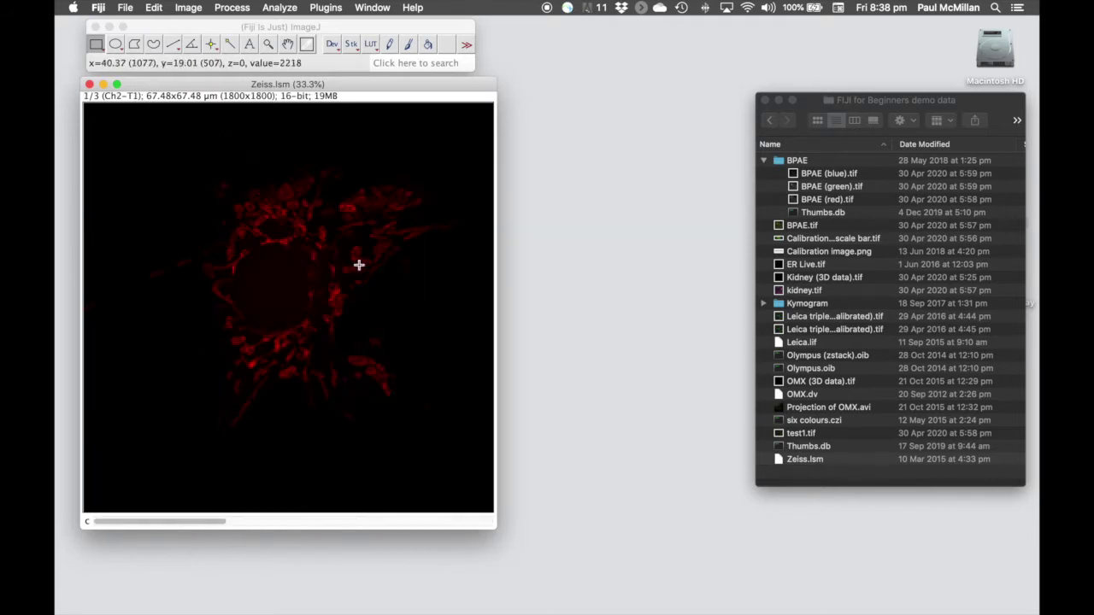
Step: Apply the HiLo lookup table to the red channel of the Zeiss.lsm image
{"action": "left_click", "coordinate": [373, 48]}
{"action": "left_click", "coordinate": [372, 49]}
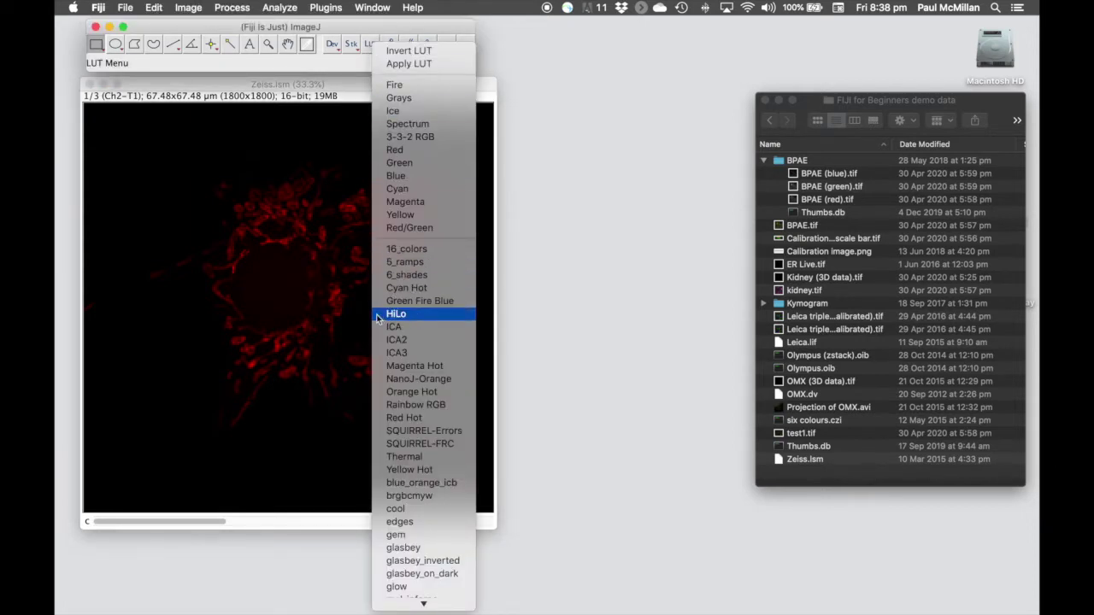
{"action": "left_click", "coordinate": [411, 318]}
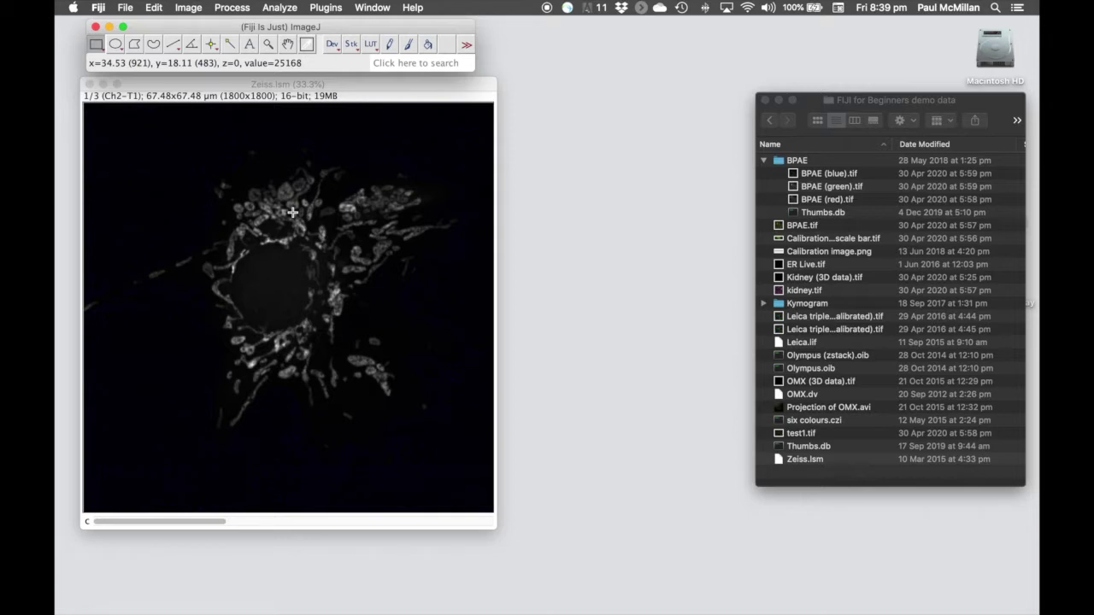
Step: Open the Brightness/Contrast adjustment for the Zeiss.lsm image and place its dialog beside the image window
{"action": "left_click", "coordinate": [189, 8]}
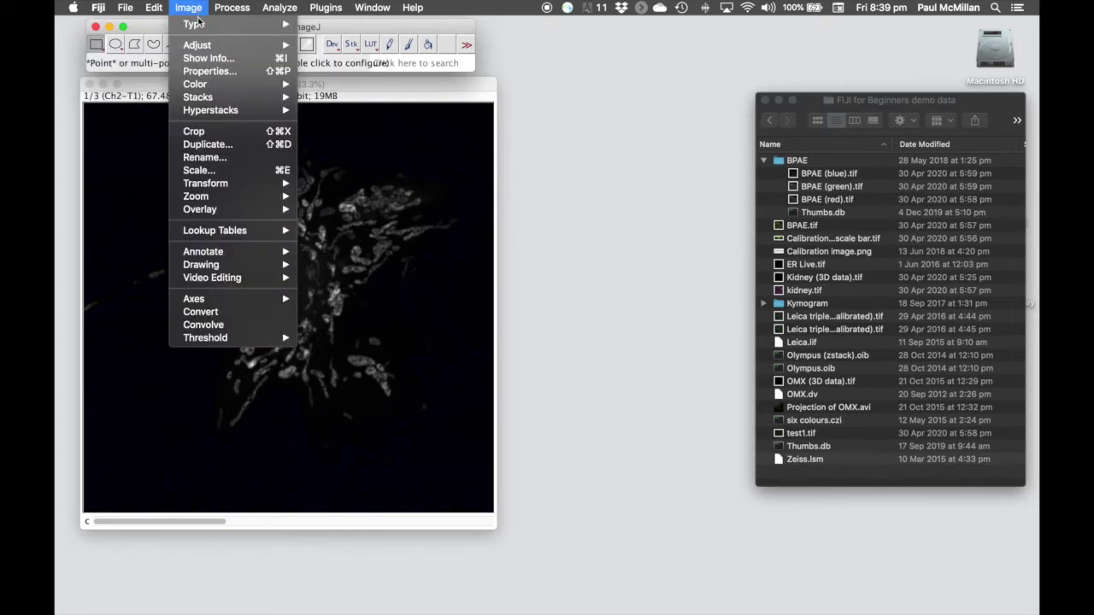
{"action": "mouse_move", "coordinate": [209, 47]}
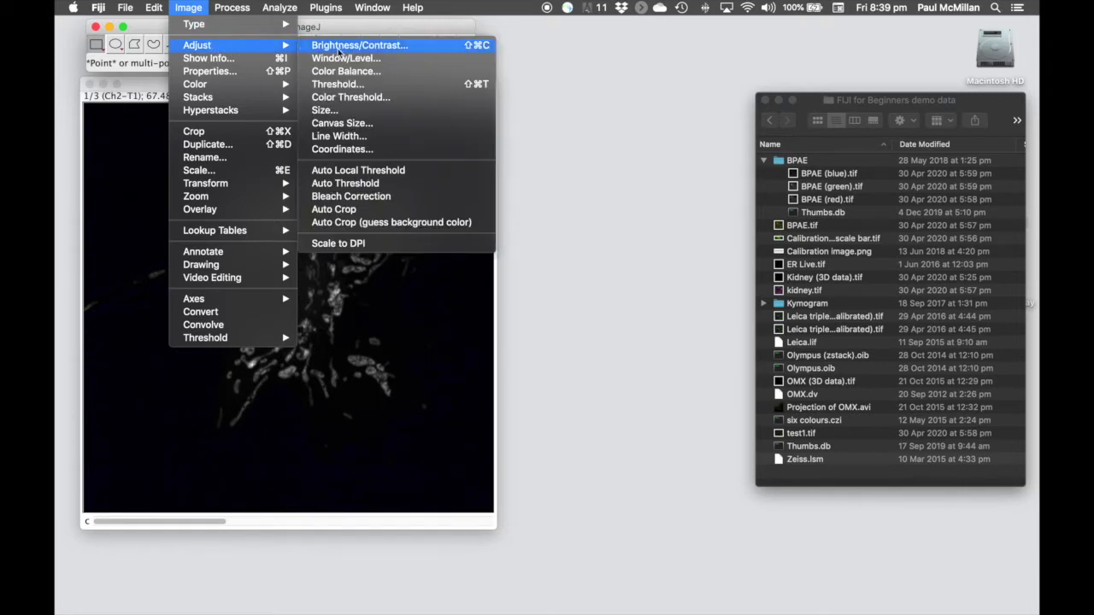
{"action": "left_click", "coordinate": [436, 47]}
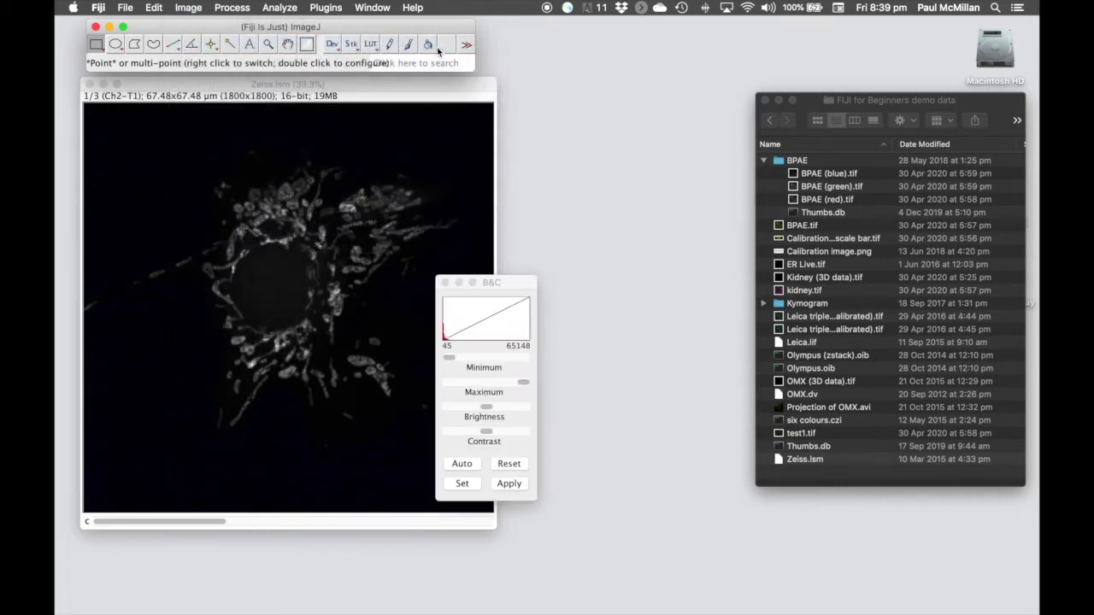
{"action": "left_click_drag", "start_coordinate": [528, 275], "coordinate": [596, 87]}
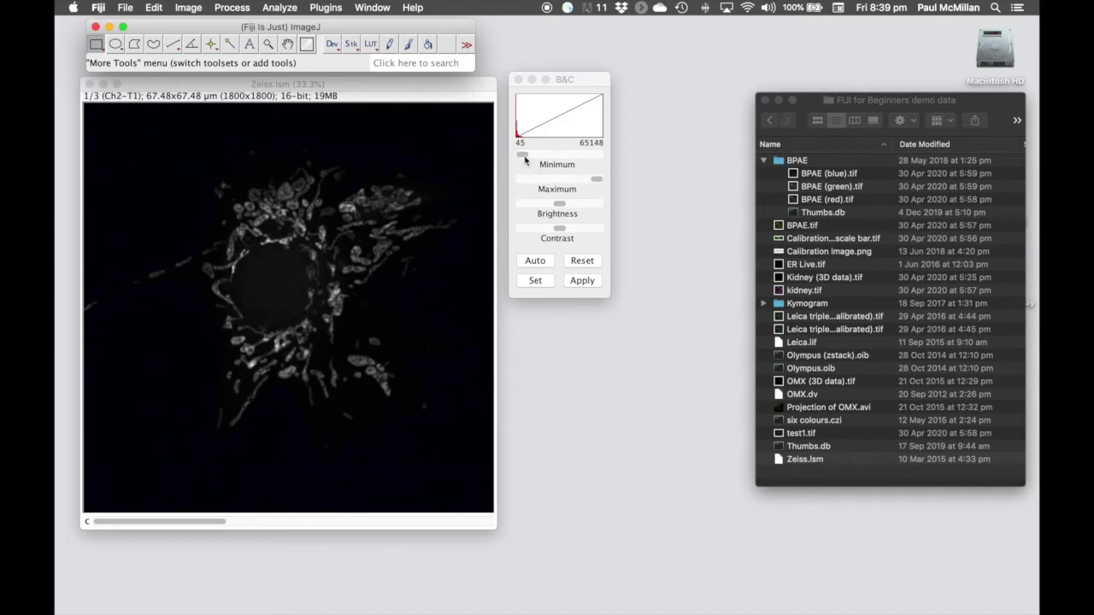
Step: Try the minimum and maximum adjustments and automatic contrast on the Zeiss.lsm image, and reset the display range
{"action": "left_click_drag", "start_coordinate": [524, 159], "coordinate": [521, 158]}
{"action": "mouse_move", "coordinate": [599, 181]}
{"action": "left_mouse_down"}
{"action": "mouse_move", "coordinate": [573, 186]}
{"action": "mouse_move", "coordinate": [601, 187]}
{"action": "left_mouse_up"}
{"action": "left_click", "coordinate": [536, 261]}
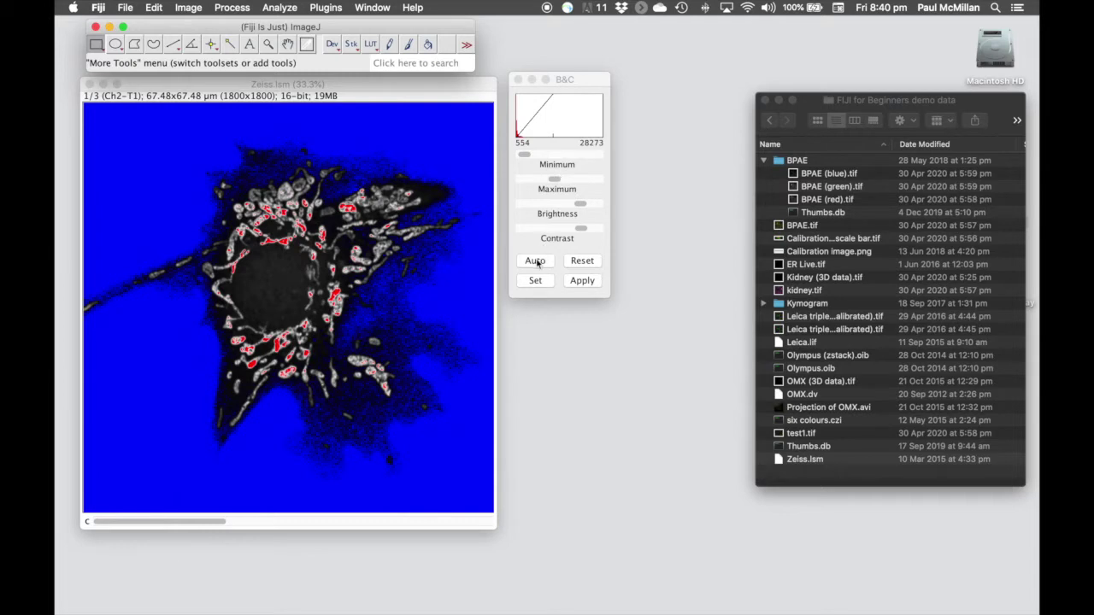
{"action": "left_click", "coordinate": [582, 261]}
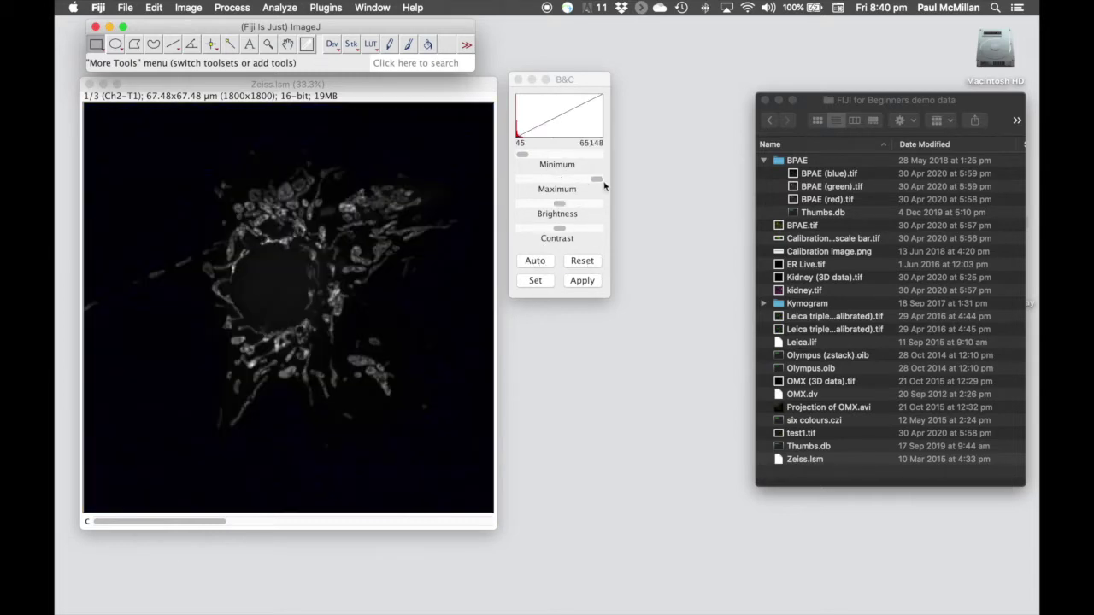
Step: Apply a display maximum of 60120 to the Zeiss.lsm image and recolour it with the Red lookup table
{"action": "mouse_move", "coordinate": [599, 183]}
{"action": "left_mouse_down"}
{"action": "mouse_move", "coordinate": [585, 183]}
{"action": "mouse_move", "coordinate": [595, 188]}
{"action": "left_mouse_up"}
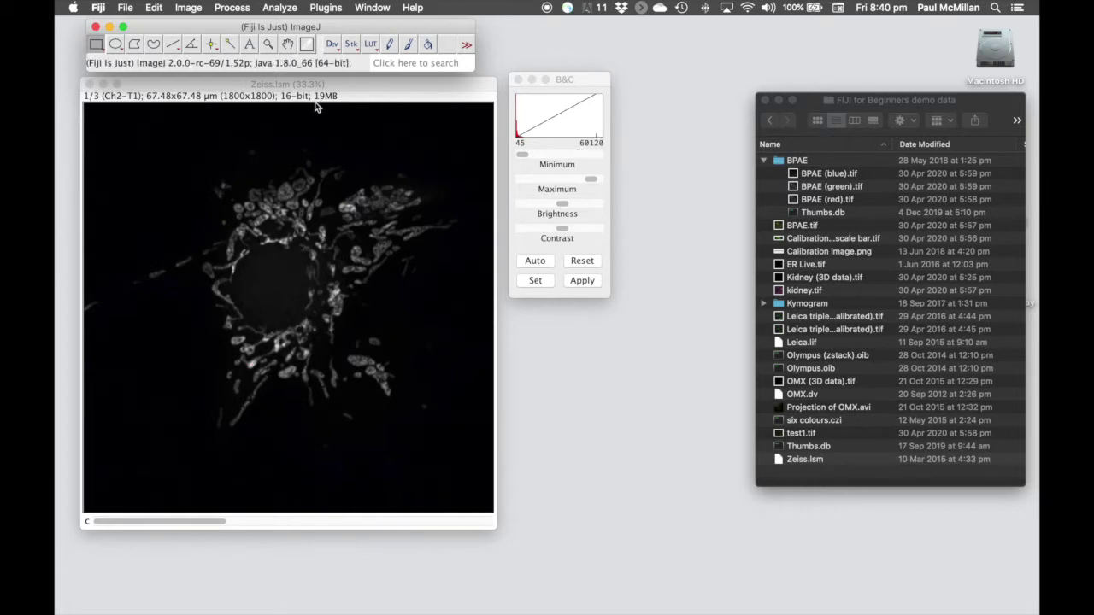
{"action": "left_click", "coordinate": [582, 281]}
{"action": "left_click", "coordinate": [370, 44]}
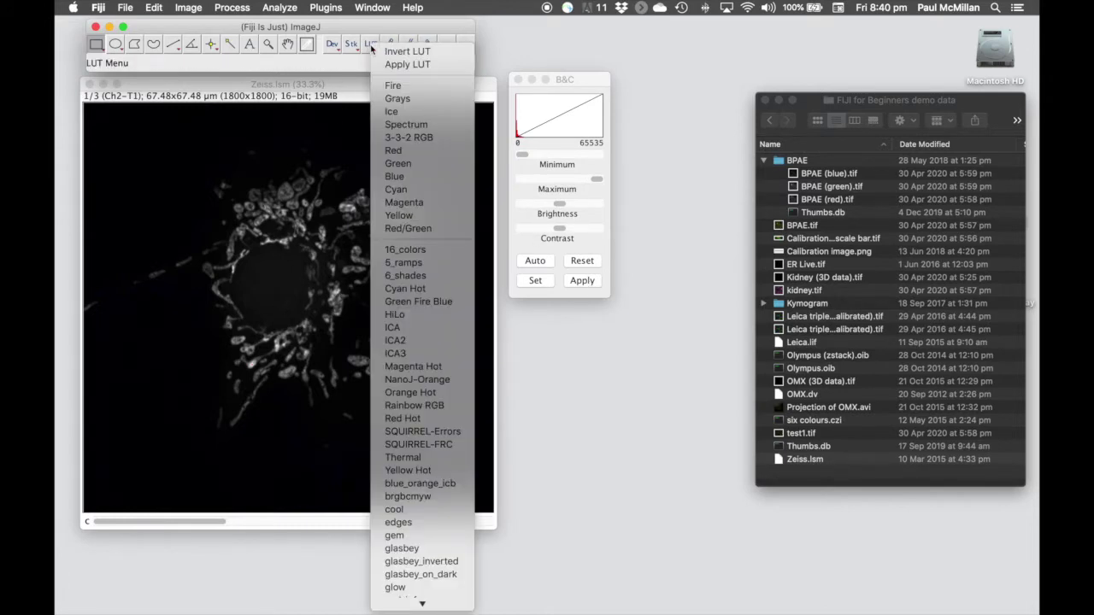
{"action": "left_click", "coordinate": [408, 151]}
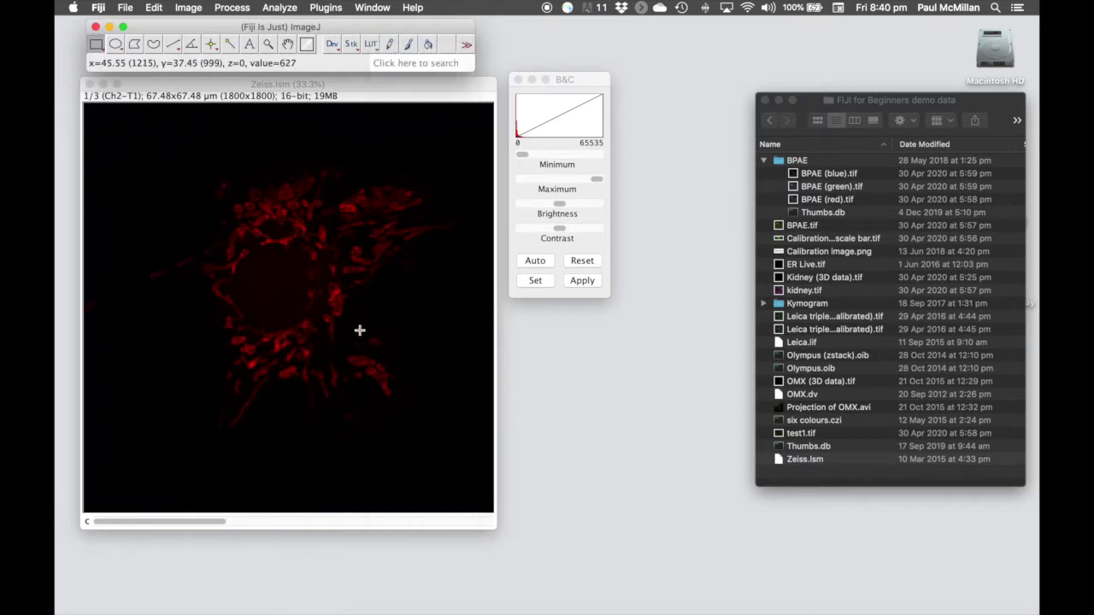
{"action": "scroll", "coordinate": [360, 330], "scroll_direction": "down", "scroll_amount": 1}
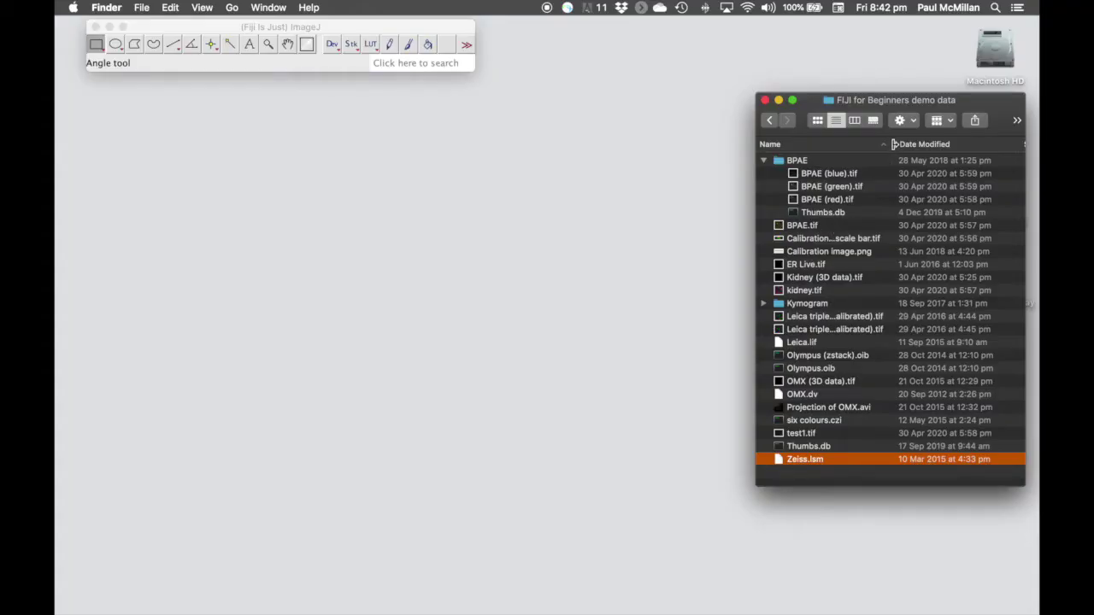
Step: Widen the Name column in the demo data folder and open Leica triple merge (uncalibrated).tif in Fiji
{"action": "left_click_drag", "start_coordinate": [904, 143], "coordinate": [933, 142]}
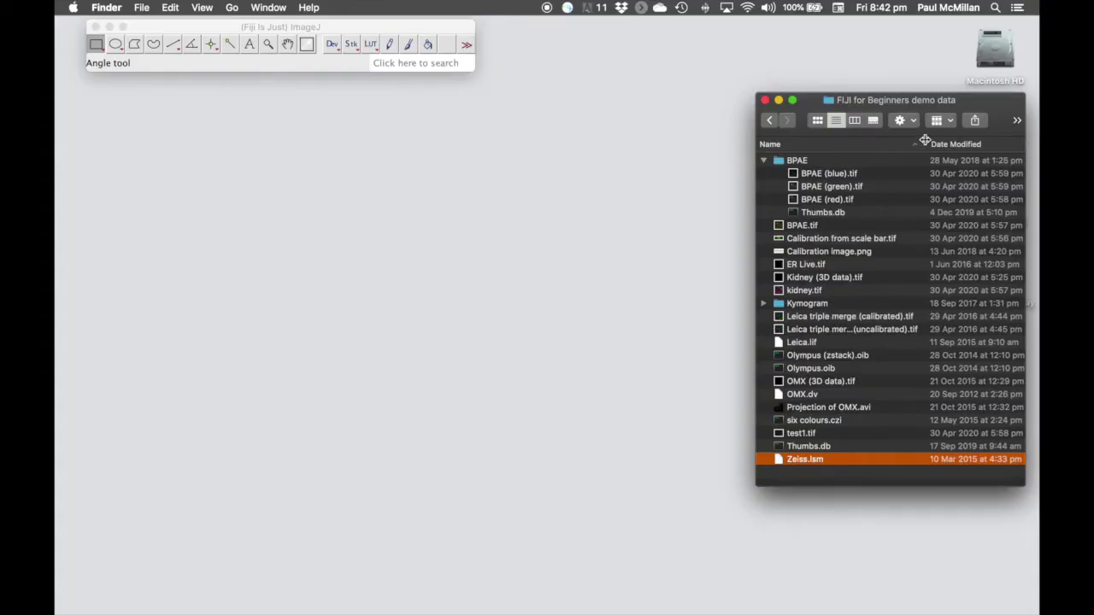
{"action": "left_click", "coordinate": [819, 330]}
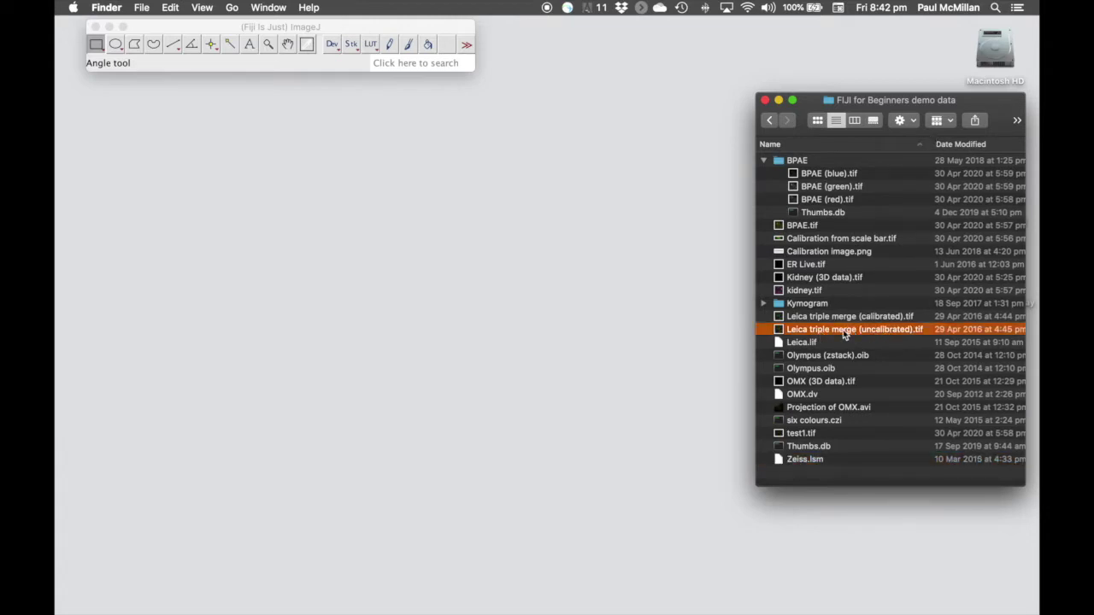
{"action": "left_click_drag", "start_coordinate": [843, 335], "coordinate": [329, 74]}
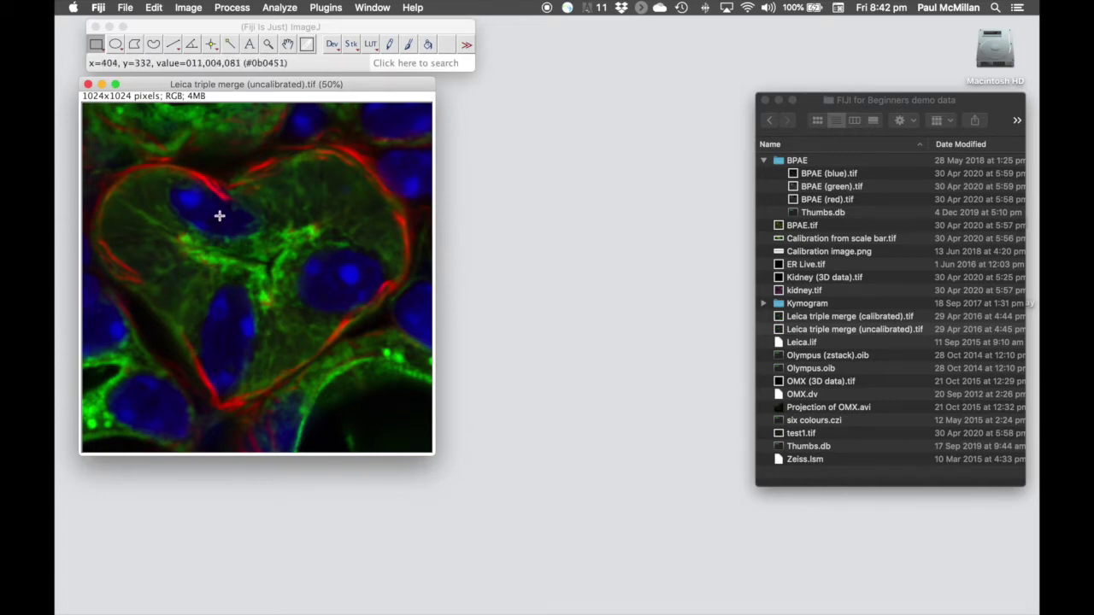
Step: Calibrate the Leica triple merge image with um as unit of length and 0.031678 as pixel width, pixel height and voxel depth
{"action": "left_click", "coordinate": [194, 10]}
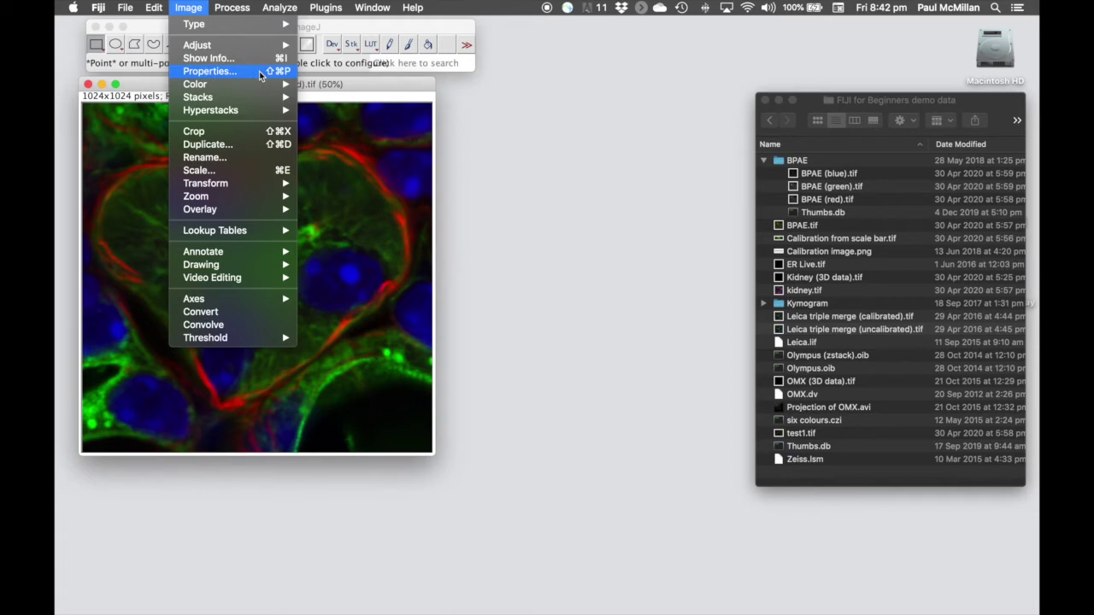
{"action": "left_click", "coordinate": [261, 73]}
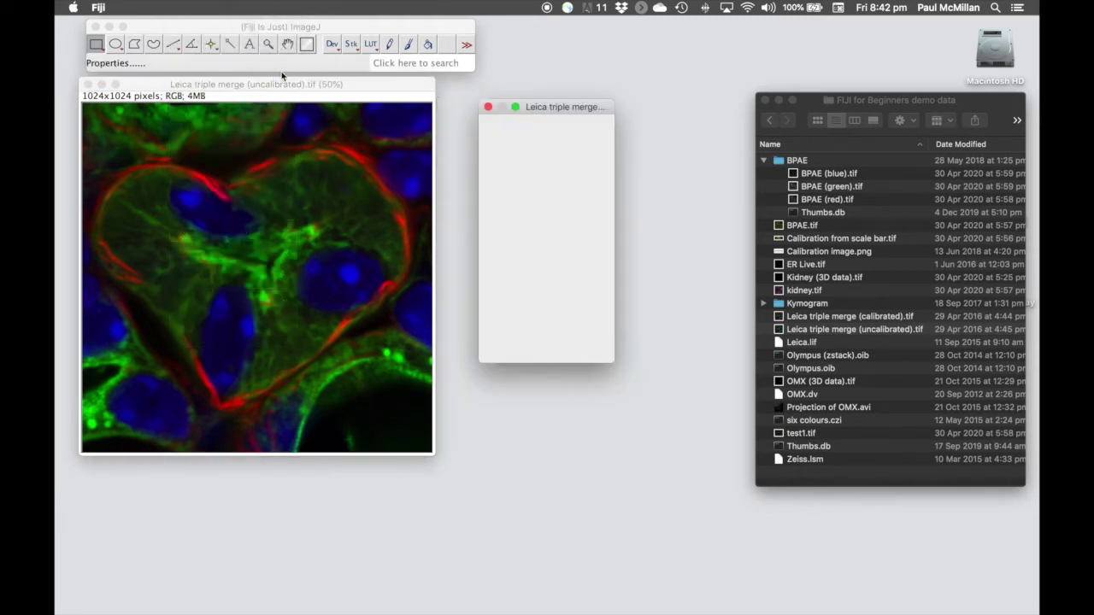
{"action": "left_click_drag", "start_coordinate": [541, 109], "coordinate": [513, 91]}
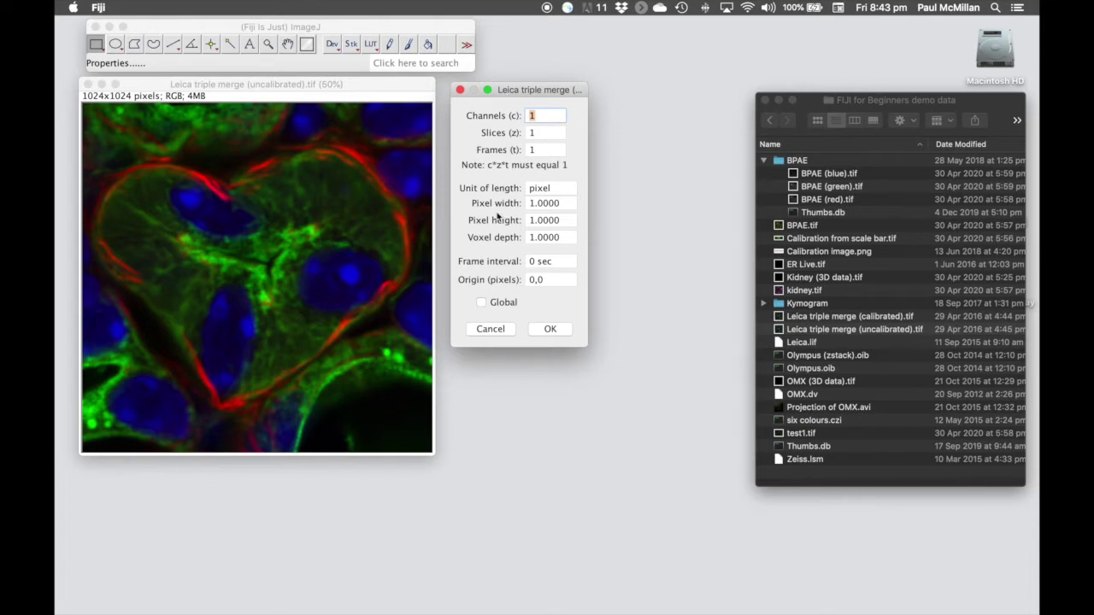
{"action": "double_click", "coordinate": [554, 189]}
{"action": "type", "text": "um"}
{"action": "double_click", "coordinate": [567, 199]}
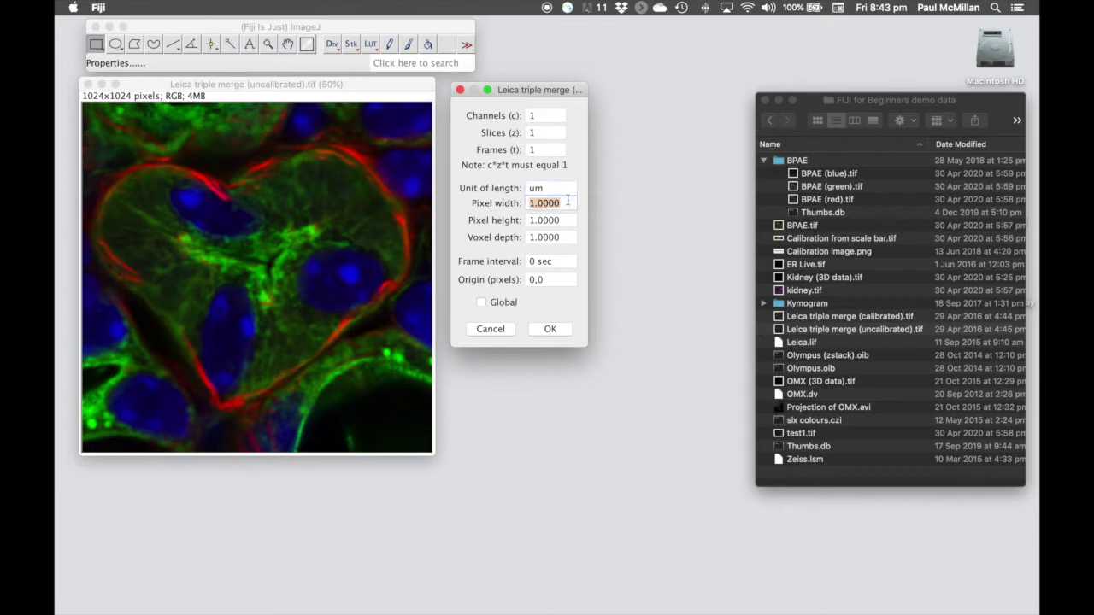
{"action": "type", "text": "0."}
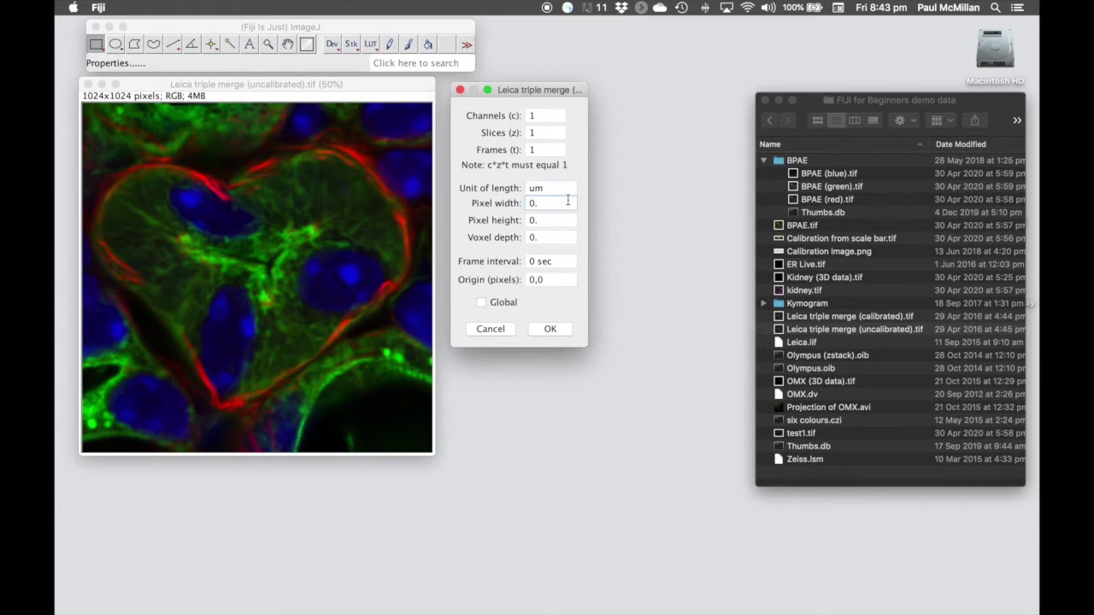
{"action": "type", "text": "031678"}
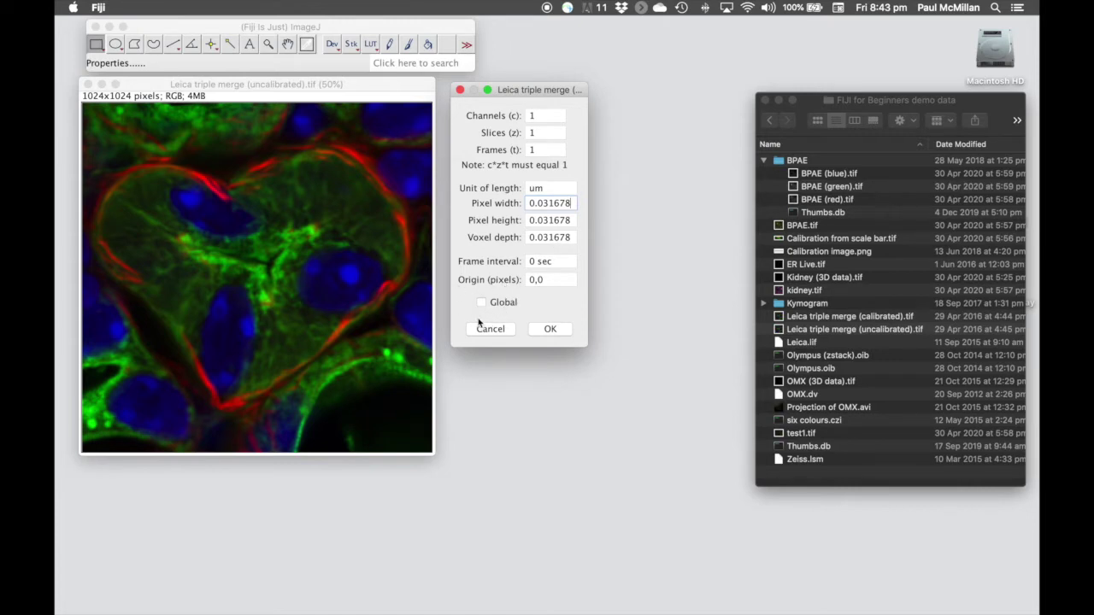
{"action": "left_click", "coordinate": [550, 329]}
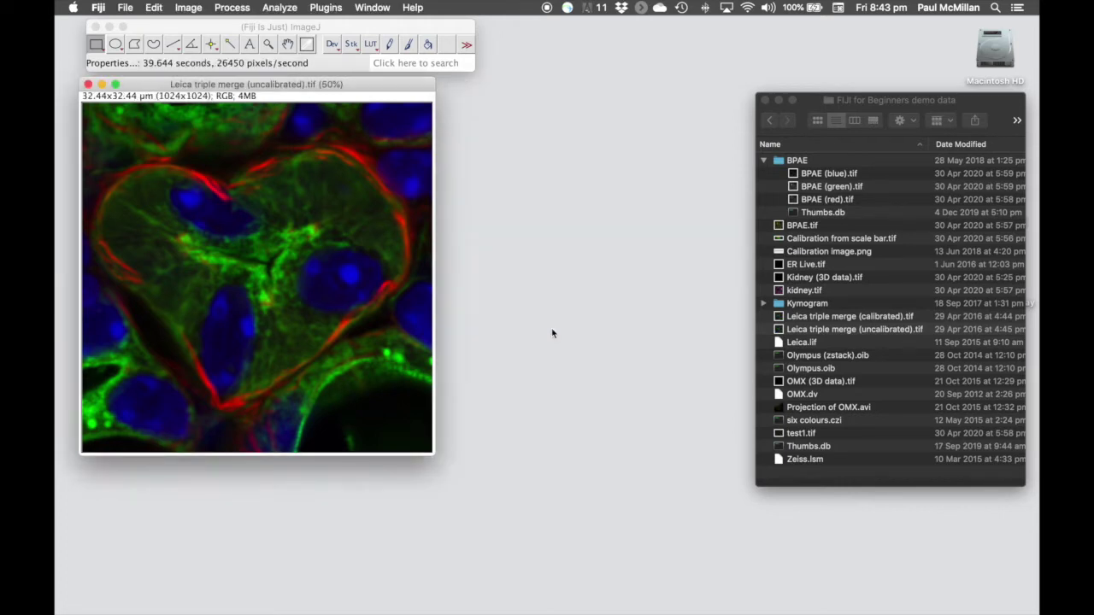
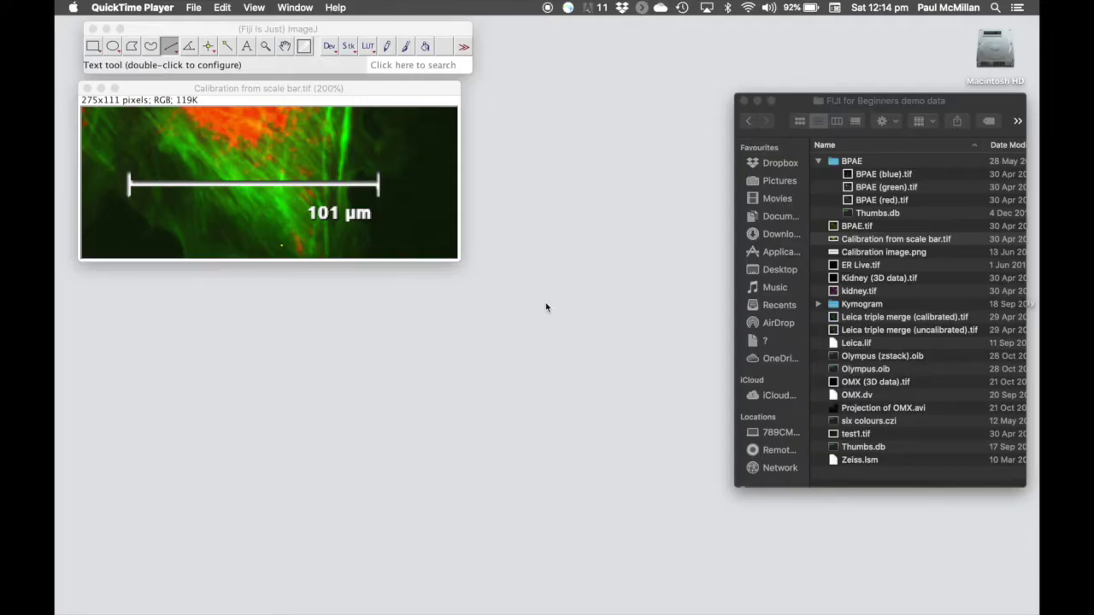
Step: Draw a straight line along the full length of the 101 µm scale bar in Calibration from scale bar.tif
{"action": "left_click", "coordinate": [392, 96]}
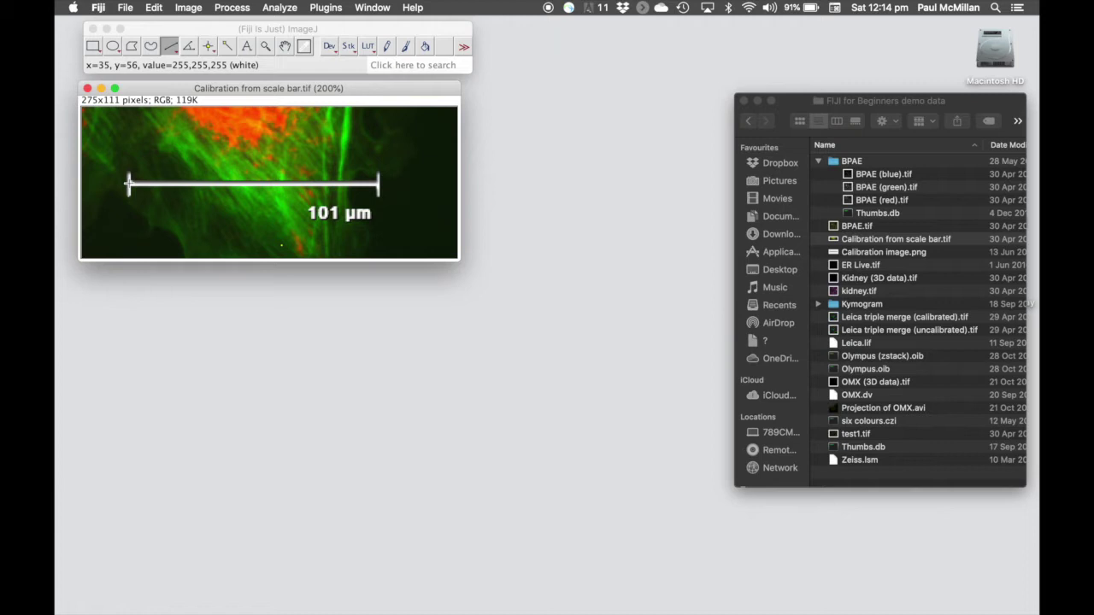
{"action": "left_click_drag", "start_coordinate": [128, 183], "coordinate": [380, 184]}
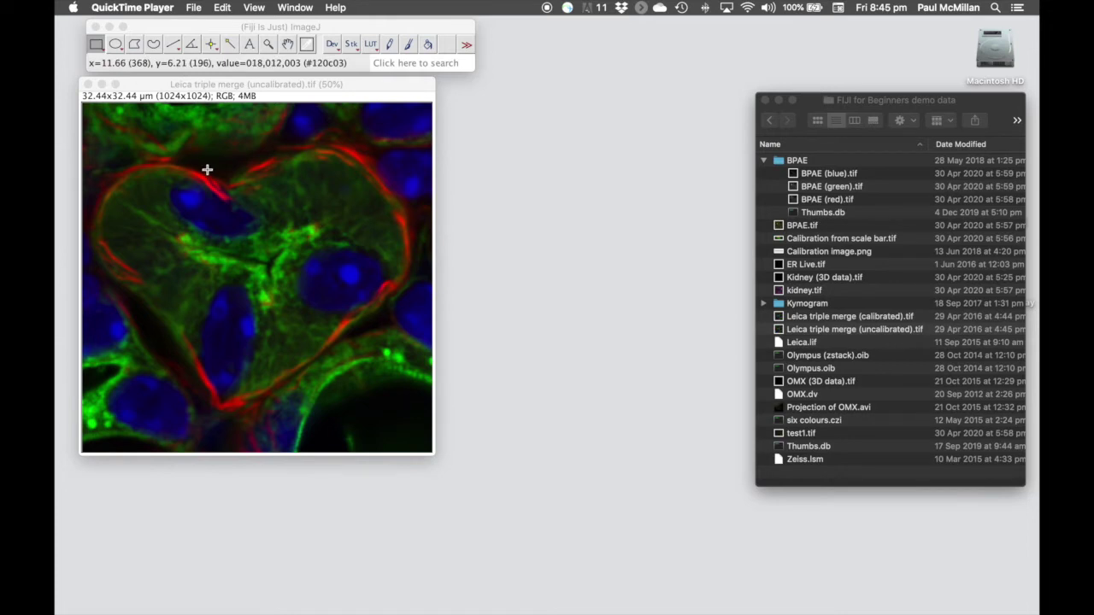
Step: Start adding a scale bar to the Leica triple merge image and place its settings dialog beside the image
{"action": "left_click", "coordinate": [270, 95]}
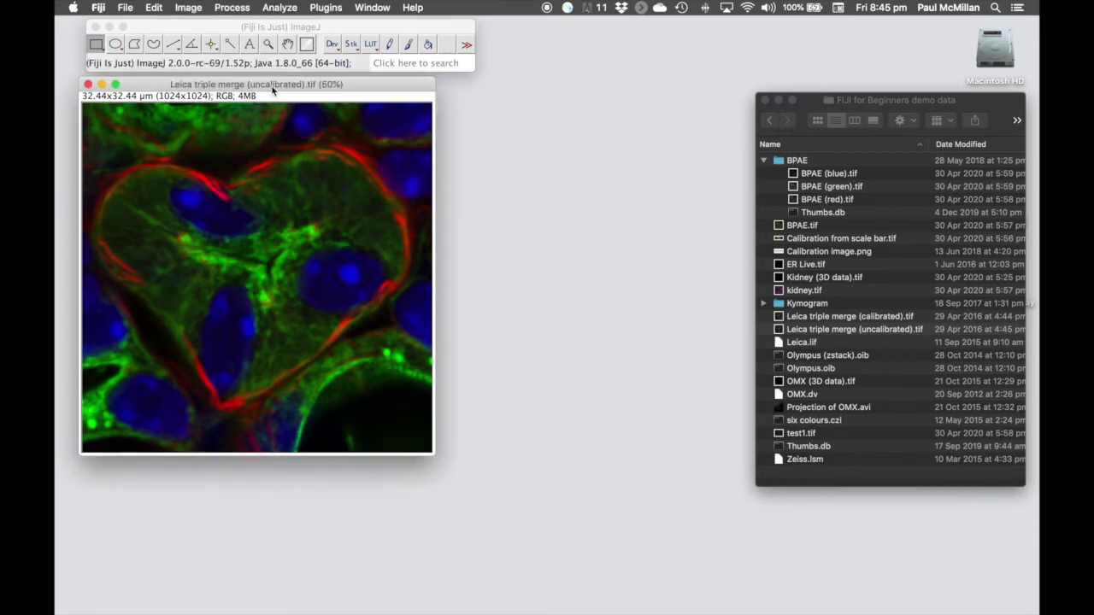
{"action": "left_click", "coordinate": [282, 8]}
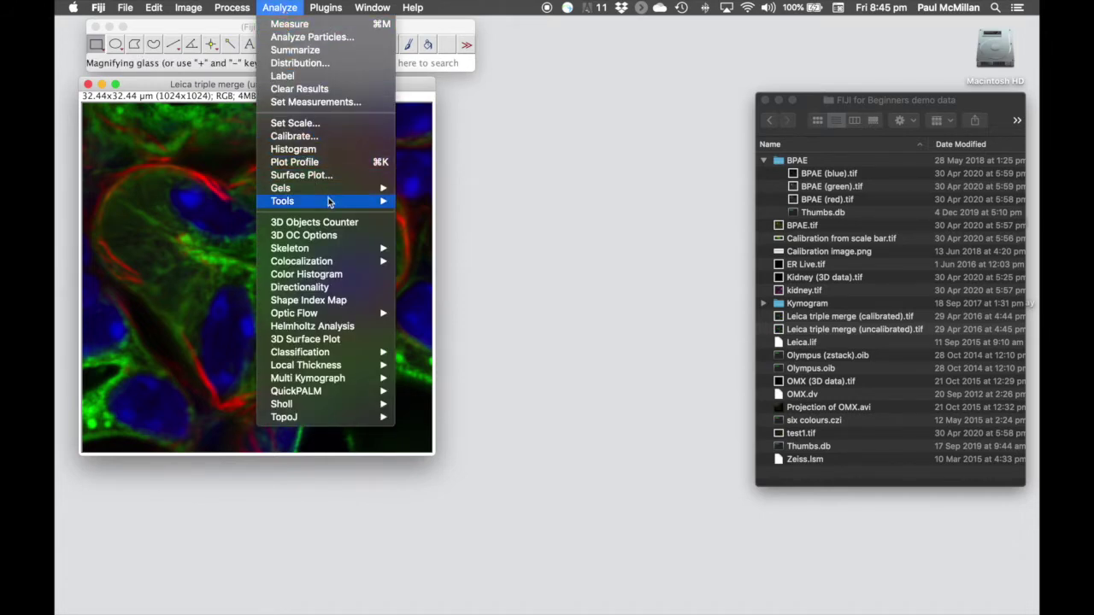
{"action": "mouse_move", "coordinate": [330, 203]}
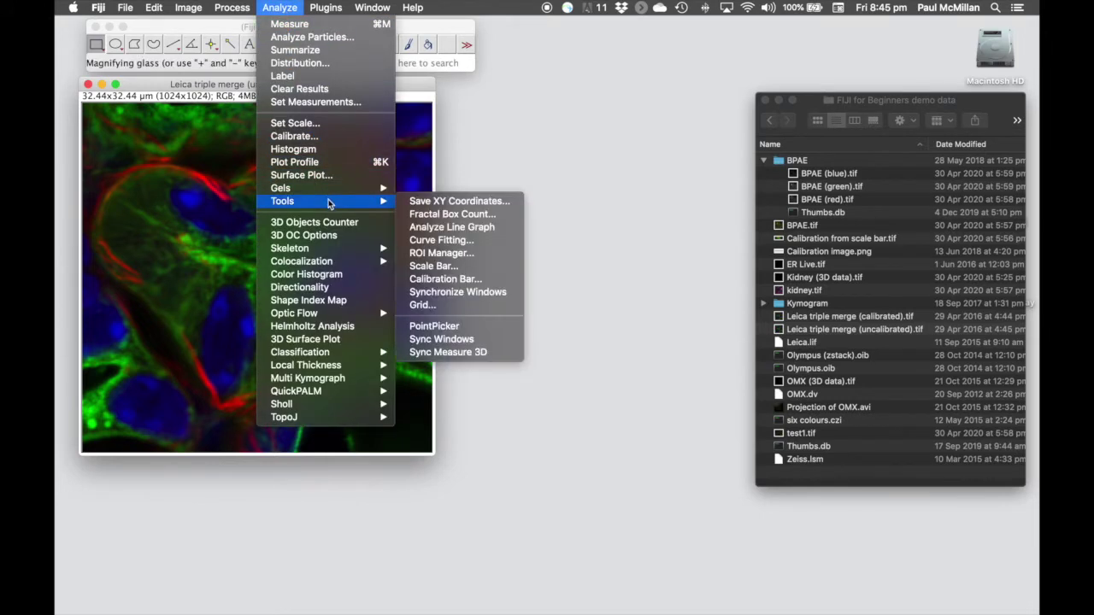
{"action": "left_click", "coordinate": [484, 266]}
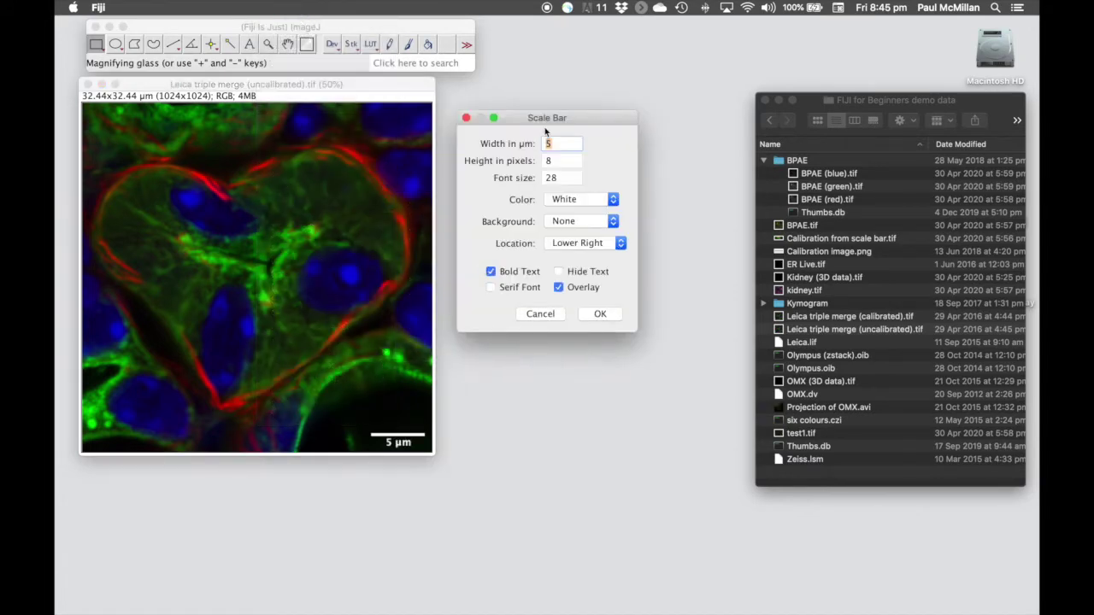
{"action": "left_click_drag", "start_coordinate": [579, 118], "coordinate": [569, 87]}
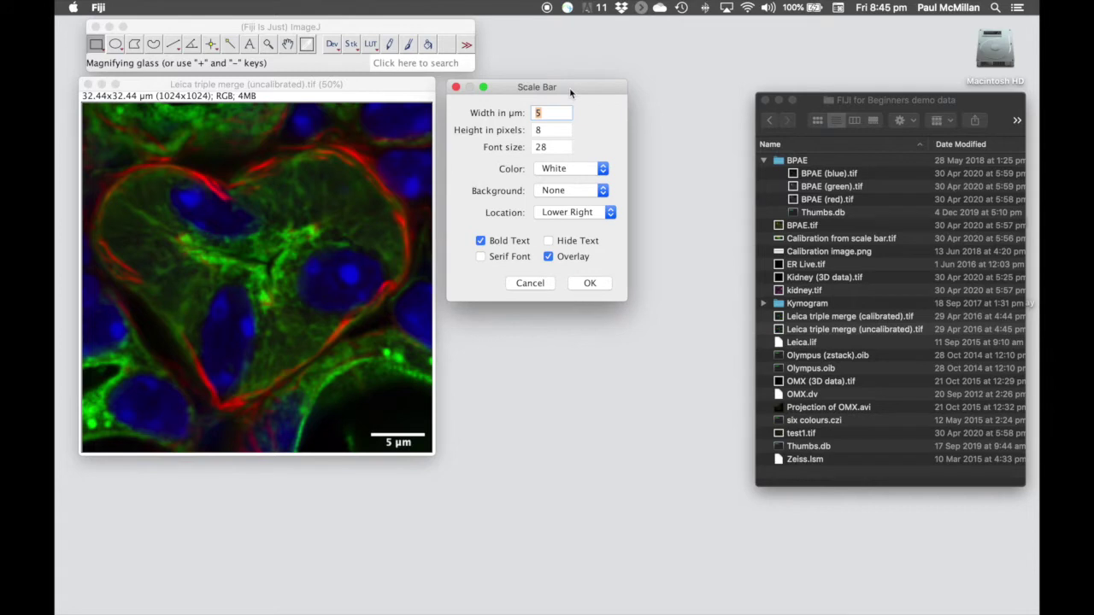
Step: Try scale bar widths of 100 and 10 µm, and set the width back to 5 µm
{"action": "left_click", "coordinate": [550, 111]}
{"action": "left_click_drag", "start_coordinate": [550, 111], "coordinate": [527, 115]}
{"action": "type", "text": "100"}
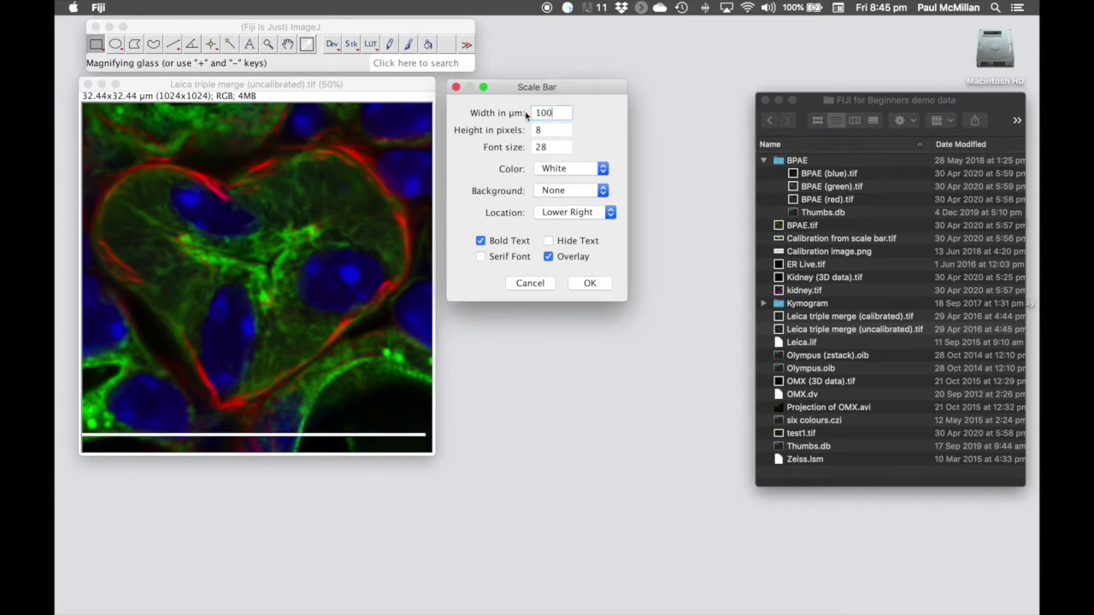
{"action": "key", "text": "BackSpace"}
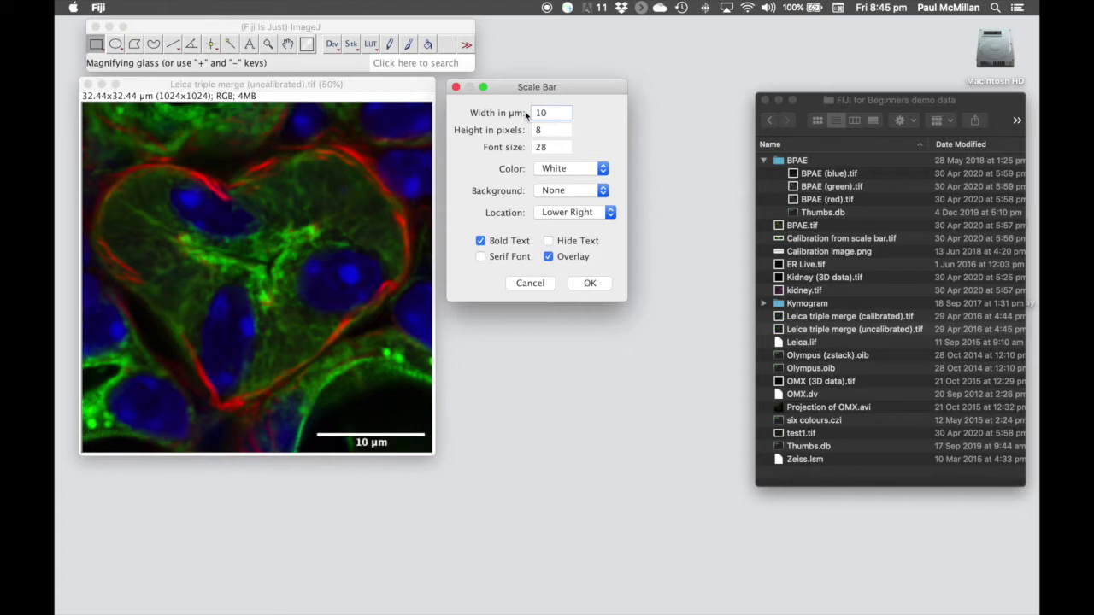
{"action": "key", "text": "BackSpace"}
{"action": "type", "text": "0"}
{"action": "key", "text": "BackSpace"}
{"action": "key", "text": "BackSpace"}
{"action": "type", "text": "5"}
Step: Try a scale bar height of 100 pixels, set the height to 10 pixels, and check the location options
{"action": "double_click", "coordinate": [549, 129]}
{"action": "type", "text": "100"}
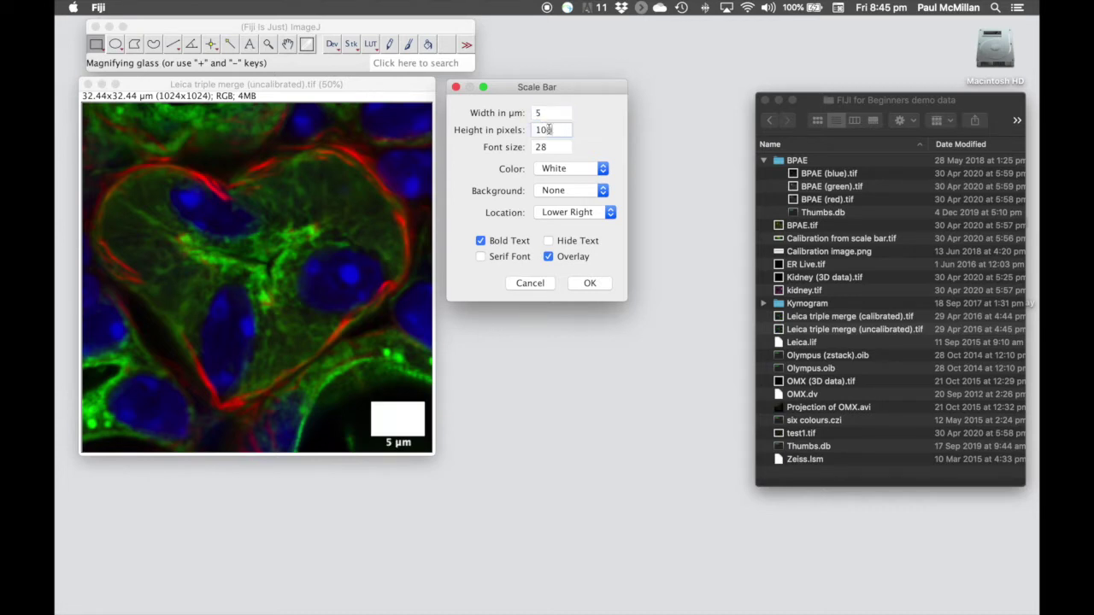
{"action": "key", "text": "BackSpace"}
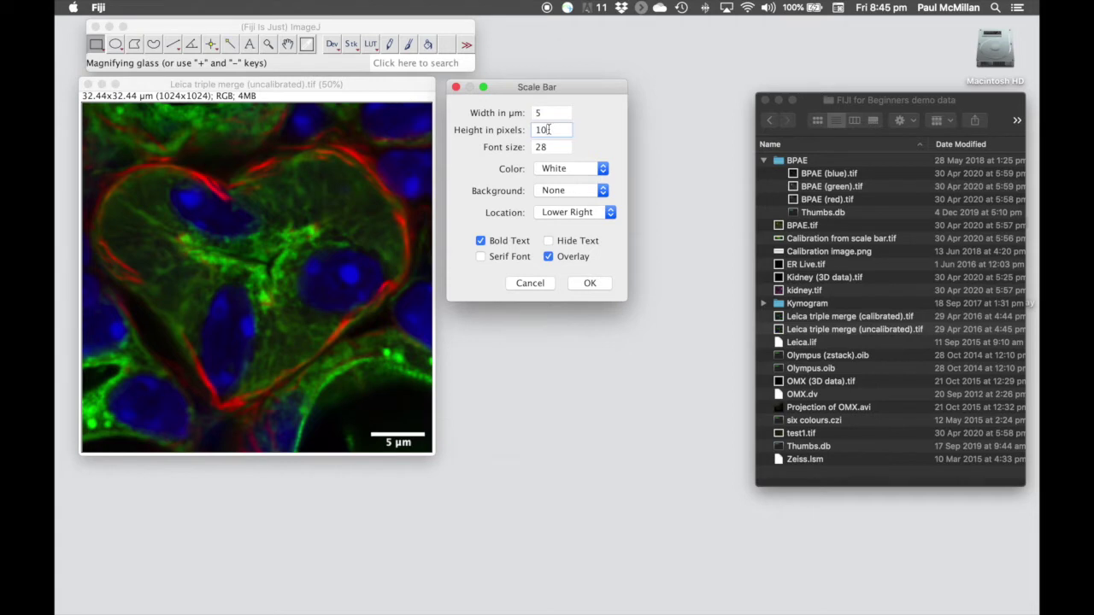
{"action": "double_click", "coordinate": [549, 147]}
{"action": "left_click", "coordinate": [579, 213]}
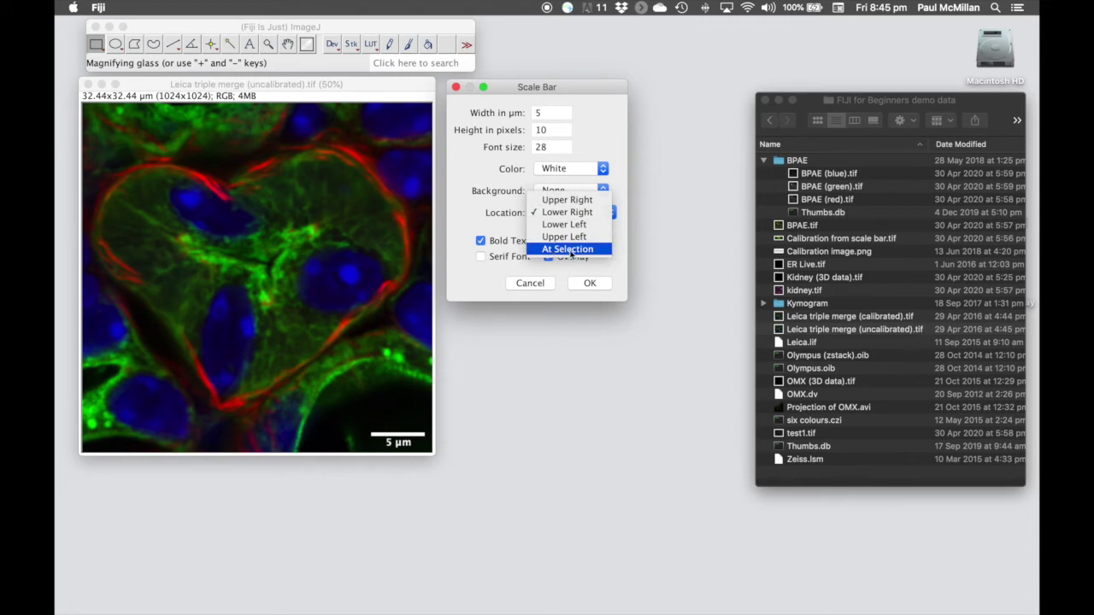
{"action": "left_click", "coordinate": [586, 93]}
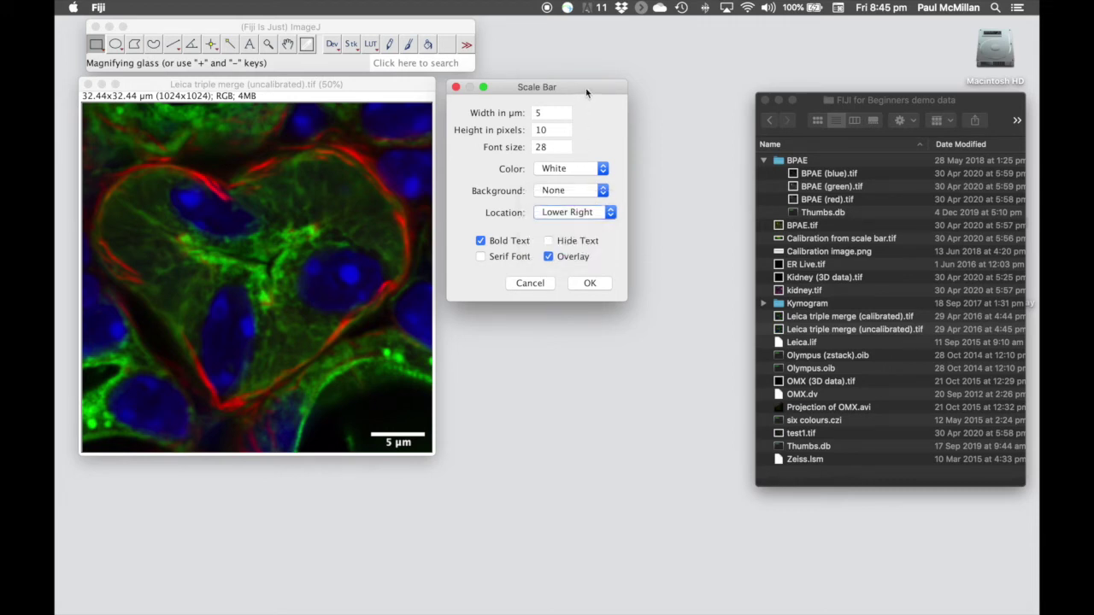
Step: Turn off the scale bar's overlay option, toggle the hide text option, and apply the scale bar to the image
{"action": "left_click", "coordinate": [549, 258]}
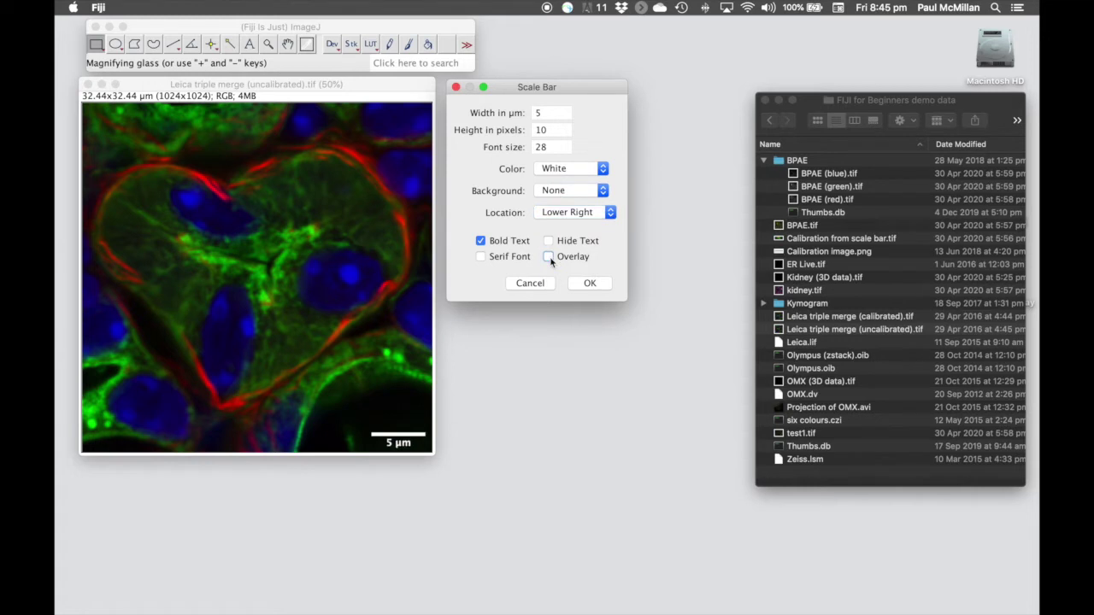
{"action": "left_click", "coordinate": [549, 241]}
{"action": "left_click", "coordinate": [548, 242]}
{"action": "left_click", "coordinate": [588, 284]}
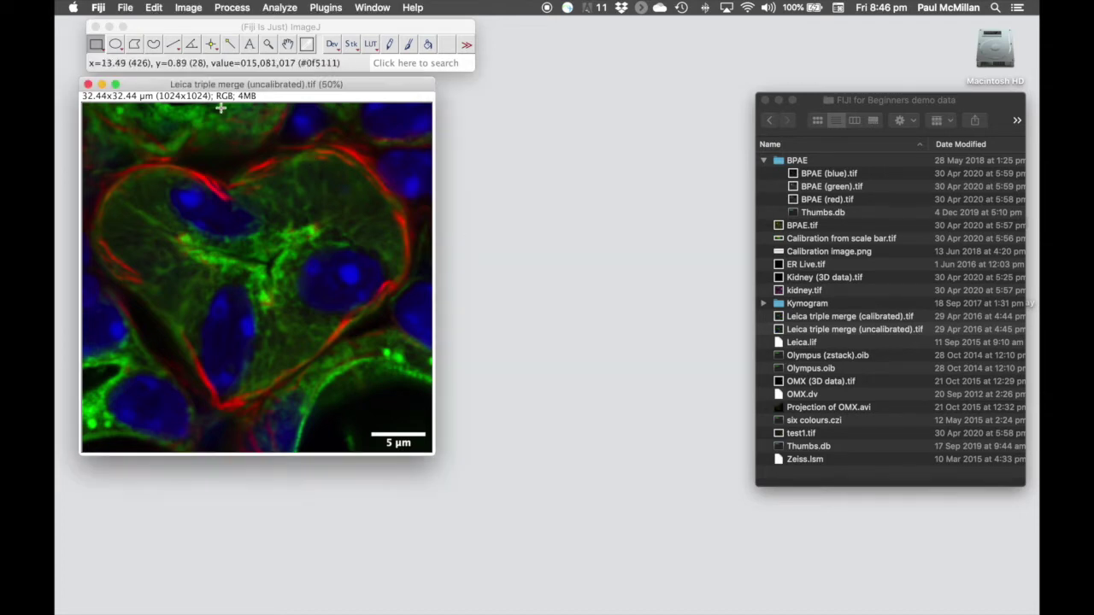
{"action": "left_click", "coordinate": [125, 8]}
{"action": "mouse_move", "coordinate": [175, 162]}
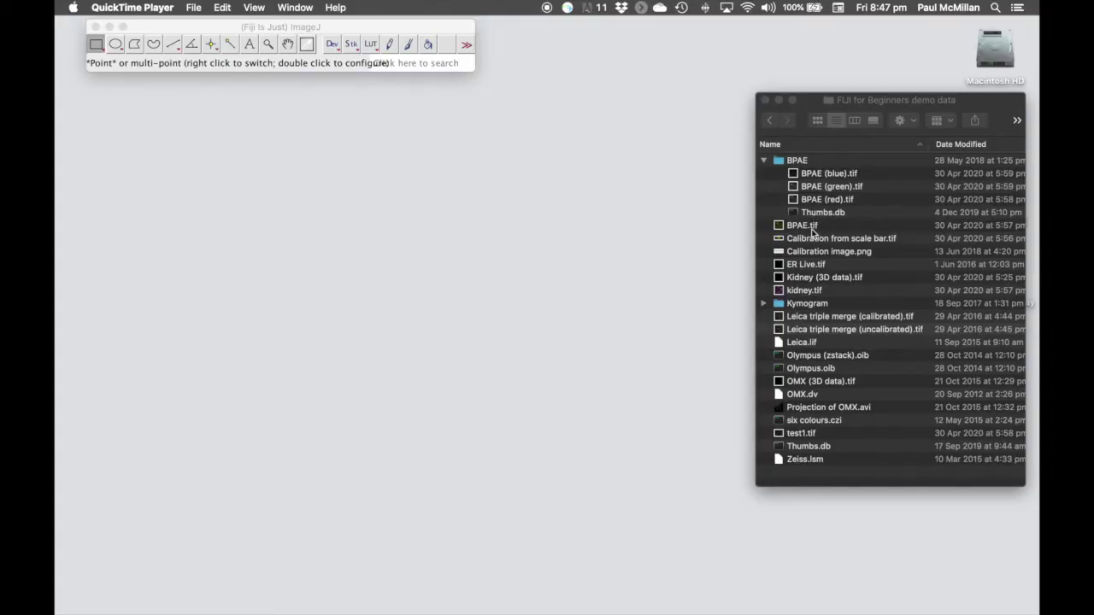
Step: Open BPAE.tif from the demo data folder and reduce its display to 50% zoom
{"action": "left_click", "coordinate": [807, 230]}
{"action": "left_click", "coordinate": [796, 227]}
{"action": "left_click_drag", "start_coordinate": [797, 229], "coordinate": [340, 76]}
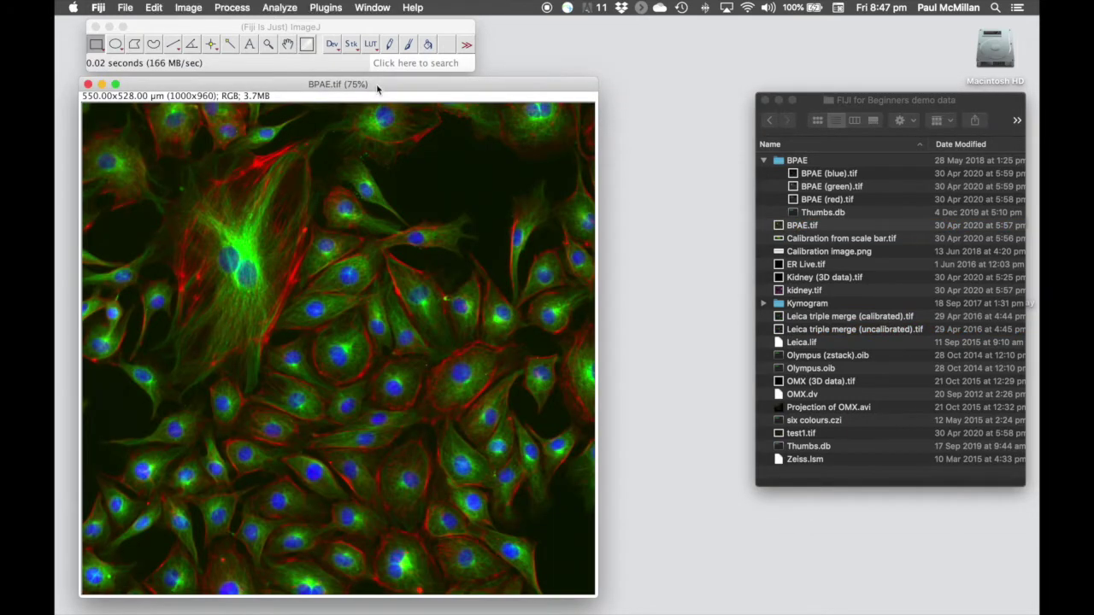
{"action": "key", "text": "minus"}
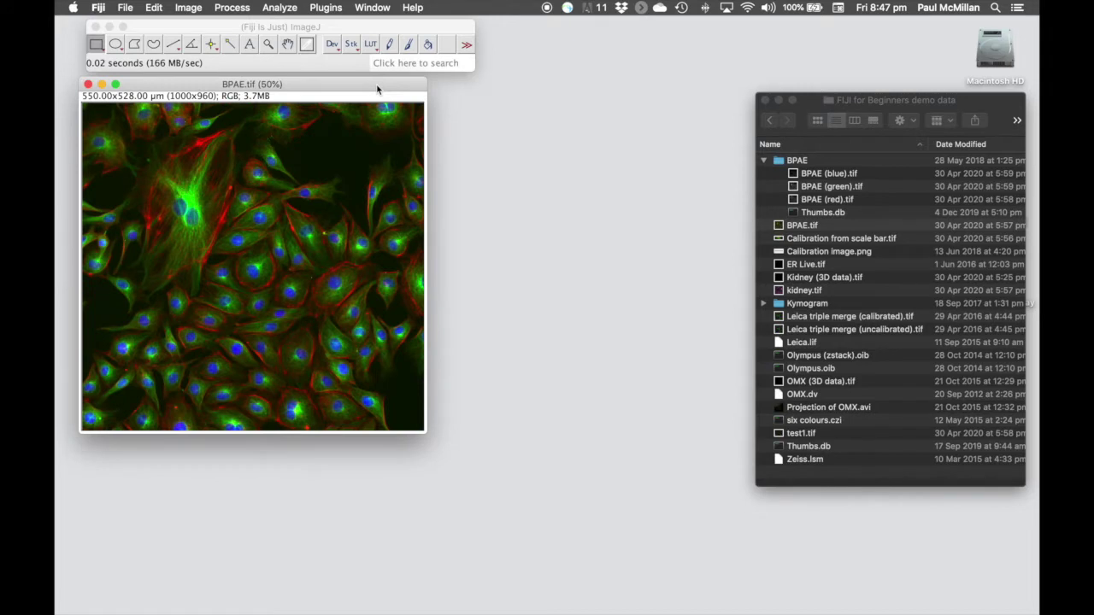
Step: Duplicate BPAE.tif as BPAE-1.tif and move the copy so the original's title stays visible
{"action": "right_click", "coordinate": [279, 232]}
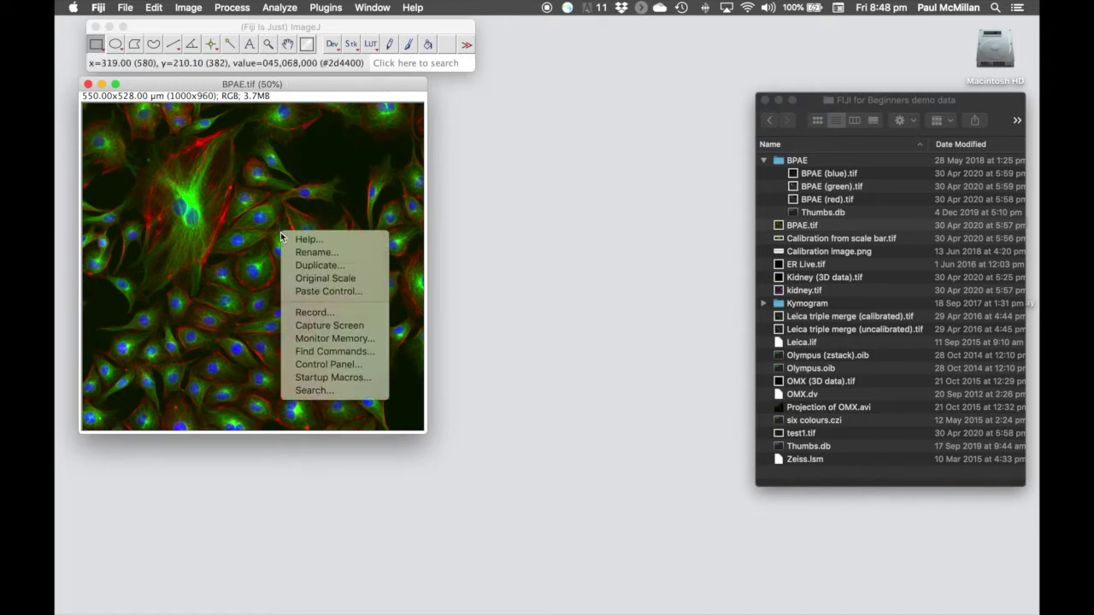
{"action": "left_click", "coordinate": [335, 268]}
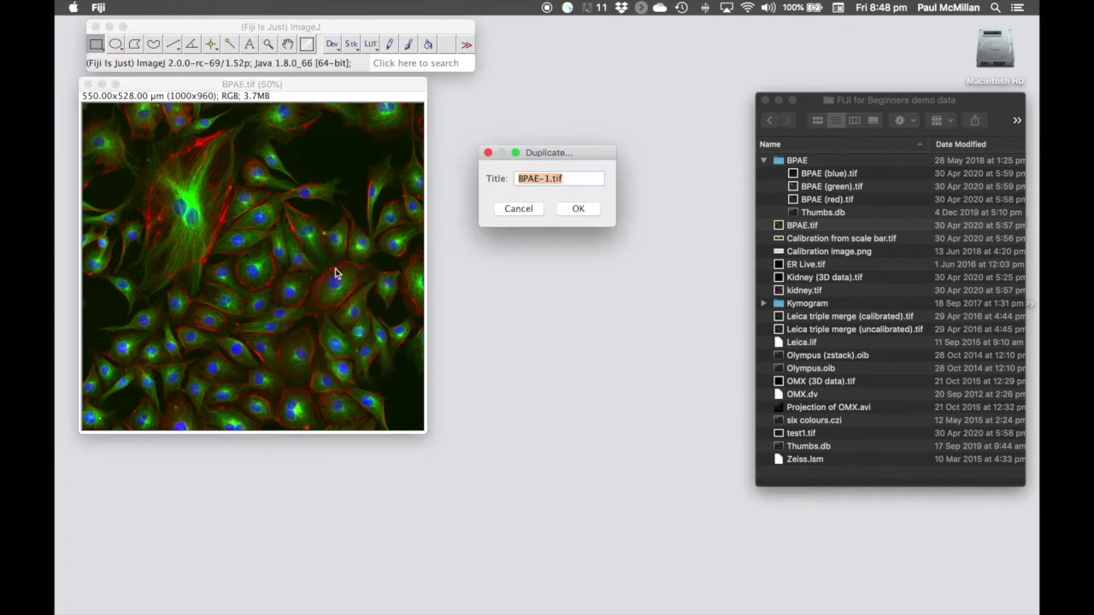
{"action": "left_click", "coordinate": [584, 212]}
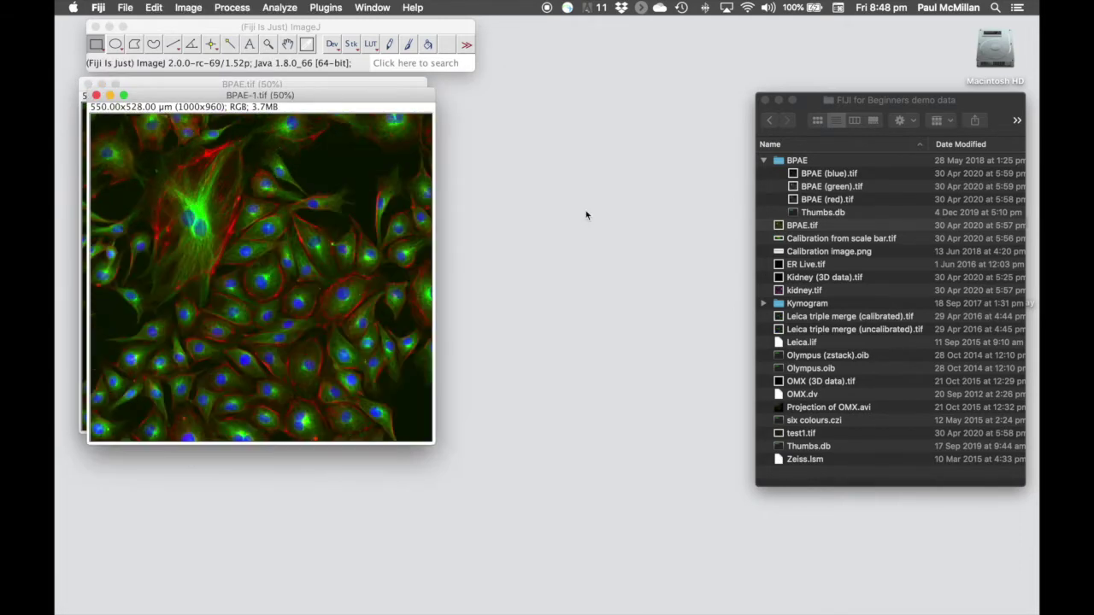
{"action": "left_click_drag", "start_coordinate": [348, 101], "coordinate": [346, 138]}
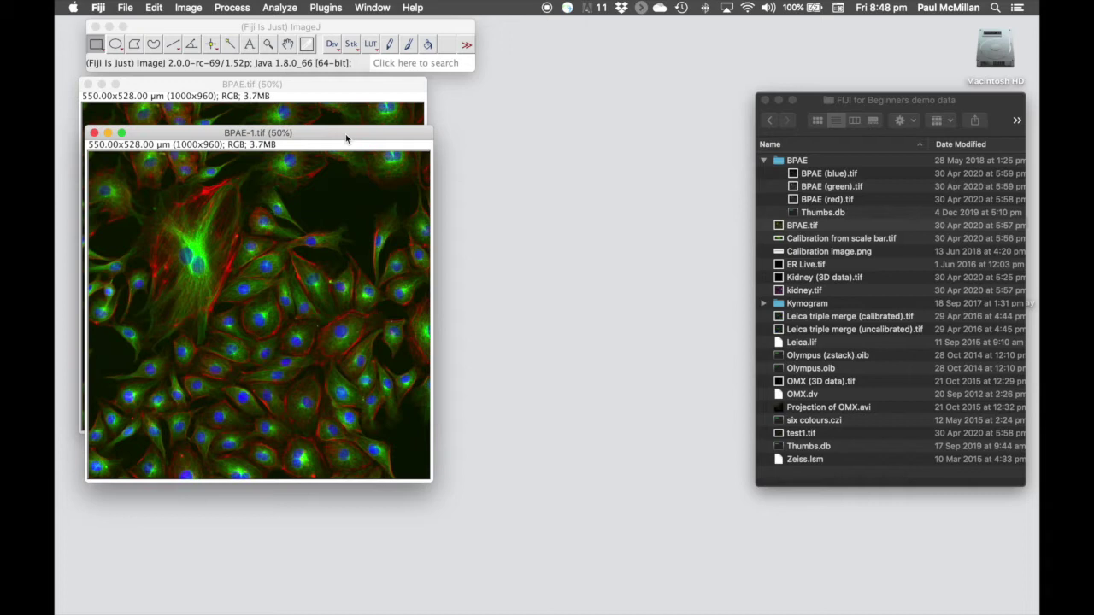
Step: Split BPAE-1.tif into its separate colour channels and tile all open image windows
{"action": "left_click", "coordinate": [190, 8]}
{"action": "mouse_move", "coordinate": [220, 83]}
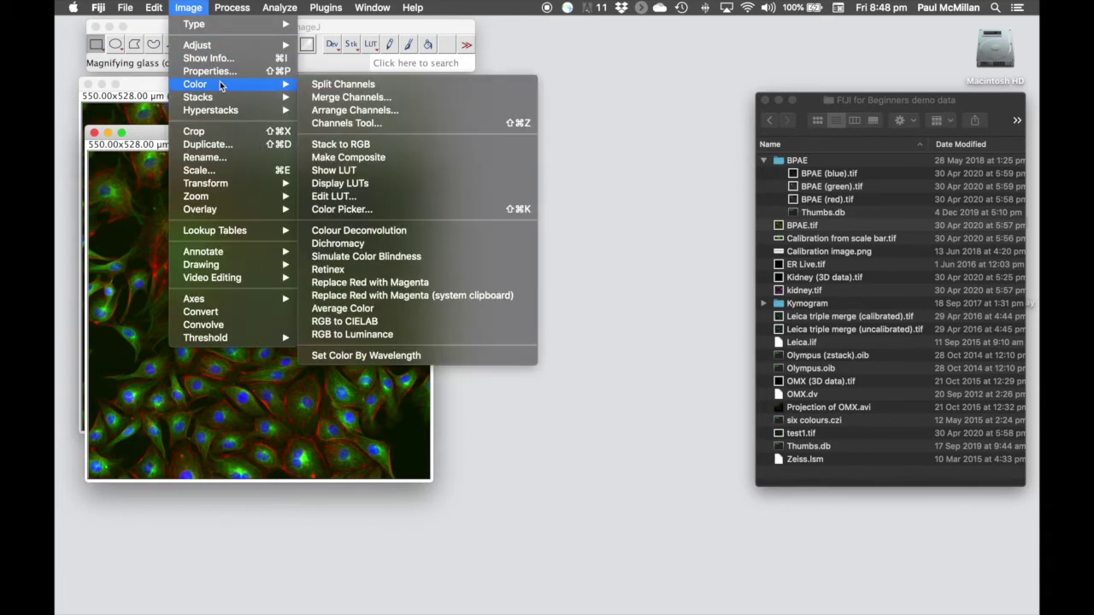
{"action": "left_click", "coordinate": [351, 86]}
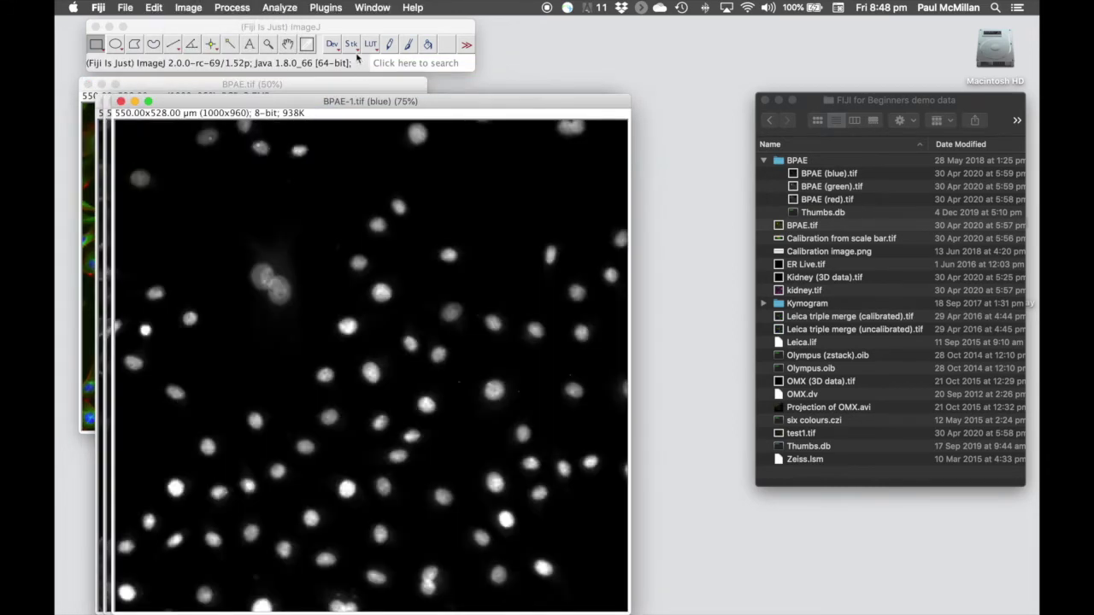
{"action": "left_click", "coordinate": [374, 9]}
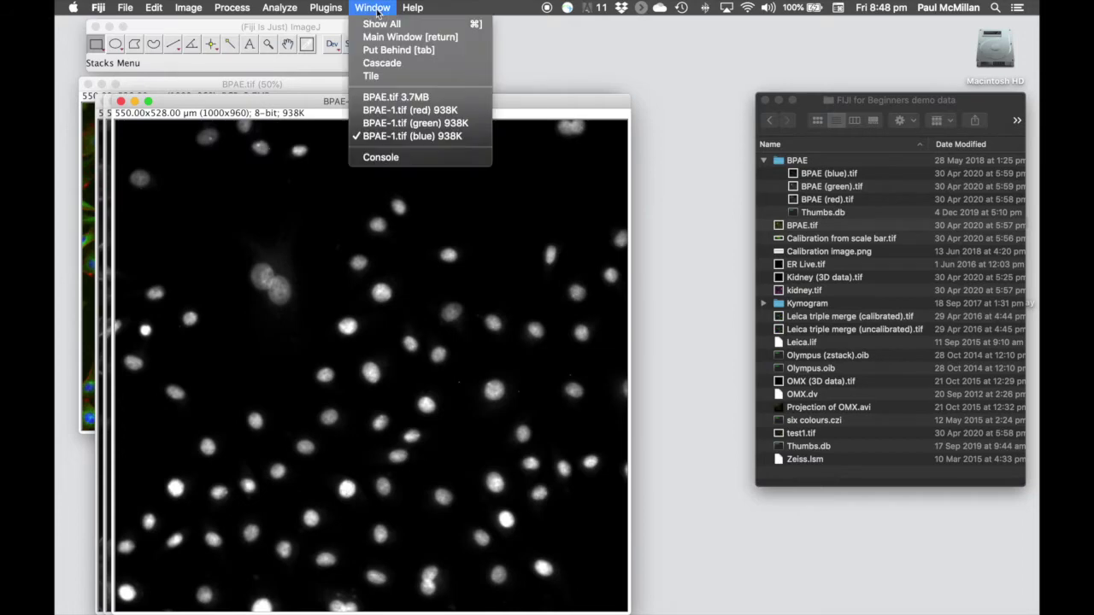
{"action": "left_click", "coordinate": [400, 77]}
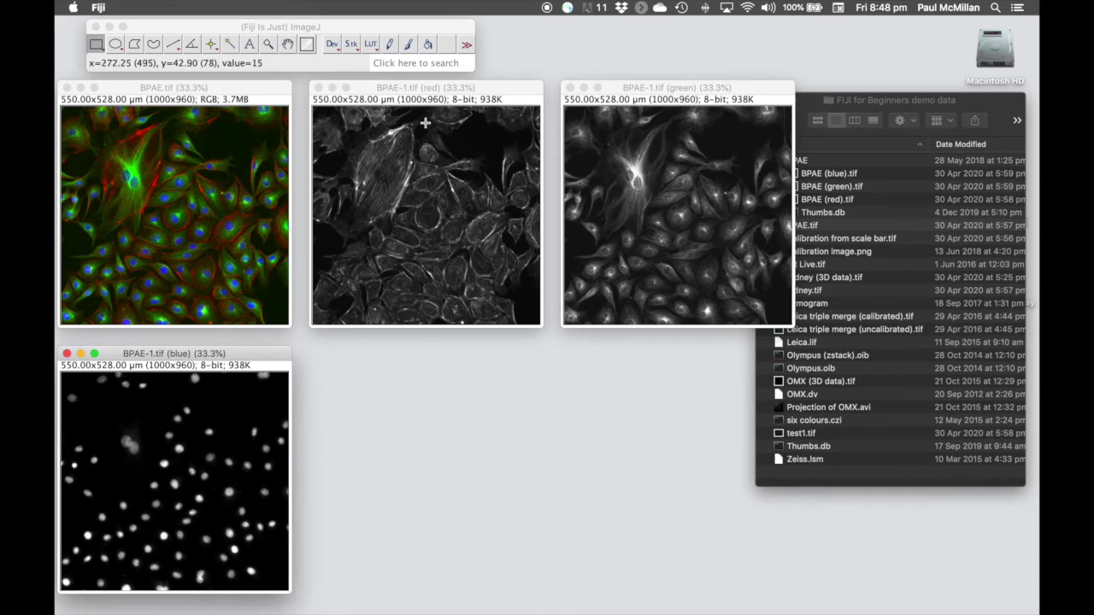
Step: Convert the red, green and blue channel images of BPAE-1.tif from 8-bit to RGB Color
{"action": "left_click", "coordinate": [466, 94]}
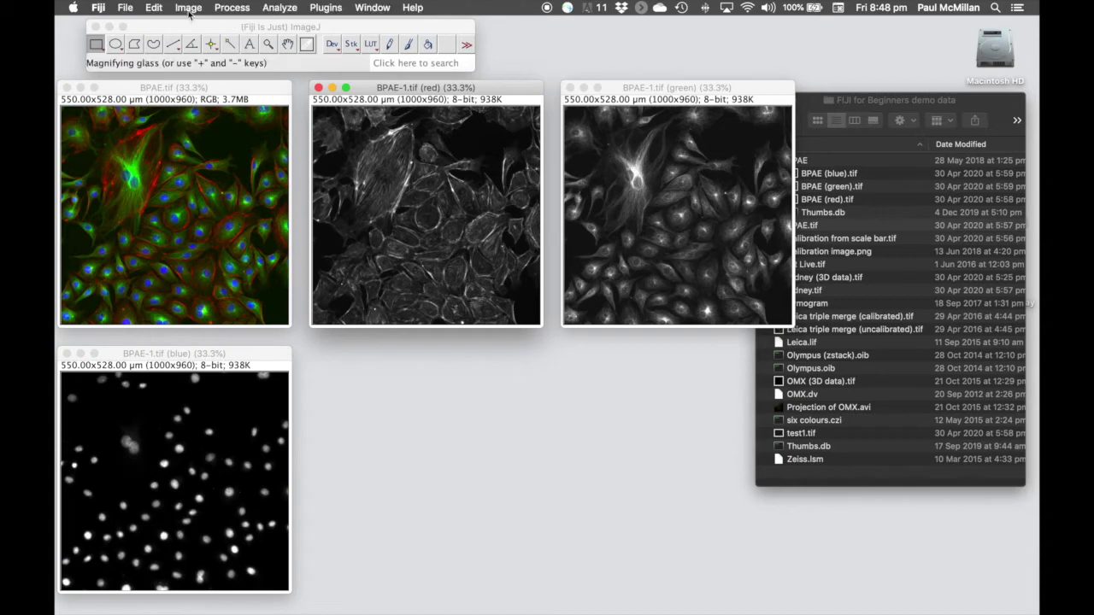
{"action": "left_click", "coordinate": [189, 8]}
{"action": "mouse_move", "coordinate": [198, 26]}
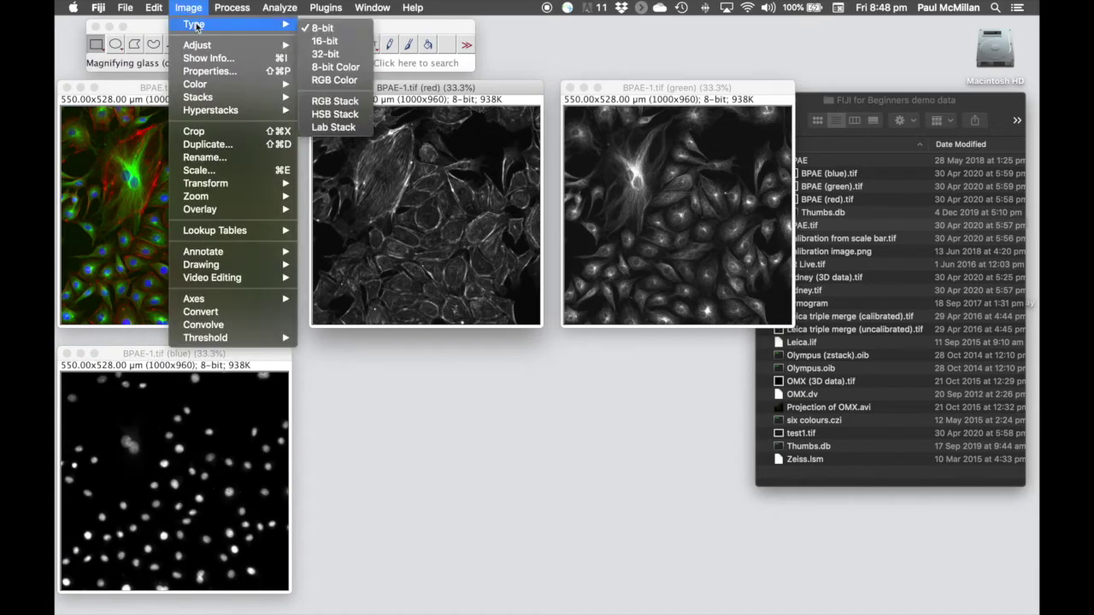
{"action": "left_click", "coordinate": [337, 86]}
{"action": "left_click", "coordinate": [660, 92]}
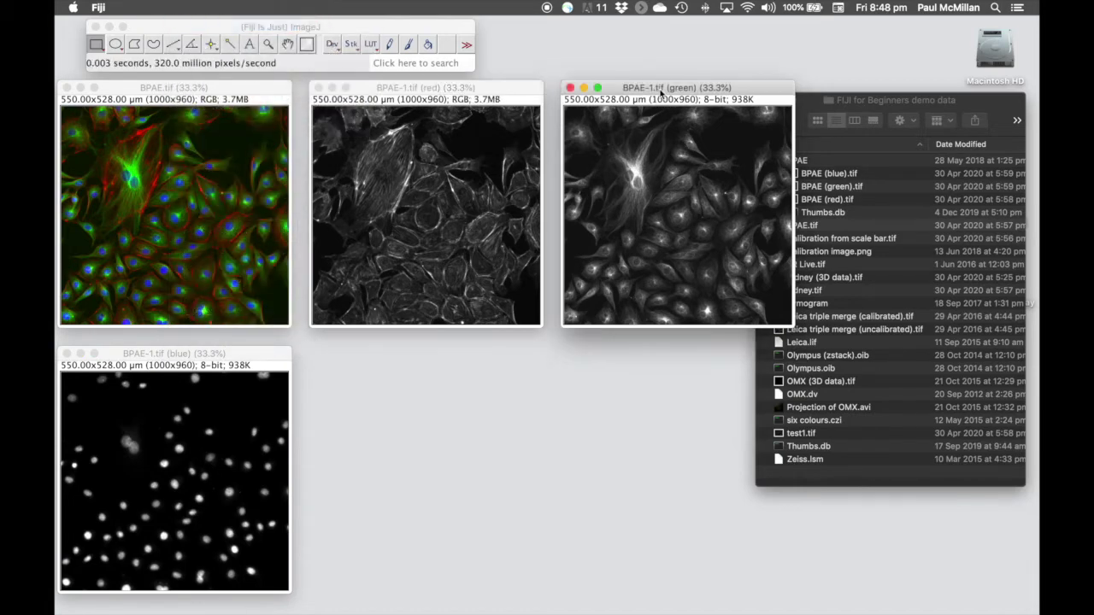
{"action": "left_click", "coordinate": [198, 10]}
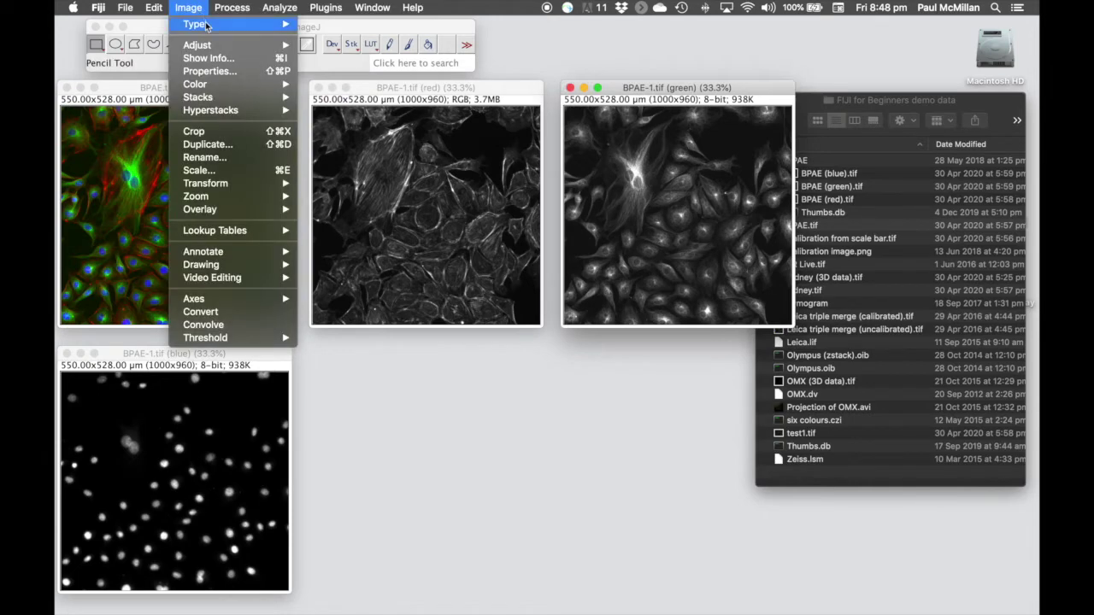
{"action": "mouse_move", "coordinate": [237, 27]}
{"action": "left_click", "coordinate": [335, 80]}
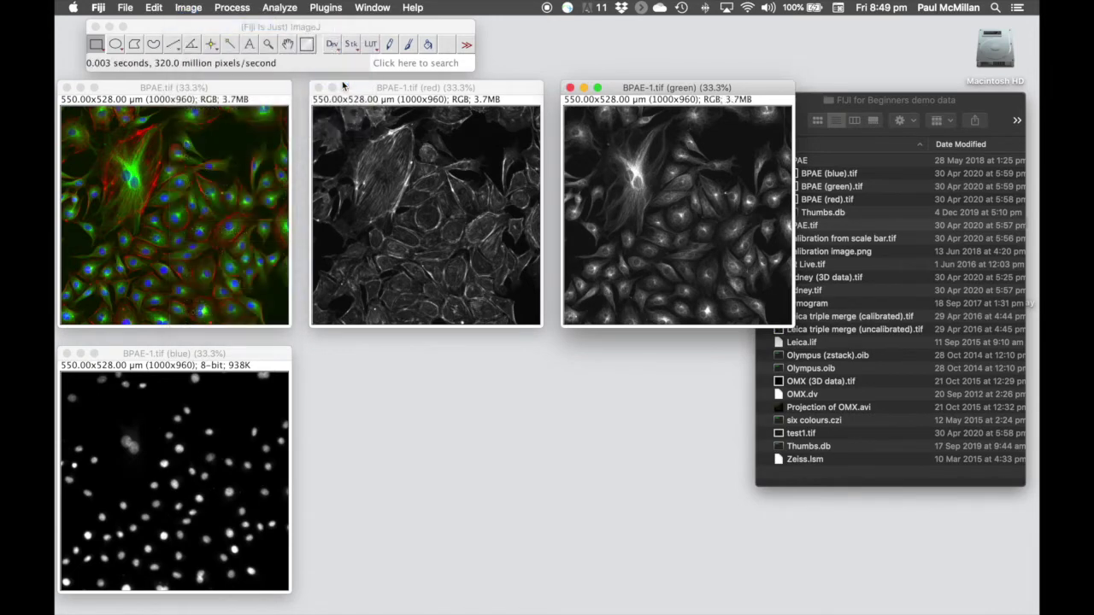
{"action": "left_click", "coordinate": [214, 354]}
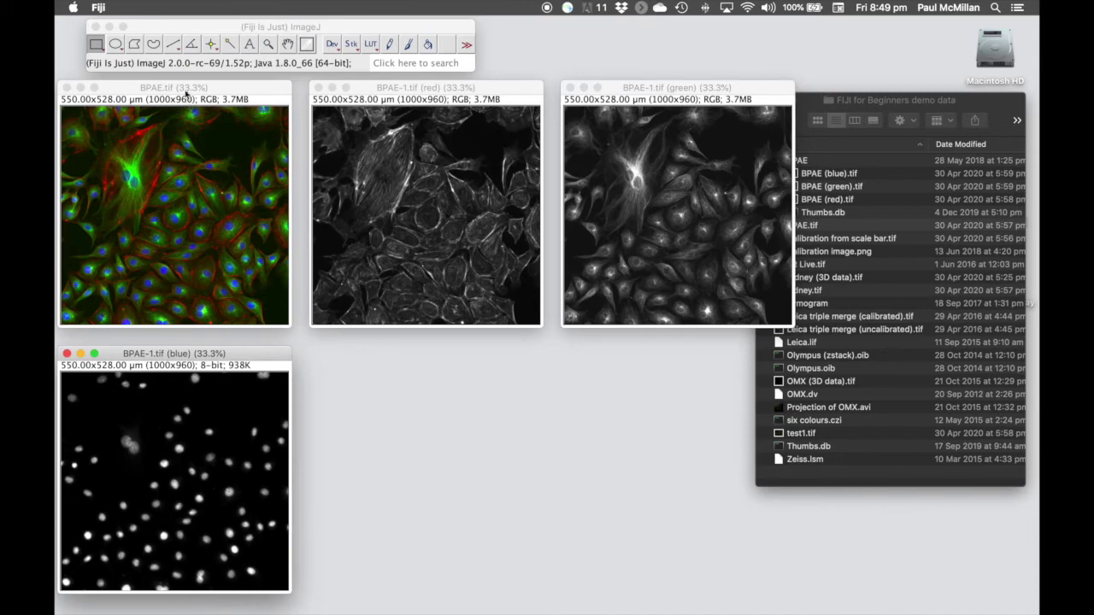
{"action": "left_click", "coordinate": [189, 8]}
{"action": "mouse_move", "coordinate": [203, 27]}
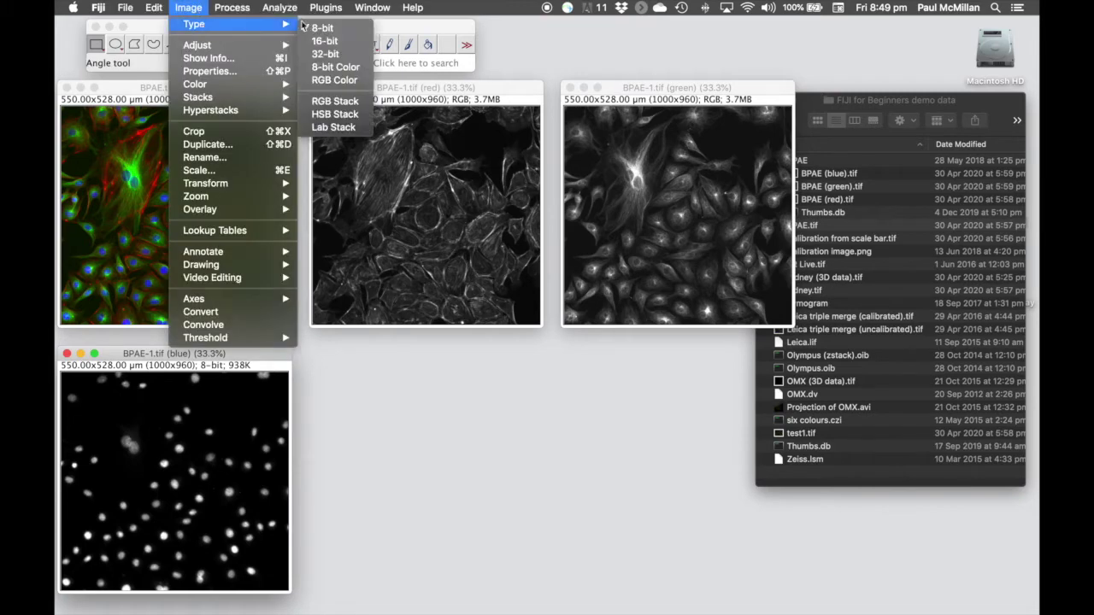
{"action": "left_click", "coordinate": [339, 79]}
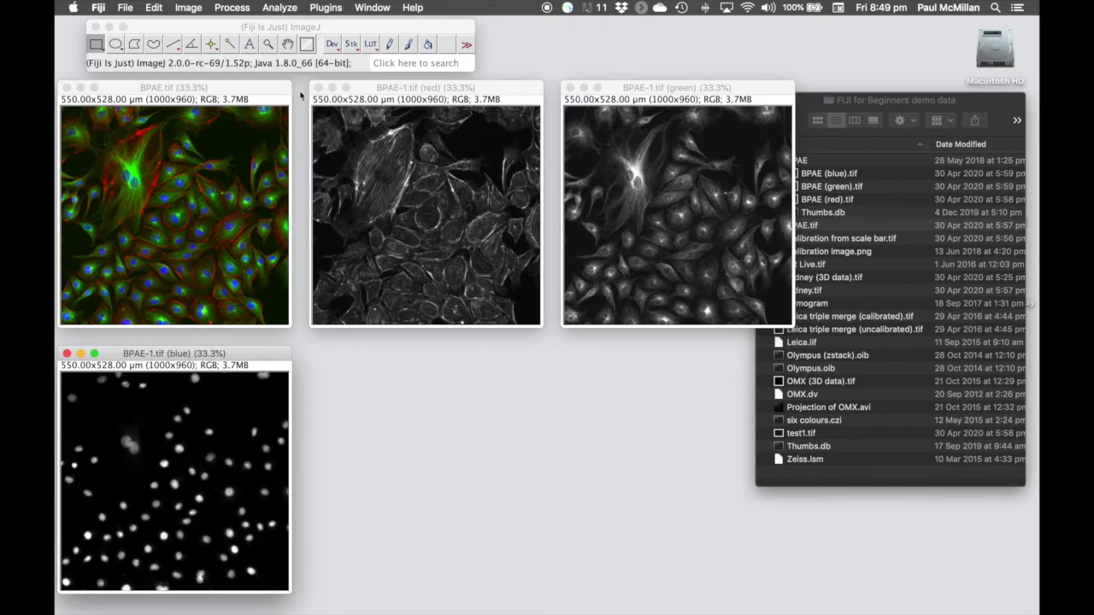
Step: Combine the four open images into a stack named Stack with titles as labels, and display it at 50% zoom
{"action": "left_click", "coordinate": [189, 7]}
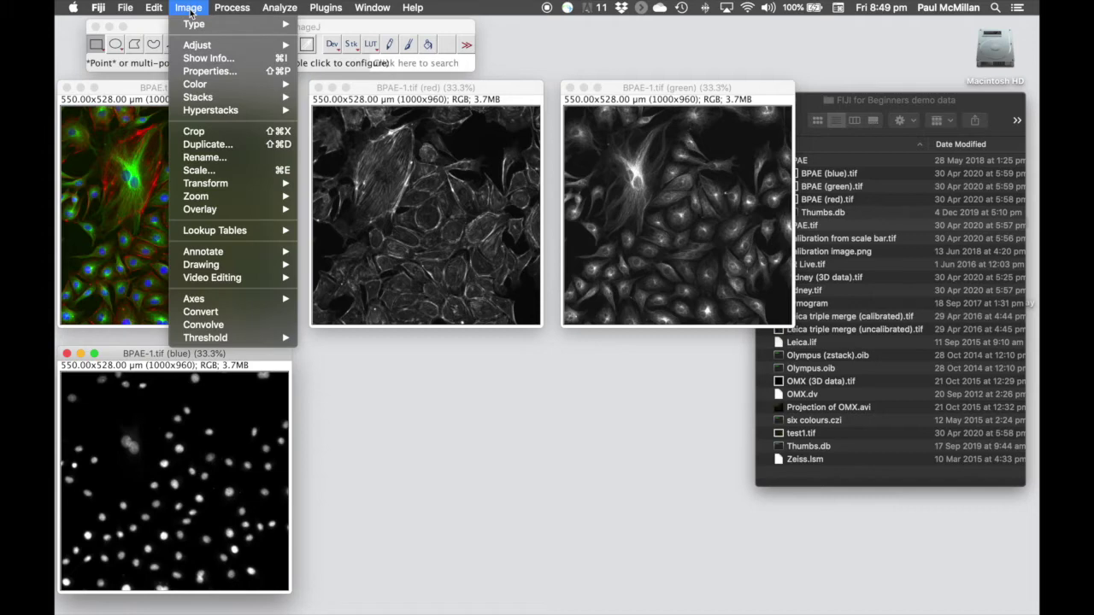
{"action": "mouse_move", "coordinate": [219, 102]}
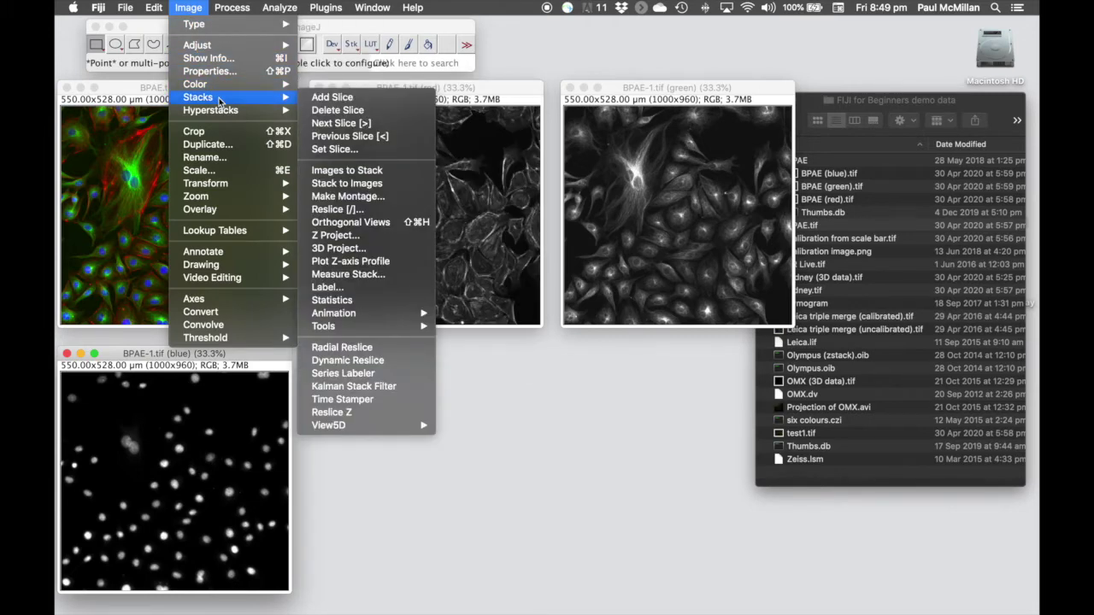
{"action": "left_click", "coordinate": [368, 175]}
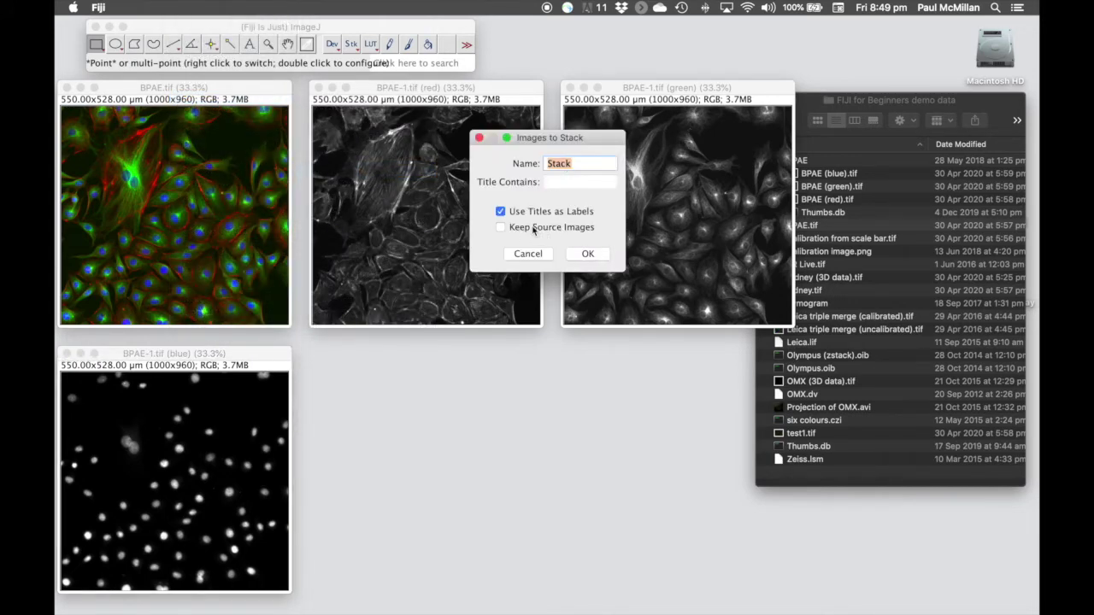
{"action": "left_click", "coordinate": [590, 254]}
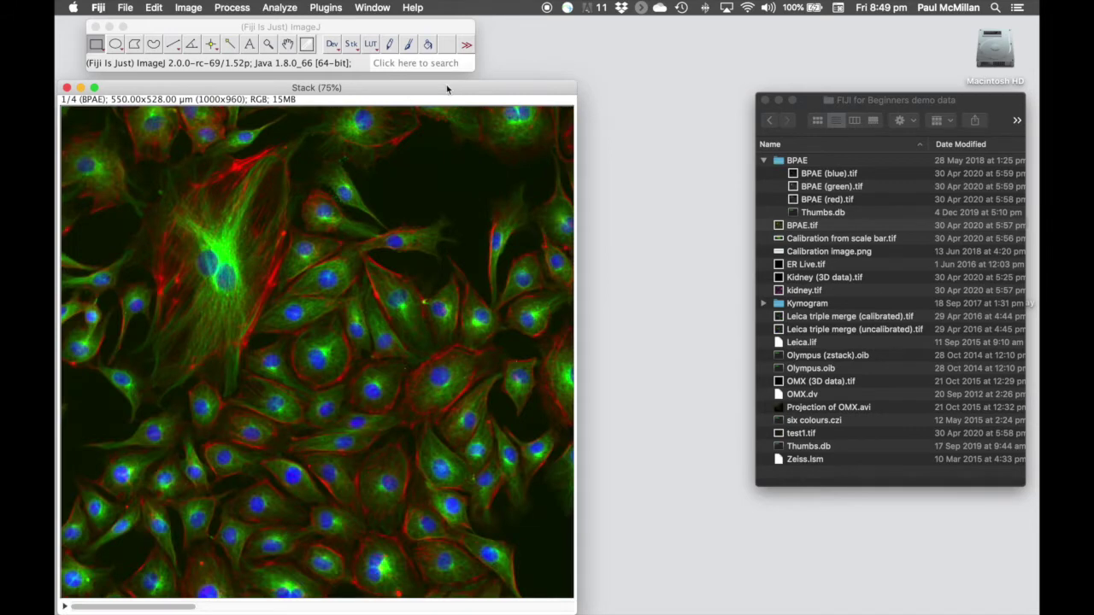
{"action": "left_click_drag", "start_coordinate": [446, 89], "coordinate": [452, 86]}
{"action": "key", "text": "minus"}
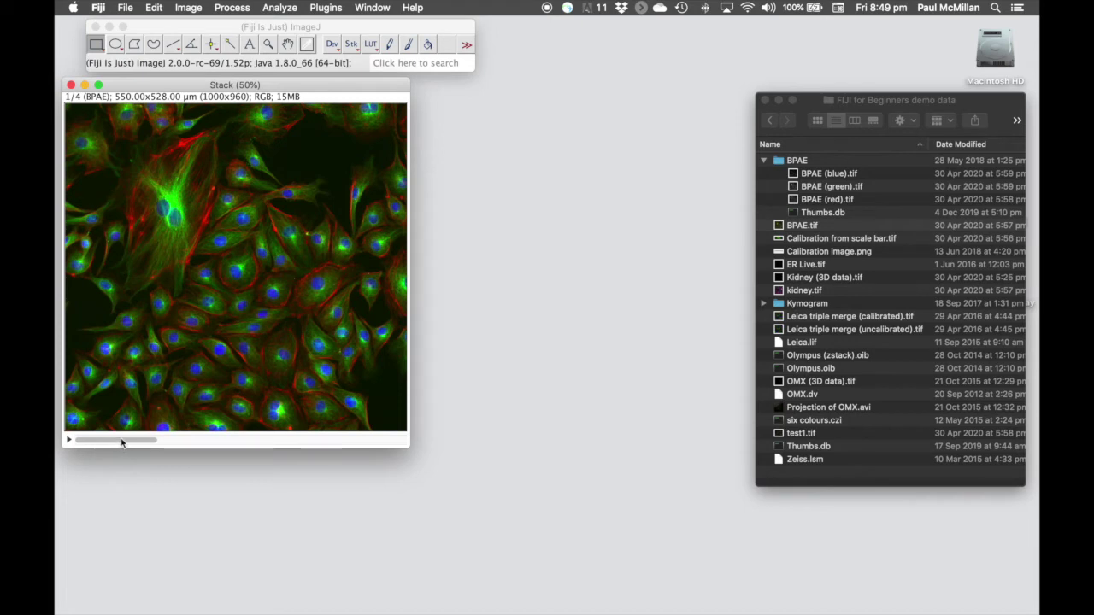
Step: Browse back and forth through the merge, red, green and blue slices of the new stack
{"action": "scroll", "coordinate": [121, 442], "scroll_direction": "down", "scroll_amount": 1}
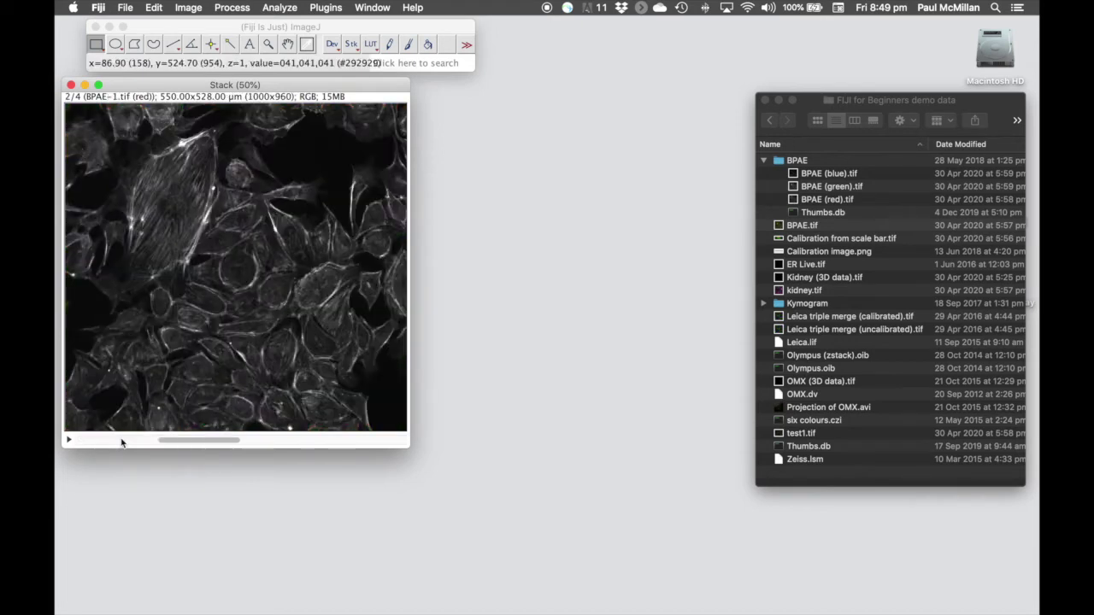
{"action": "scroll", "coordinate": [121, 443], "scroll_direction": "down", "scroll_amount": 1}
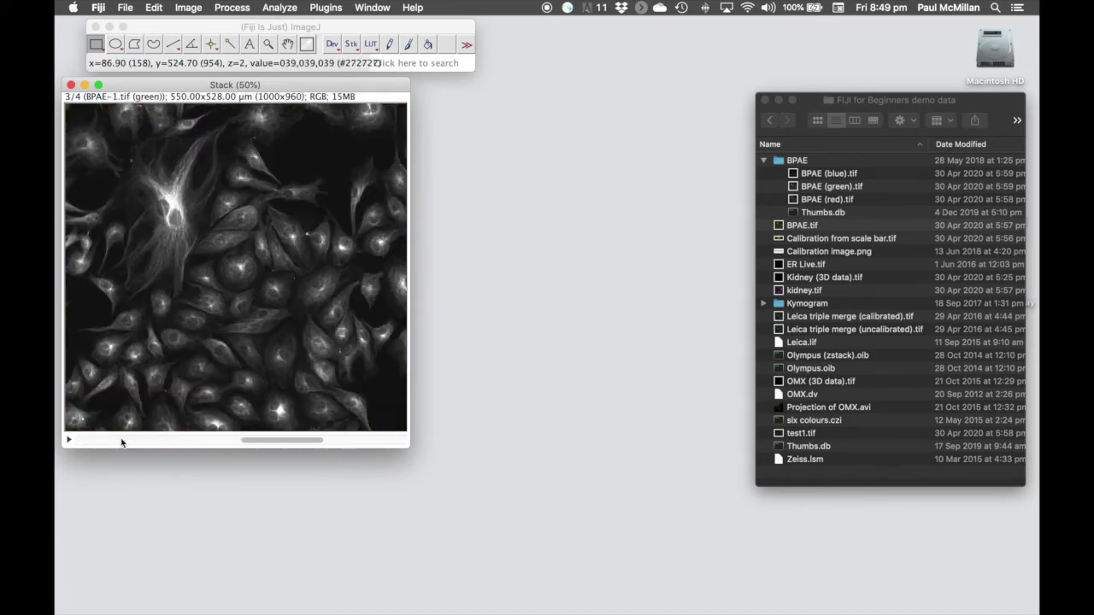
{"action": "scroll", "coordinate": [121, 443], "scroll_direction": "down", "scroll_amount": 1}
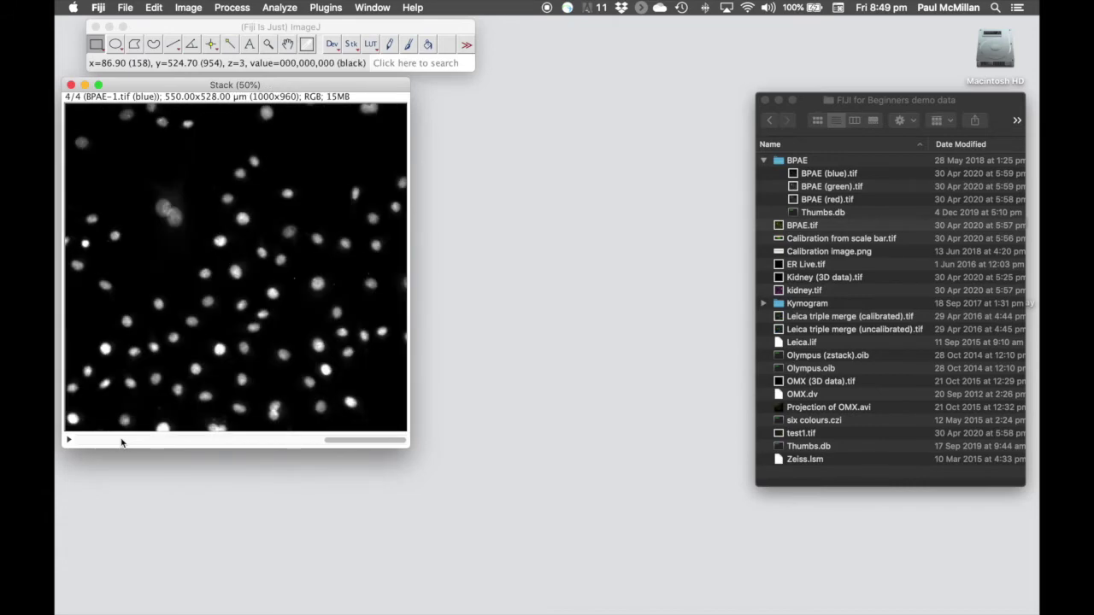
{"action": "scroll", "coordinate": [122, 442], "scroll_direction": "up", "scroll_amount": 3}
{"action": "scroll", "coordinate": [121, 443], "scroll_direction": "down", "scroll_amount": 2}
{"action": "scroll", "coordinate": [122, 442], "scroll_direction": "down", "scroll_amount": 1}
{"action": "scroll", "coordinate": [121, 443], "scroll_direction": "up", "scroll_amount": 3}
{"action": "scroll", "coordinate": [121, 442], "scroll_direction": "down", "scroll_amount": 2}
{"action": "scroll", "coordinate": [121, 442], "scroll_direction": "down", "scroll_amount": 1}
Step: Open the Stack Sorter for the stack and arrange its window beside the image
{"action": "left_click", "coordinate": [189, 8]}
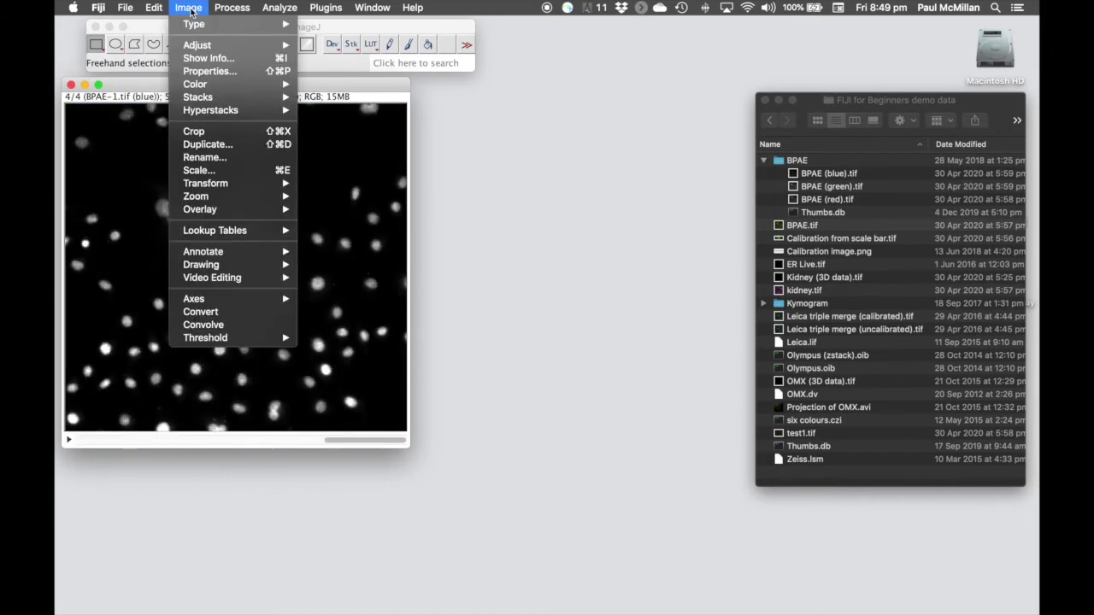
{"action": "mouse_move", "coordinate": [213, 98]}
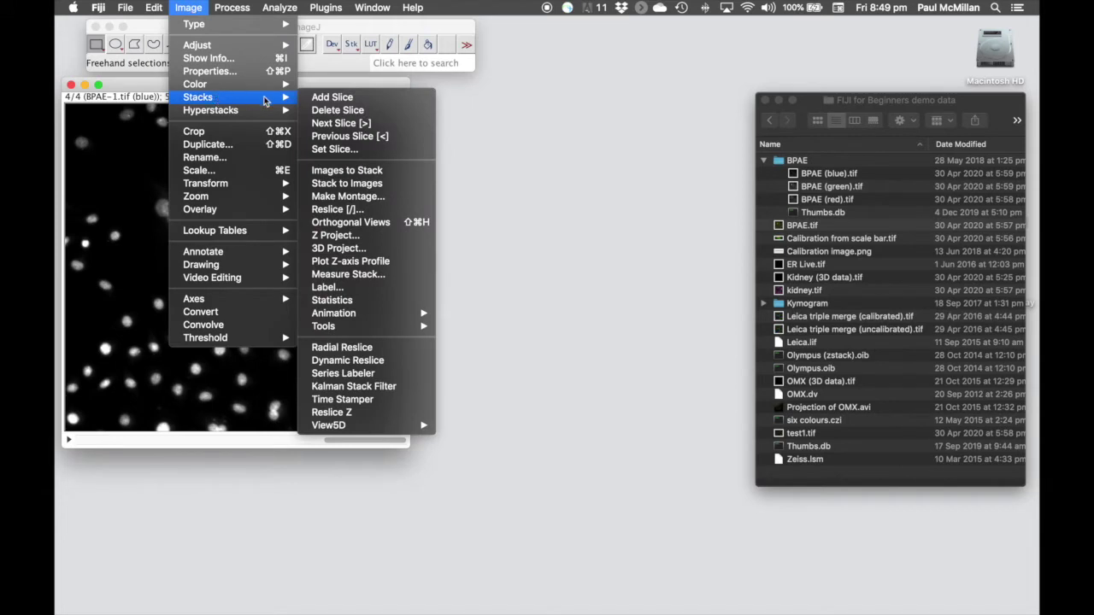
{"action": "mouse_move", "coordinate": [395, 326]}
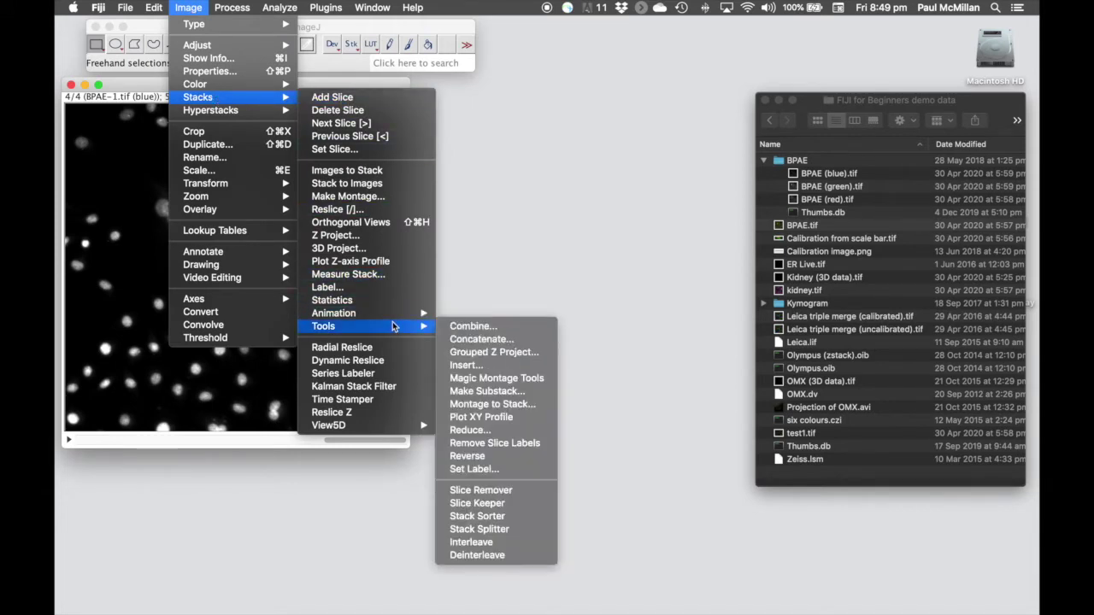
{"action": "left_click", "coordinate": [517, 516]}
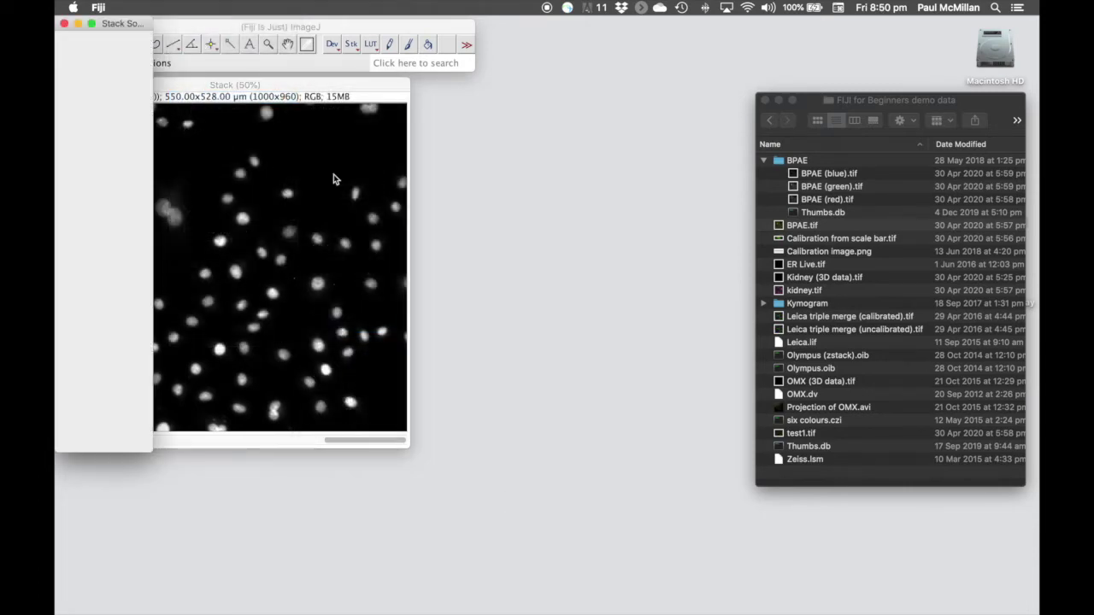
{"action": "left_click_drag", "start_coordinate": [321, 90], "coordinate": [454, 96]}
{"action": "left_click_drag", "start_coordinate": [148, 31], "coordinate": [173, 92]}
Step: Move the blue slice to the first position and the merged BPAE slice to the last position in the stack
{"action": "left_click", "coordinate": [128, 129]}
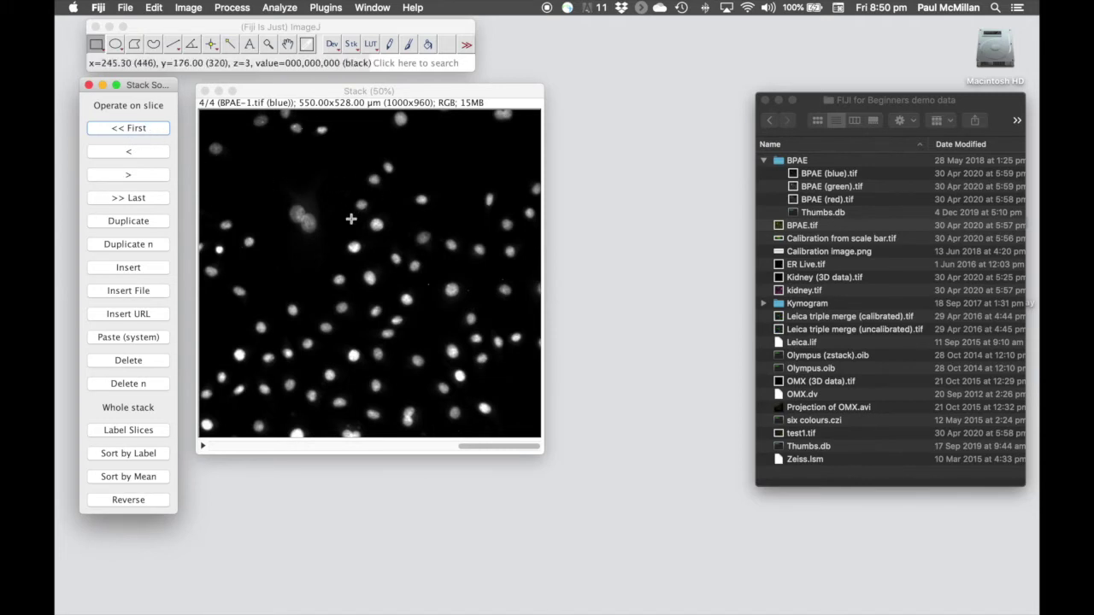
{"action": "left_click", "coordinate": [145, 129]}
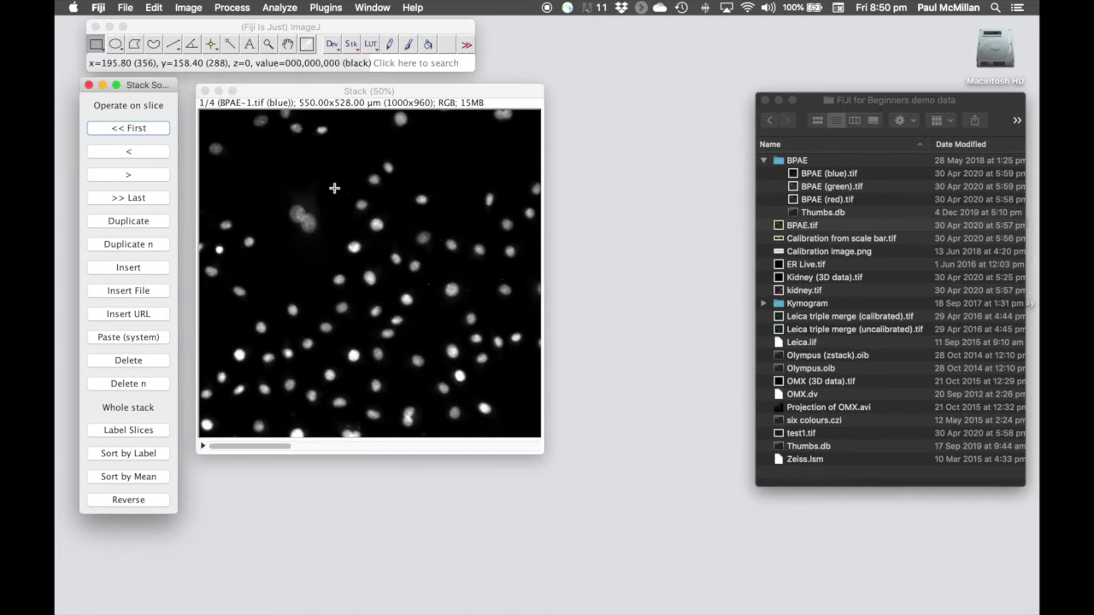
{"action": "left_click", "coordinate": [414, 90]}
{"action": "key", "text": "Right"}
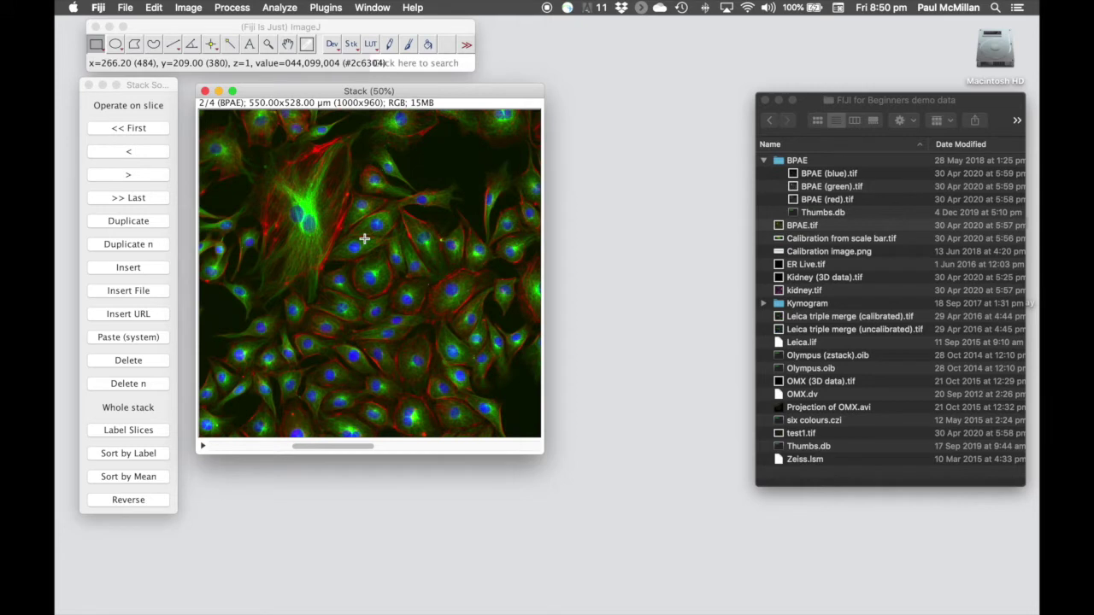
{"action": "left_click", "coordinate": [134, 200]}
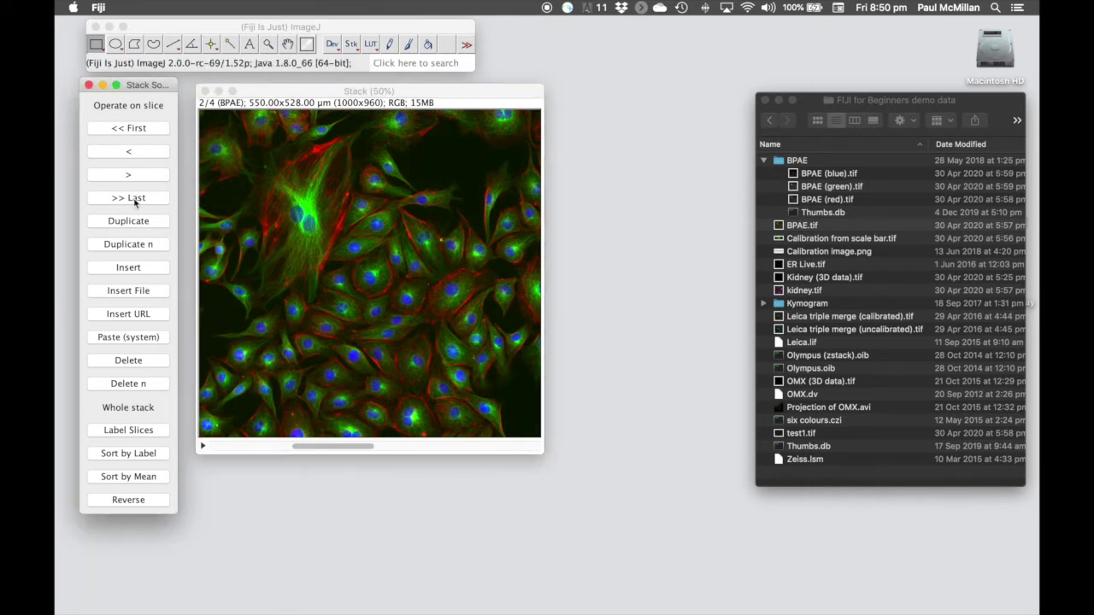
{"action": "left_click", "coordinate": [134, 199]}
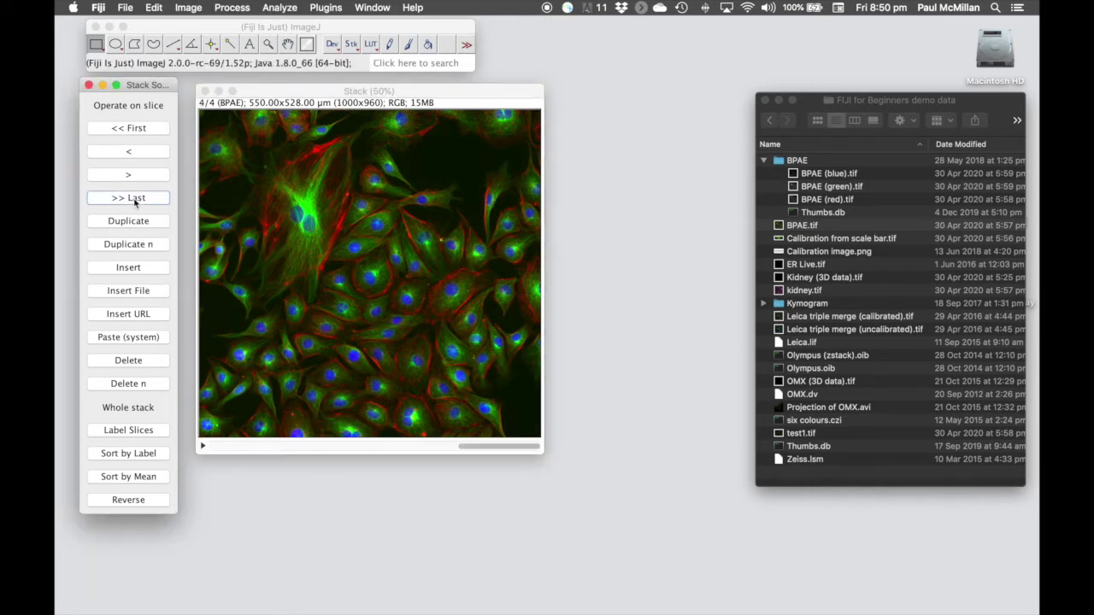
Step: Step through the slices of the reordered stack to check their order
{"action": "left_click", "coordinate": [238, 453]}
{"action": "key", "text": "Left"}
{"action": "key", "text": "Left"}
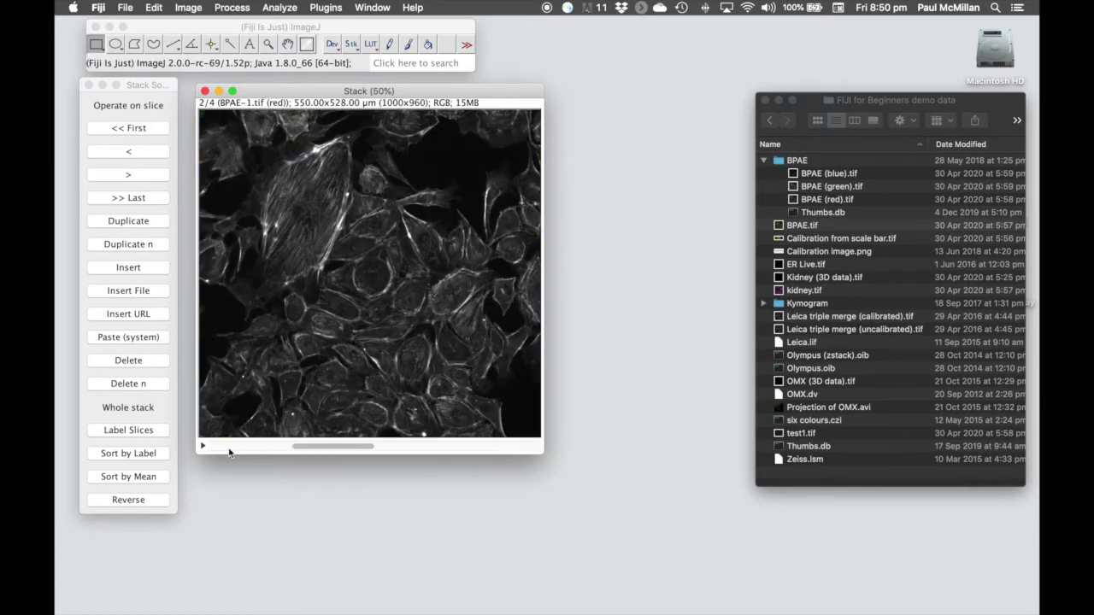
{"action": "key", "text": "Left"}
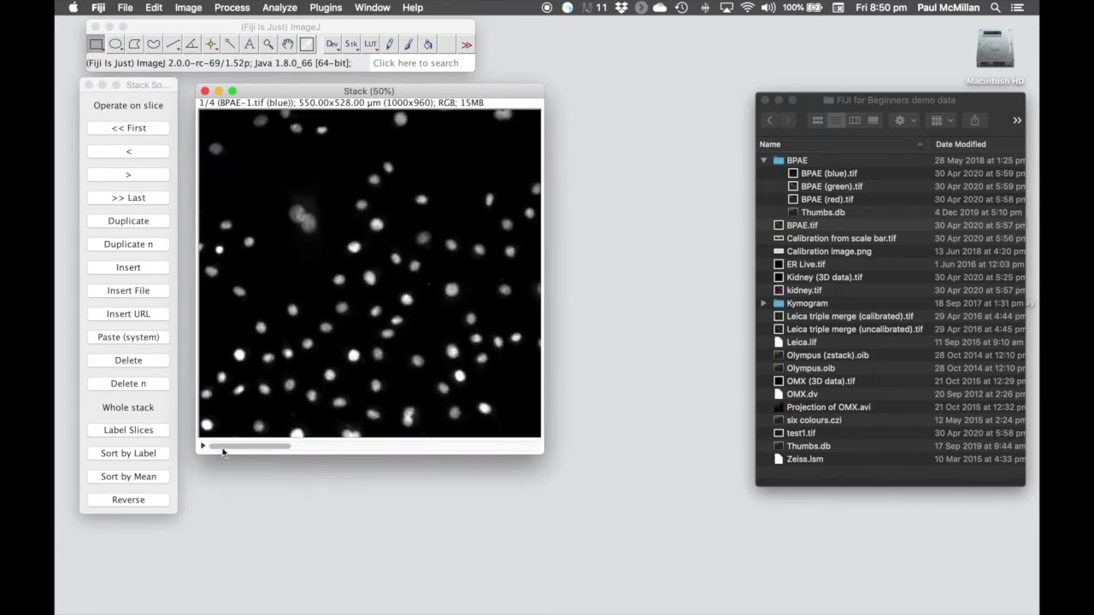
{"action": "key", "text": "Right"}
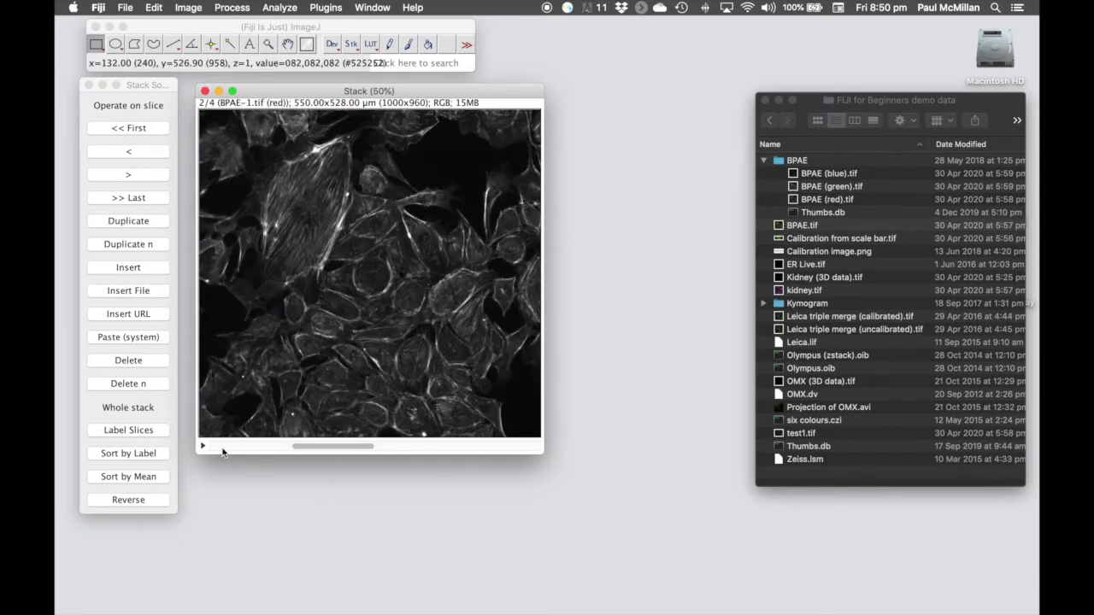
{"action": "key", "text": "Right"}
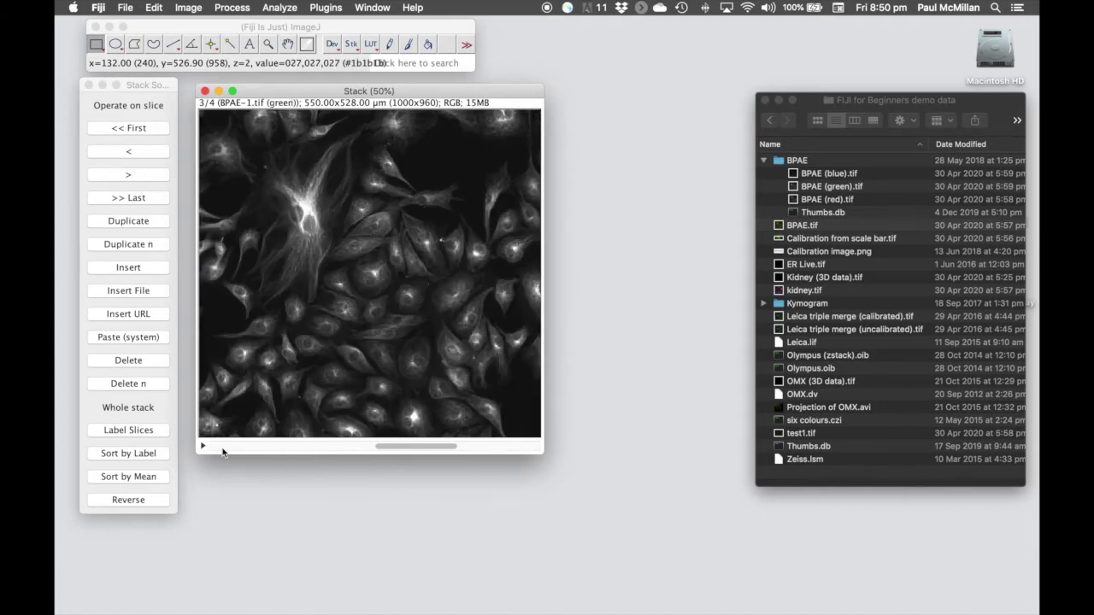
{"action": "key", "text": "Right"}
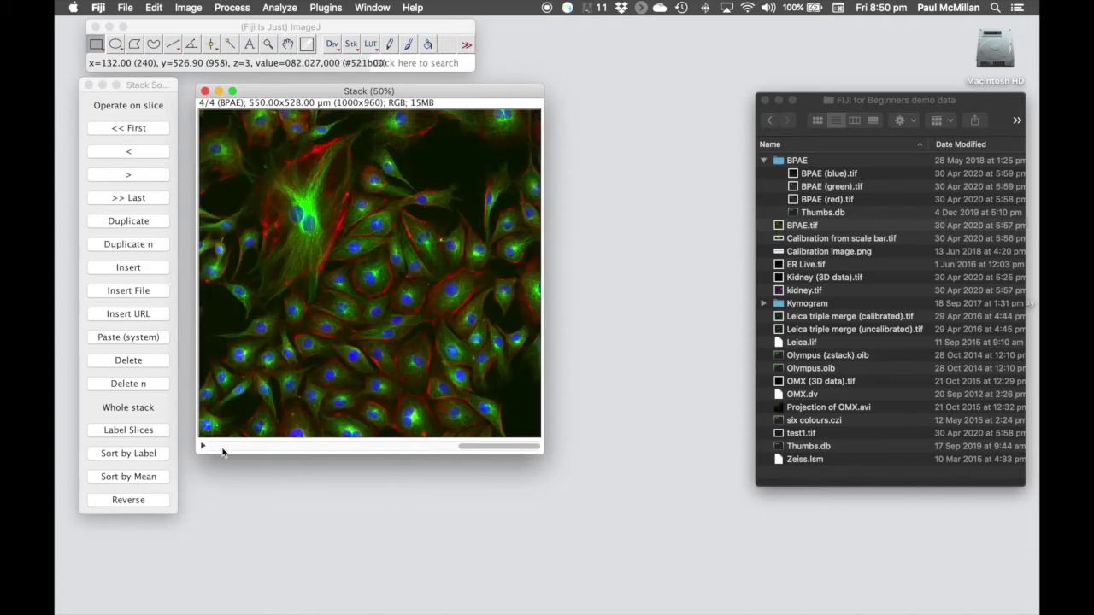
Step: Move the red channel slice one position later, after the green slice, and check the new slice order
{"action": "key", "text": "Left"}
{"action": "key", "text": "Left"}
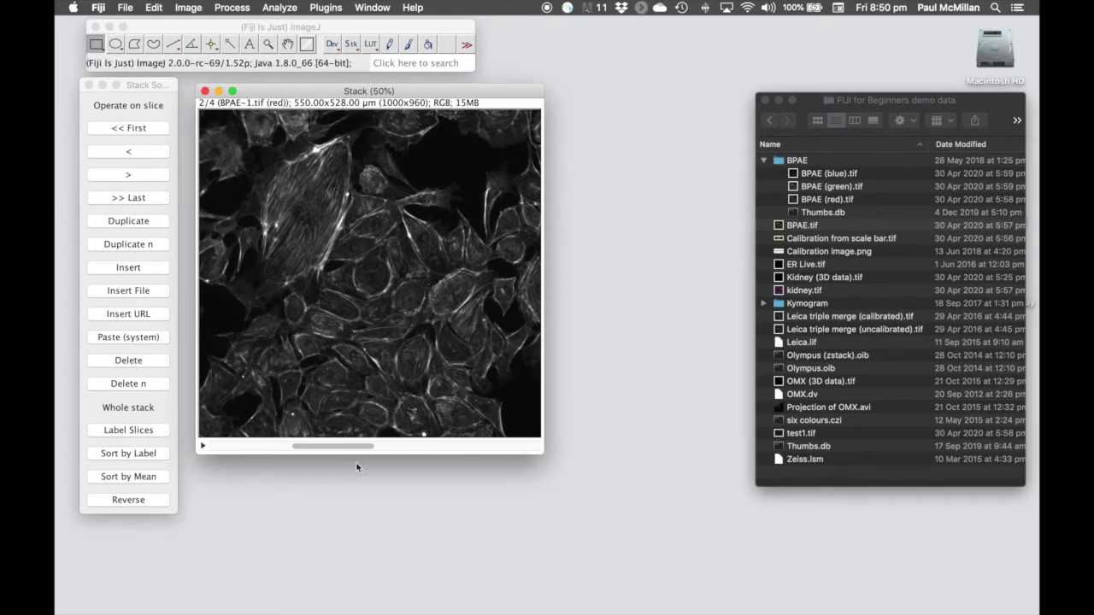
{"action": "left_click", "coordinate": [136, 181]}
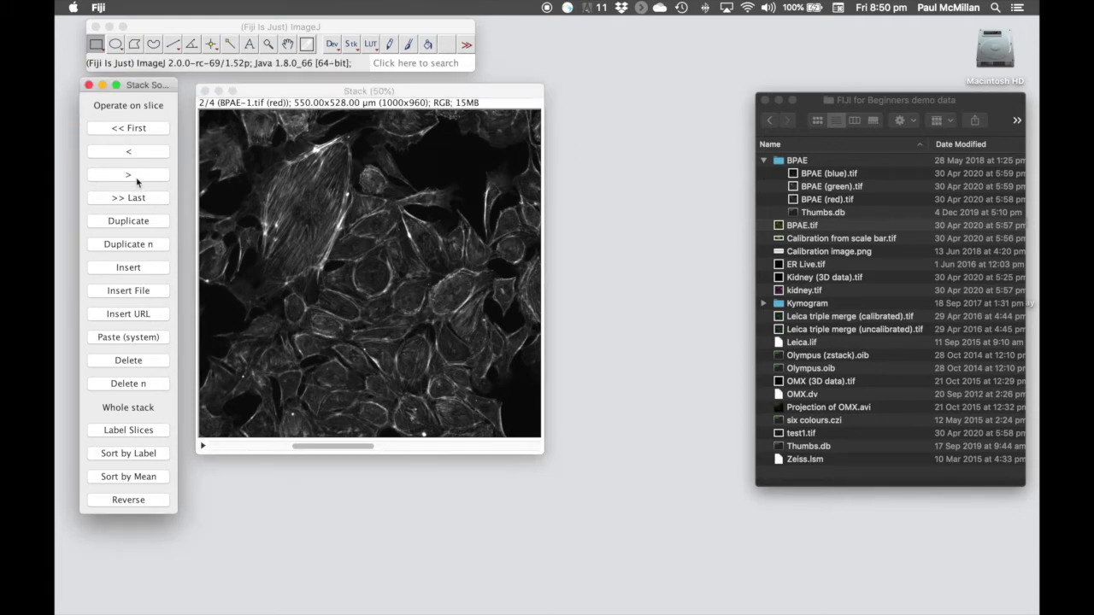
{"action": "left_click", "coordinate": [136, 180]}
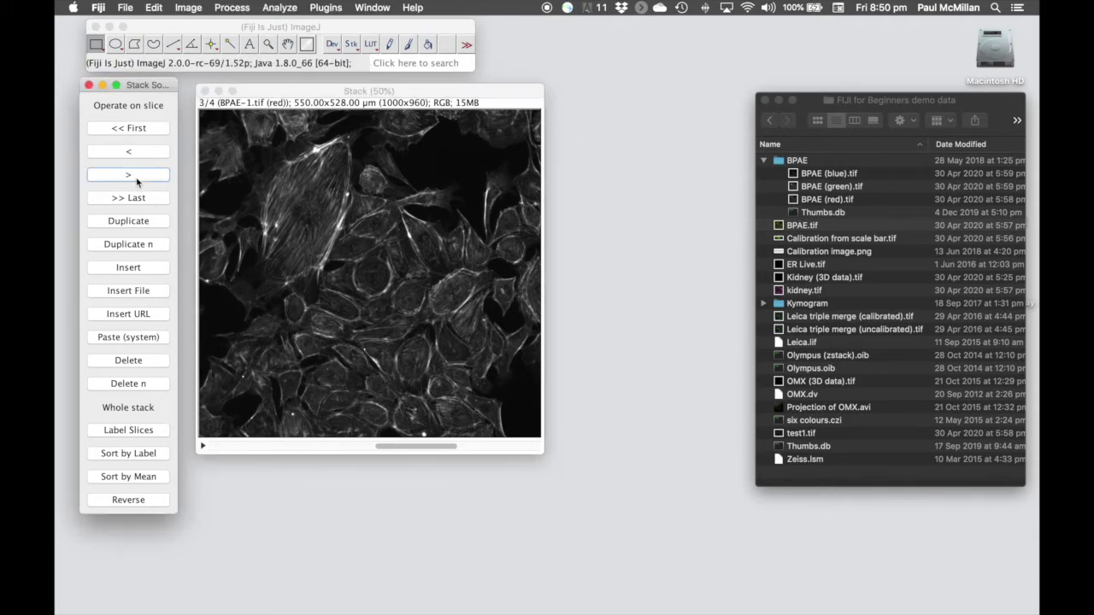
{"action": "left_click", "coordinate": [225, 451]}
{"action": "left_click", "coordinate": [224, 448]}
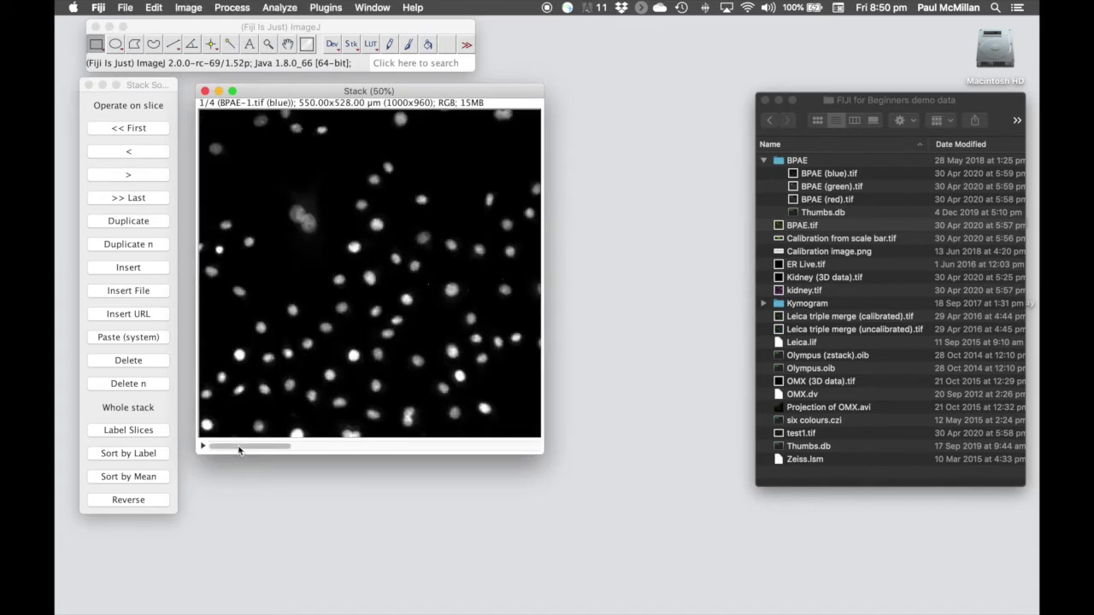
{"action": "scroll", "coordinate": [239, 452], "scroll_direction": "down", "scroll_amount": 1}
{"action": "scroll", "coordinate": [239, 451], "scroll_direction": "down", "scroll_amount": 1}
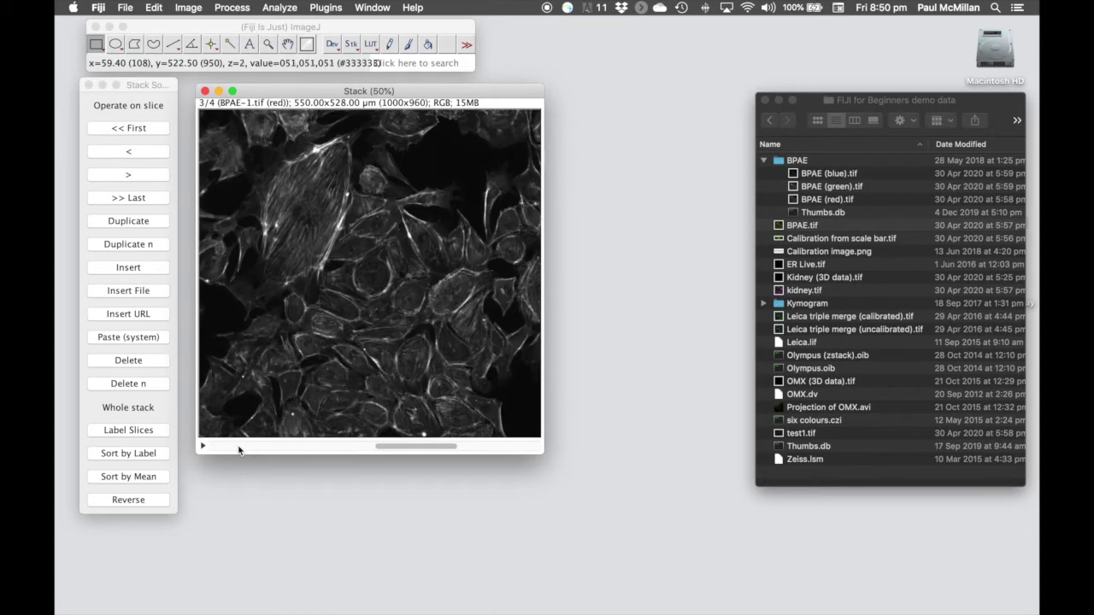
{"action": "scroll", "coordinate": [239, 450], "scroll_direction": "down", "scroll_amount": 1}
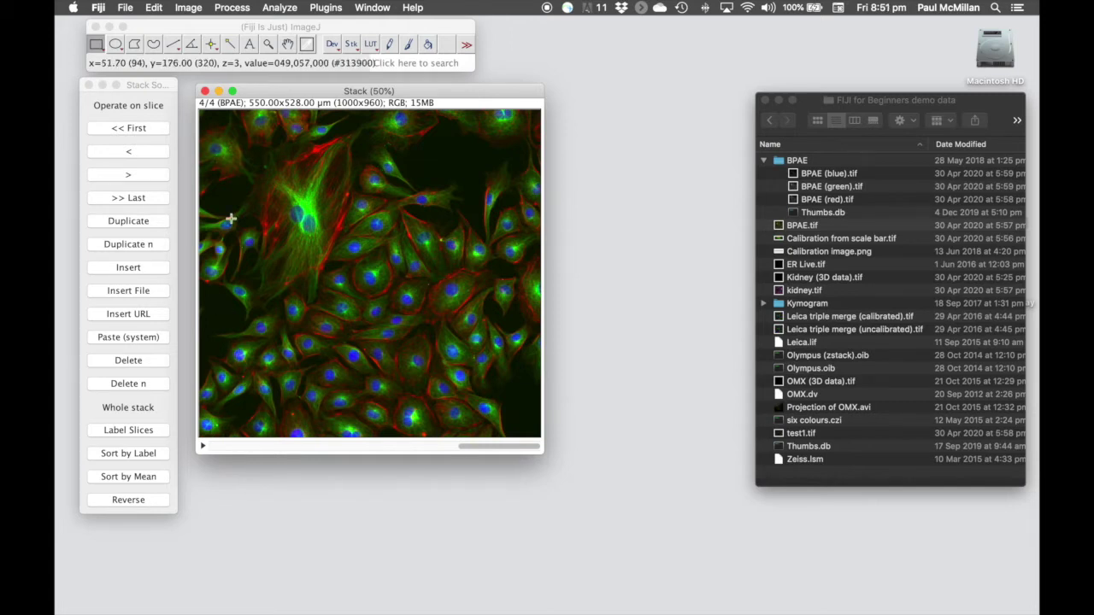
Step: Start a montage of the stack and set its layout to 4 columns and 1 row
{"action": "left_click", "coordinate": [194, 13]}
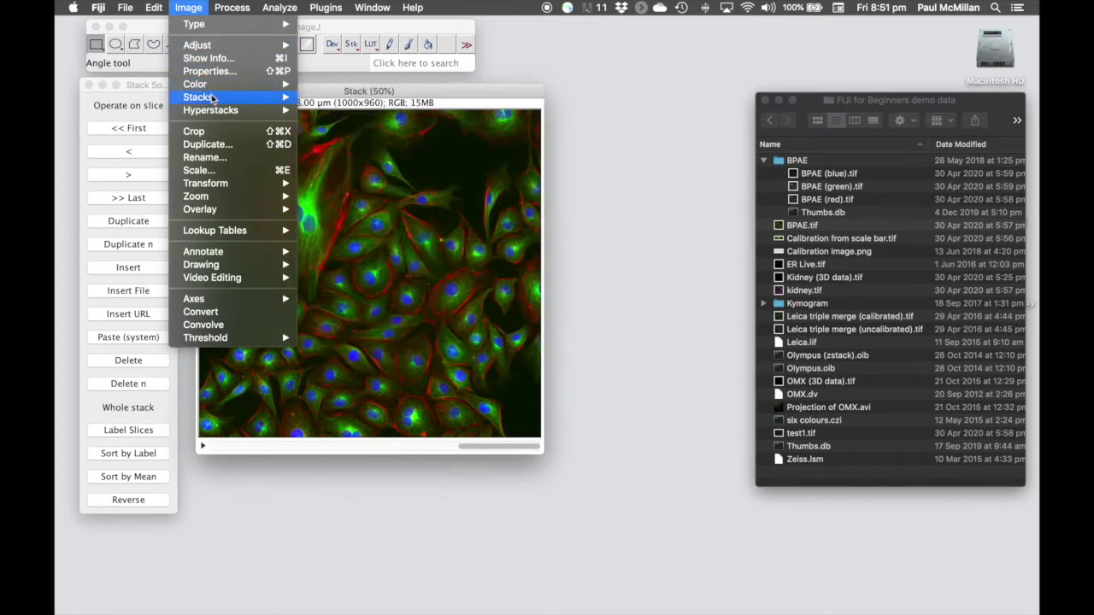
{"action": "mouse_move", "coordinate": [212, 100]}
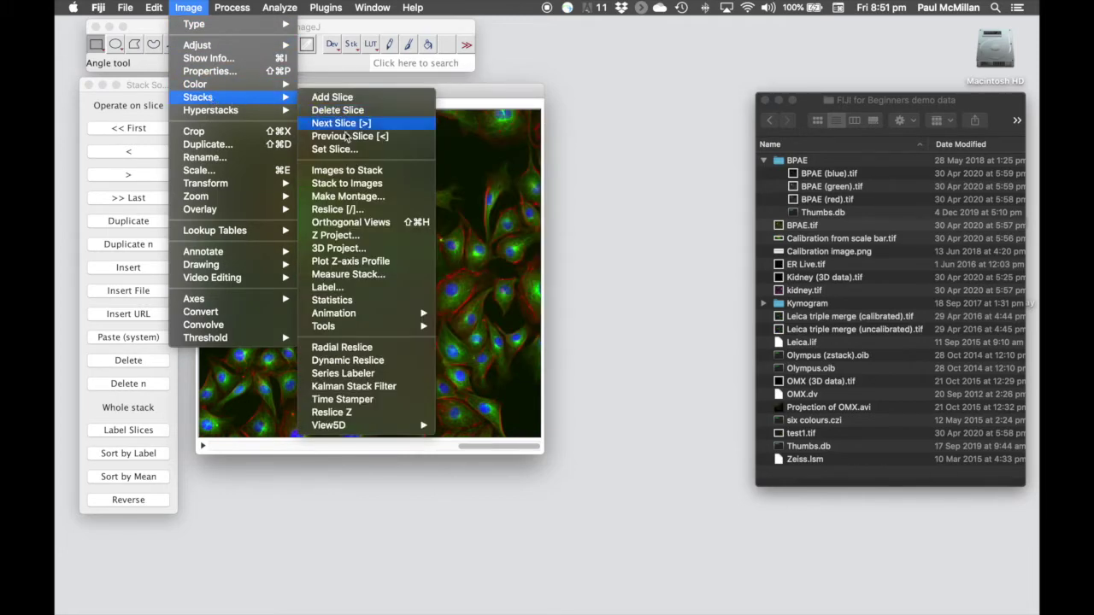
{"action": "left_click", "coordinate": [376, 196]}
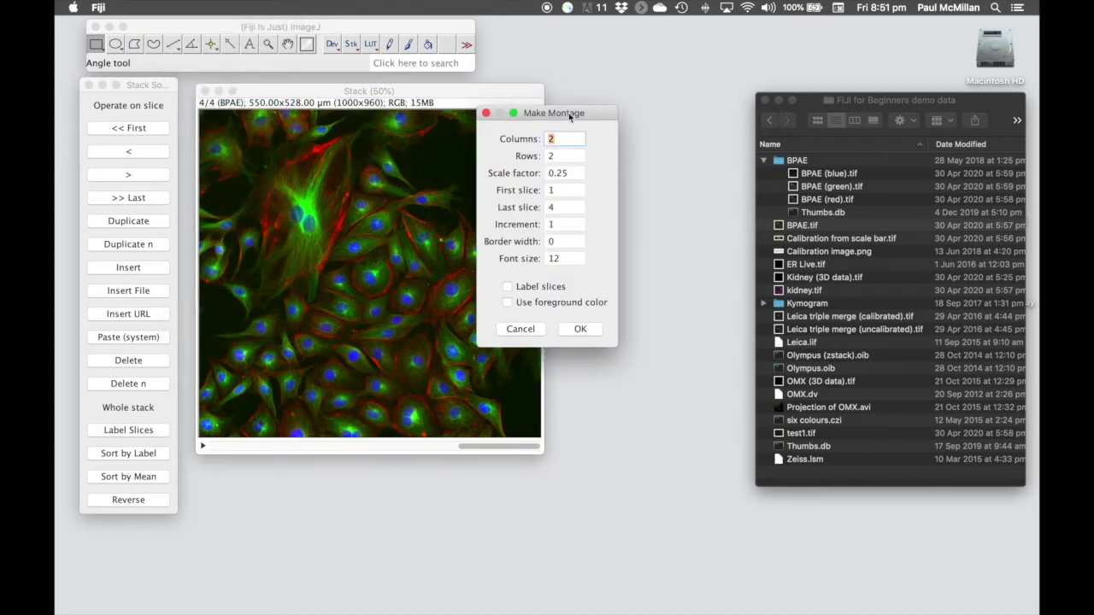
{"action": "left_click_drag", "start_coordinate": [569, 116], "coordinate": [524, 127]}
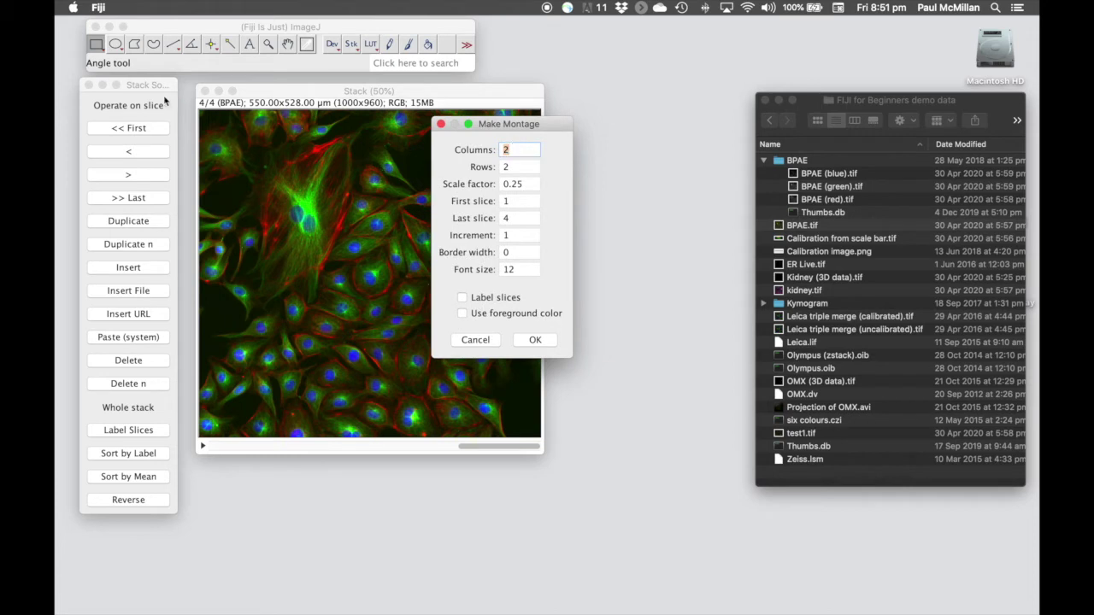
{"action": "type", "text": "4"}
{"action": "left_click", "coordinate": [511, 166]}
{"action": "type", "text": "1"}
{"action": "key", "text": "Tab"}
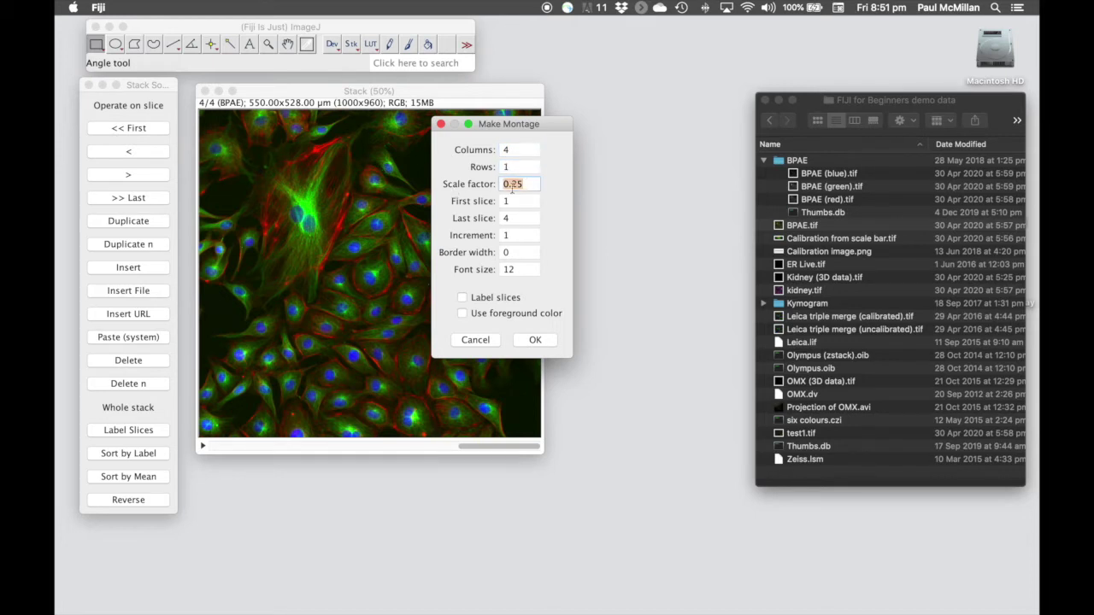
Step: Set the montage's scale factor to 1 and border width to 3, and create the montage
{"action": "type", "text": "1"}
{"action": "left_click", "coordinate": [513, 201]}
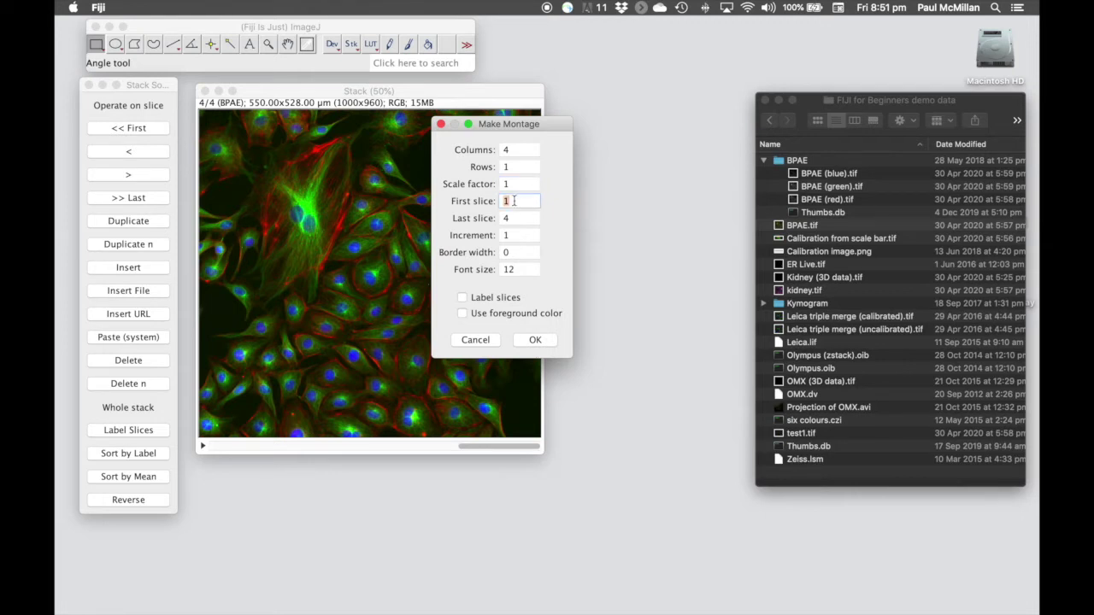
{"action": "left_click", "coordinate": [512, 217]}
{"action": "left_click", "coordinate": [512, 235]}
{"action": "left_click", "coordinate": [513, 252]}
{"action": "type", "text": "3"}
{"action": "left_click", "coordinate": [535, 340]}
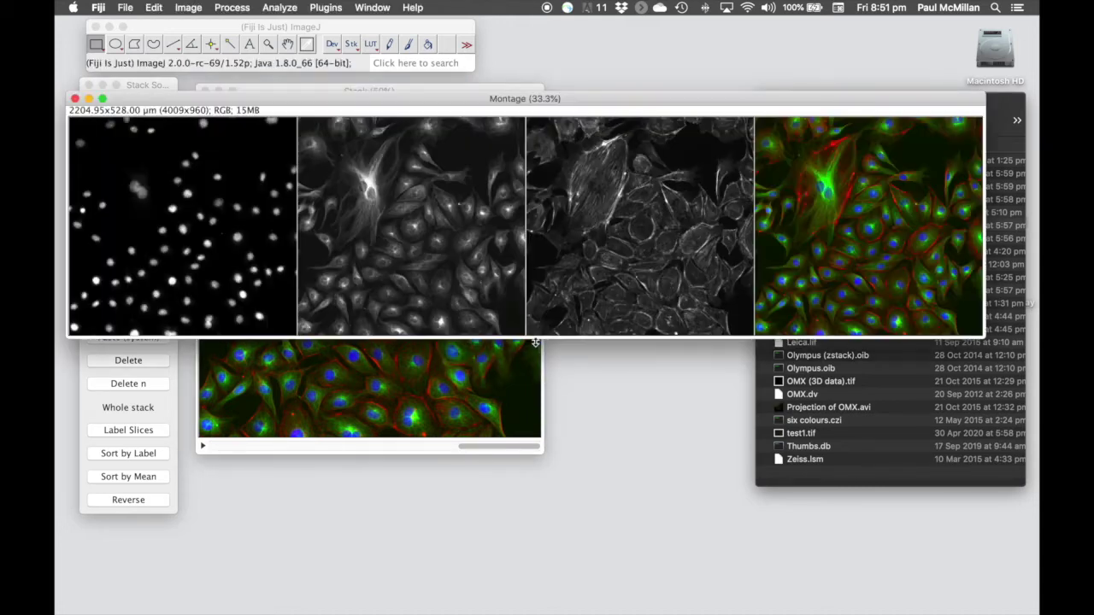
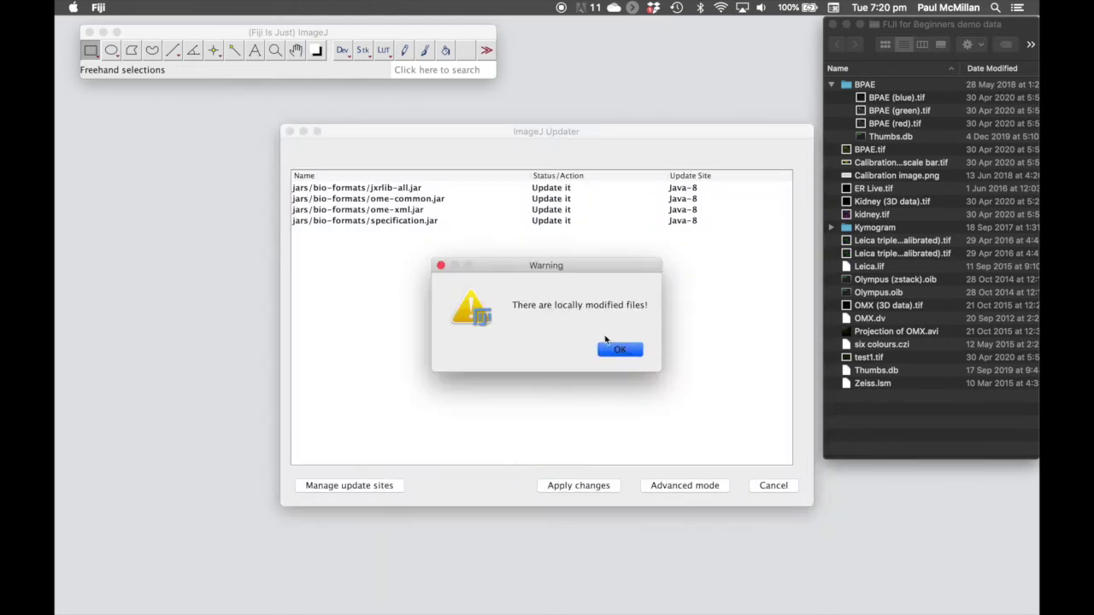
Step: Dismiss the updater's warning, open the list of update sites and enable the Bio-Formats site
{"action": "left_click", "coordinate": [621, 352]}
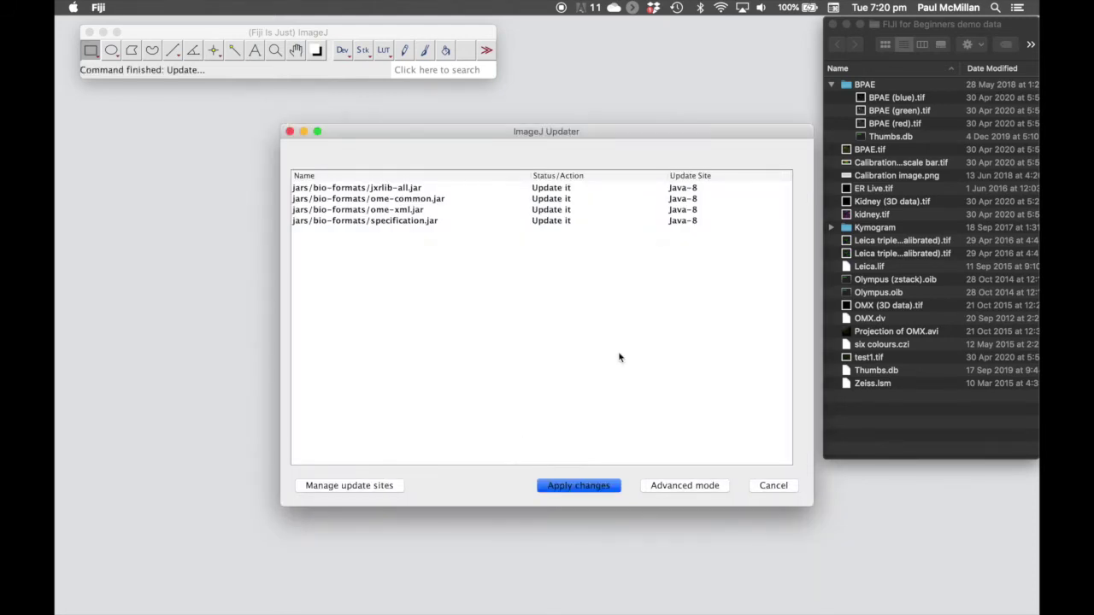
{"action": "left_click", "coordinate": [342, 486]}
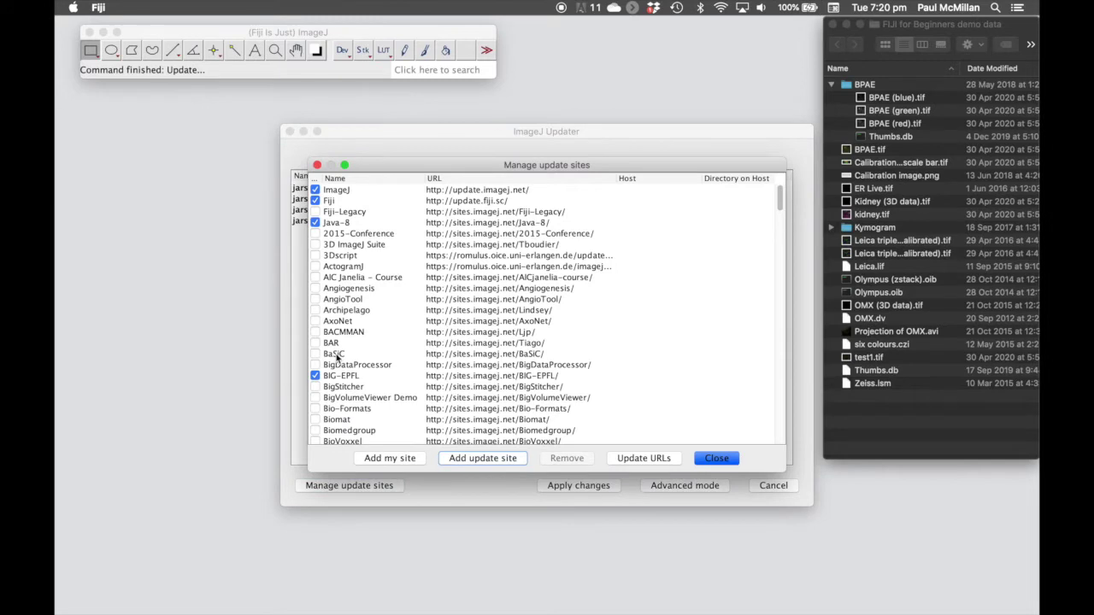
{"action": "mouse_move", "coordinate": [337, 357]}
{"action": "mouse_move", "coordinate": [346, 334]}
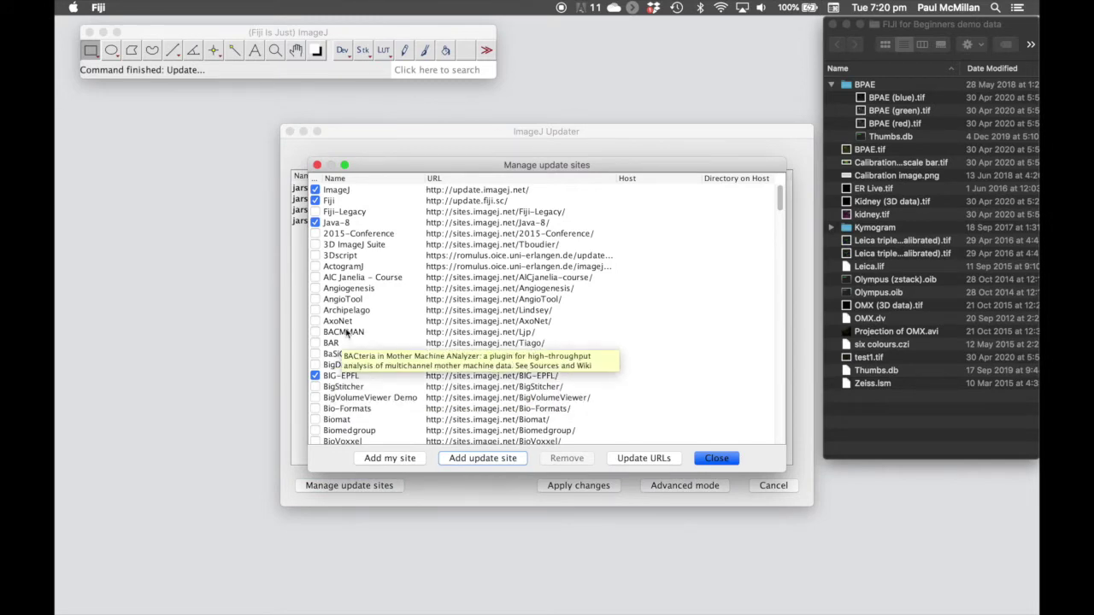
{"action": "scroll", "coordinate": [346, 333], "scroll_direction": "down", "scroll_amount": 3}
{"action": "scroll", "coordinate": [346, 333], "scroll_direction": "down", "scroll_amount": 1}
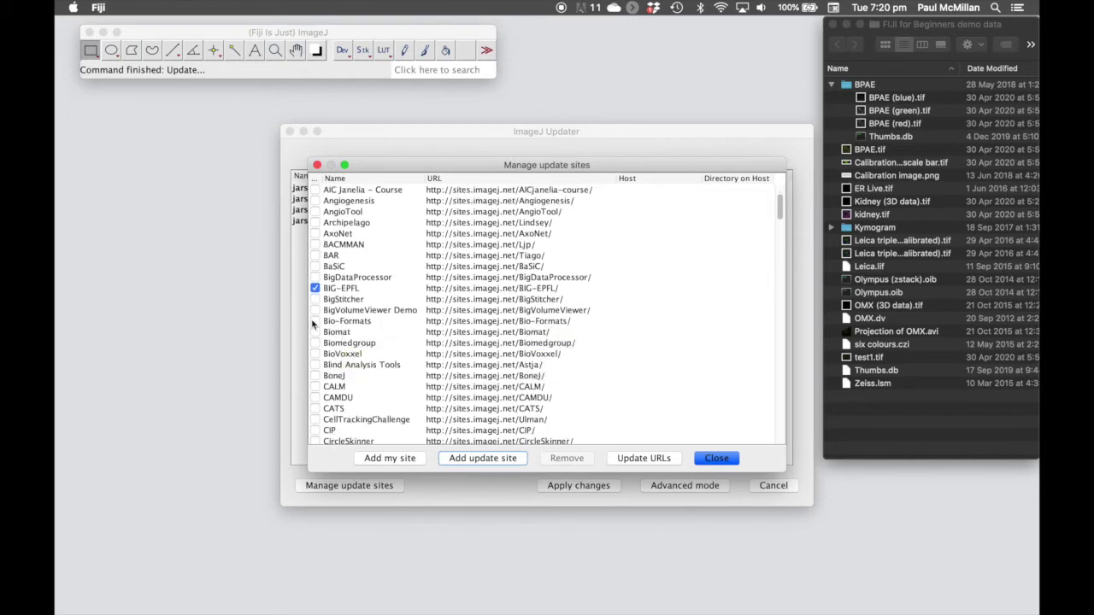
{"action": "left_click", "coordinate": [317, 323]}
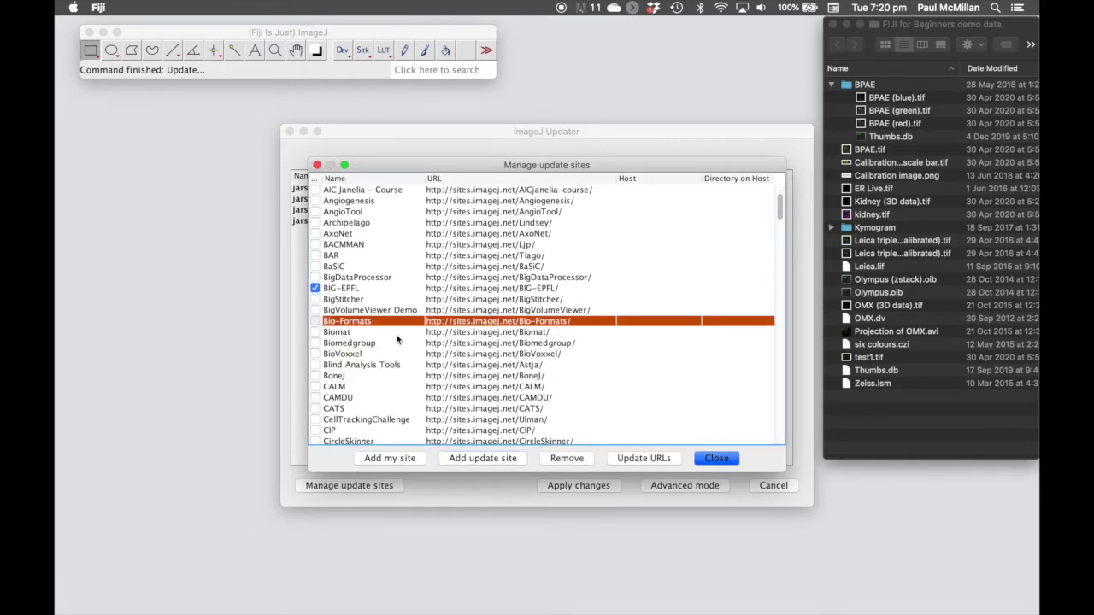
Step: Enable the IBMP-CNRS and ImageScience update sites and close the list of update sites
{"action": "scroll", "coordinate": [407, 339], "scroll_direction": "down", "scroll_amount": 3}
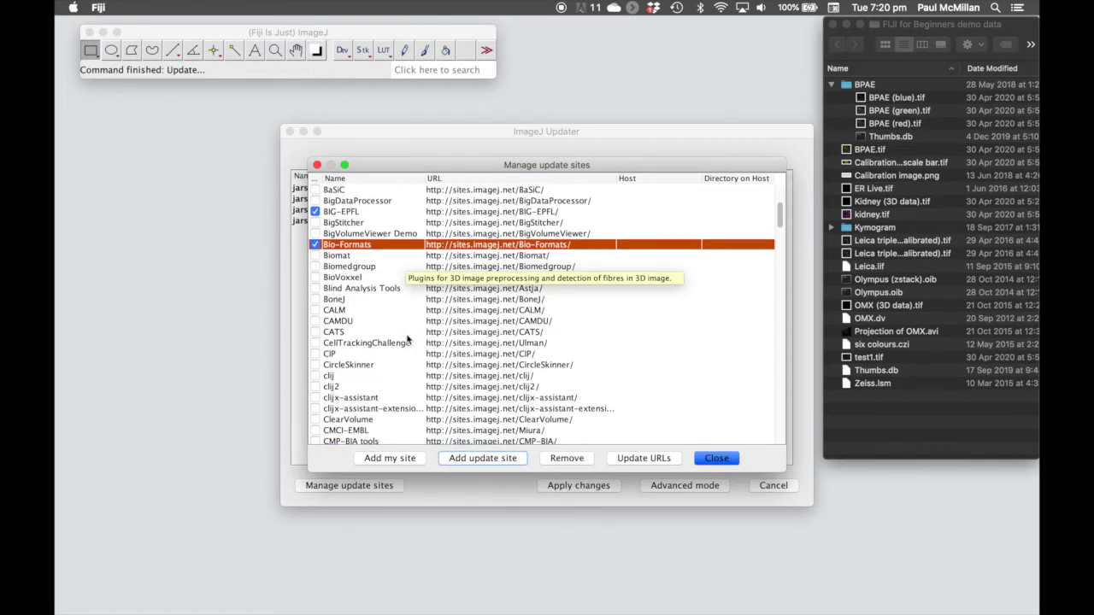
{"action": "scroll", "coordinate": [408, 339], "scroll_direction": "down", "scroll_amount": 7}
{"action": "scroll", "coordinate": [407, 340], "scroll_direction": "down", "scroll_amount": 5}
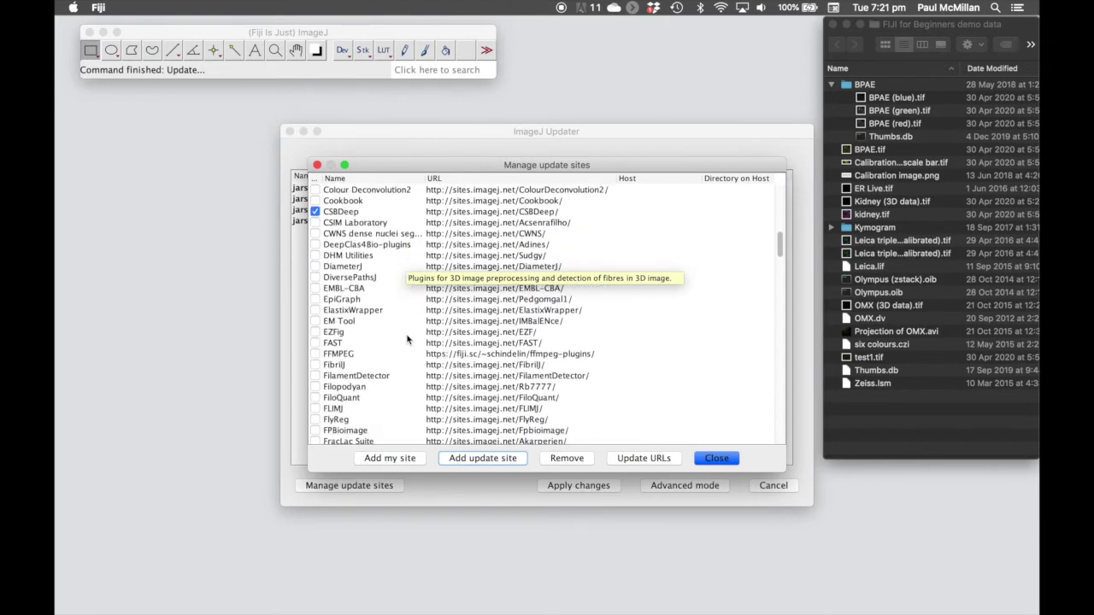
{"action": "scroll", "coordinate": [407, 339], "scroll_direction": "down", "scroll_amount": 6}
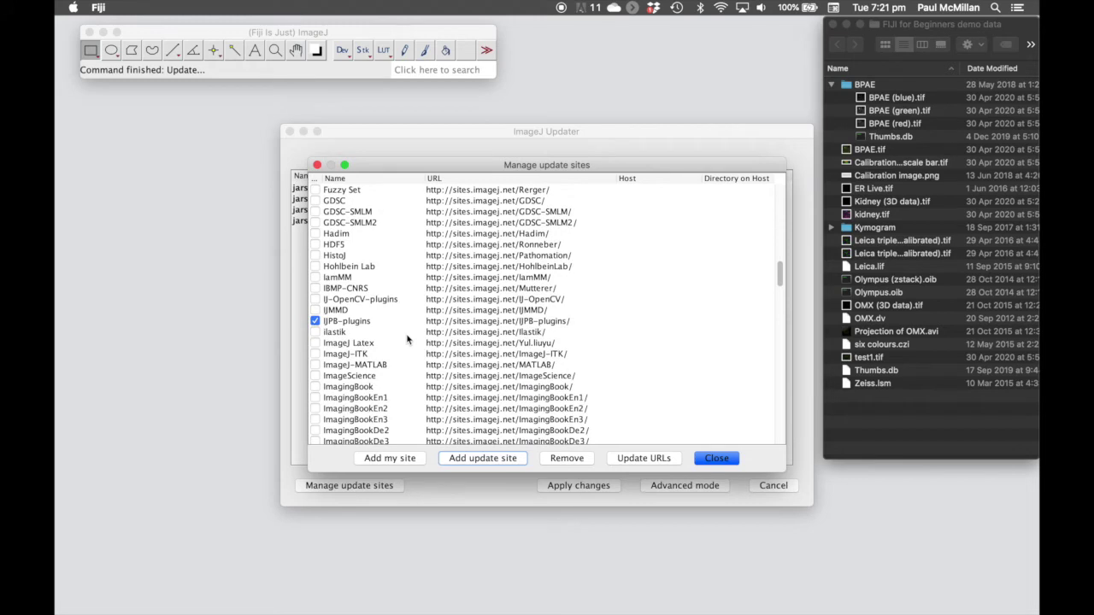
{"action": "left_click", "coordinate": [315, 289]}
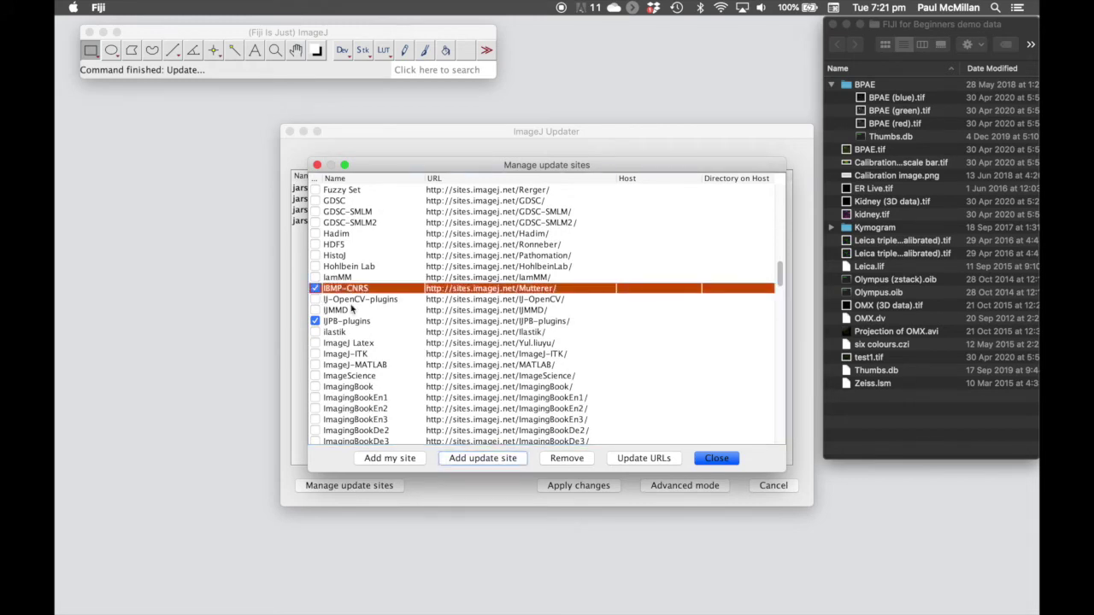
{"action": "left_click", "coordinate": [315, 377]}
{"action": "left_click", "coordinate": [315, 377]}
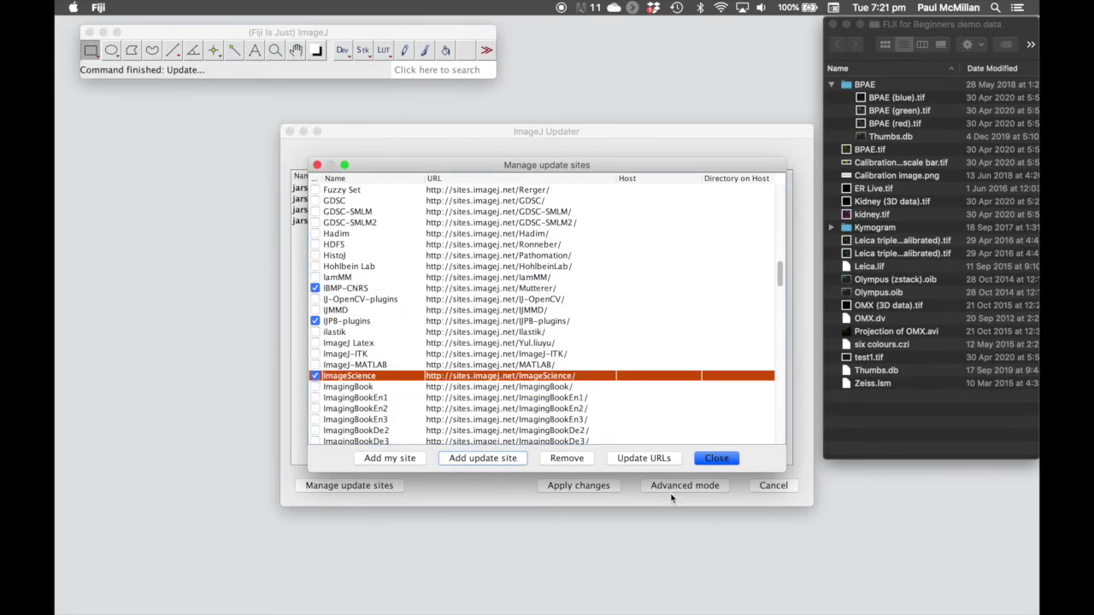
{"action": "left_click", "coordinate": [718, 459]}
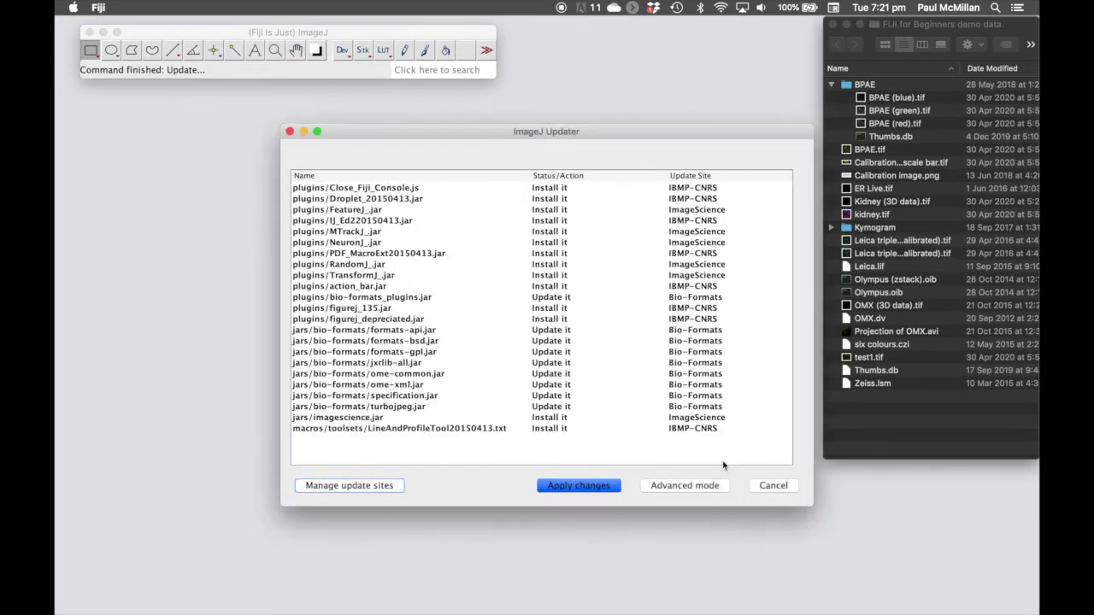
Step: Apply the pending plugin installs and updates, showing the download details, and acknowledge the completion message
{"action": "left_click", "coordinate": [602, 491]}
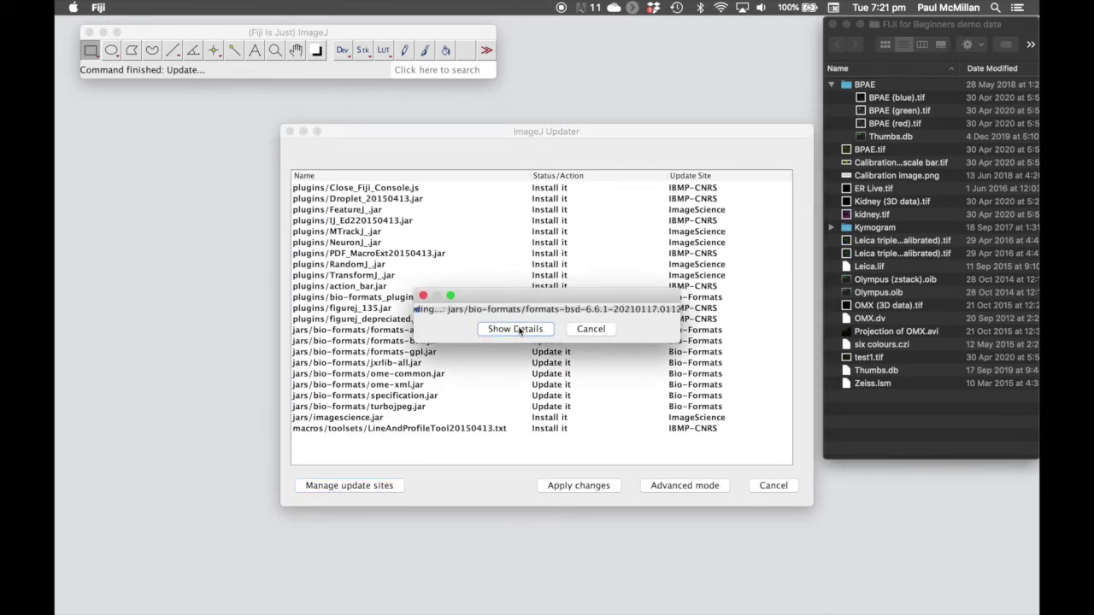
{"action": "left_click", "coordinate": [518, 330]}
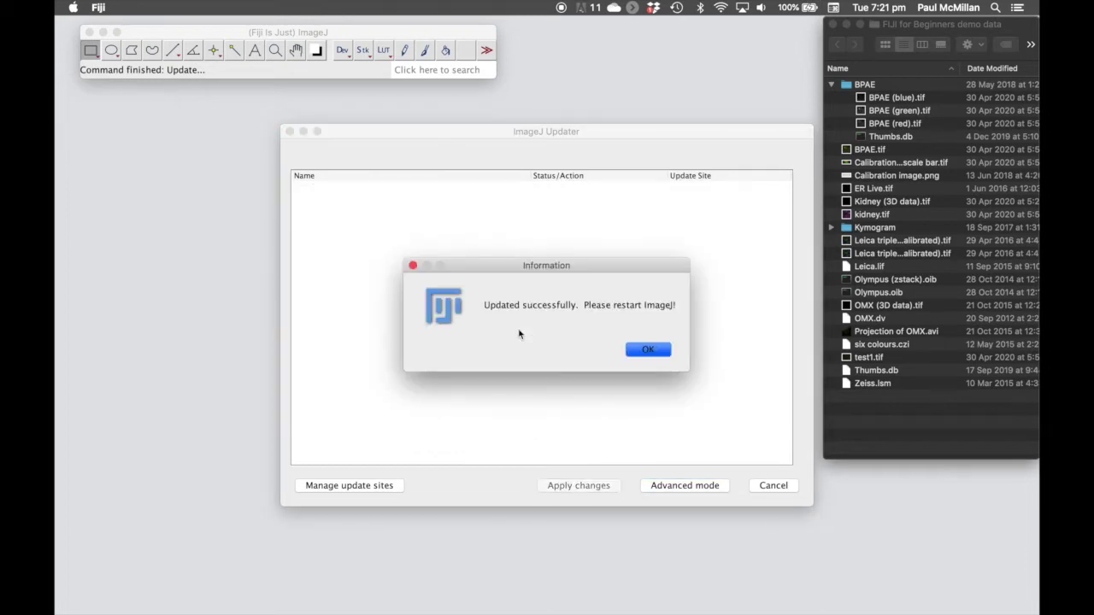
{"action": "left_click", "coordinate": [643, 351]}
Step: Quit and relaunch Fiji to load the newly installed plugins
{"action": "left_click", "coordinate": [102, 8]}
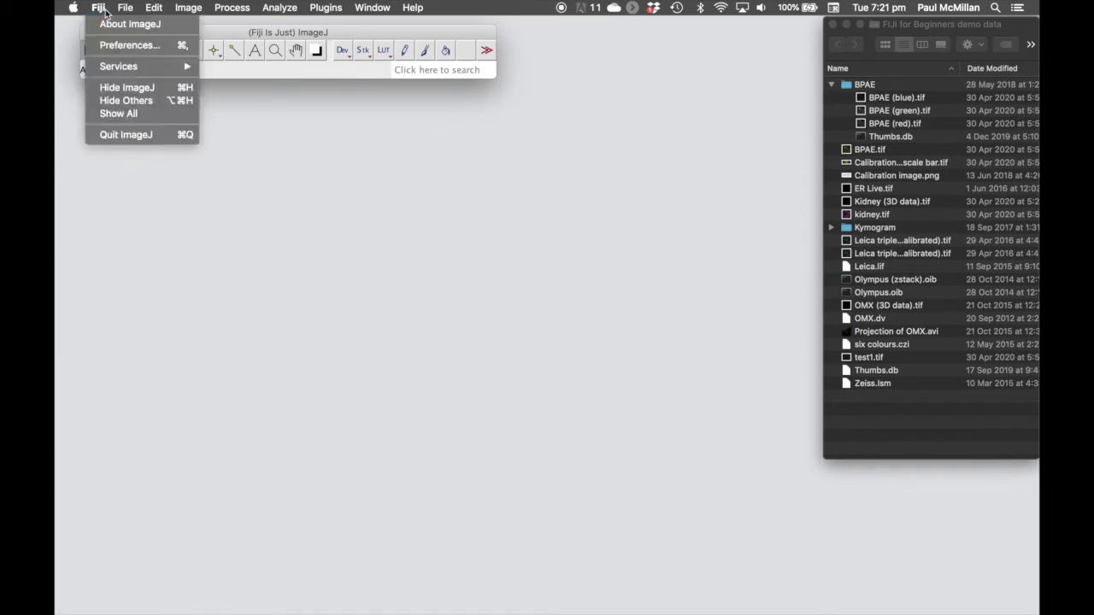
{"action": "left_click", "coordinate": [135, 135]}
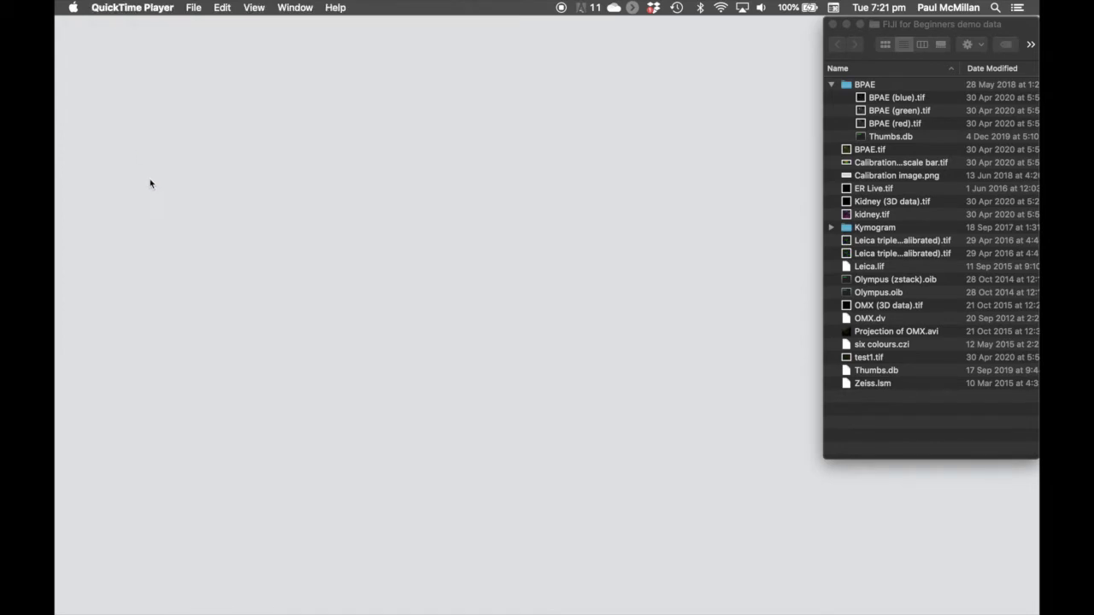
{"action": "mouse_move", "coordinate": [56, 300]}
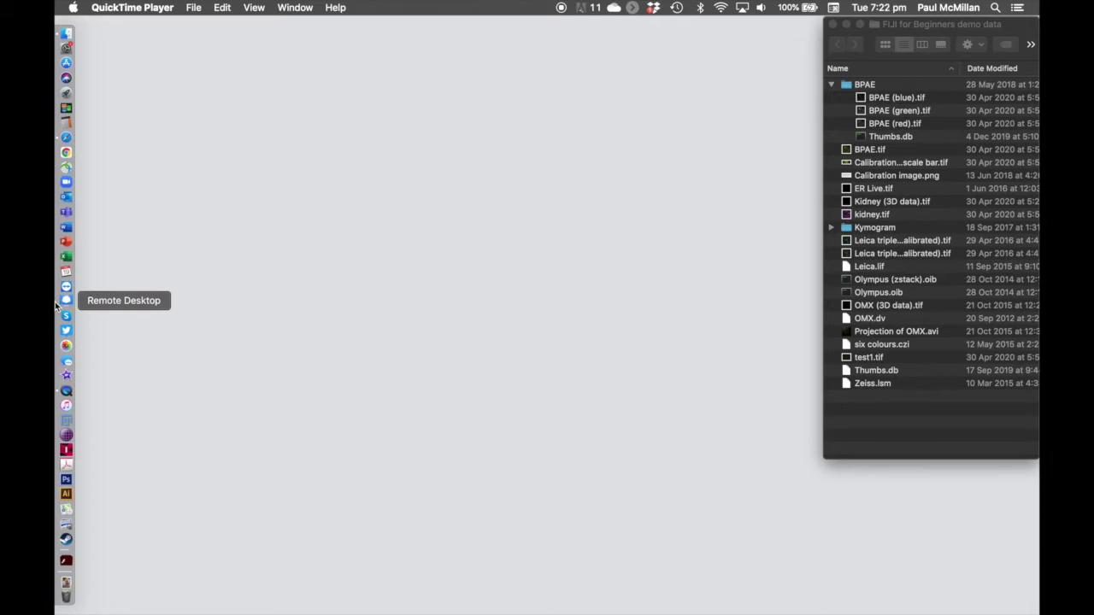
{"action": "left_click", "coordinate": [67, 420]}
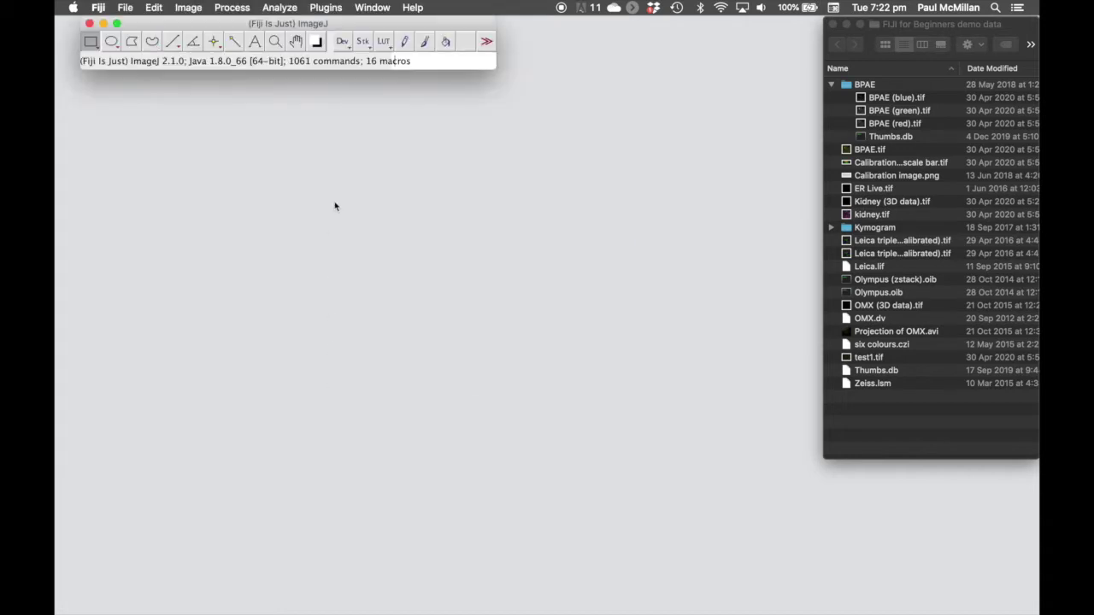
Step: Start FigureJ and create a new 10 × 10 cm figure with a 0.05 cm separator and 300 d.p.i. resolution
{"action": "left_click", "coordinate": [326, 9]}
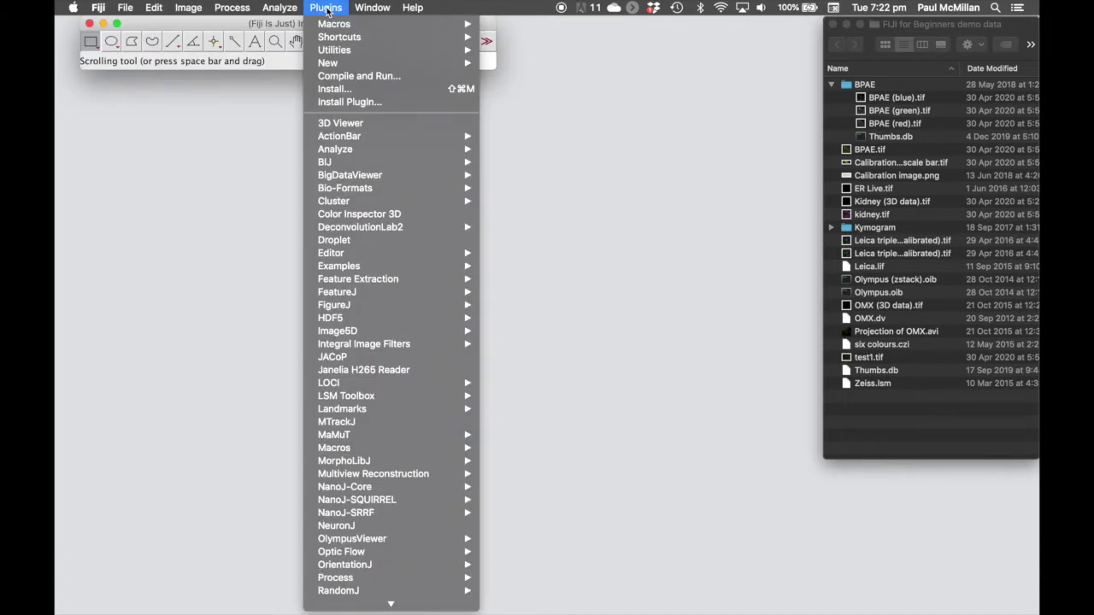
{"action": "mouse_move", "coordinate": [366, 309]}
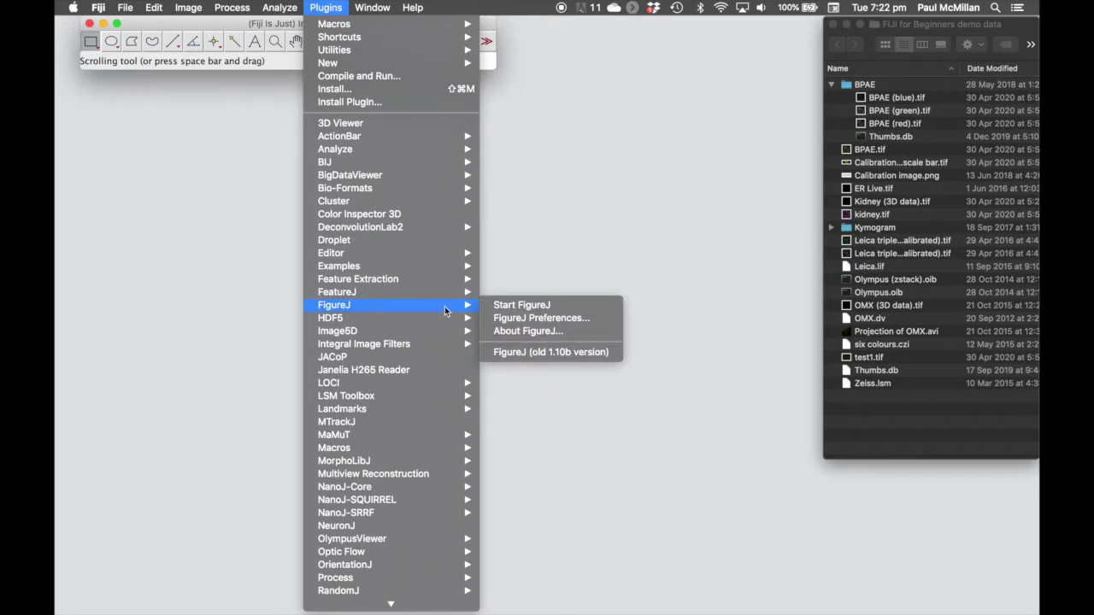
{"action": "left_click", "coordinate": [523, 306]}
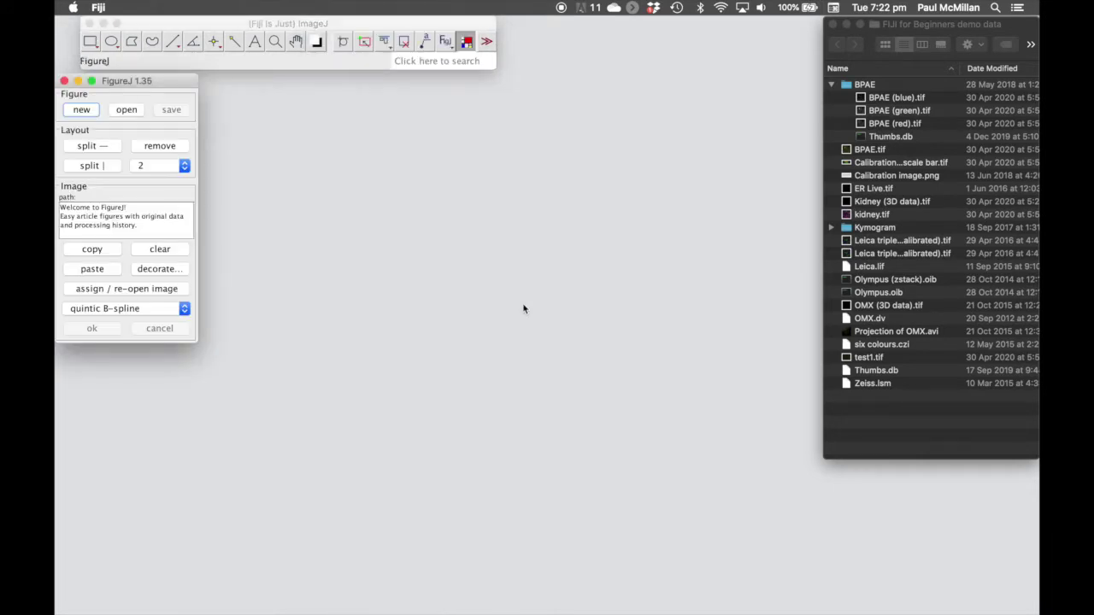
{"action": "left_click", "coordinate": [83, 110]}
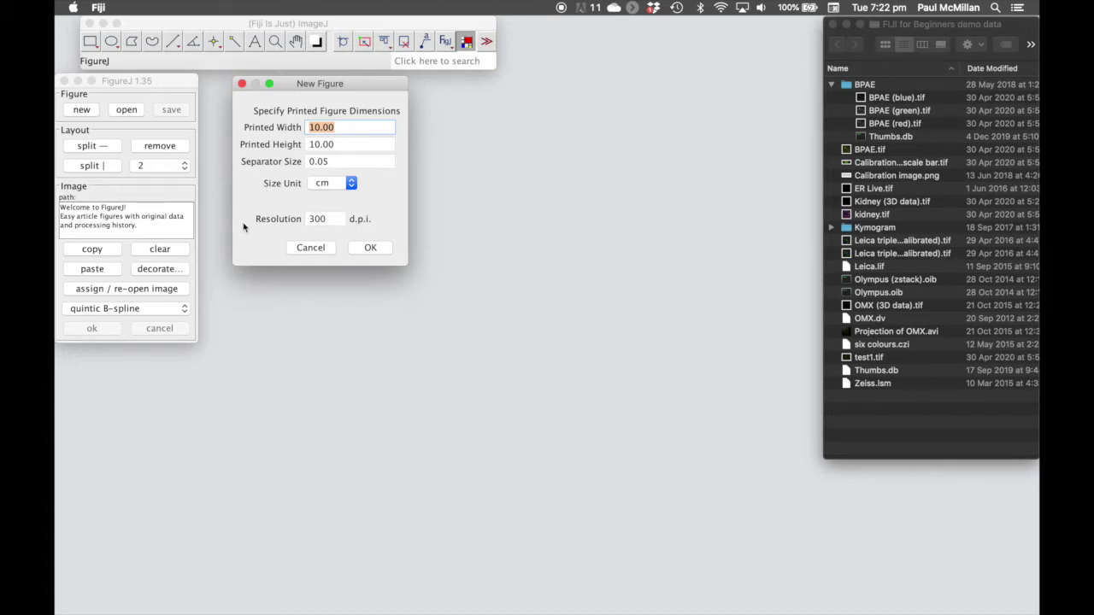
{"action": "left_click", "coordinate": [368, 248]}
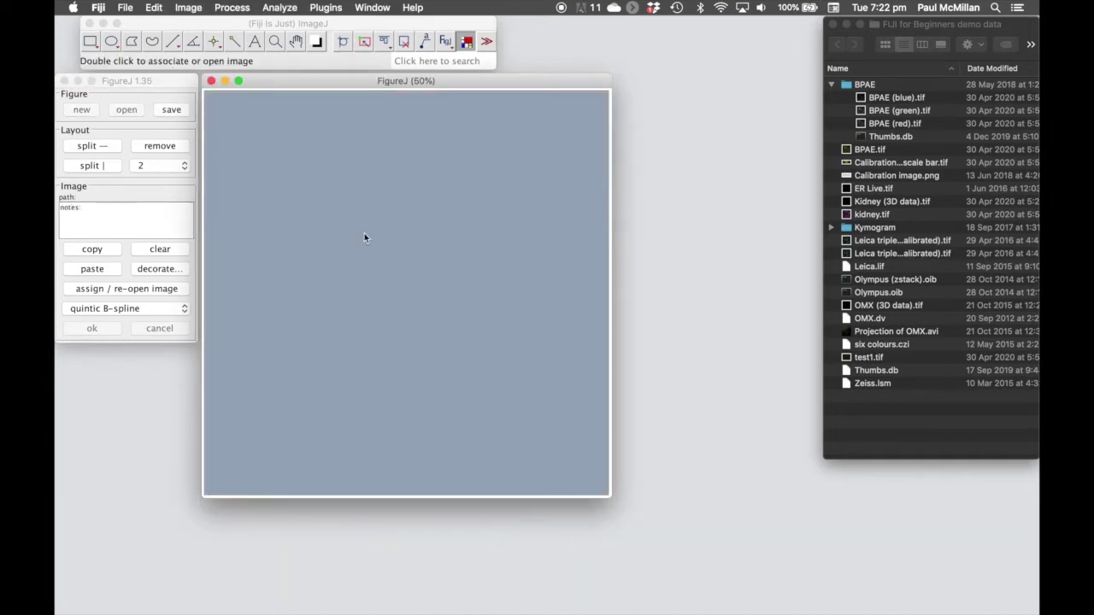
Step: Split the figure into two rows and divide the upper row into two side-by-side panels
{"action": "left_click", "coordinate": [431, 306]}
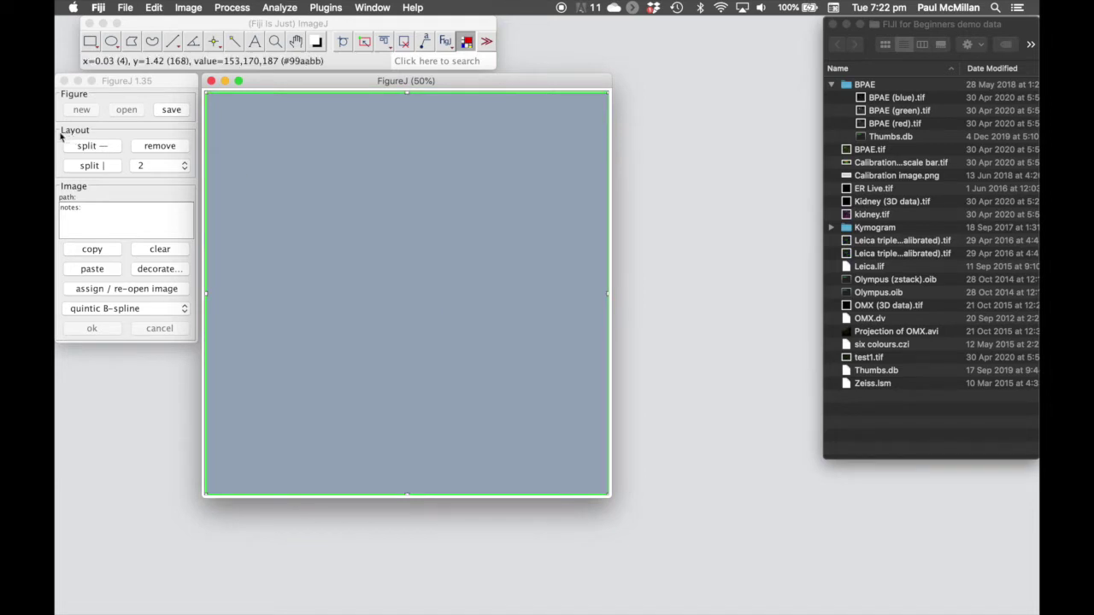
{"action": "left_click", "coordinate": [105, 147]}
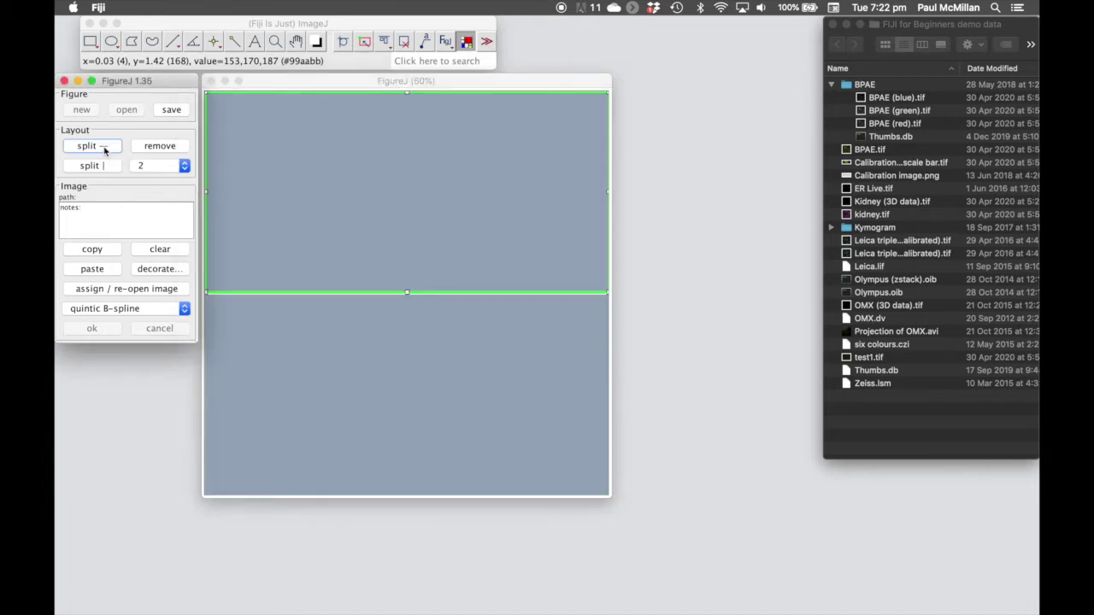
{"action": "left_click", "coordinate": [99, 166]}
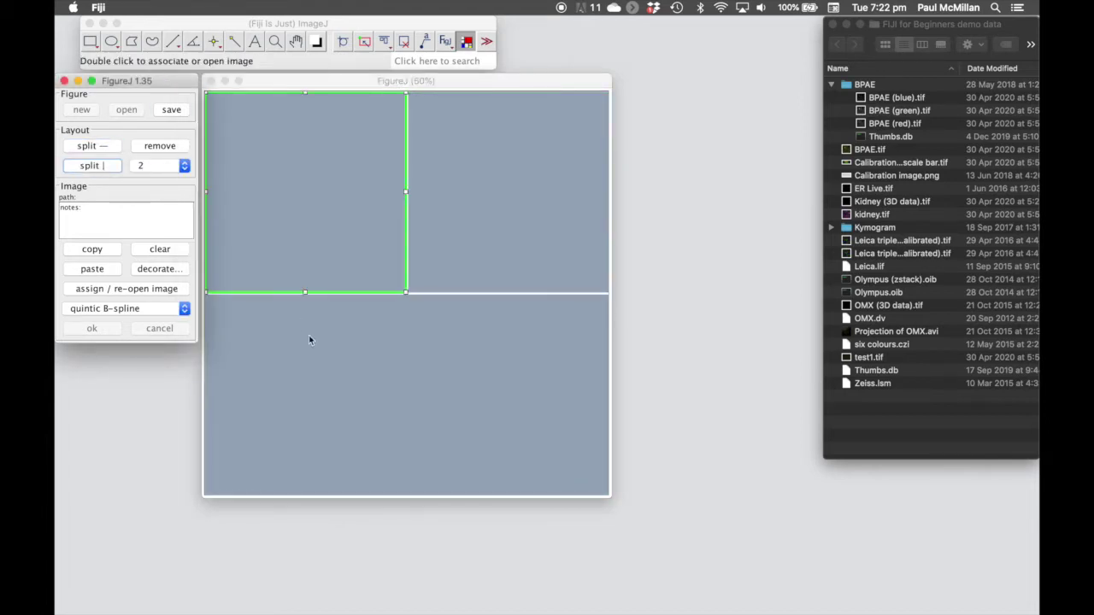
Step: Split the figure's lower row into 4 side-by-side panels
{"action": "left_click", "coordinate": [325, 366]}
{"action": "left_click", "coordinate": [183, 167]}
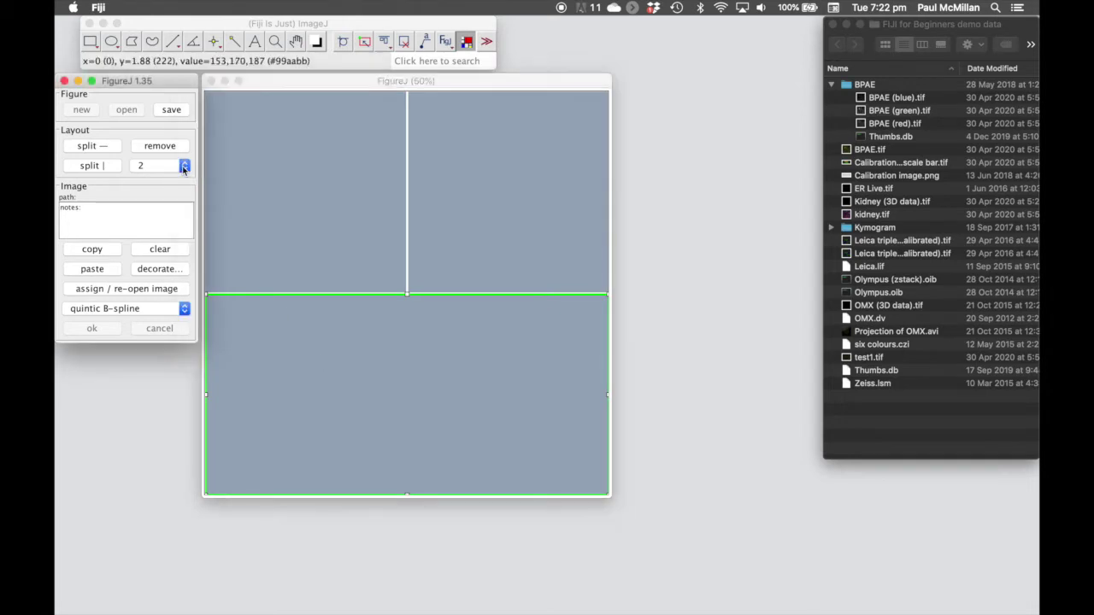
{"action": "left_click", "coordinate": [168, 192]}
{"action": "left_click", "coordinate": [105, 167]}
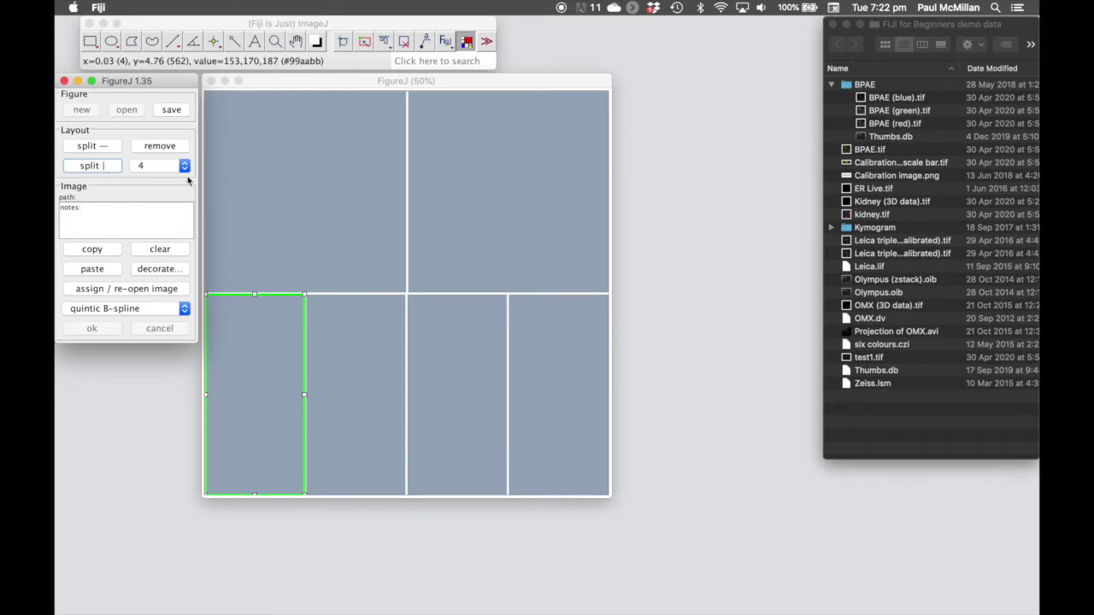
Step: Remove the first and third panels of the lower row to form a 2 × 2 layout
{"action": "left_click", "coordinate": [168, 147]}
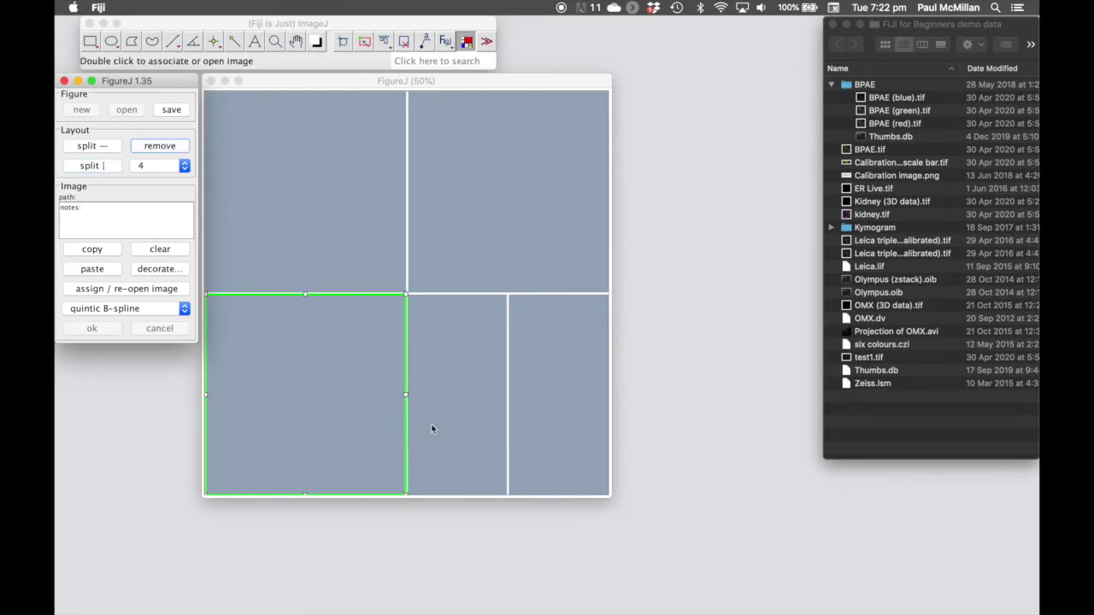
{"action": "left_click", "coordinate": [456, 439]}
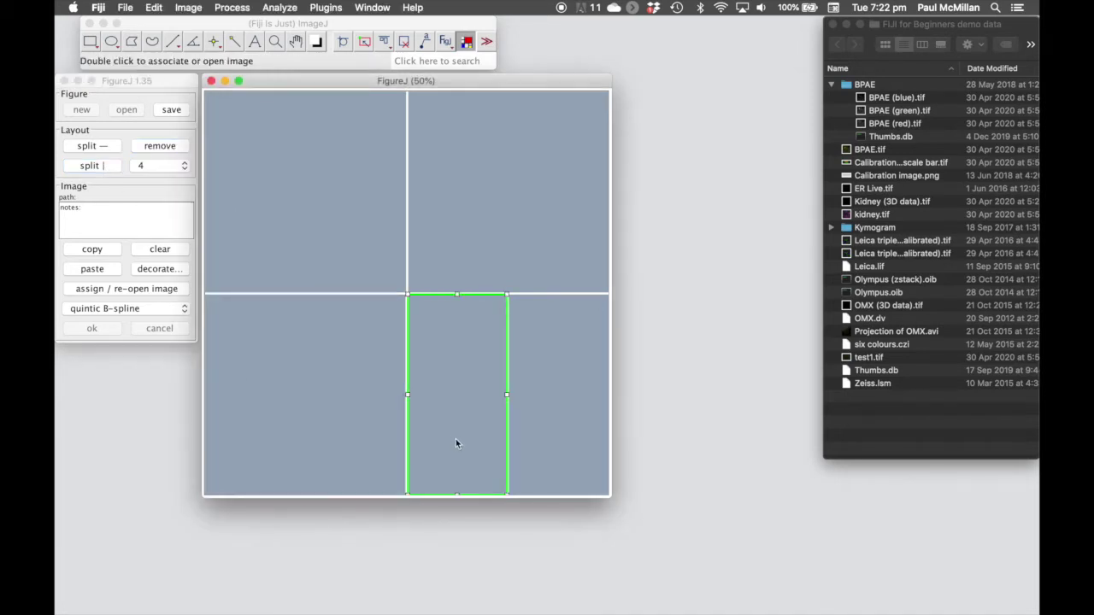
{"action": "left_click", "coordinate": [167, 147]}
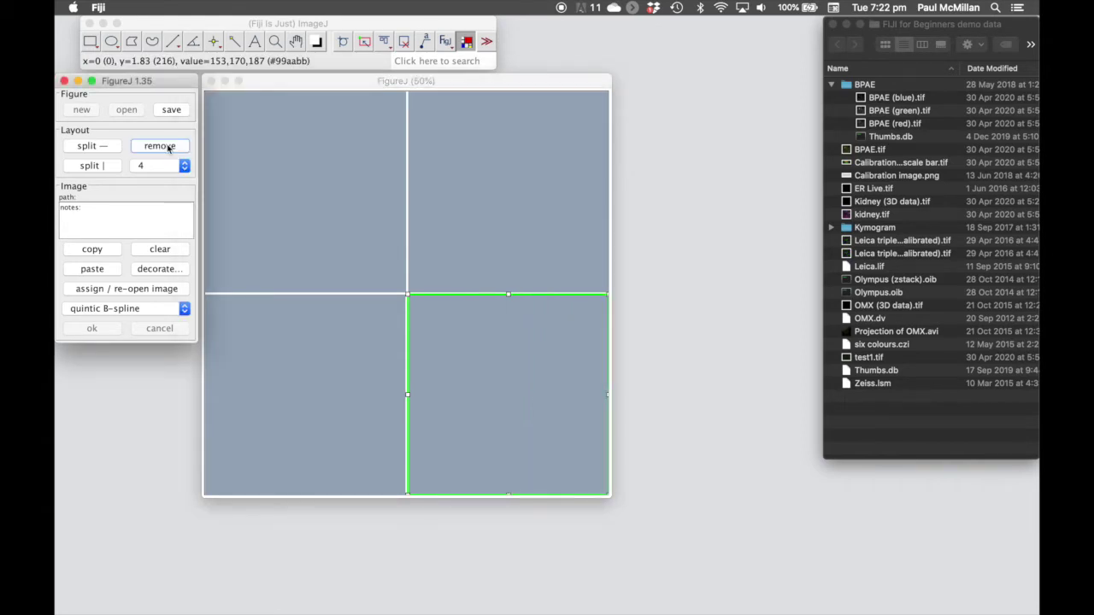
Step: Assign BPAE (blue).tif from the demo data's BPAE folder to the figure's upper-left panel, accepting the default crop frame
{"action": "left_click", "coordinate": [287, 194]}
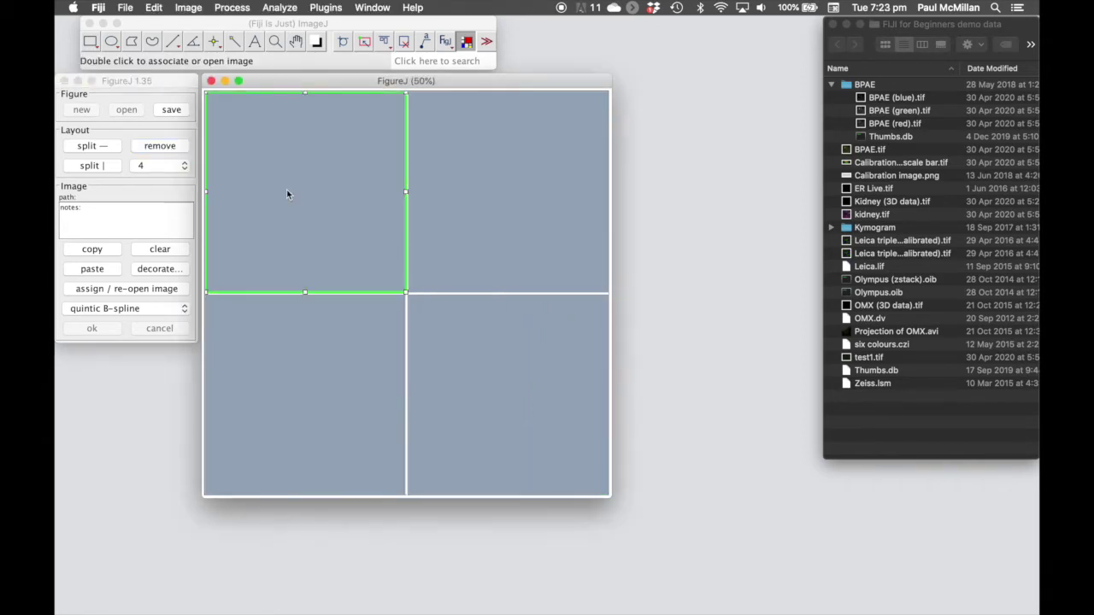
{"action": "left_click", "coordinate": [117, 290]}
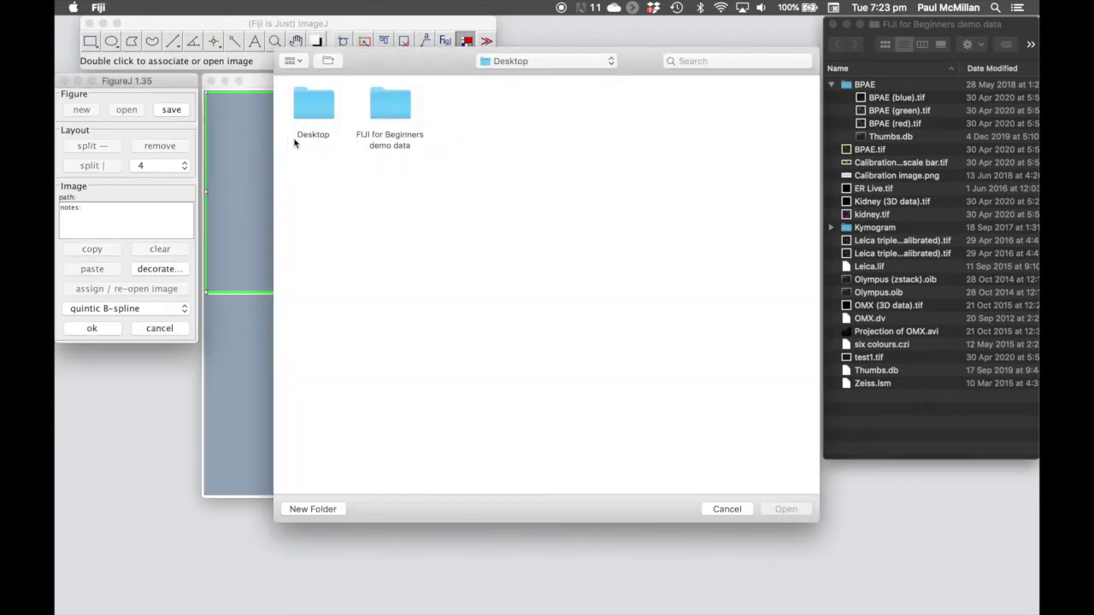
{"action": "double_click", "coordinate": [391, 117]}
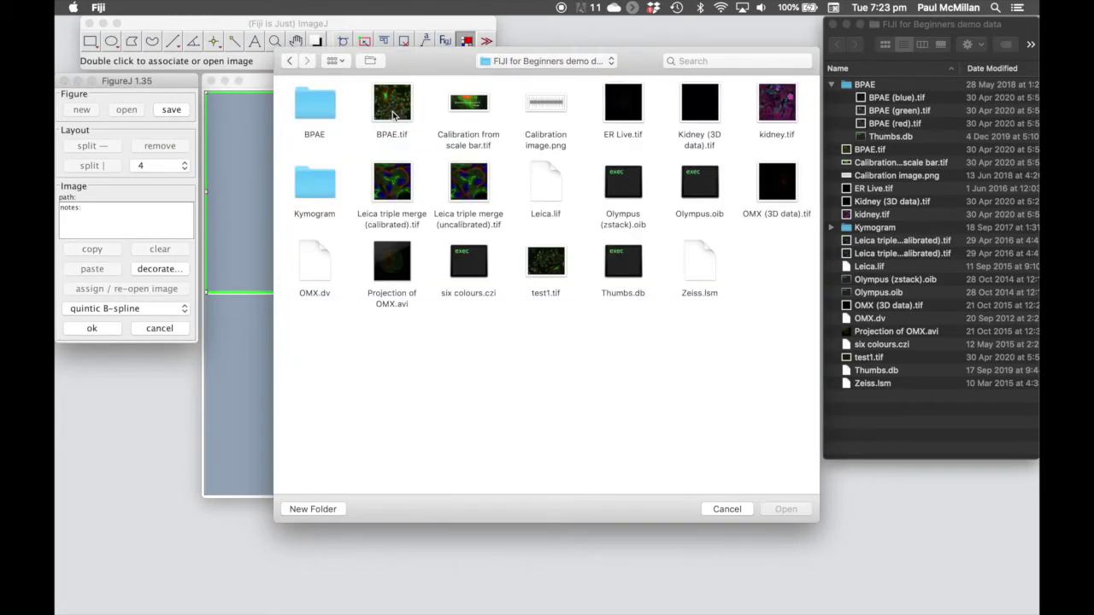
{"action": "double_click", "coordinate": [323, 111]}
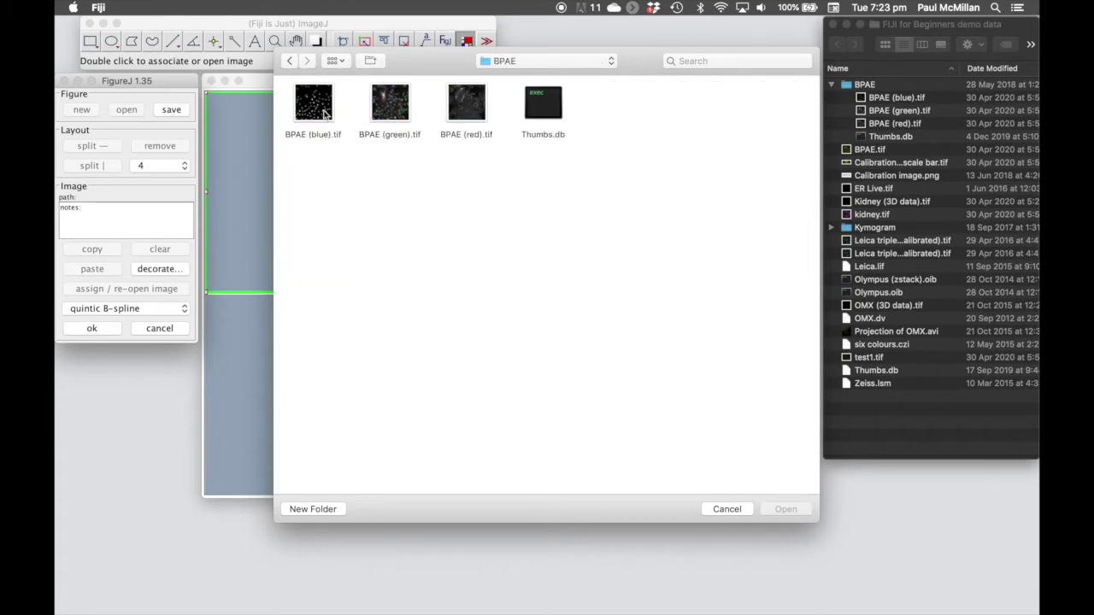
{"action": "left_click", "coordinate": [323, 113]}
{"action": "double_click", "coordinate": [323, 113]}
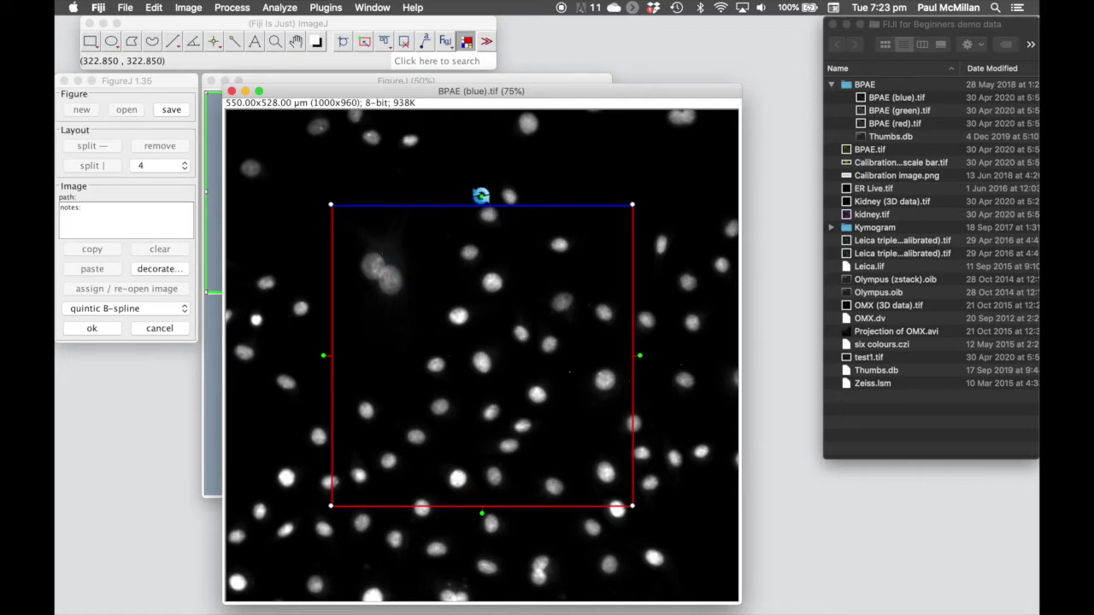
{"action": "double_click", "coordinate": [488, 384]}
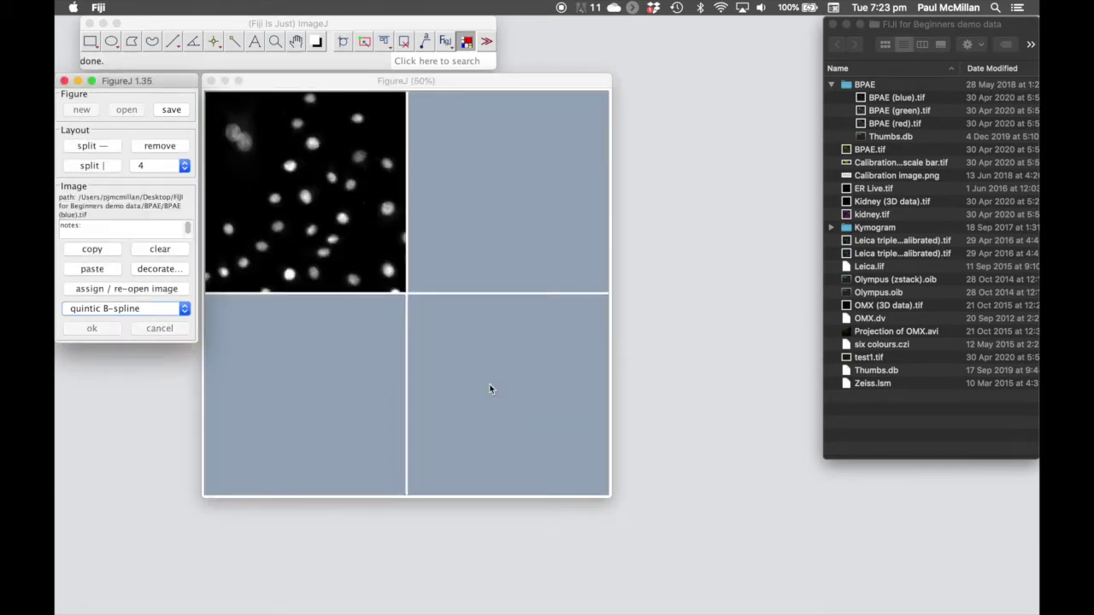
Step: Assign BPAE (green).tif to the figure's upper-right panel with the default crop frame
{"action": "double_click", "coordinate": [495, 192]}
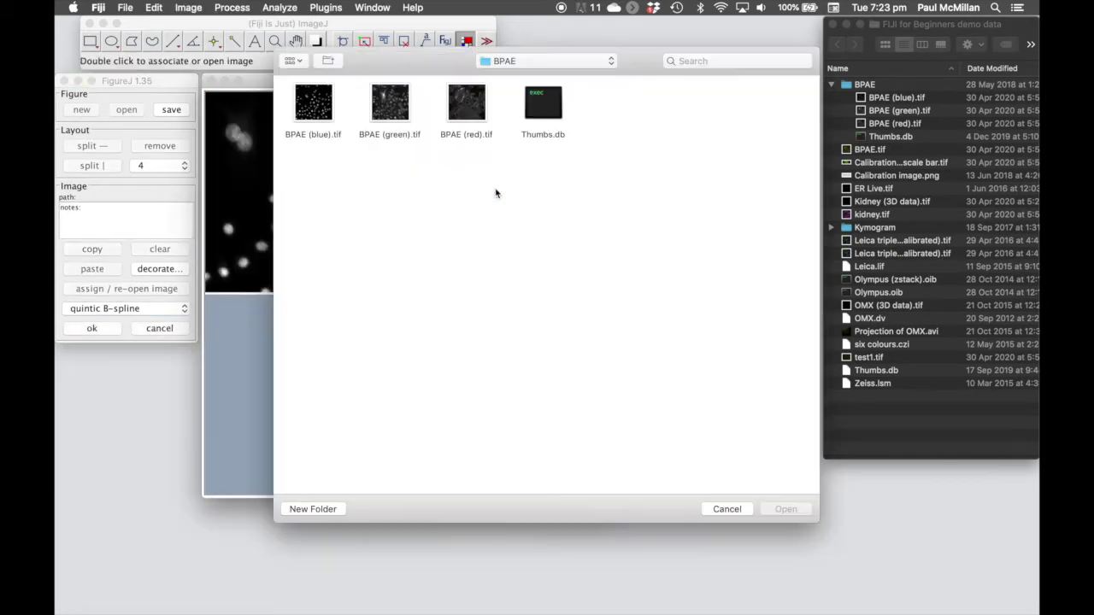
{"action": "double_click", "coordinate": [400, 101]}
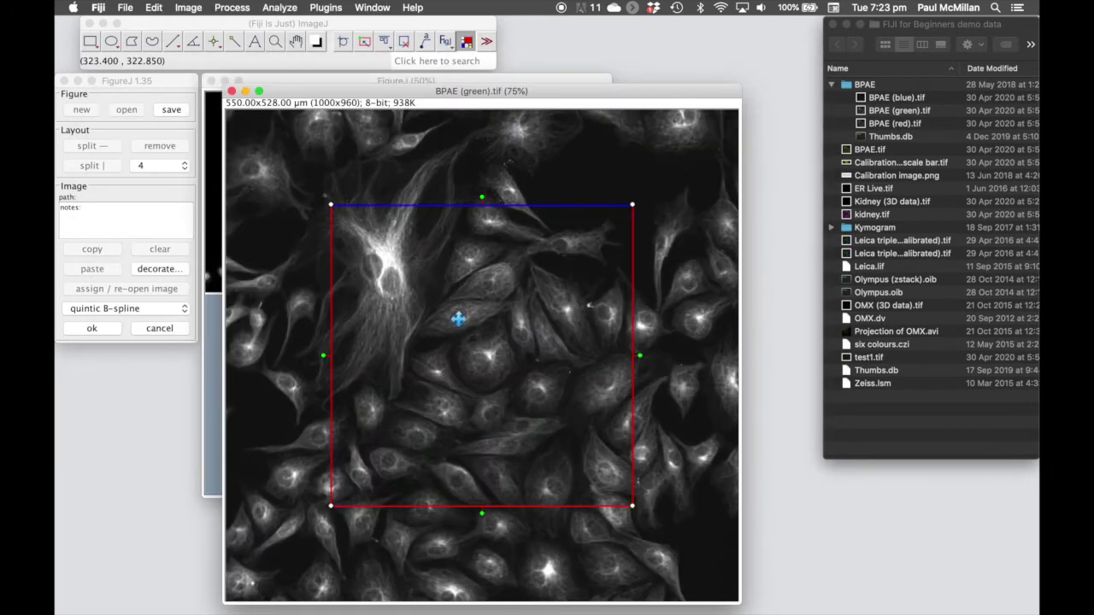
{"action": "double_click", "coordinate": [458, 318]}
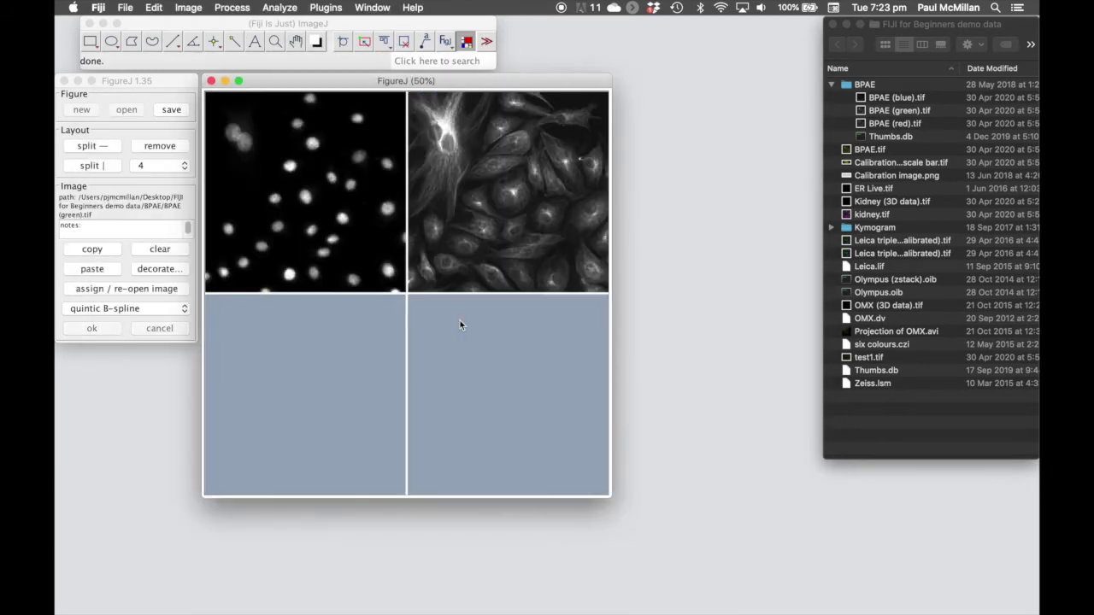
Step: Assign BPAE (red).tif to the figure's lower-left panel with the default crop frame
{"action": "double_click", "coordinate": [312, 374]}
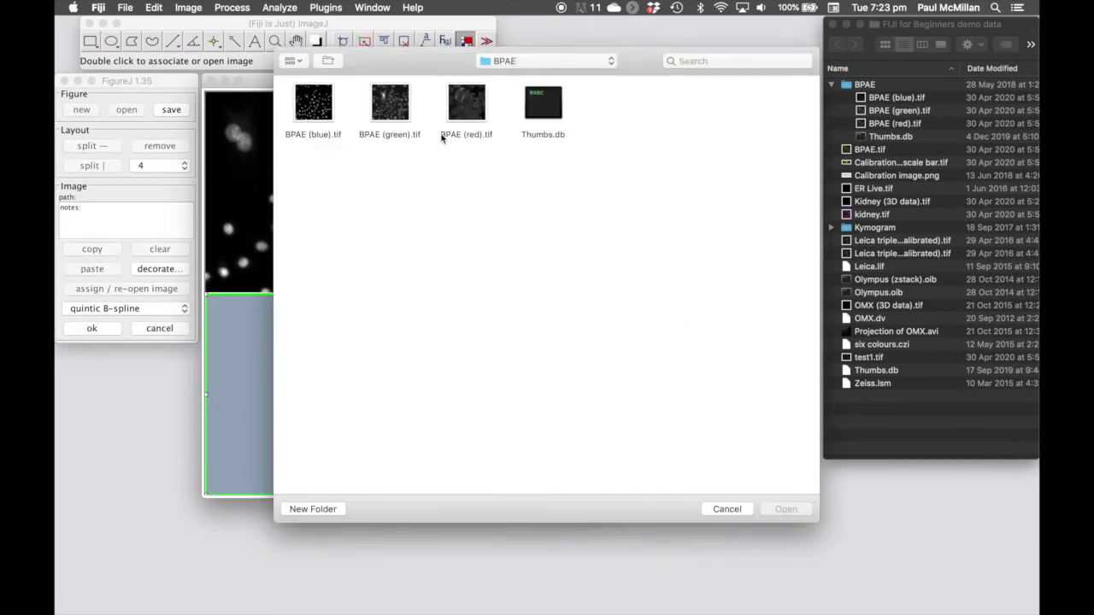
{"action": "double_click", "coordinate": [477, 111]}
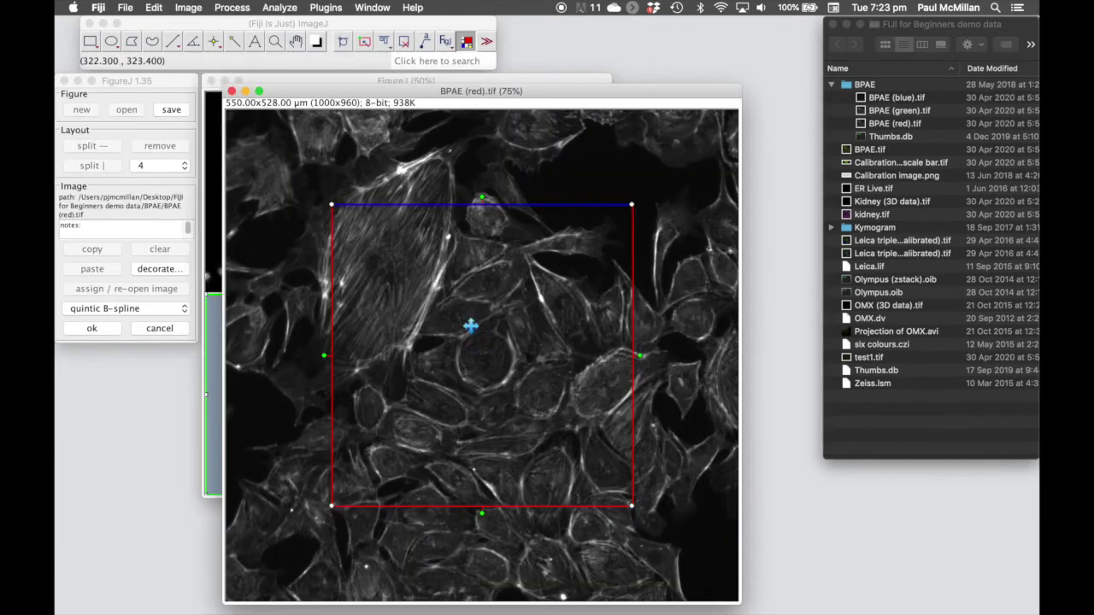
{"action": "double_click", "coordinate": [484, 365]}
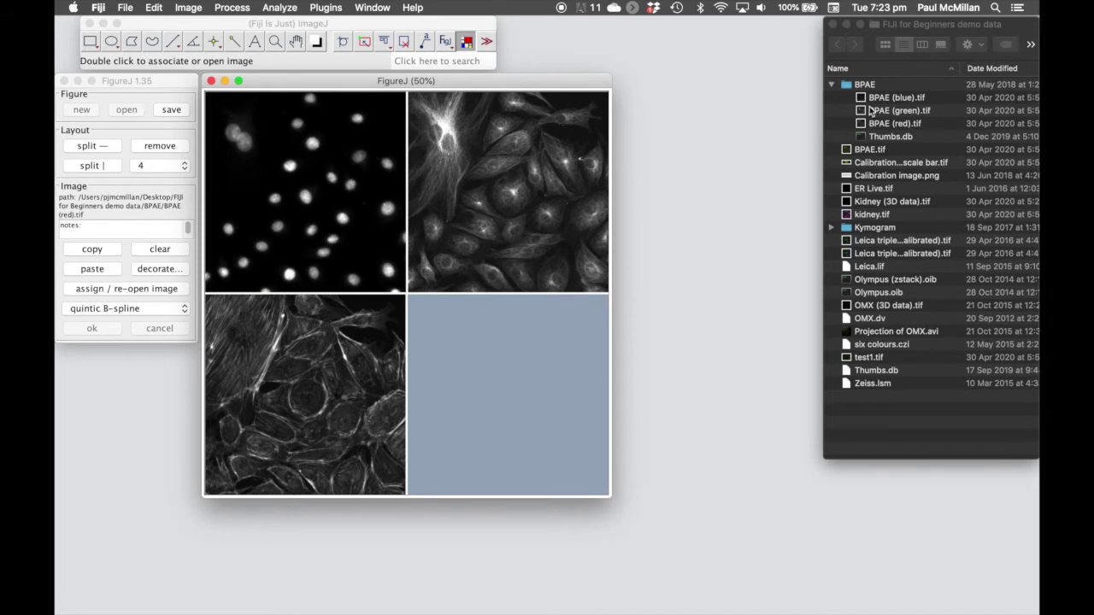
Step: Assign BPAE.tif from the demo data folder to the figure's lower-right panel with the default crop frame
{"action": "left_click", "coordinate": [859, 150]}
{"action": "left_click_drag", "start_coordinate": [859, 149], "coordinate": [516, 374]}
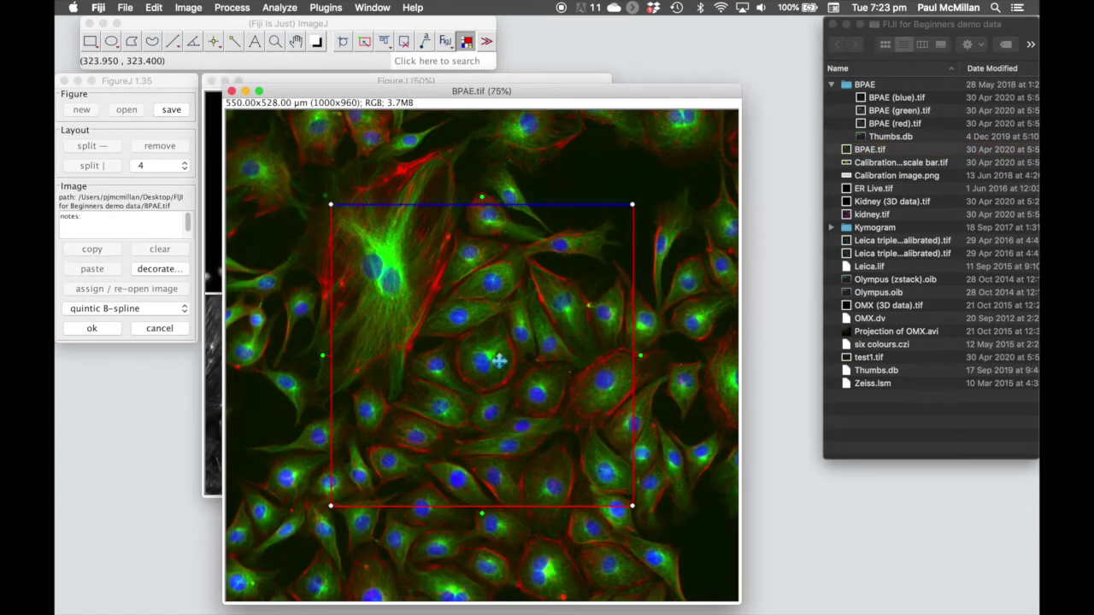
{"action": "double_click", "coordinate": [496, 359]}
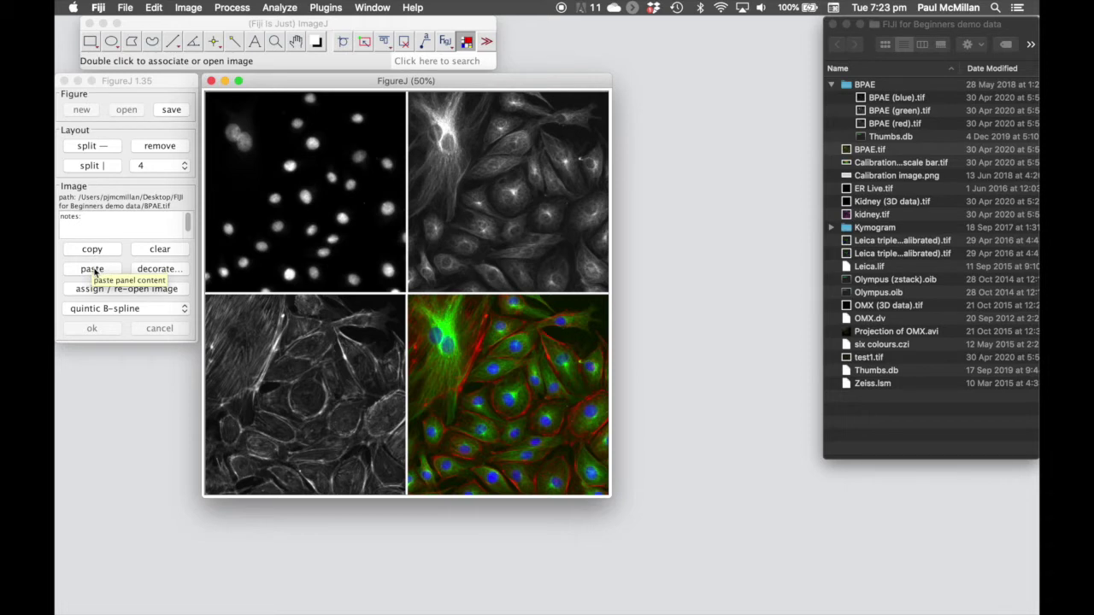
Step: Label the figure's panels with ABC lettering in their top-left corners and move the decoration options clear of the figure
{"action": "left_click", "coordinate": [160, 272]}
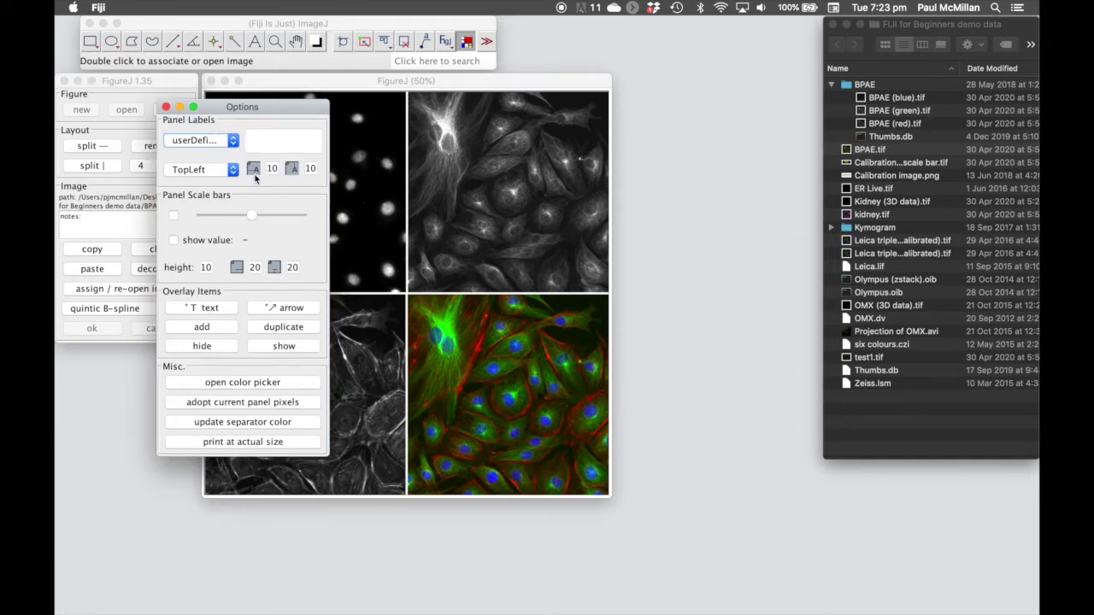
{"action": "left_click", "coordinate": [200, 172]}
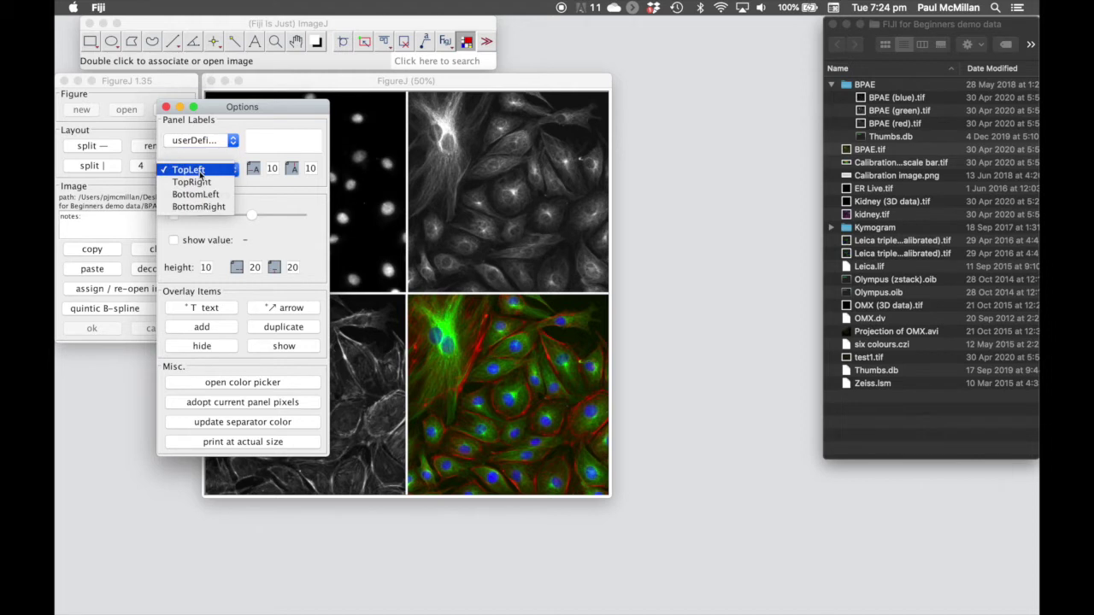
{"action": "left_click", "coordinate": [200, 172]}
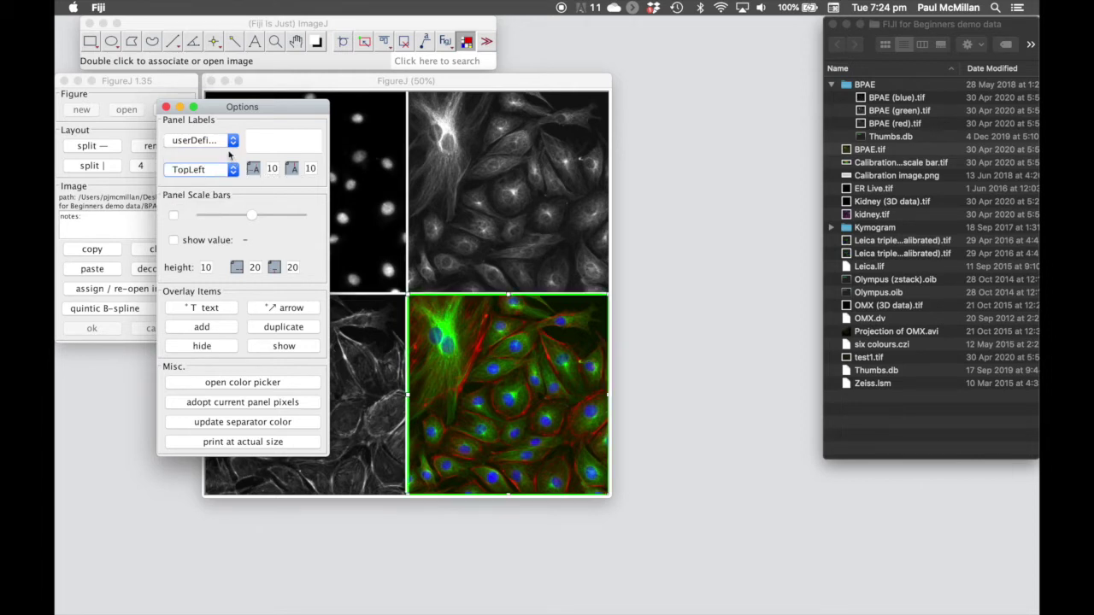
{"action": "left_click", "coordinate": [229, 143]}
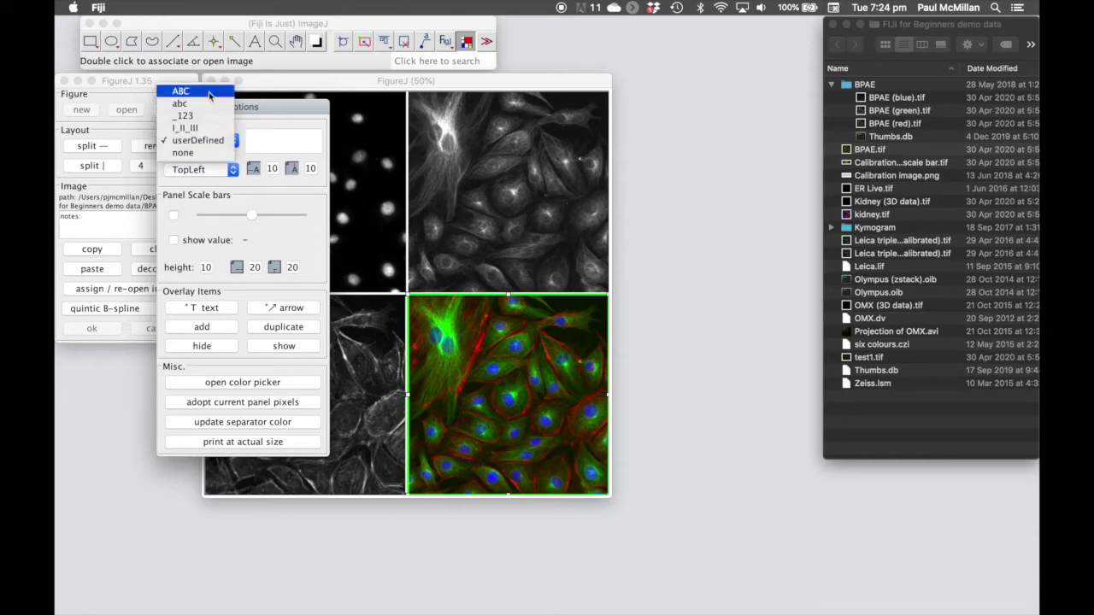
{"action": "left_click", "coordinate": [208, 92]}
{"action": "left_click_drag", "start_coordinate": [235, 101], "coordinate": [675, 82]}
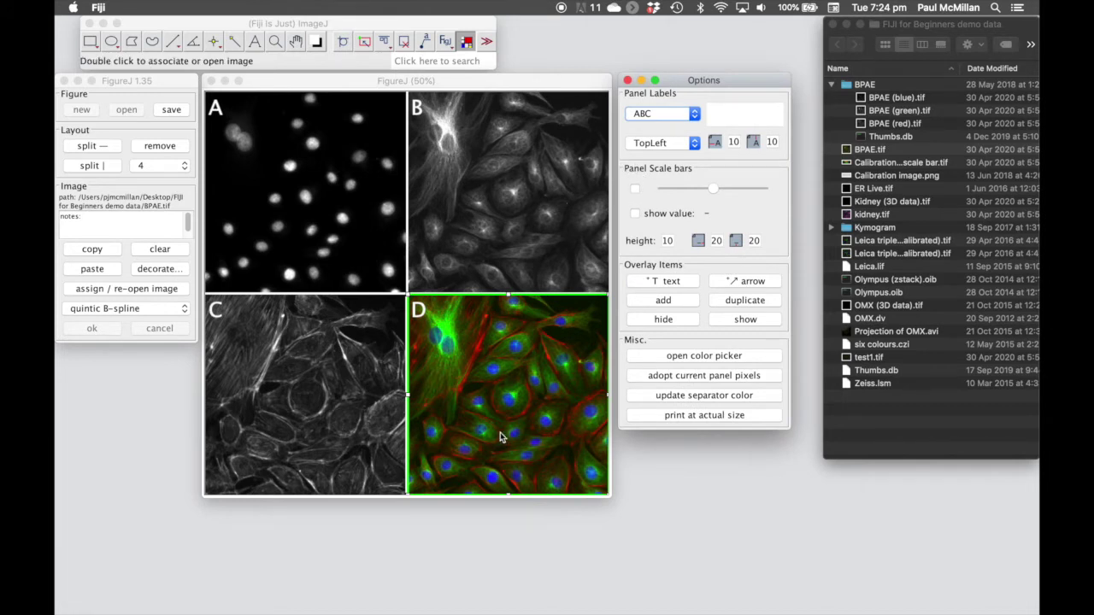
Step: Add a 100 µm scale bar to the merged color panel D and show its value
{"action": "left_click", "coordinate": [634, 190]}
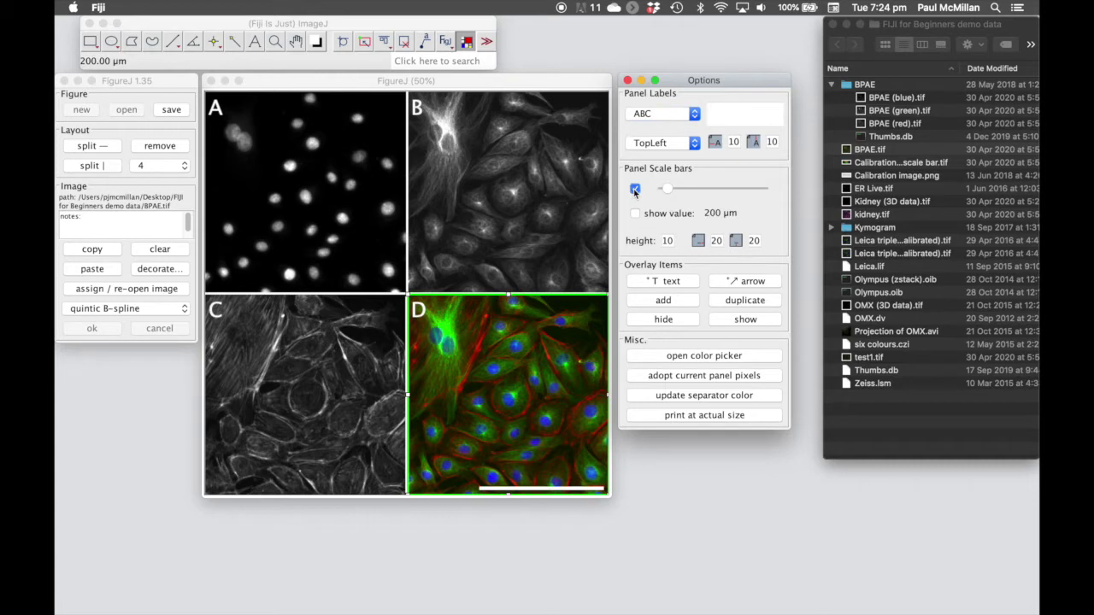
{"action": "left_click_drag", "start_coordinate": [667, 189], "coordinate": [723, 201]}
{"action": "left_click", "coordinate": [635, 214]}
{"action": "left_click", "coordinate": [636, 214]}
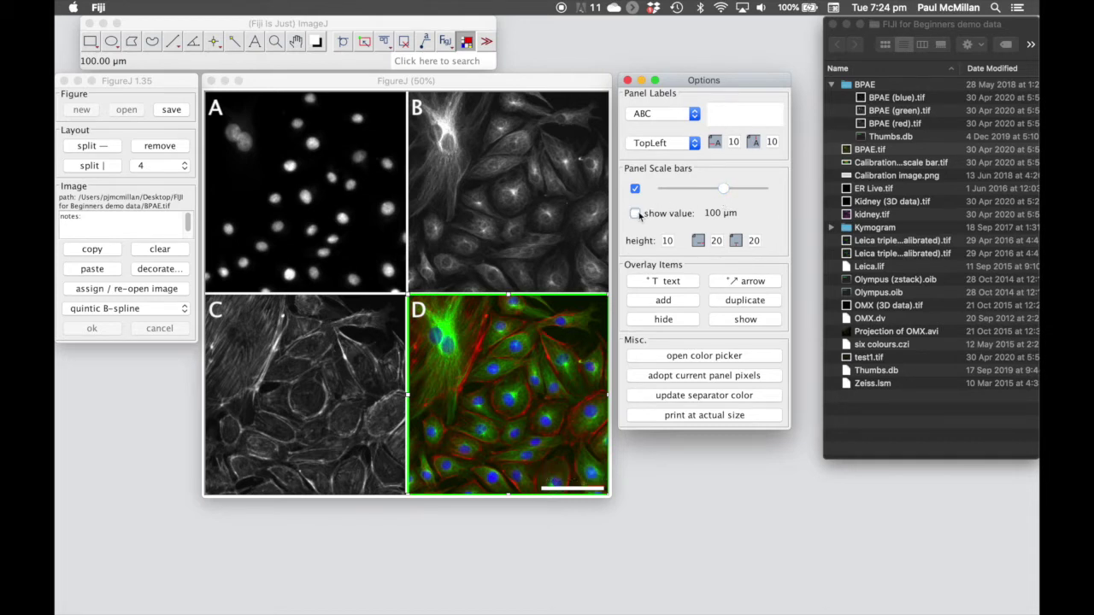
{"action": "left_click", "coordinate": [636, 214]}
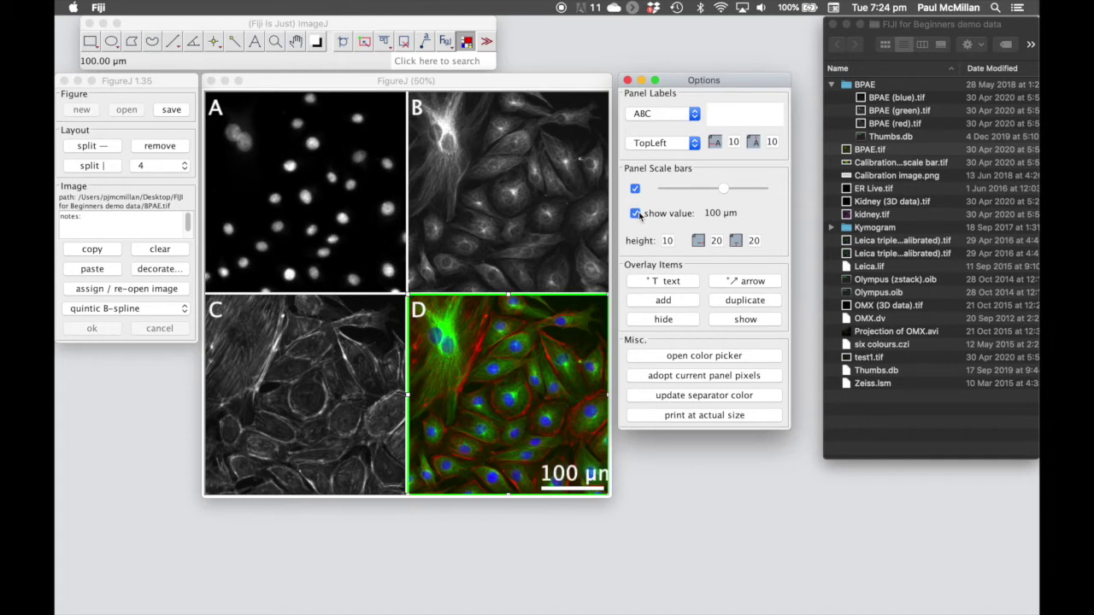
Step: Set the text tool's font size to 30, redraw the scale bar's value with it, and hide the value again
{"action": "left_click", "coordinate": [255, 47]}
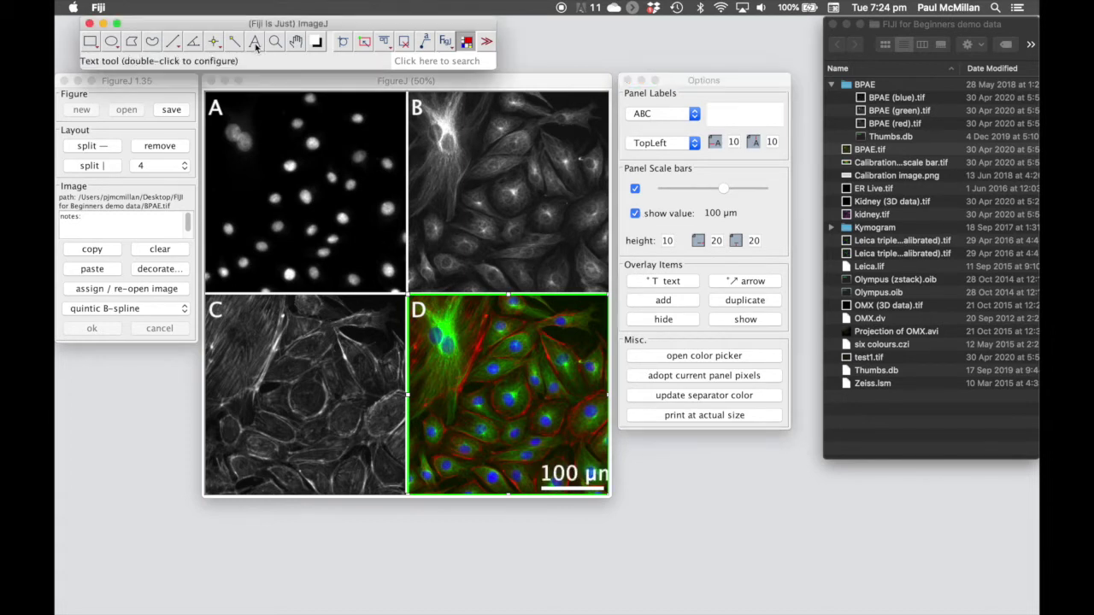
{"action": "double_click", "coordinate": [255, 47]}
{"action": "left_click_drag", "start_coordinate": [357, 116], "coordinate": [748, 328]}
{"action": "double_click", "coordinate": [850, 460]}
{"action": "type", "text": "30"}
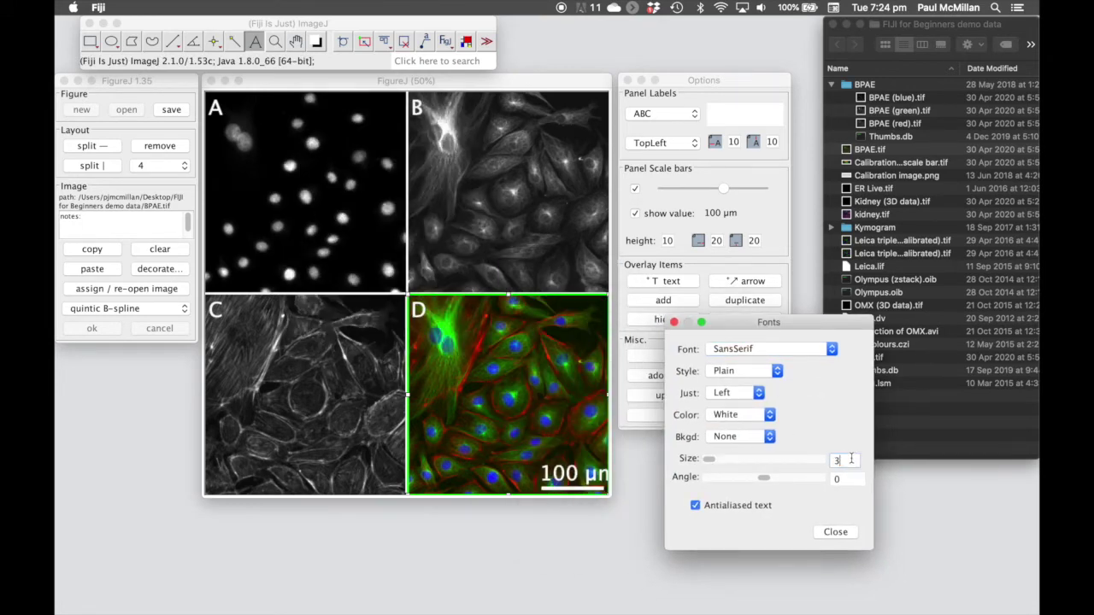
{"action": "left_click", "coordinate": [636, 213]}
{"action": "left_click", "coordinate": [635, 213]}
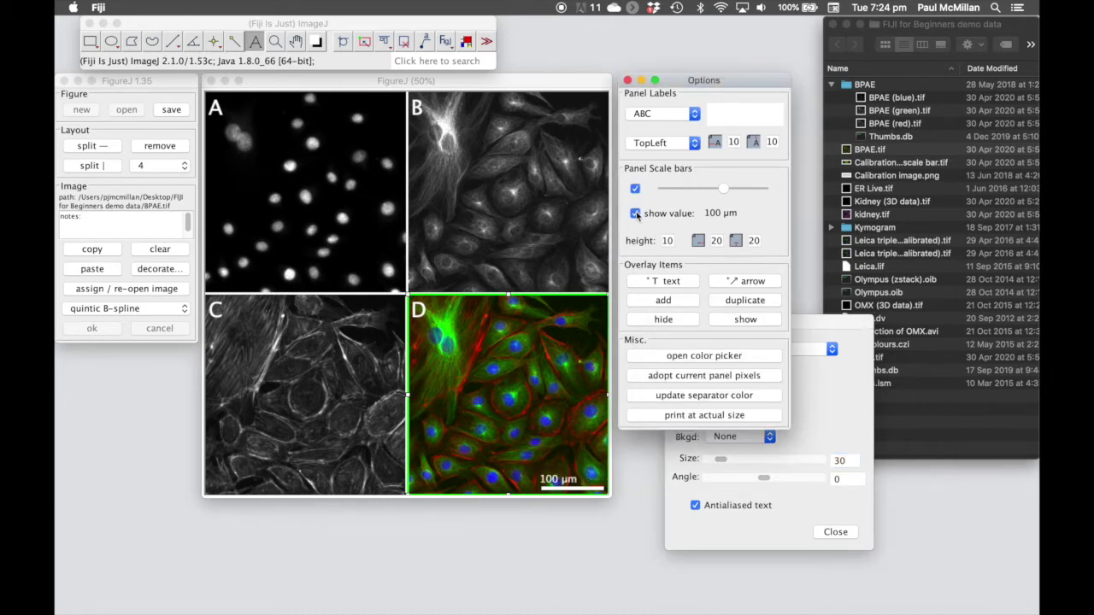
{"action": "left_click", "coordinate": [636, 213]}
{"action": "left_click_drag", "start_coordinate": [808, 325], "coordinate": [946, 323]}
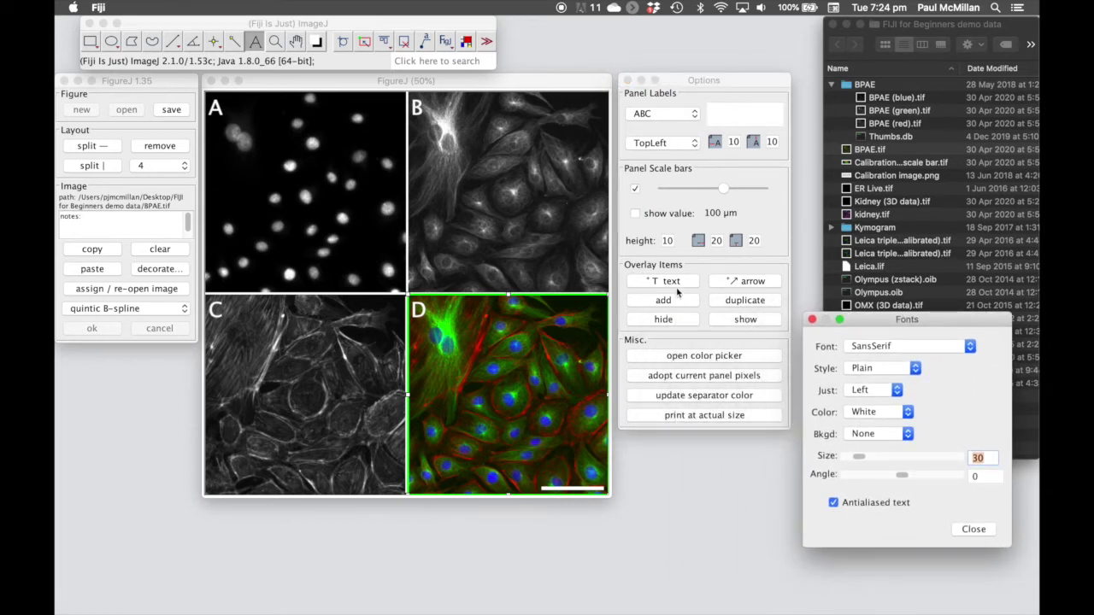
Step: Draw a white arrow pointing at a nucleus in the upper middle of panel A and set its width to 5
{"action": "left_click", "coordinate": [751, 283]}
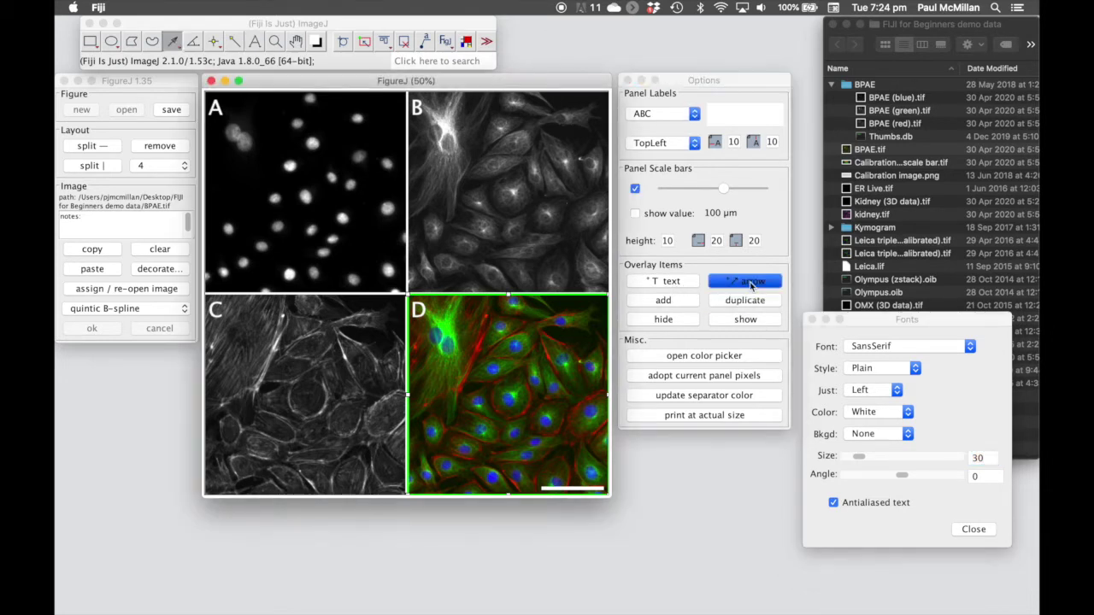
{"action": "left_click_drag", "start_coordinate": [339, 116], "coordinate": [322, 137]}
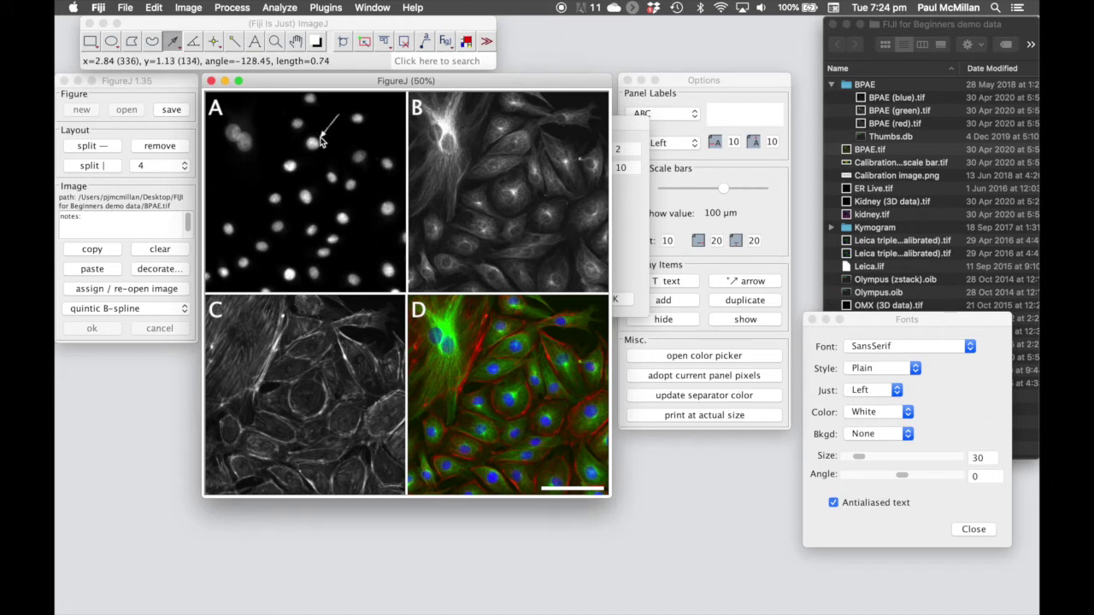
{"action": "left_click", "coordinate": [634, 125]}
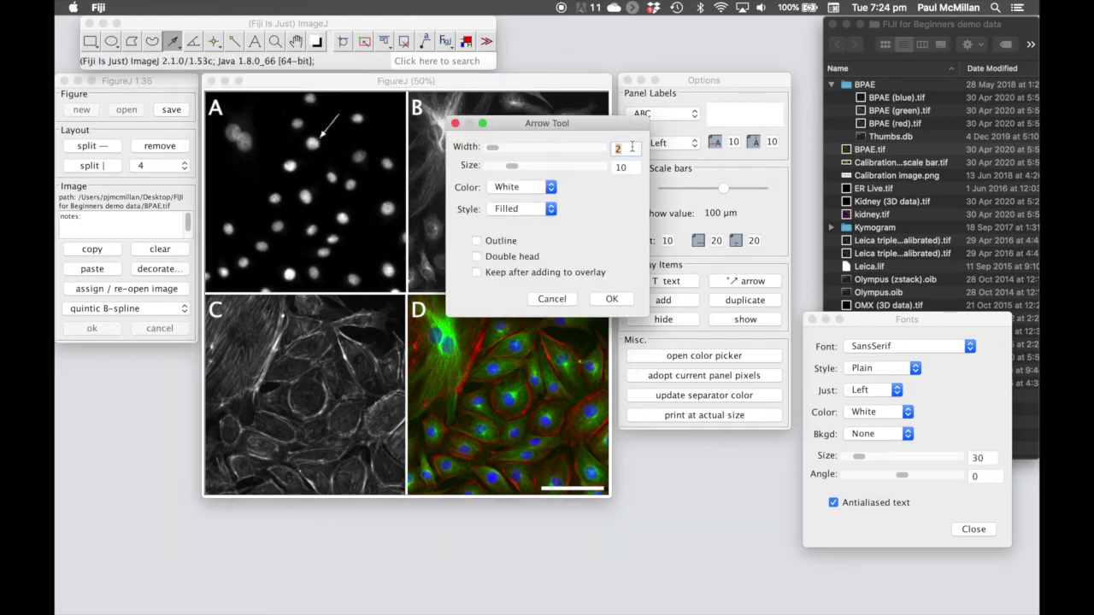
{"action": "type", "text": "5"}
{"action": "left_click_drag", "start_coordinate": [600, 127], "coordinate": [739, 450]}
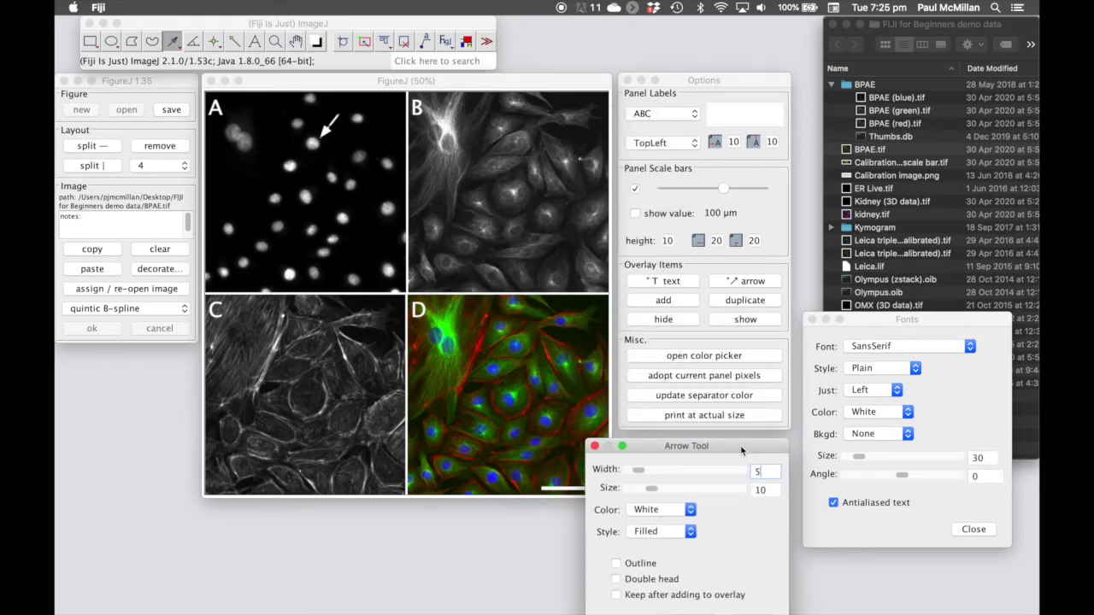
Step: Duplicate the arrow twice, move the last copy to the large nuclei in panel A's upper-left area, and add it to the overlay
{"action": "left_click", "coordinate": [751, 300]}
{"action": "left_click", "coordinate": [752, 299]}
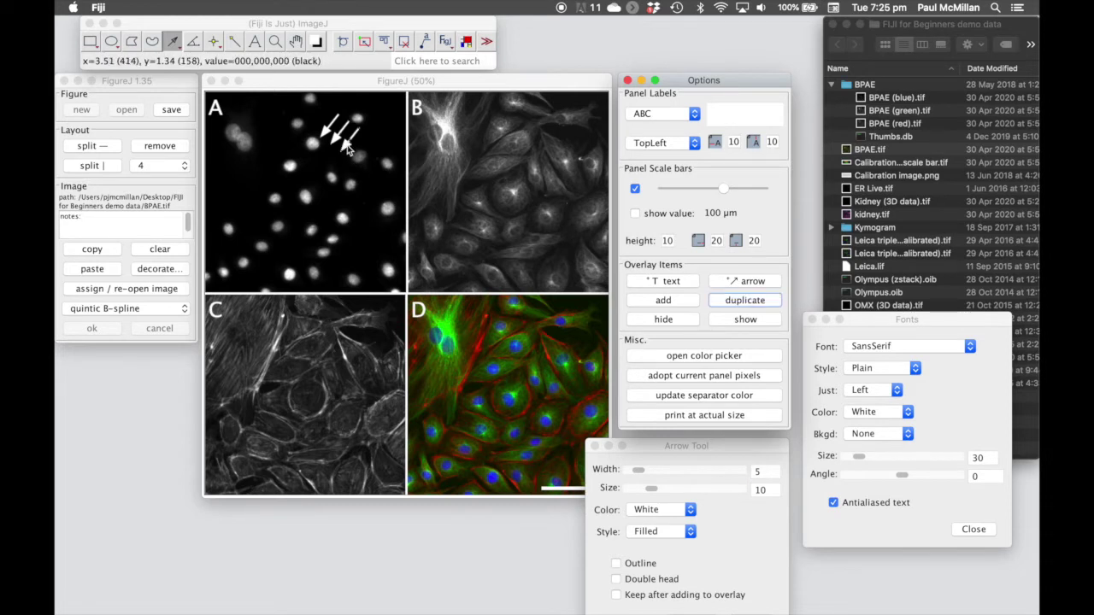
{"action": "left_click", "coordinate": [348, 150]}
{"action": "left_click_drag", "start_coordinate": [347, 150], "coordinate": [363, 203]}
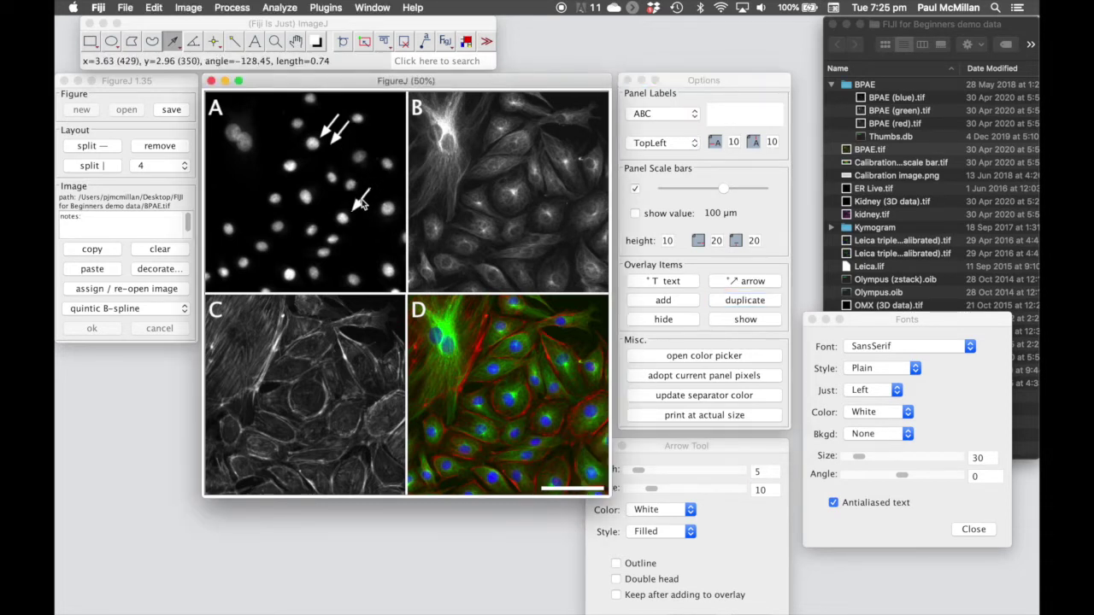
{"action": "mouse_move", "coordinate": [338, 141]}
{"action": "left_mouse_down"}
{"action": "mouse_move", "coordinate": [319, 180]}
{"action": "mouse_move", "coordinate": [264, 151]}
{"action": "mouse_move", "coordinate": [314, 175]}
{"action": "mouse_move", "coordinate": [319, 163]}
{"action": "mouse_move", "coordinate": [277, 158]}
{"action": "mouse_move", "coordinate": [257, 125]}
{"action": "left_mouse_up"}
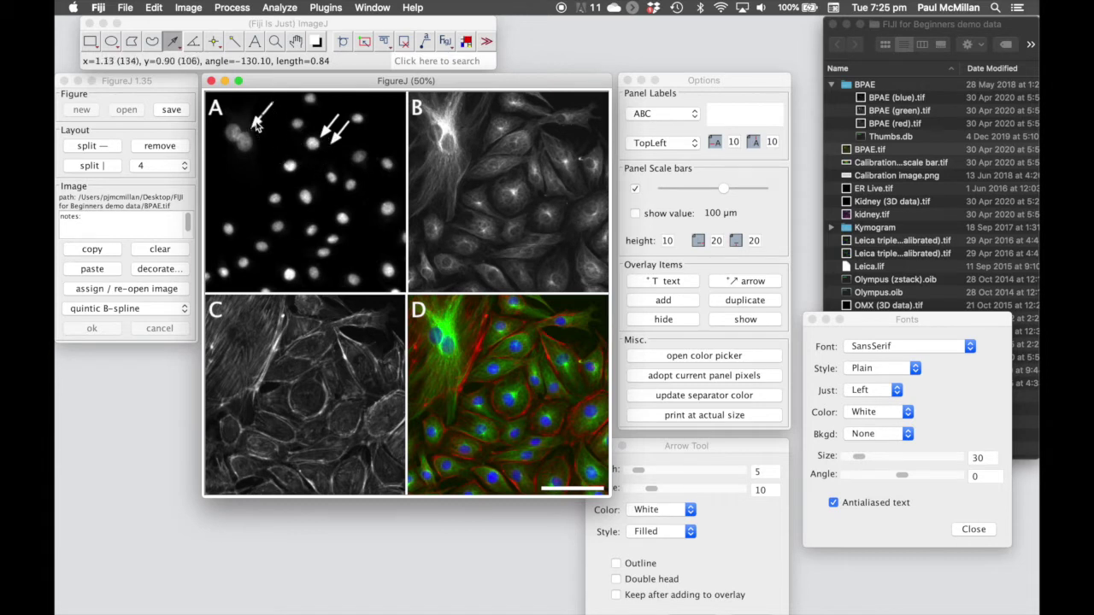
{"action": "left_click", "coordinate": [669, 304]}
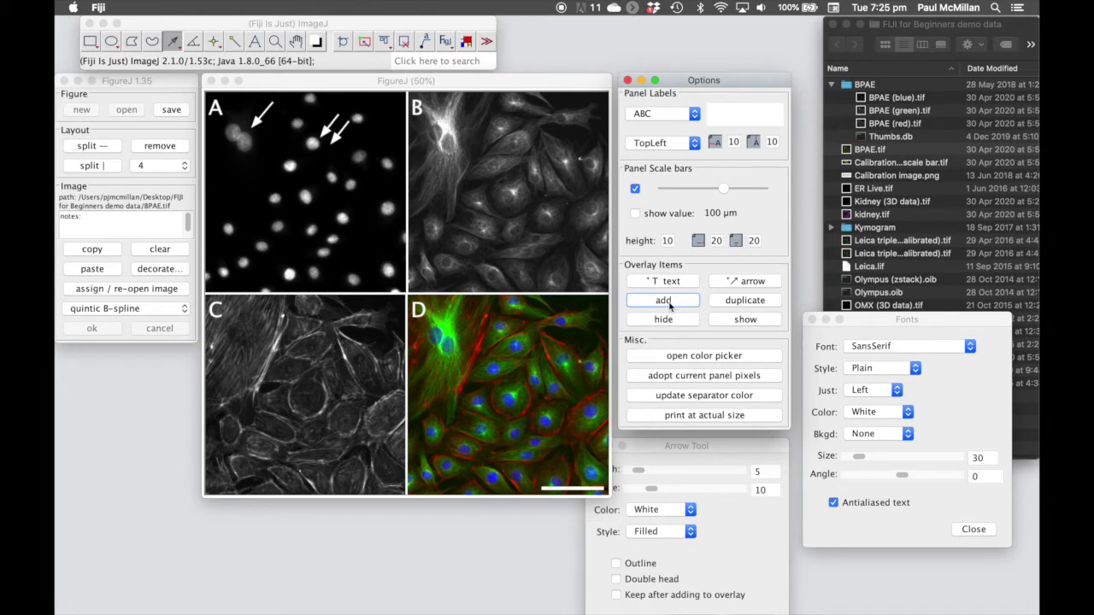
Step: Hide all overlay items and show them again, and open and close the color picker
{"action": "left_click", "coordinate": [672, 321]}
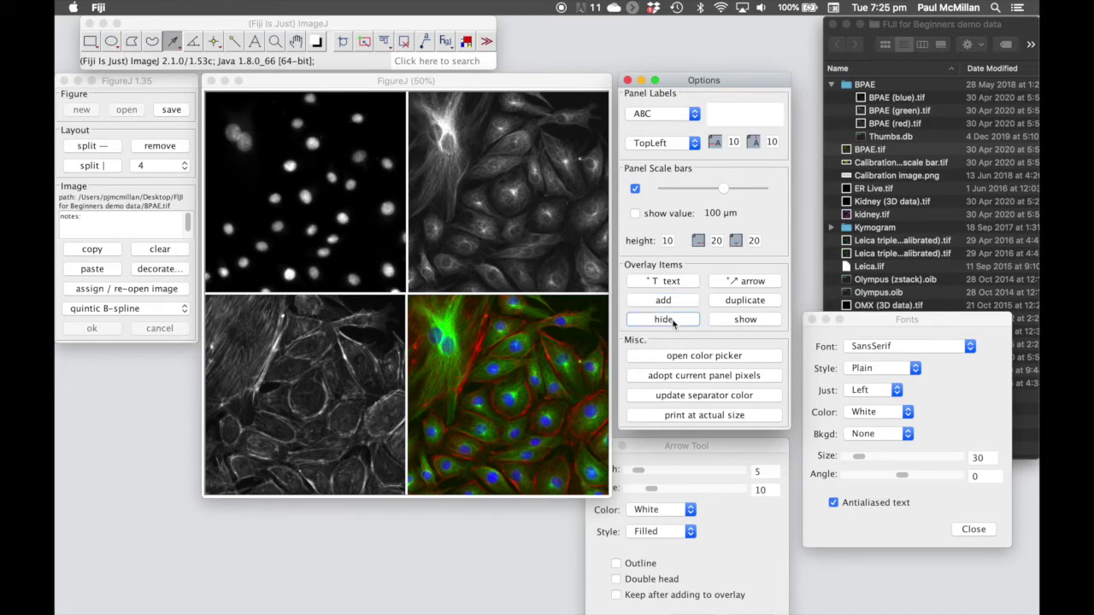
{"action": "left_click", "coordinate": [745, 321]}
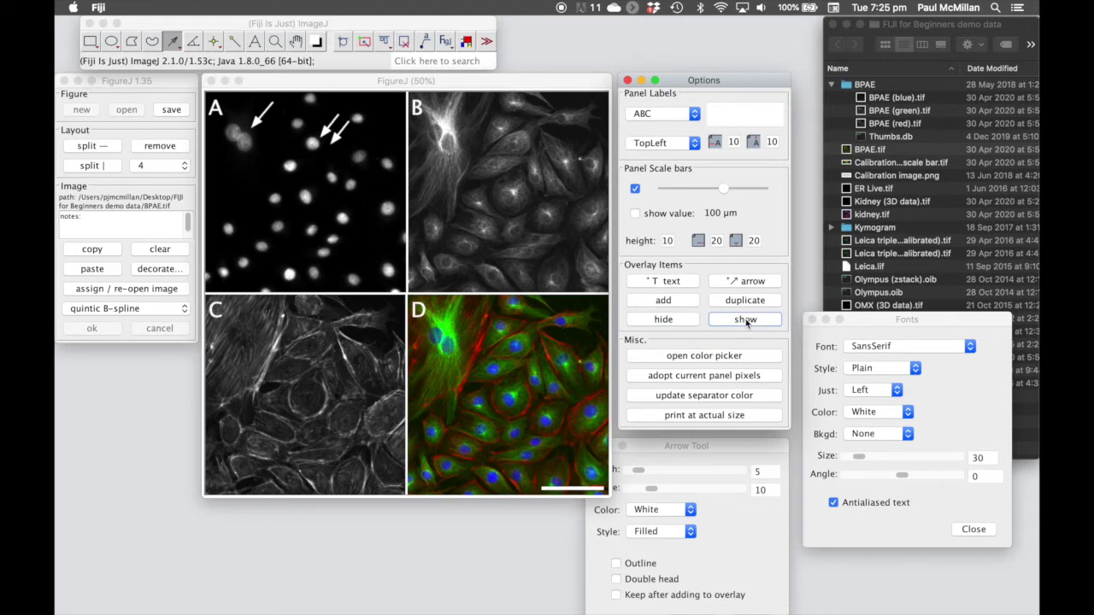
{"action": "left_click", "coordinate": [696, 359]}
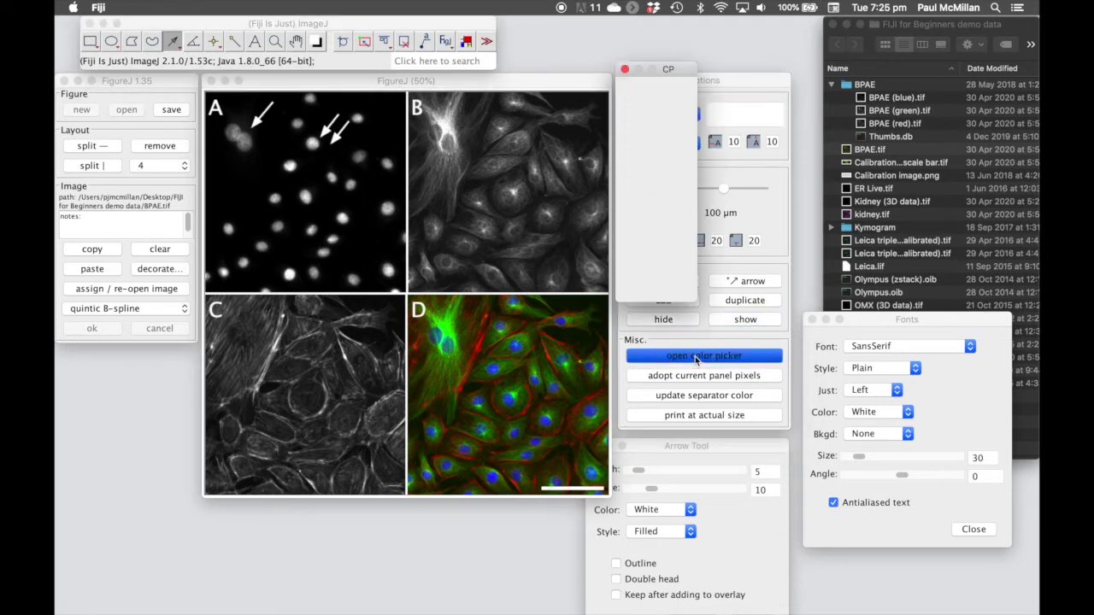
{"action": "left_click", "coordinate": [624, 69]}
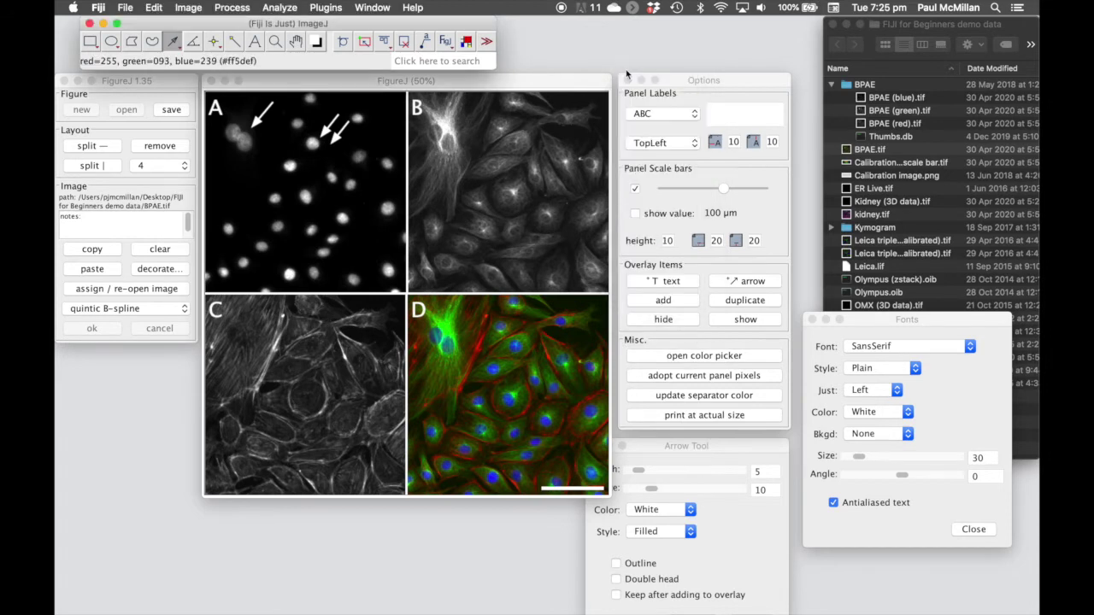
{"action": "left_click", "coordinate": [542, 88]}
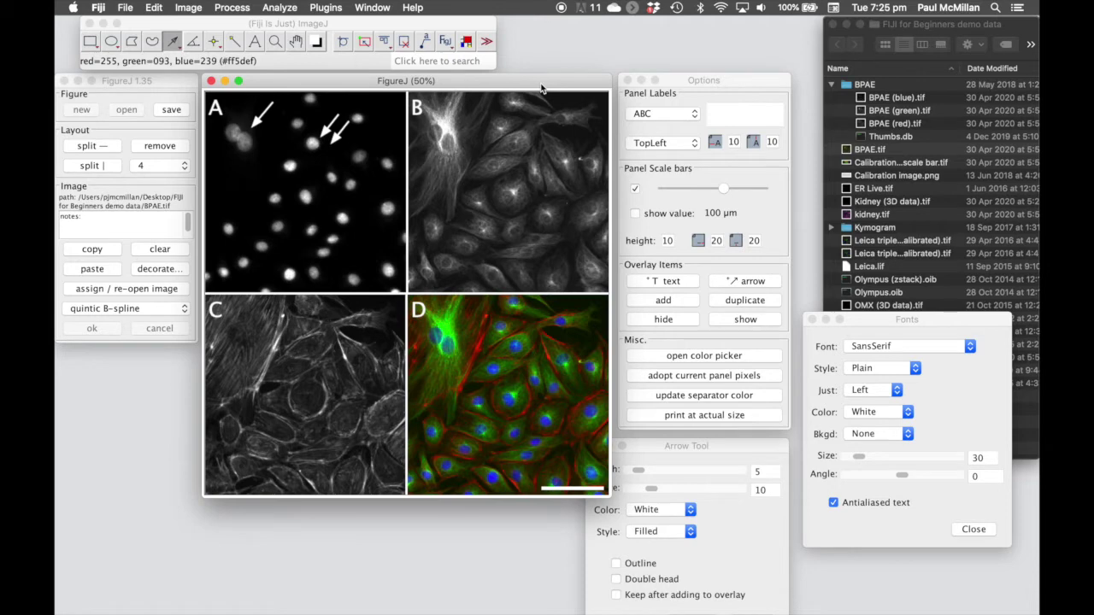
Step: Save the figure into a new folder named FIGURE 1 inside the demo data folder and list that folder's contents in Finder
{"action": "left_click", "coordinate": [172, 110]}
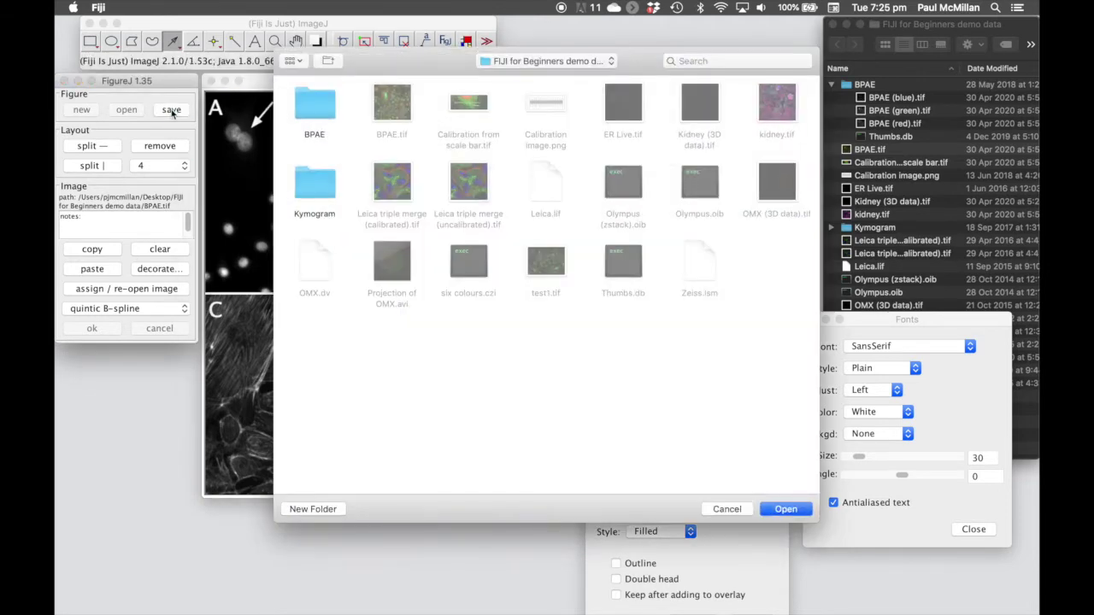
{"action": "left_click", "coordinate": [313, 509]}
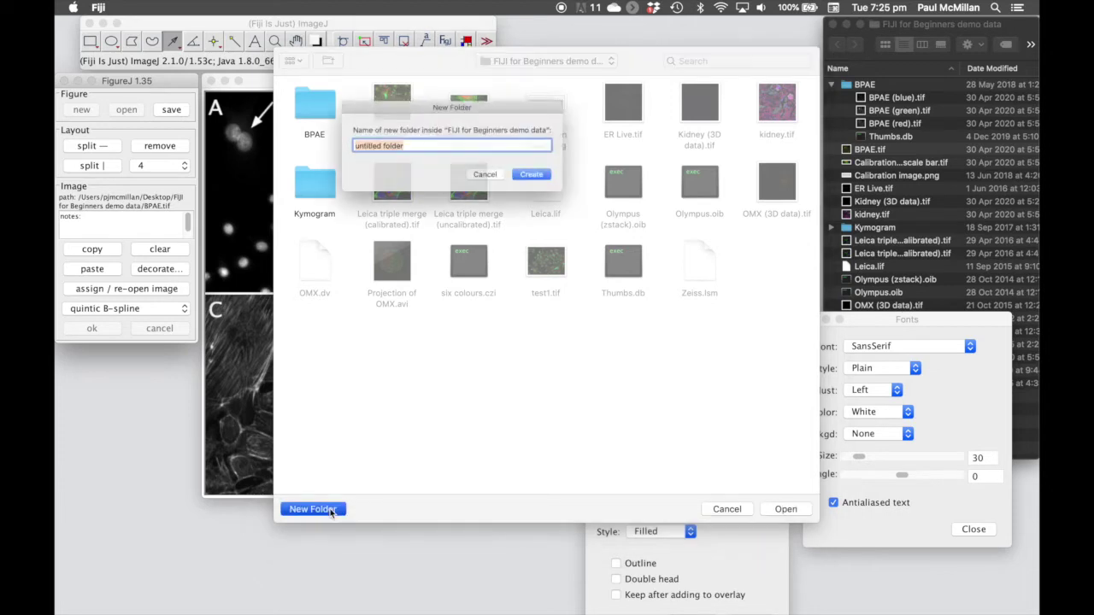
{"action": "type", "text": "FiGURE 1"}
{"action": "key", "text": "Return"}
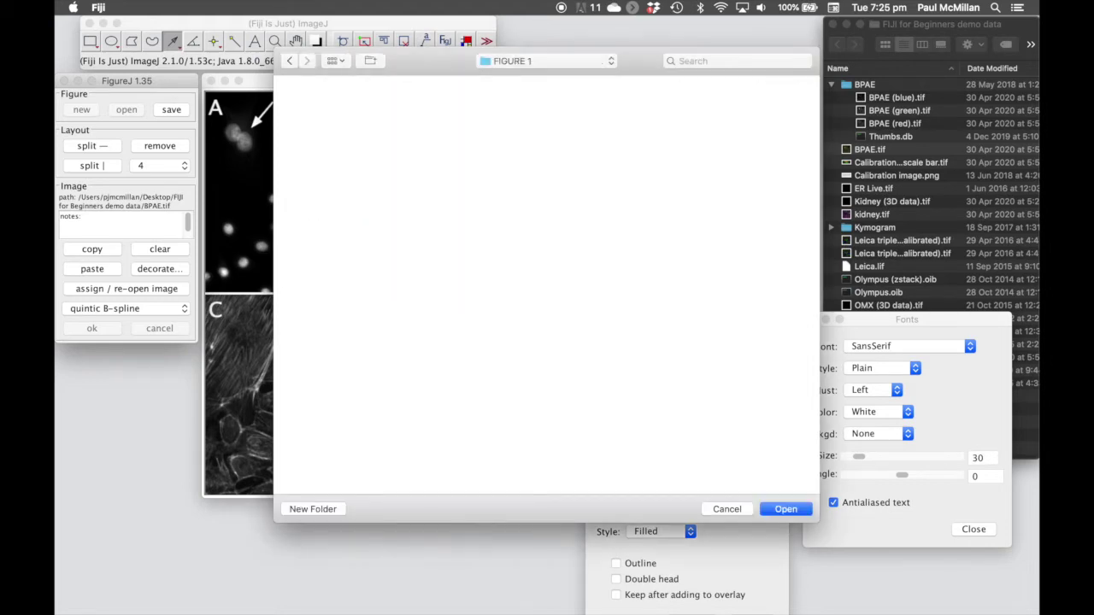
{"action": "left_click", "coordinate": [787, 510]}
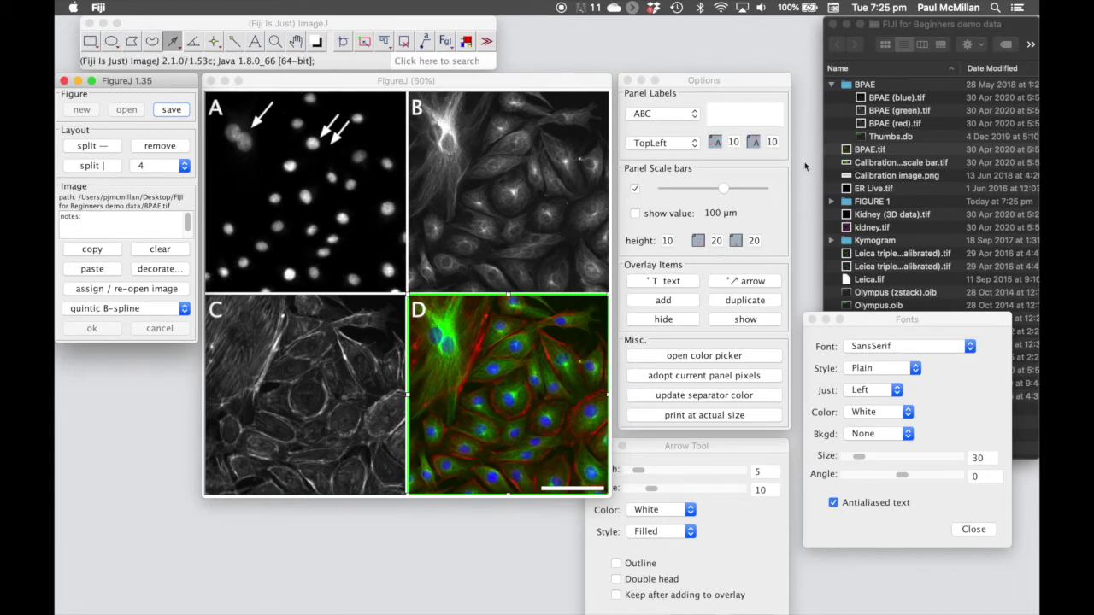
{"action": "left_click", "coordinate": [831, 202]}
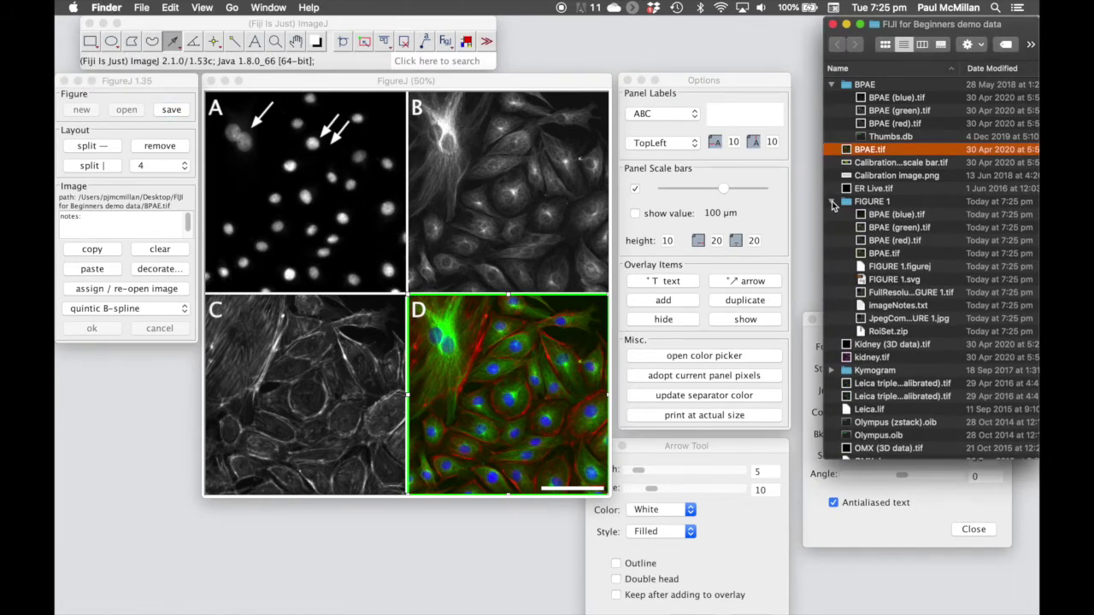
Step: Select the FIGURE 1.figurej file in the saved FIGURE 1 folder
{"action": "left_click", "coordinate": [886, 268]}
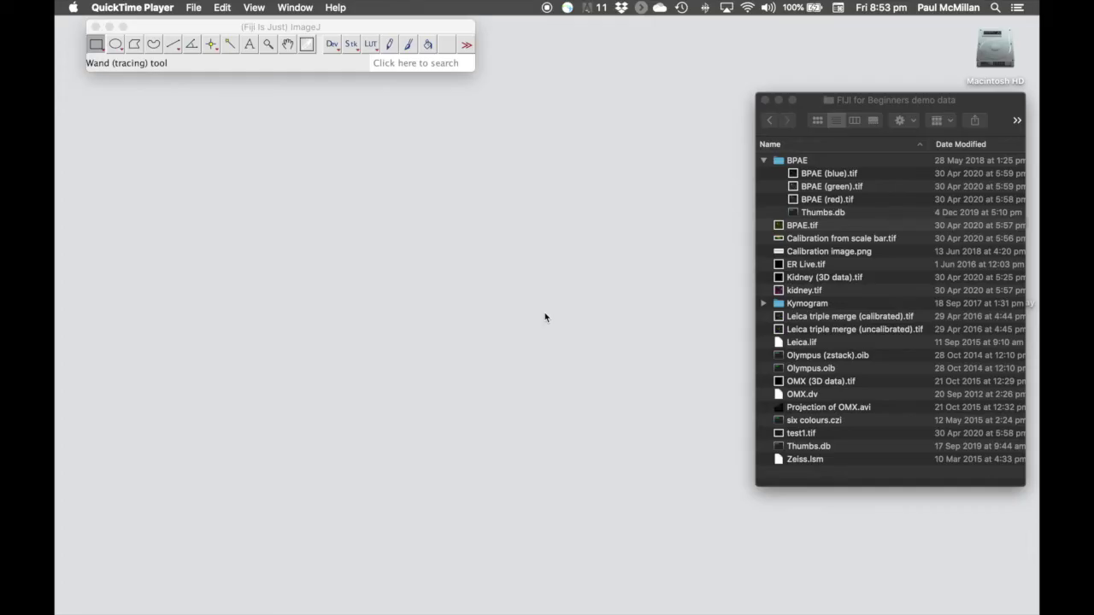
Step: Open Kidney (3D data).tif from the demo data folder in Fiji and browse through the stack to slice 60
{"action": "left_click", "coordinate": [804, 98]}
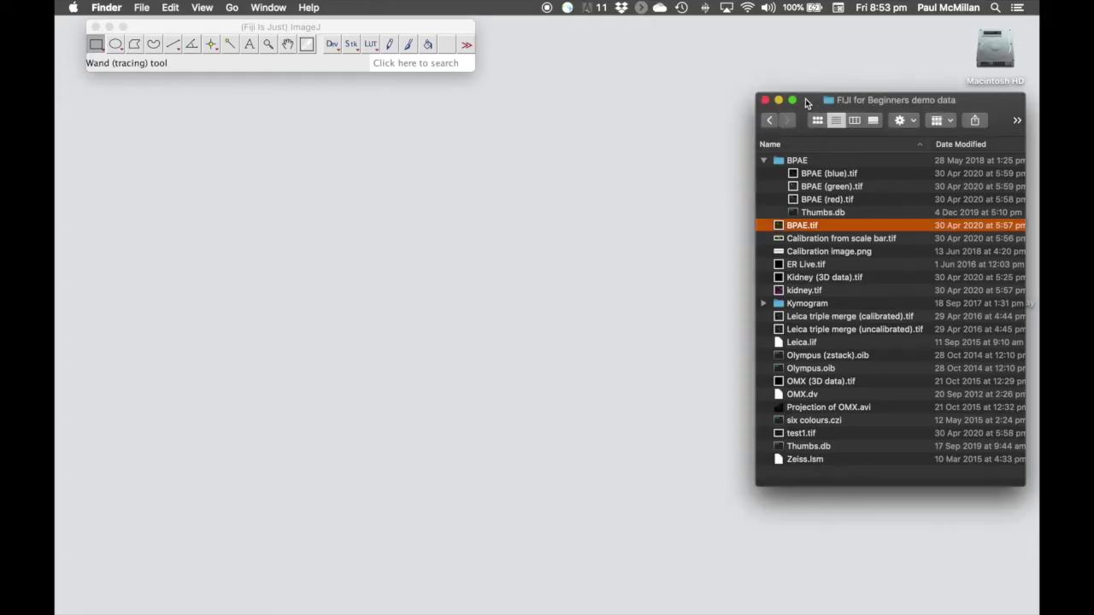
{"action": "left_click", "coordinate": [818, 382]}
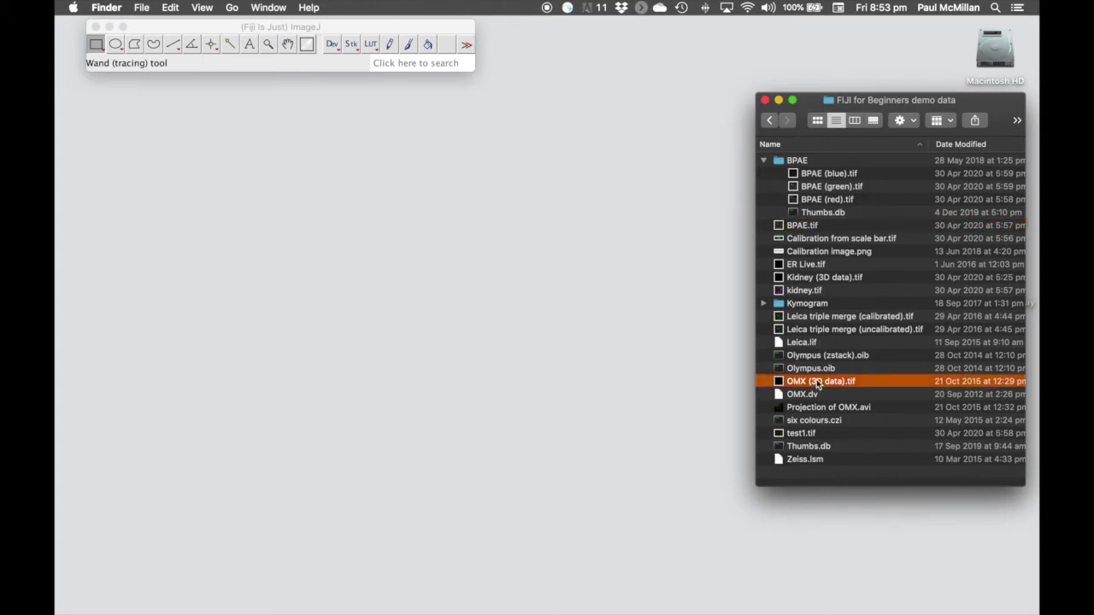
{"action": "left_click", "coordinate": [840, 280]}
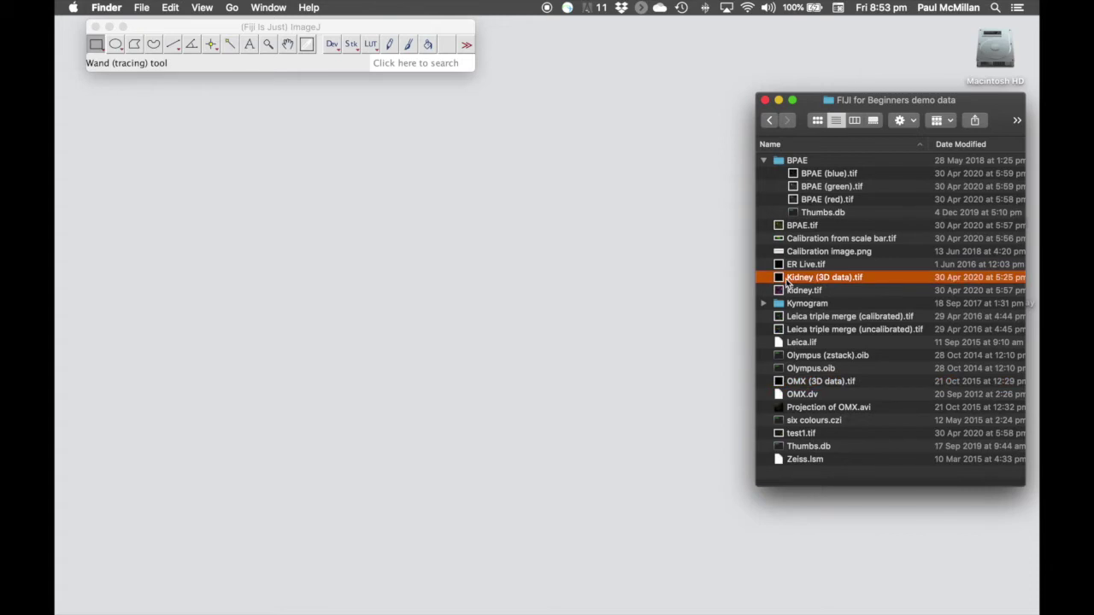
{"action": "left_click_drag", "start_coordinate": [786, 282], "coordinate": [246, 92]}
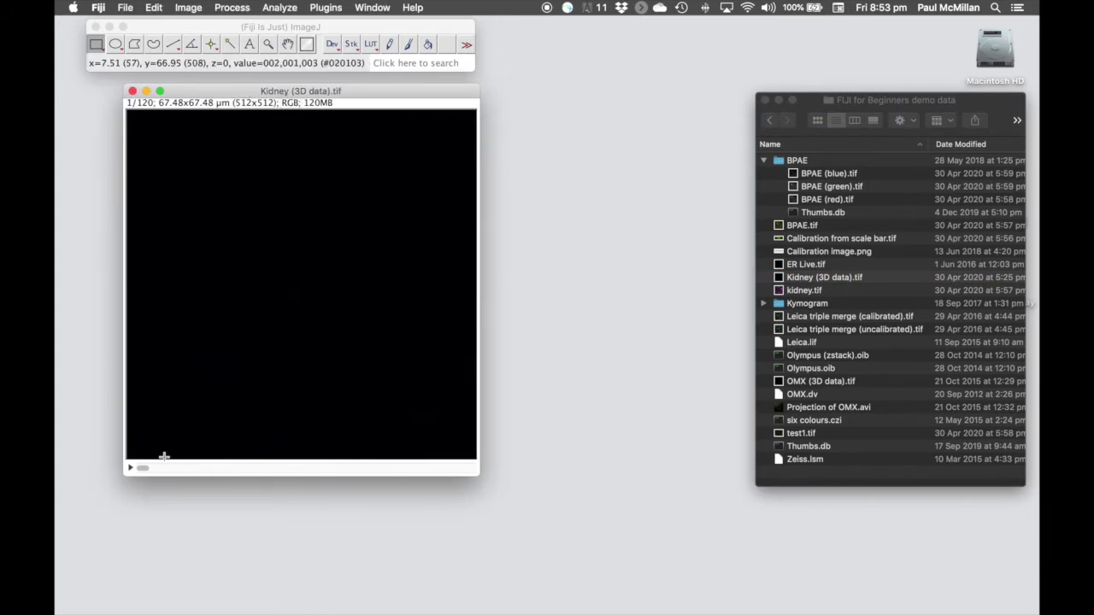
{"action": "left_click_drag", "start_coordinate": [143, 471], "coordinate": [331, 469]}
{"action": "mouse_move", "coordinate": [299, 468]}
{"action": "left_mouse_down"}
{"action": "mouse_move", "coordinate": [254, 465]}
{"action": "mouse_move", "coordinate": [334, 465]}
{"action": "mouse_move", "coordinate": [251, 465]}
{"action": "mouse_move", "coordinate": [343, 462]}
{"action": "mouse_move", "coordinate": [139, 466]}
{"action": "mouse_move", "coordinate": [450, 484]}
{"action": "mouse_move", "coordinate": [157, 473]}
{"action": "mouse_move", "coordinate": [411, 479]}
{"action": "mouse_move", "coordinate": [303, 484]}
{"action": "left_mouse_up"}
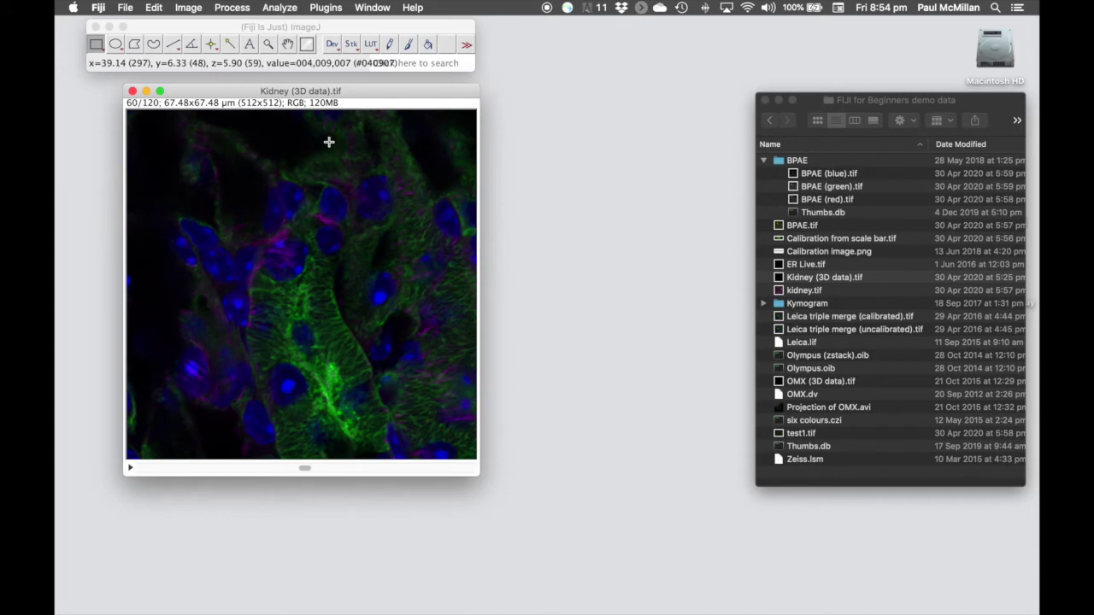
{"action": "left_click", "coordinate": [189, 9]}
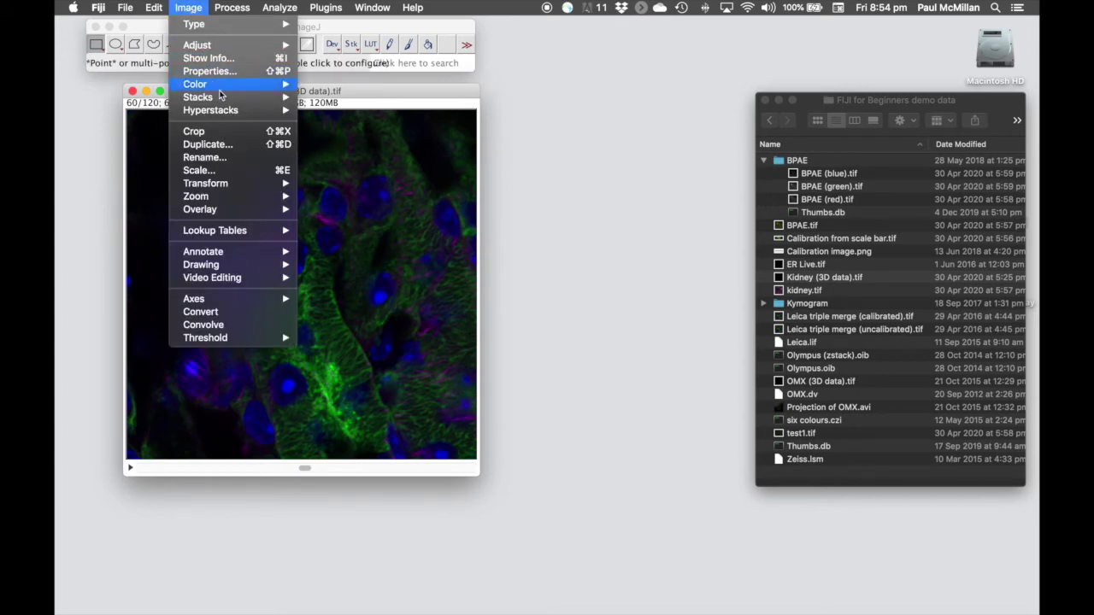
{"action": "mouse_move", "coordinate": [227, 99]}
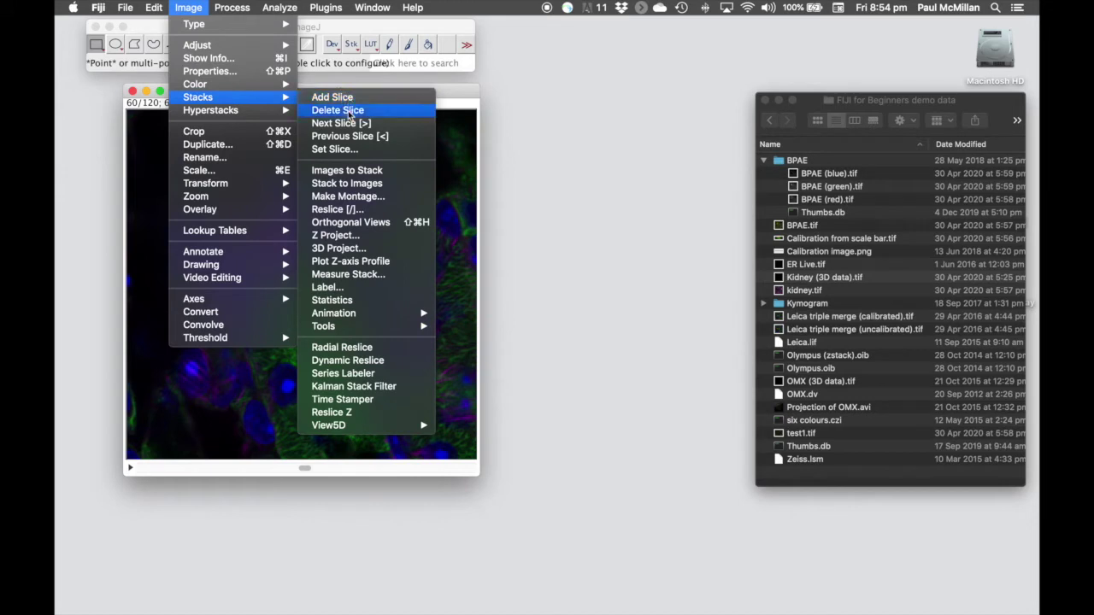
{"action": "left_click", "coordinate": [345, 33]}
{"action": "left_click", "coordinate": [354, 48]}
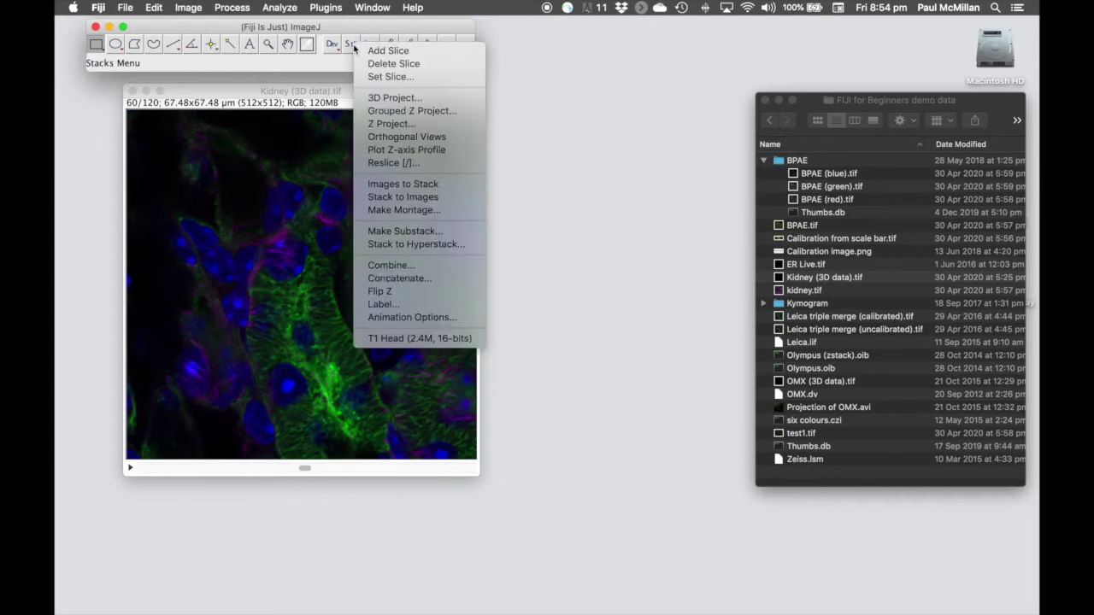
{"action": "left_click", "coordinate": [405, 125]}
{"action": "left_click_drag", "start_coordinate": [519, 145], "coordinate": [559, 92]}
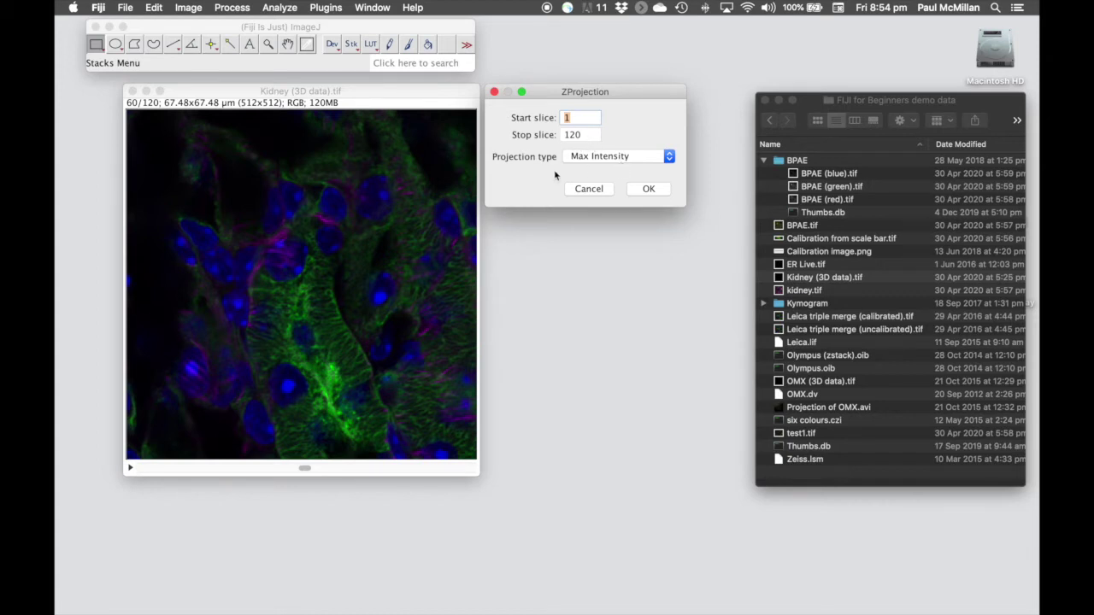
{"action": "left_click", "coordinate": [616, 159]}
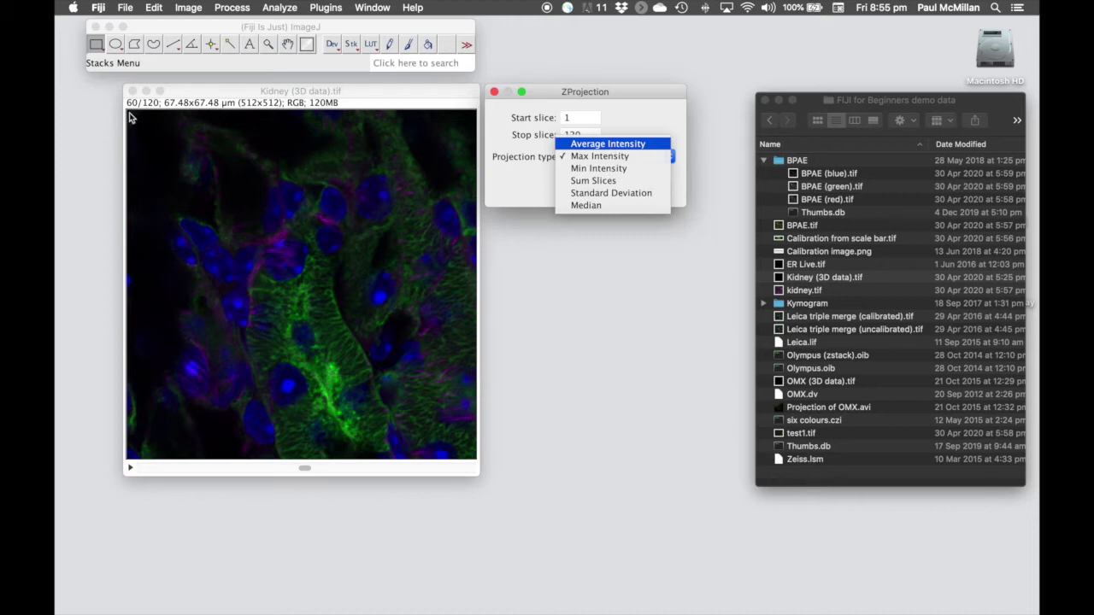
{"action": "left_click", "coordinate": [624, 144]}
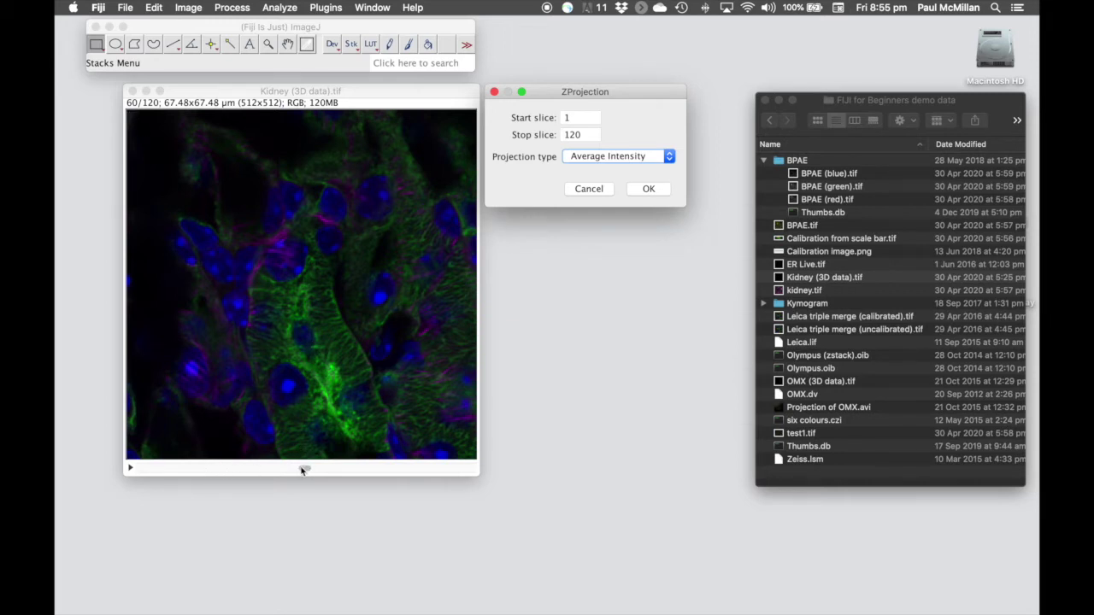
{"action": "left_click", "coordinate": [589, 190]}
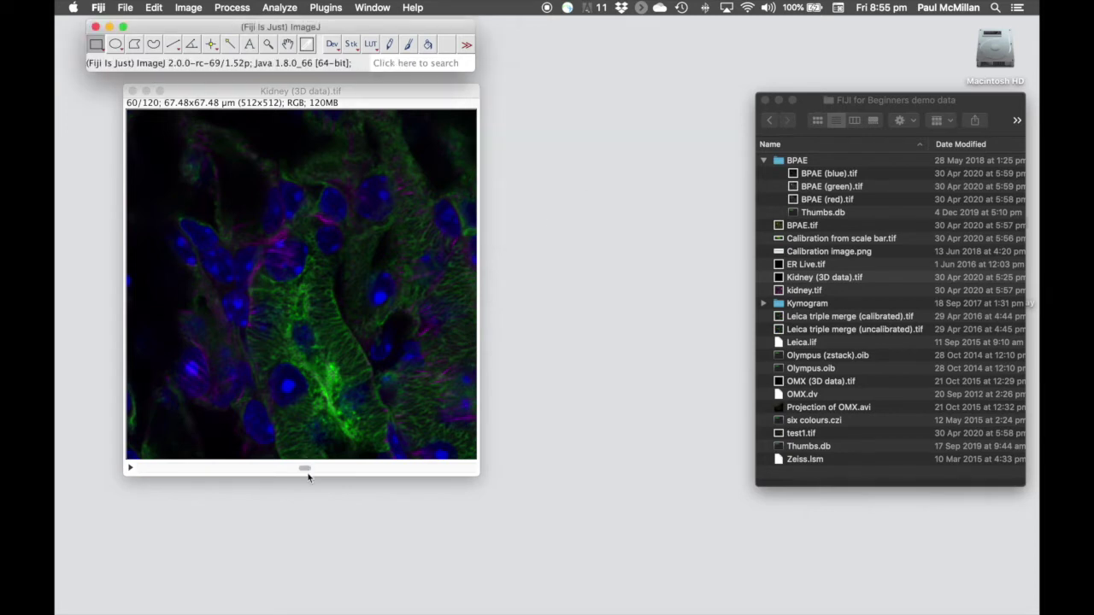
Step: Create a Max Intensity Z projection of the kidney stack from slice 27 to 120 and move the projection beside the stack
{"action": "left_click_drag", "start_coordinate": [306, 470], "coordinate": [209, 474]}
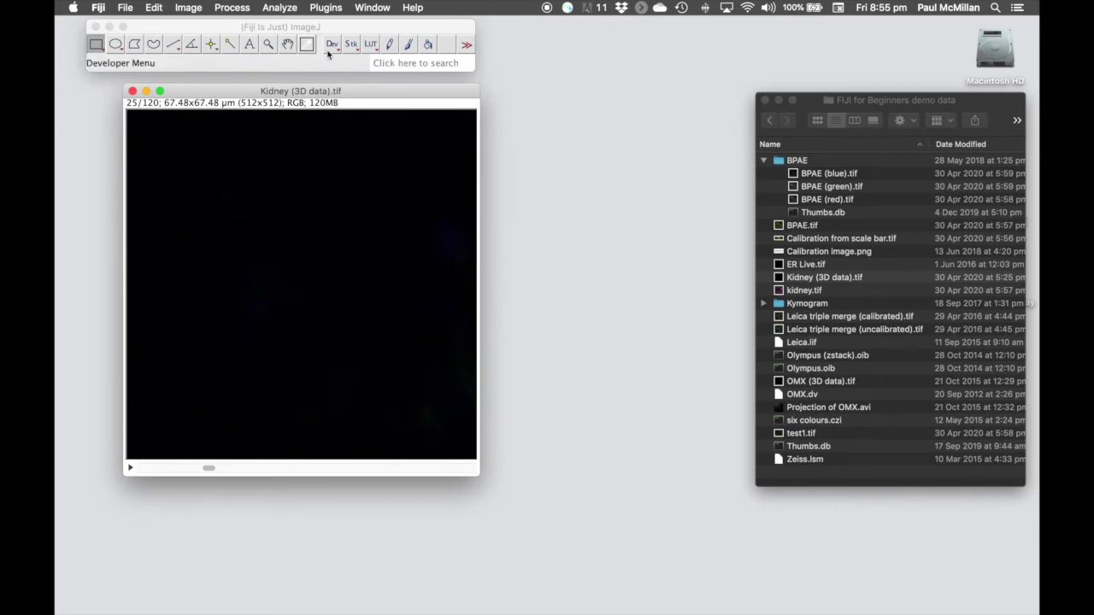
{"action": "left_click", "coordinate": [357, 45]}
{"action": "left_click", "coordinate": [357, 45]}
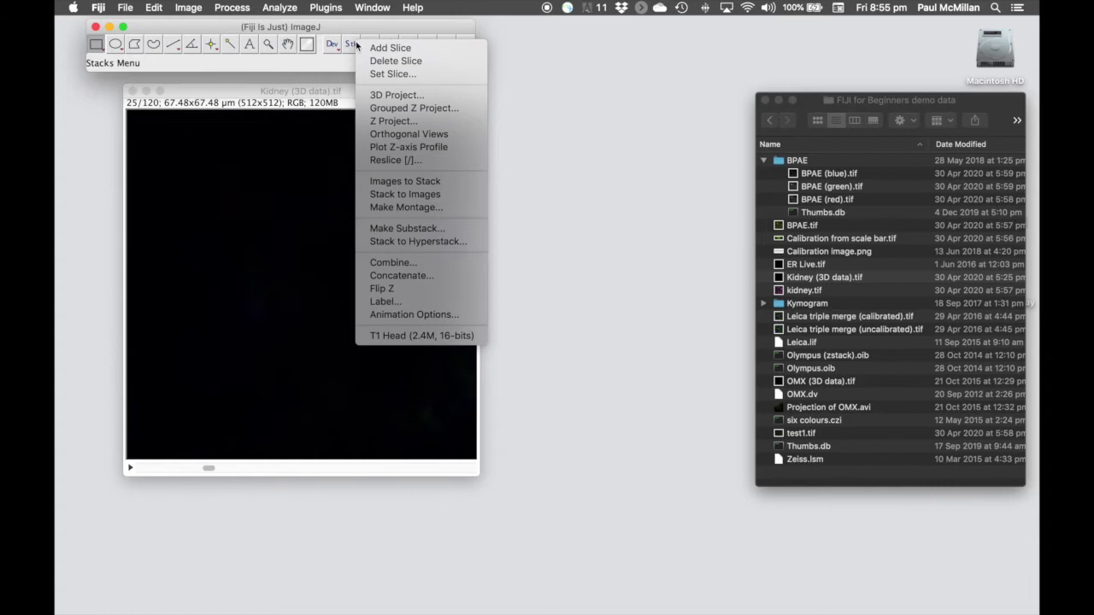
{"action": "left_click", "coordinate": [404, 123]}
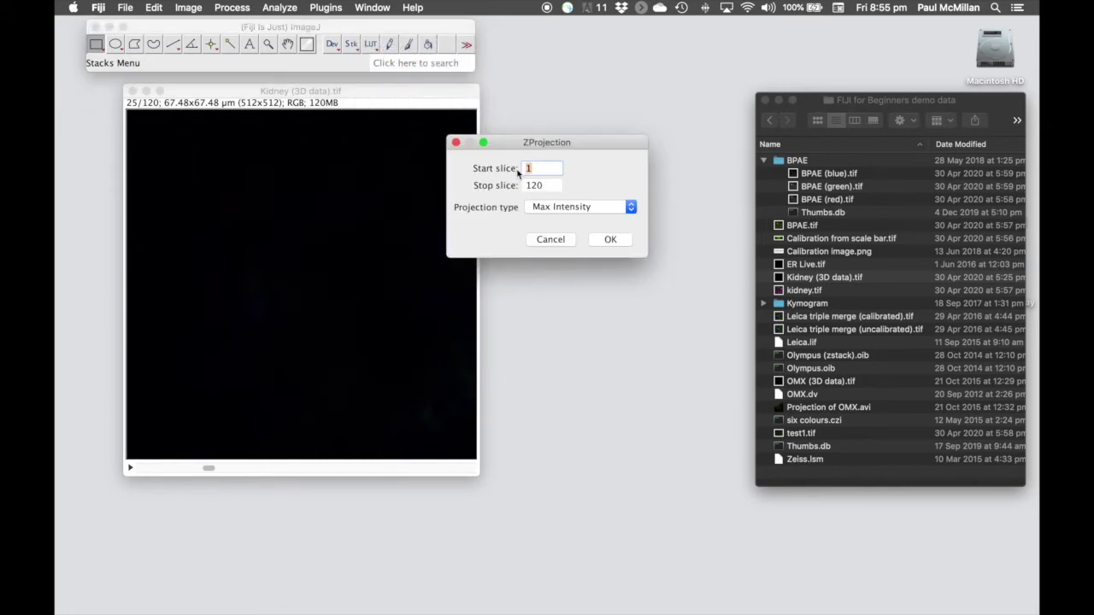
{"action": "type", "text": "27"}
{"action": "left_click", "coordinate": [621, 244]}
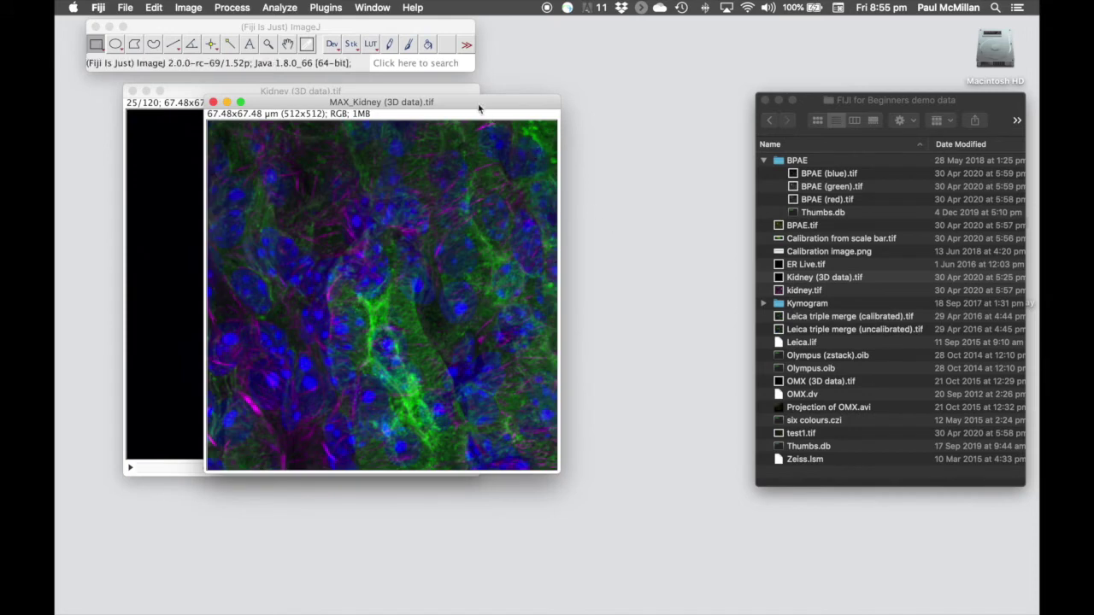
{"action": "left_click_drag", "start_coordinate": [479, 107], "coordinate": [651, 97]}
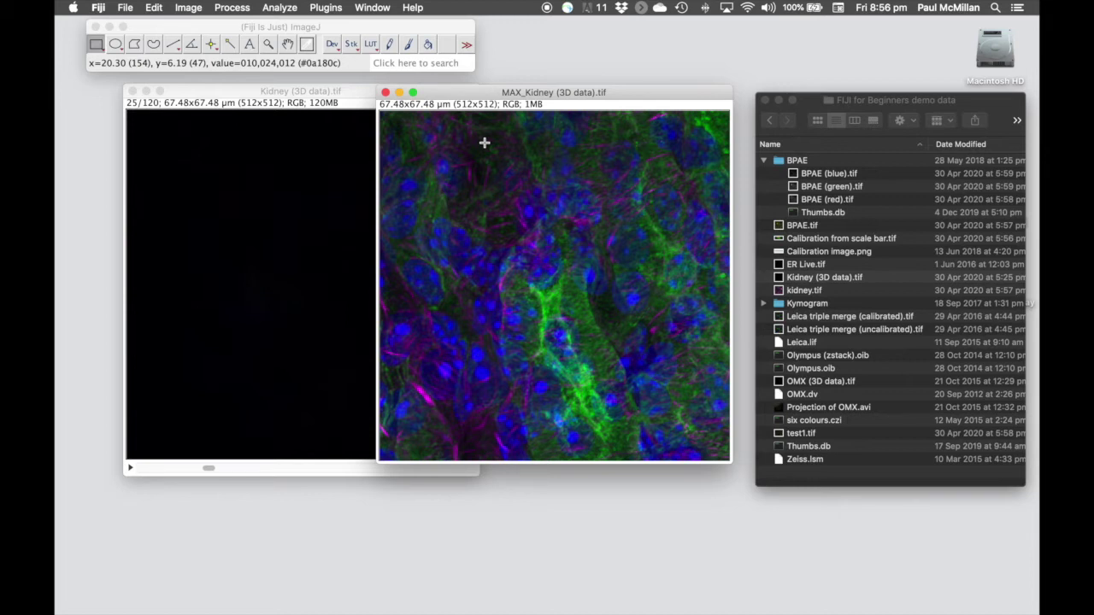
{"action": "left_click_drag", "start_coordinate": [483, 99], "coordinate": [478, 135]}
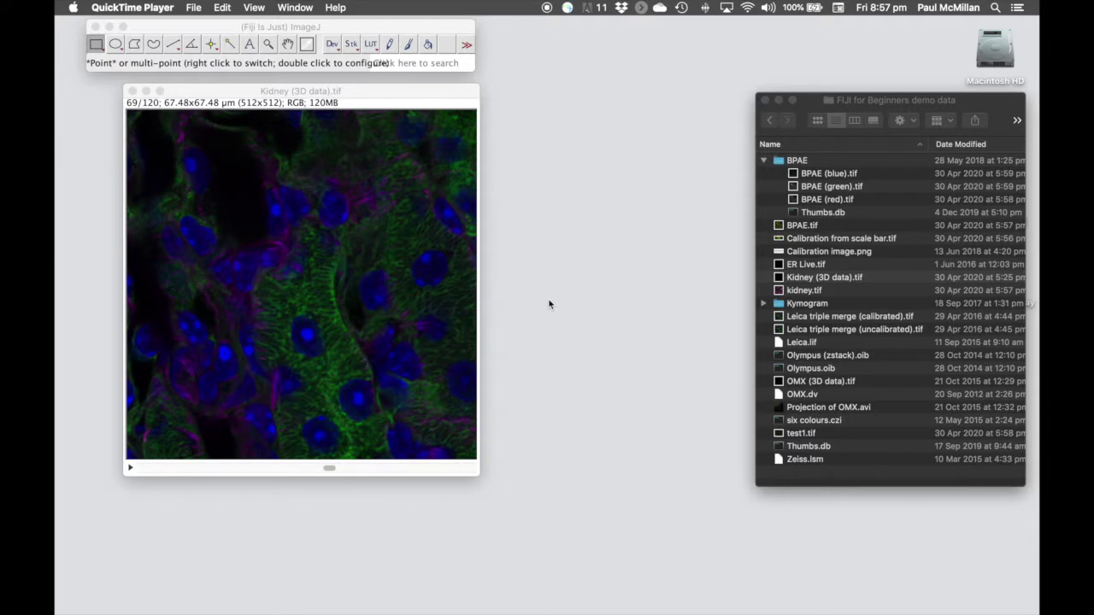
Step: Show the orthogonal views of the Kidney (3D data).tif stack
{"action": "left_click", "coordinate": [398, 100]}
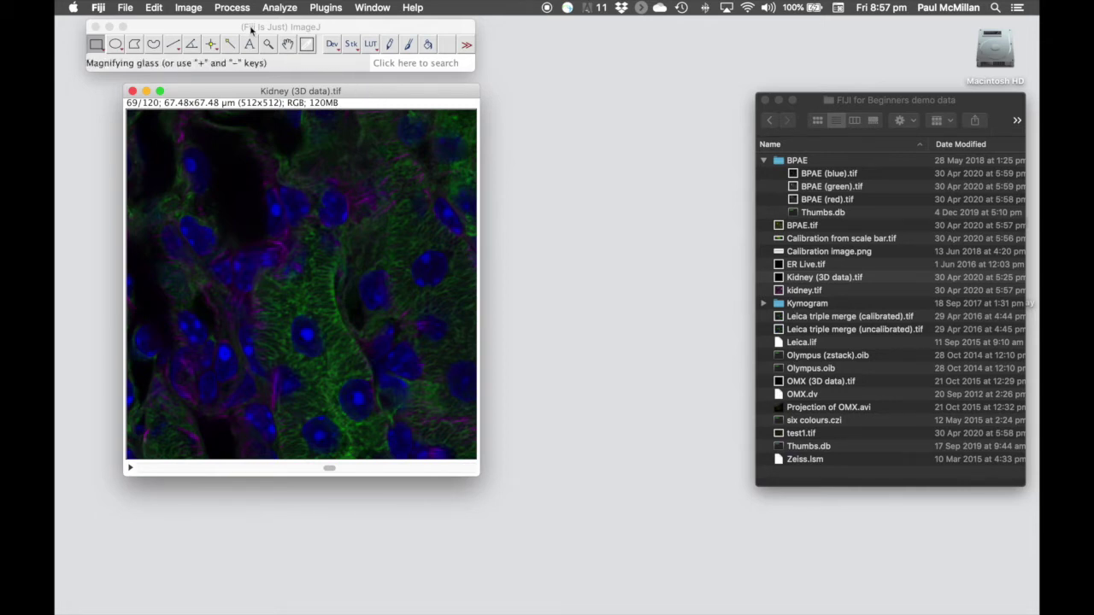
{"action": "left_click", "coordinate": [188, 8]}
{"action": "mouse_move", "coordinate": [228, 104]}
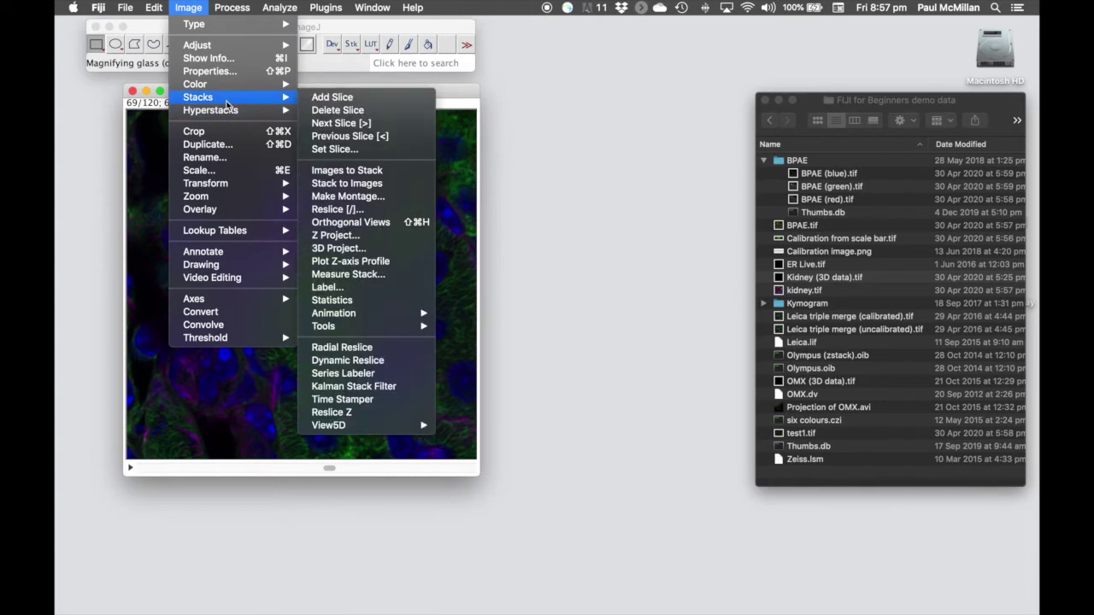
{"action": "left_click", "coordinate": [406, 227]}
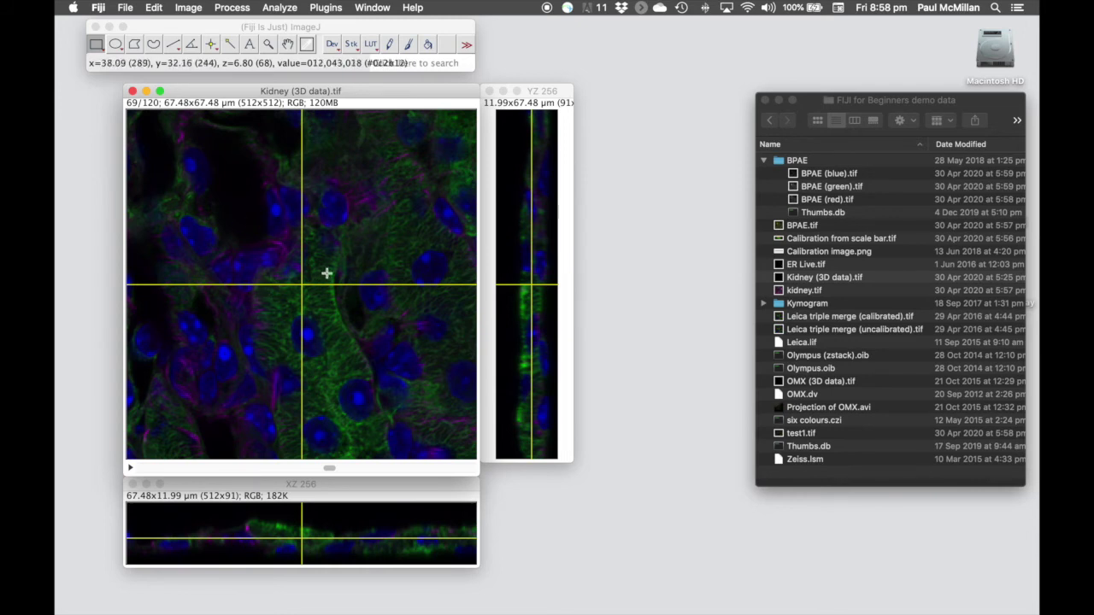
Step: Explore the kidney stack's orthogonal views by shifting the crosshair in the XZ view and changing the slice to 70
{"action": "left_click", "coordinate": [551, 94]}
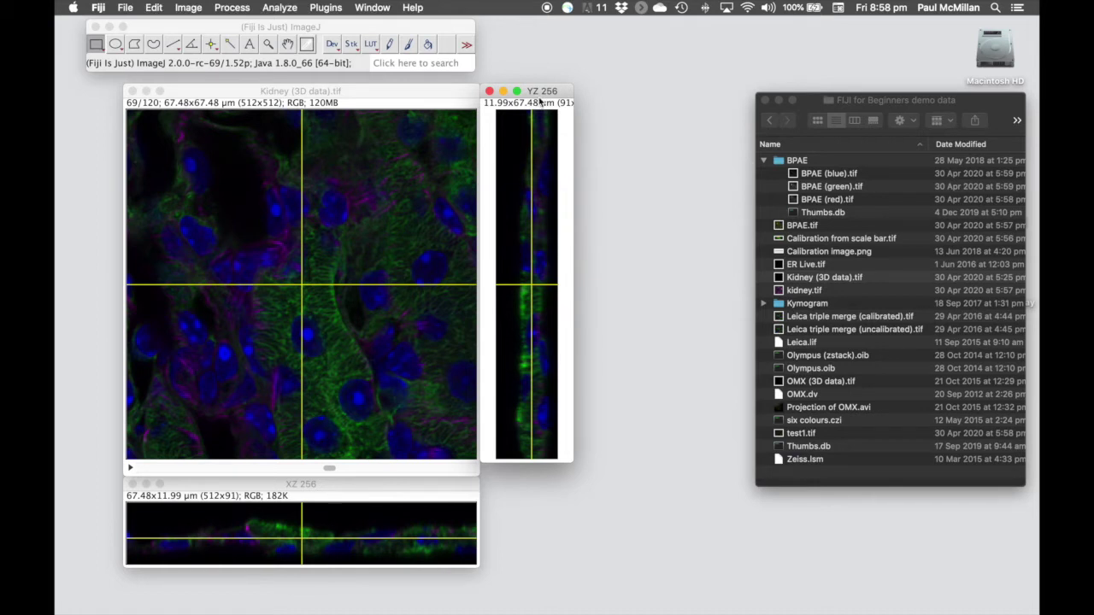
{"action": "left_click", "coordinate": [342, 484]}
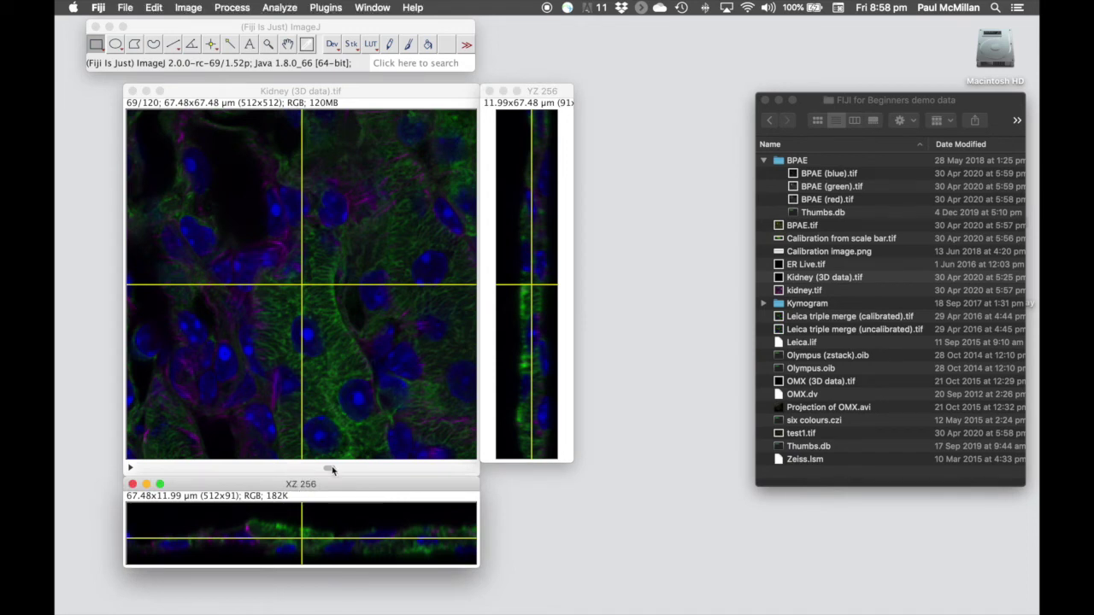
{"action": "left_click", "coordinate": [333, 472]}
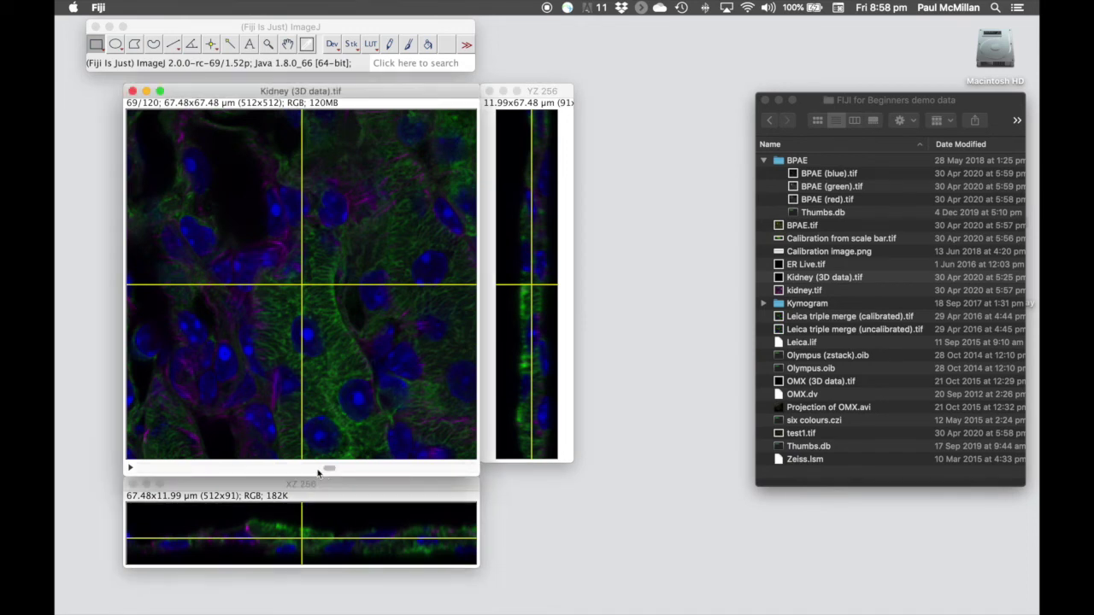
{"action": "left_click", "coordinate": [315, 548]}
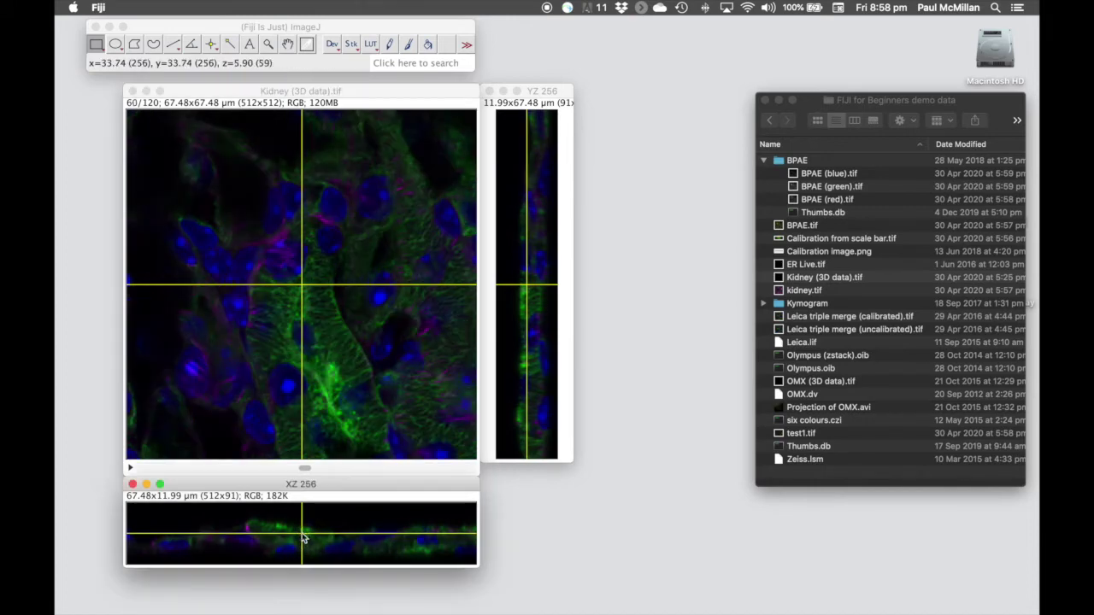
{"action": "mouse_move", "coordinate": [315, 552]}
{"action": "left_mouse_down"}
{"action": "mouse_move", "coordinate": [251, 540]}
{"action": "mouse_move", "coordinate": [335, 546]}
{"action": "left_mouse_up"}
{"action": "left_click_drag", "start_coordinate": [325, 538], "coordinate": [315, 537]}
{"action": "left_click_drag", "start_coordinate": [305, 471], "coordinate": [333, 481]}
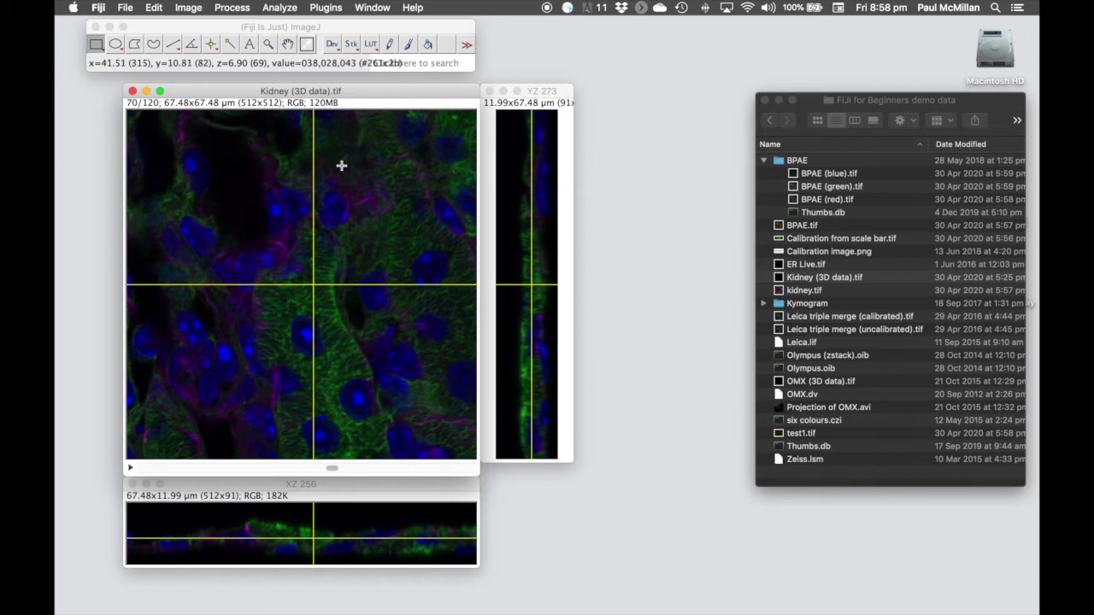
Step: Select the YZ view and look over the available Save As file formats, including Tiff, without saving
{"action": "left_click", "coordinate": [536, 94]}
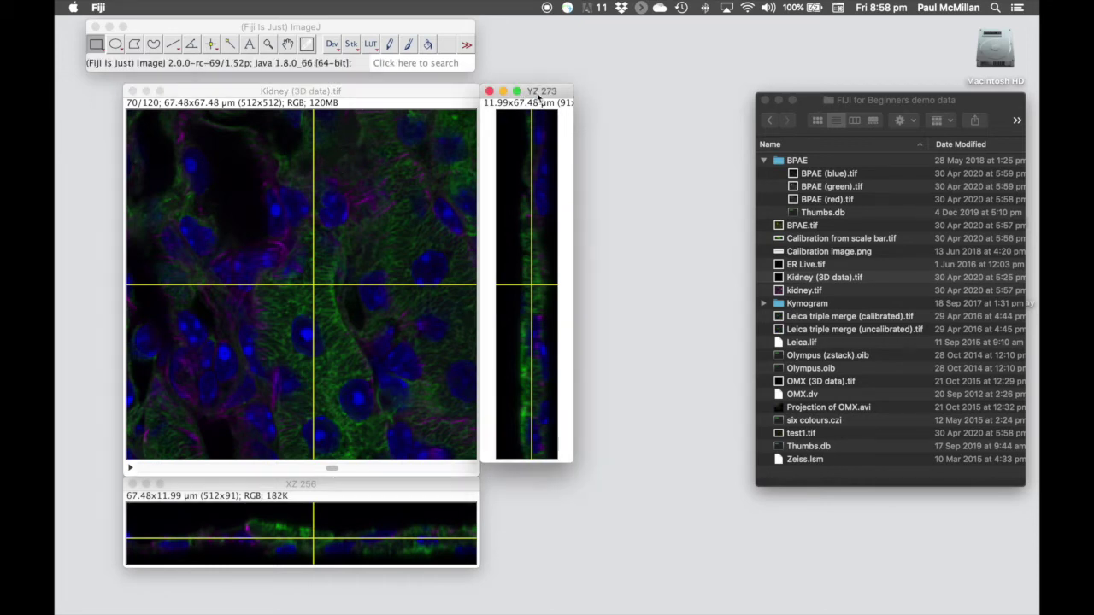
{"action": "left_click", "coordinate": [147, 28]}
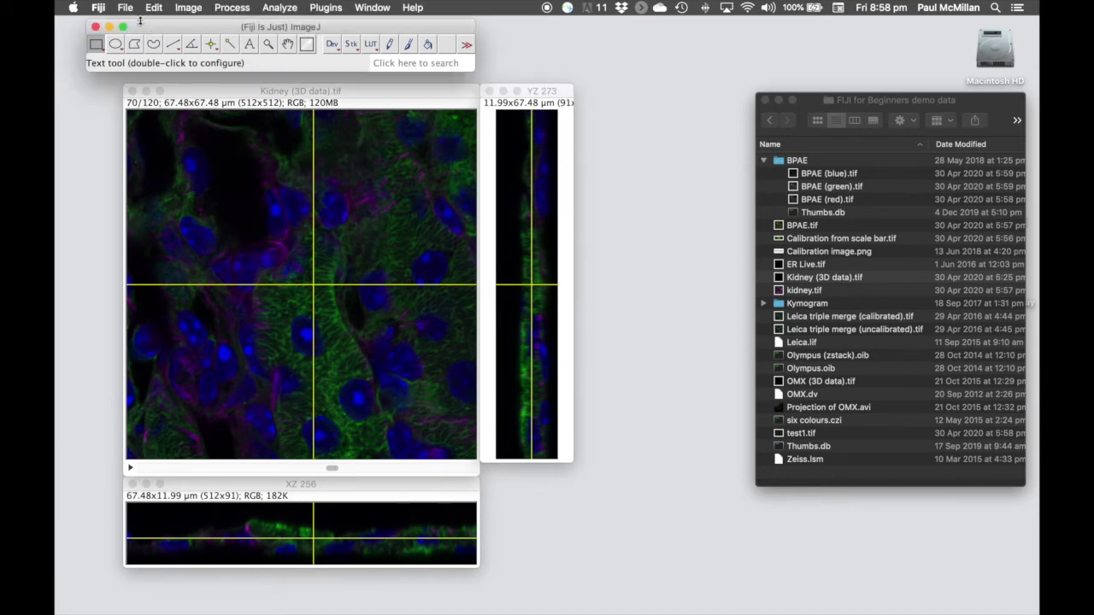
{"action": "left_click", "coordinate": [126, 8]}
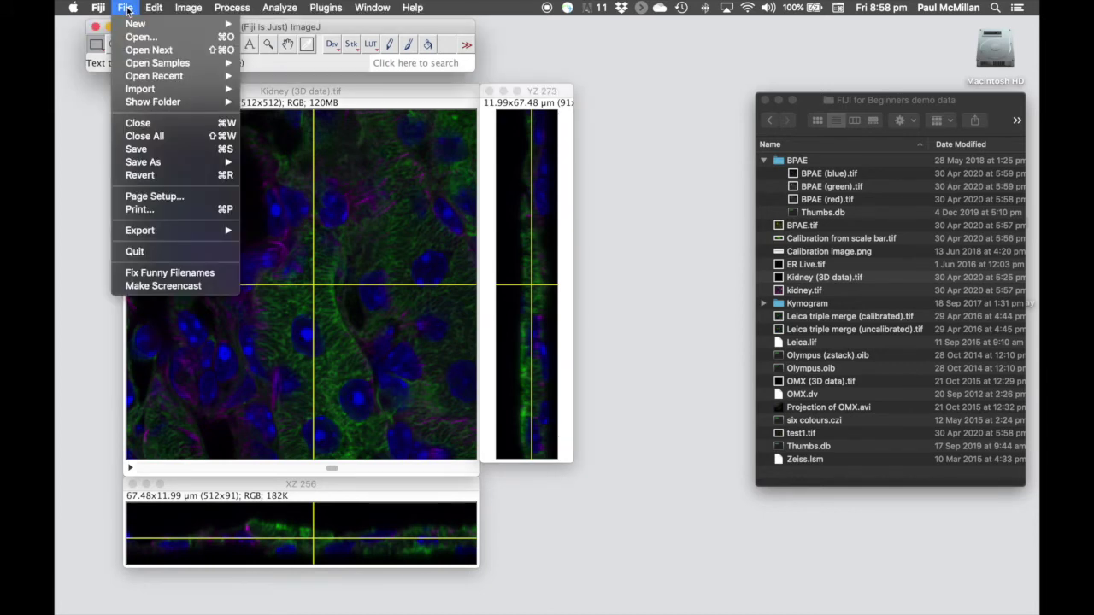
{"action": "mouse_move", "coordinate": [183, 162]}
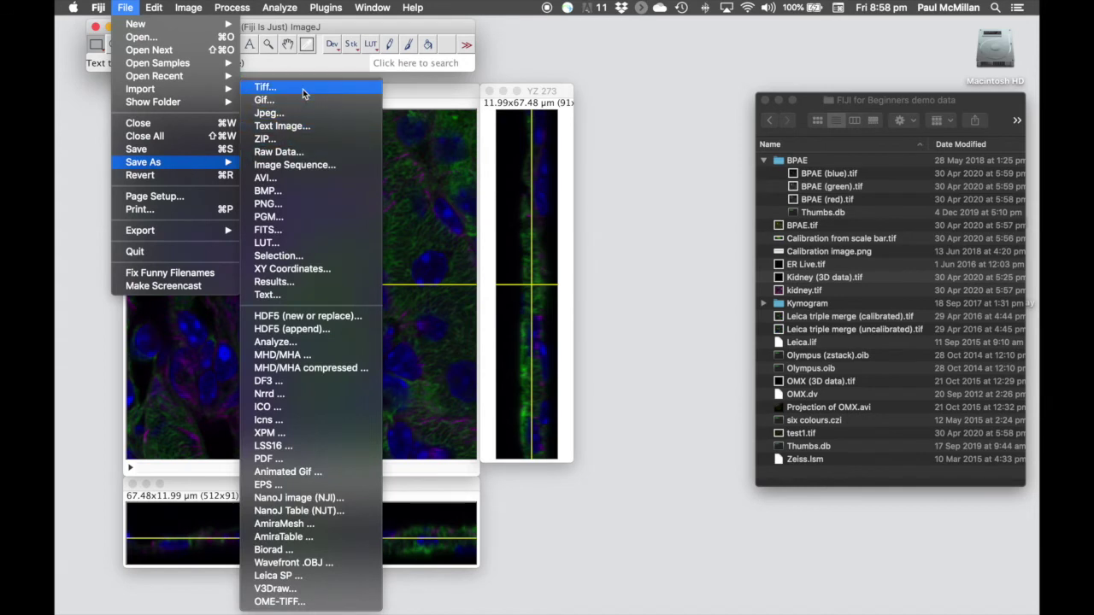
{"action": "left_click", "coordinate": [443, 101]}
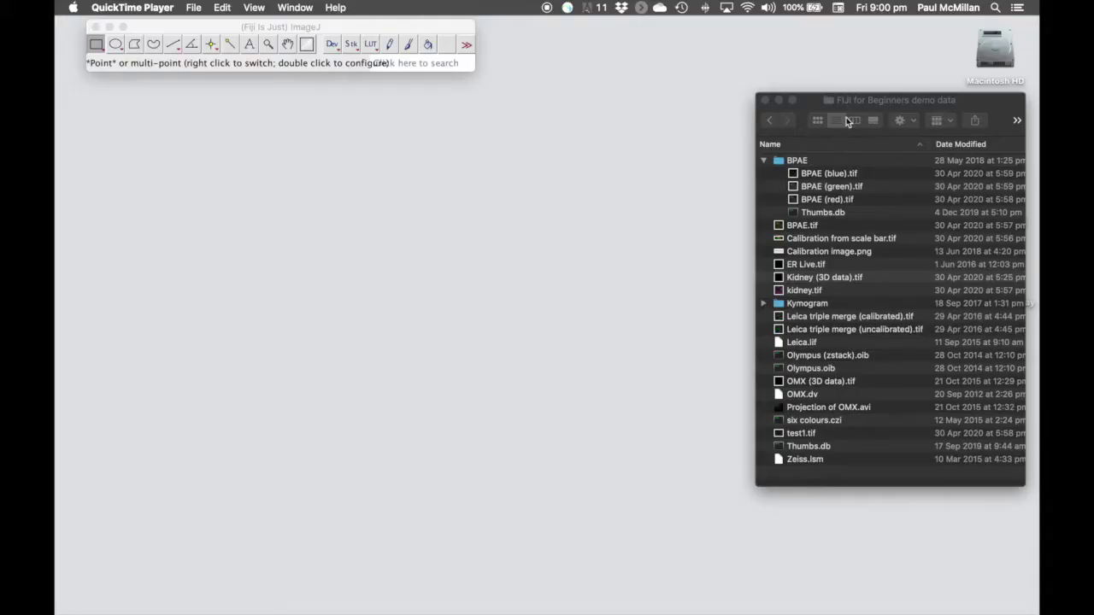
Step: Open OMX (3D data).tif from the demo data folder in Fiji and try its slice slider
{"action": "left_click", "coordinate": [852, 112]}
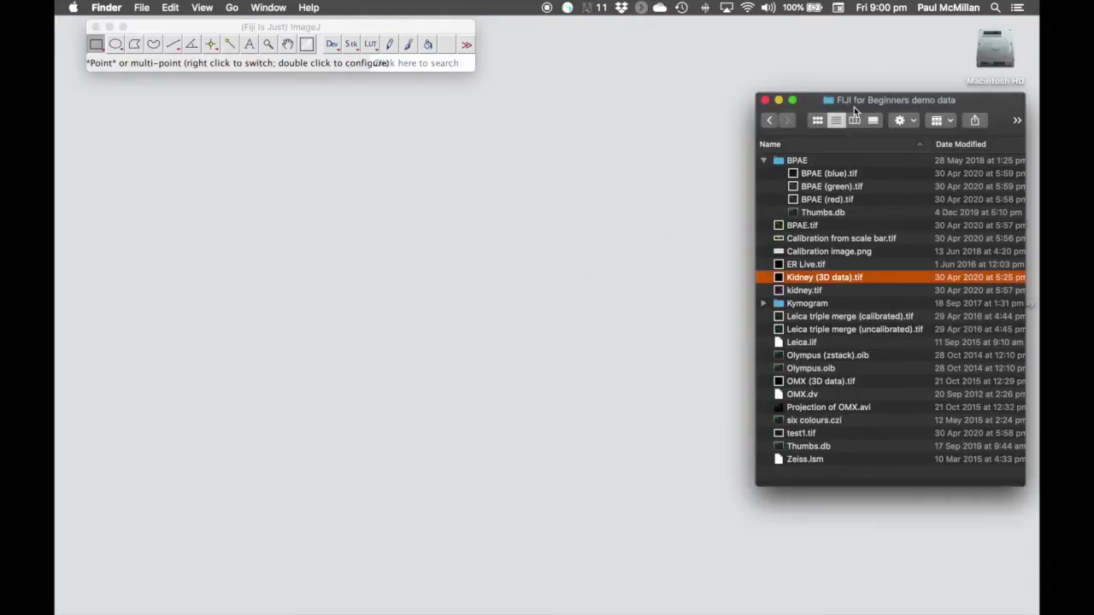
{"action": "left_click", "coordinate": [817, 381]}
{"action": "left_click_drag", "start_coordinate": [803, 386], "coordinate": [319, 70]}
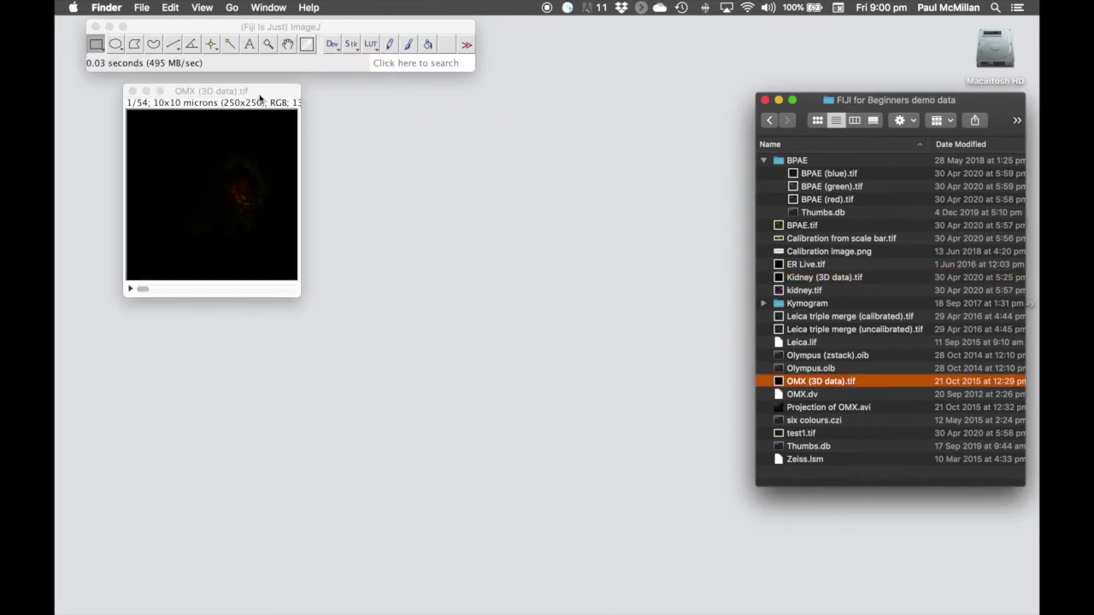
{"action": "left_click", "coordinate": [264, 100]}
{"action": "mouse_move", "coordinate": [142, 291]}
{"action": "left_mouse_down"}
{"action": "mouse_move", "coordinate": [273, 297]}
{"action": "mouse_move", "coordinate": [139, 298]}
{"action": "left_mouse_up"}
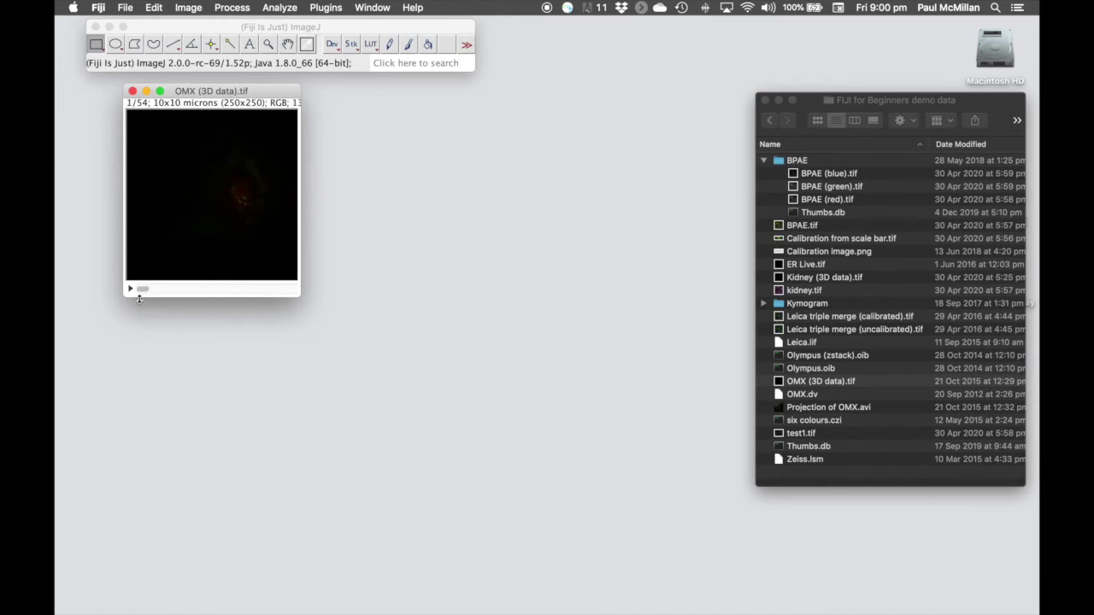
Step: Make a montage of the OMX stack with 8 columns, 7 rows and scale factor 0.25, enlarge it for viewing and close it
{"action": "left_click", "coordinate": [188, 8]}
{"action": "mouse_move", "coordinate": [222, 96]}
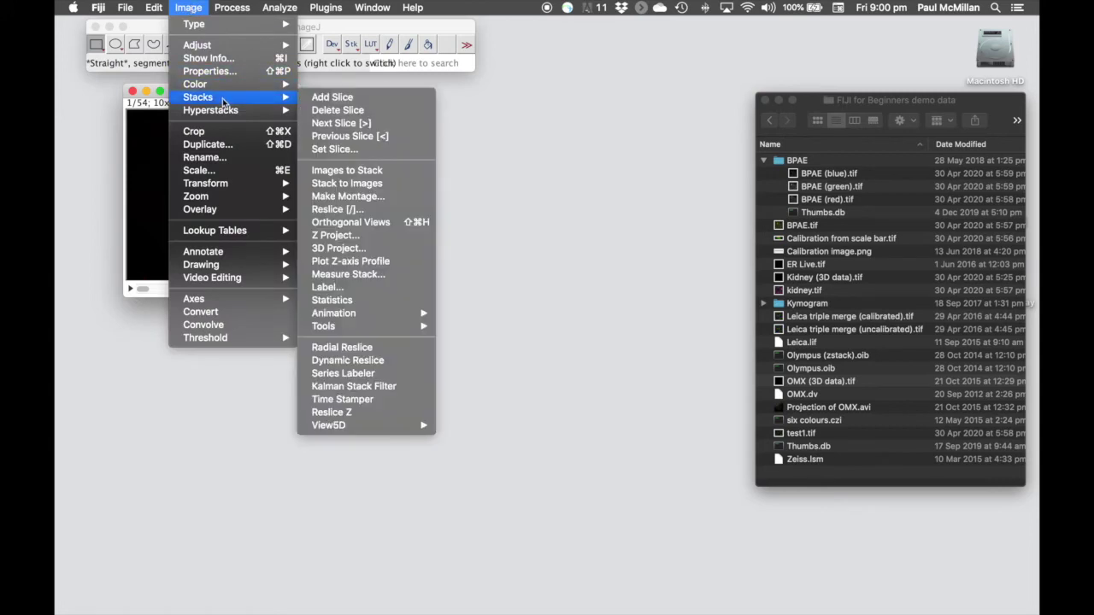
{"action": "left_click", "coordinate": [378, 198]}
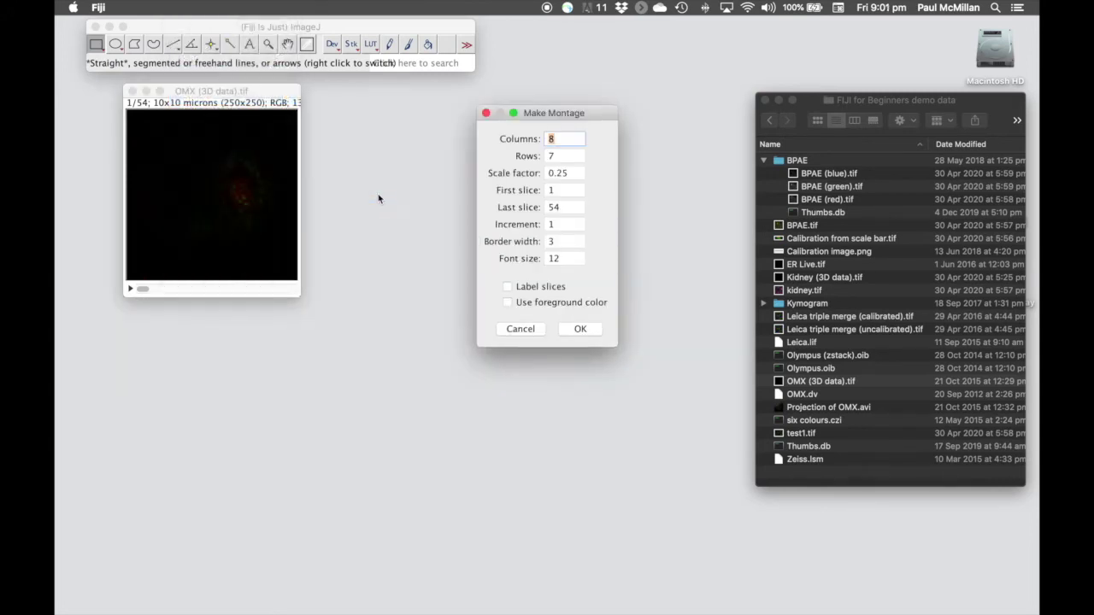
{"action": "left_click_drag", "start_coordinate": [549, 115], "coordinate": [411, 98]}
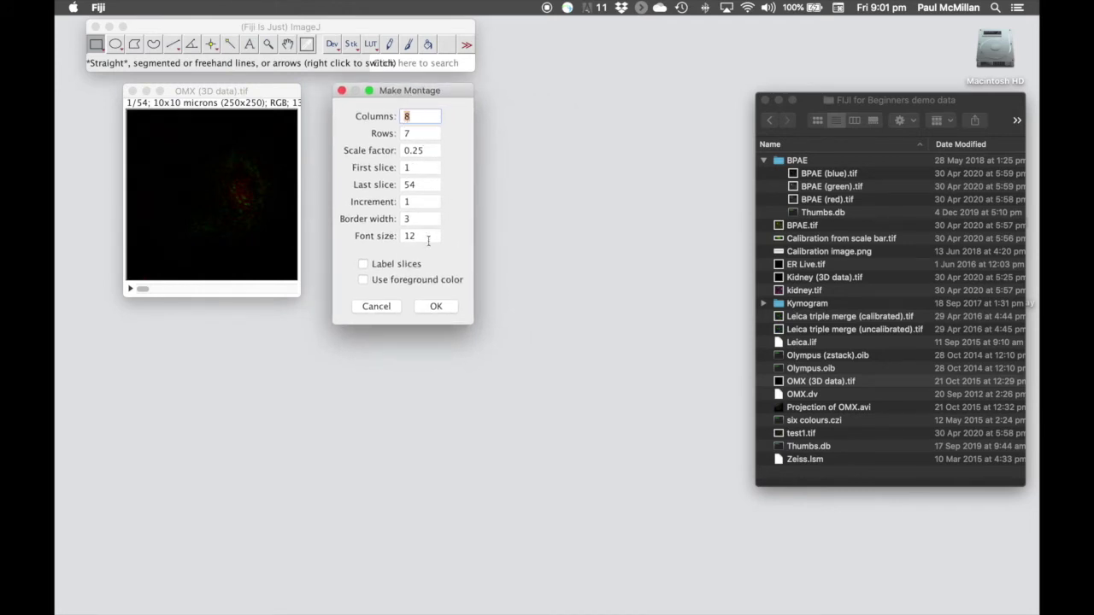
{"action": "left_click", "coordinate": [431, 306]}
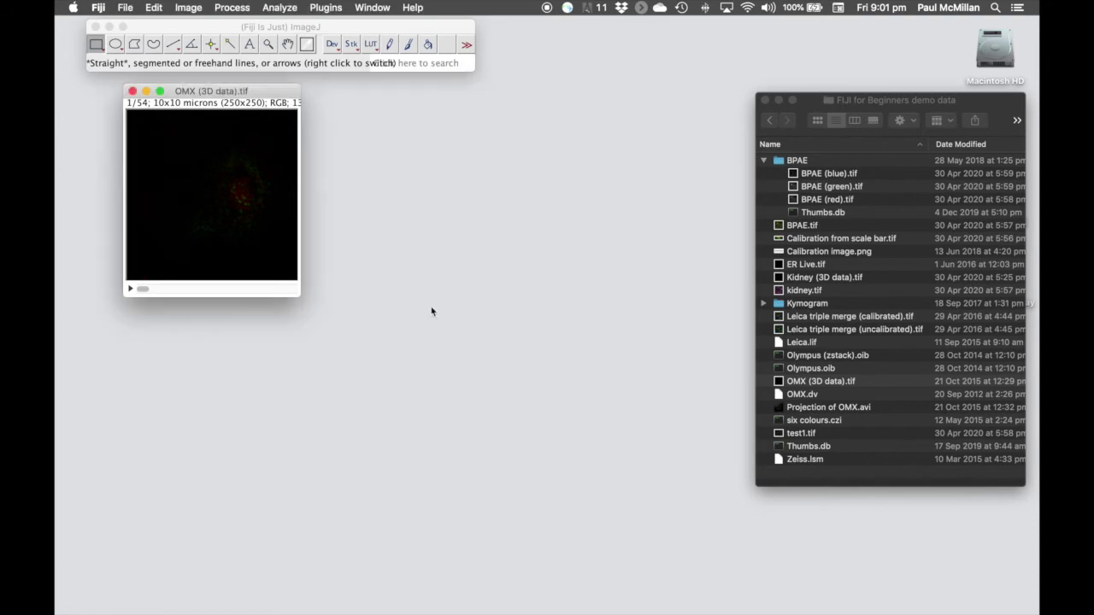
{"action": "left_click_drag", "start_coordinate": [373, 105], "coordinate": [332, 90]}
{"action": "key", "text": "plus"}
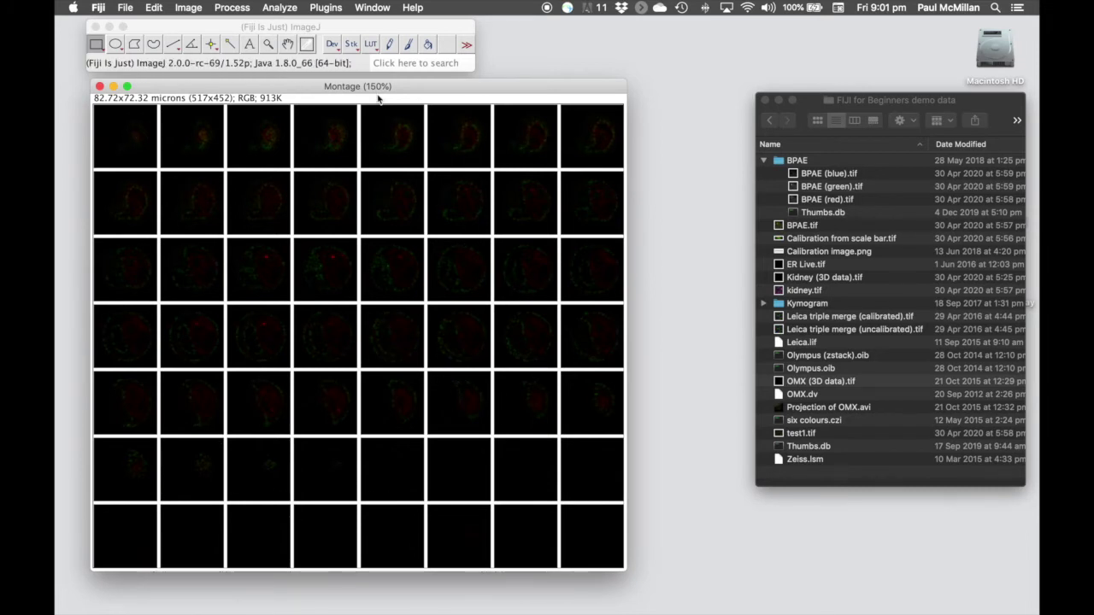
{"action": "left_click", "coordinate": [99, 87]}
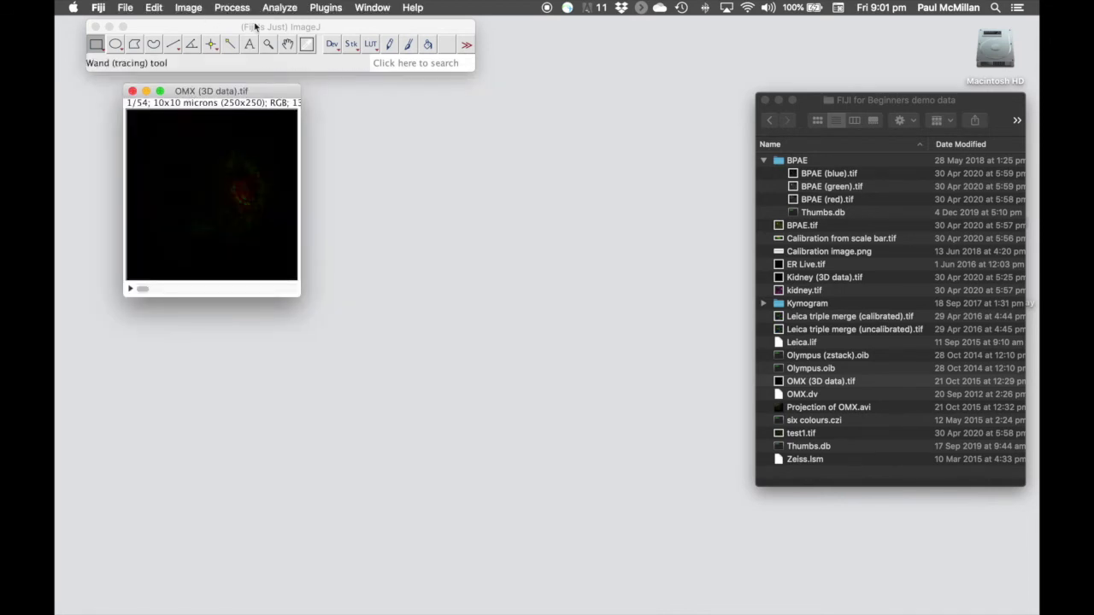
Step: Set up a new montage of the OMX stack with 3 columns, 3 rows and scale factor 1
{"action": "left_click", "coordinate": [352, 48]}
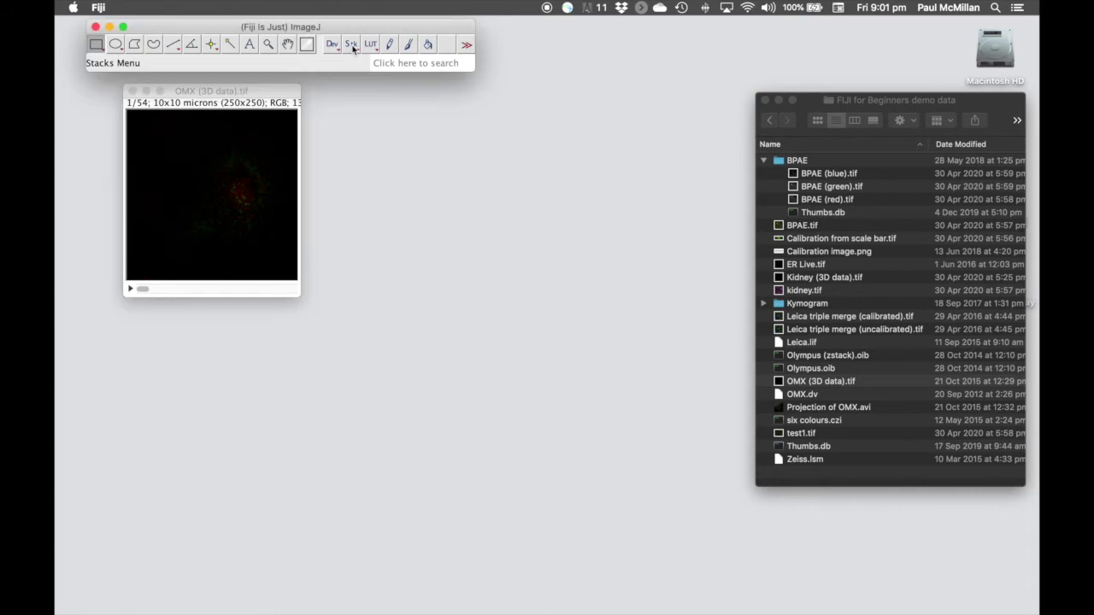
{"action": "left_click", "coordinate": [352, 48]}
{"action": "left_click", "coordinate": [352, 48]}
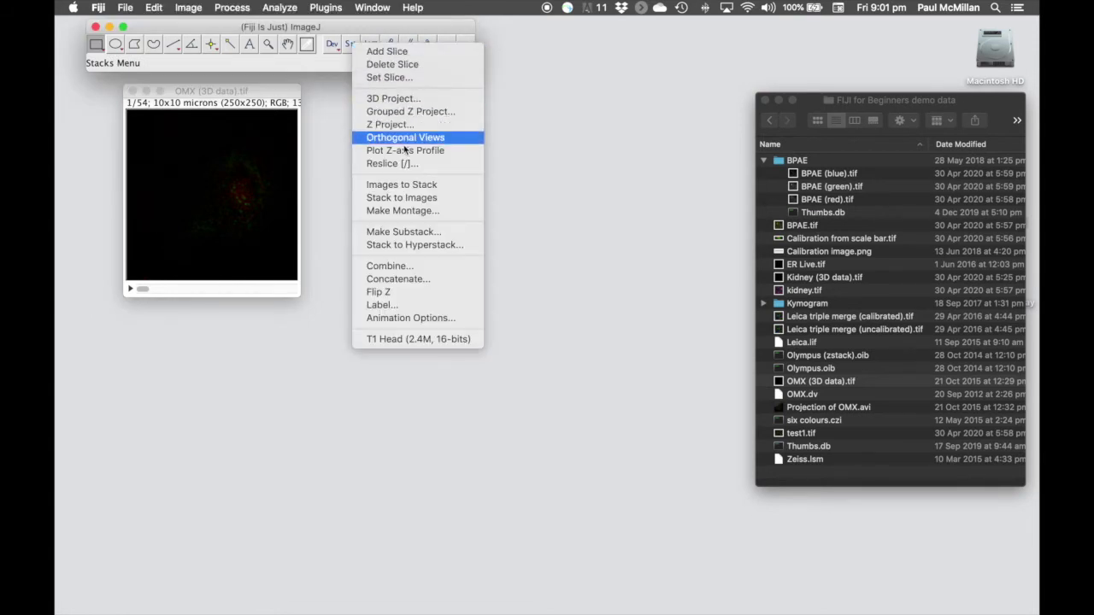
{"action": "left_click", "coordinate": [426, 212]}
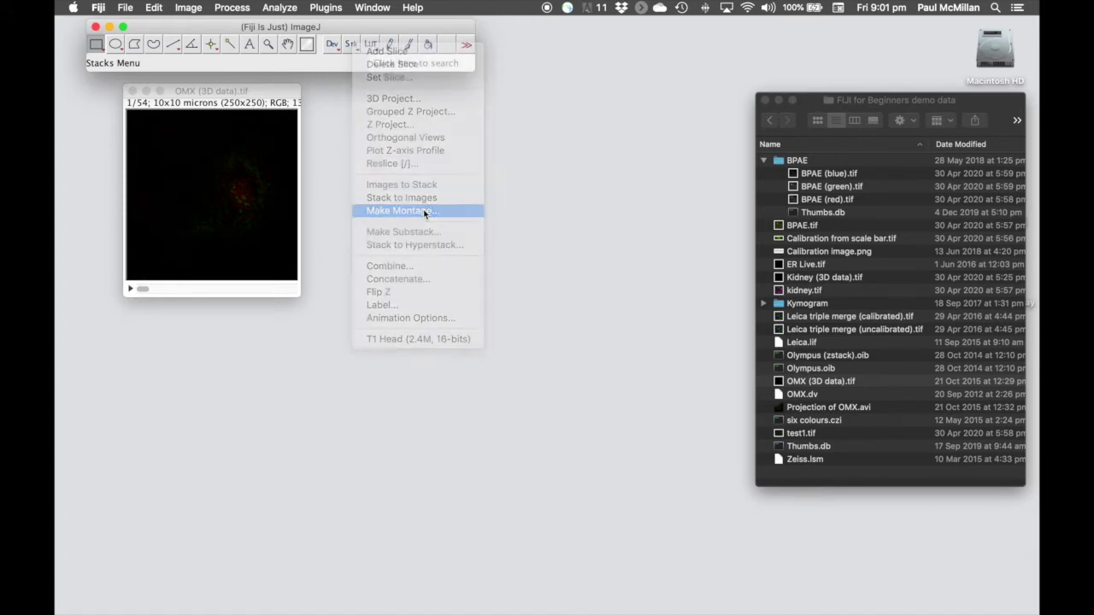
{"action": "left_click_drag", "start_coordinate": [591, 116], "coordinate": [475, 100]}
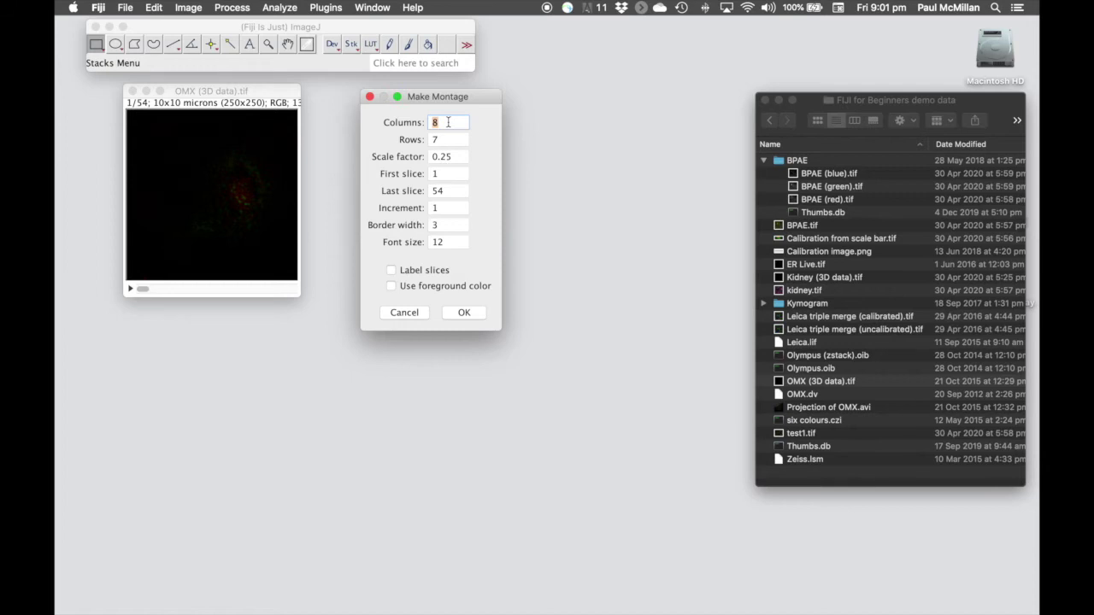
{"action": "type", "text": "3"}
{"action": "key", "text": "Tab"}
{"action": "type", "text": "3"}
{"action": "key", "text": "Tab"}
{"action": "type", "text": "1"}
Step: Set the montage's slice increment to 5, keeping slices 1 to 54, and generate the montage
{"action": "left_click", "coordinate": [441, 175]}
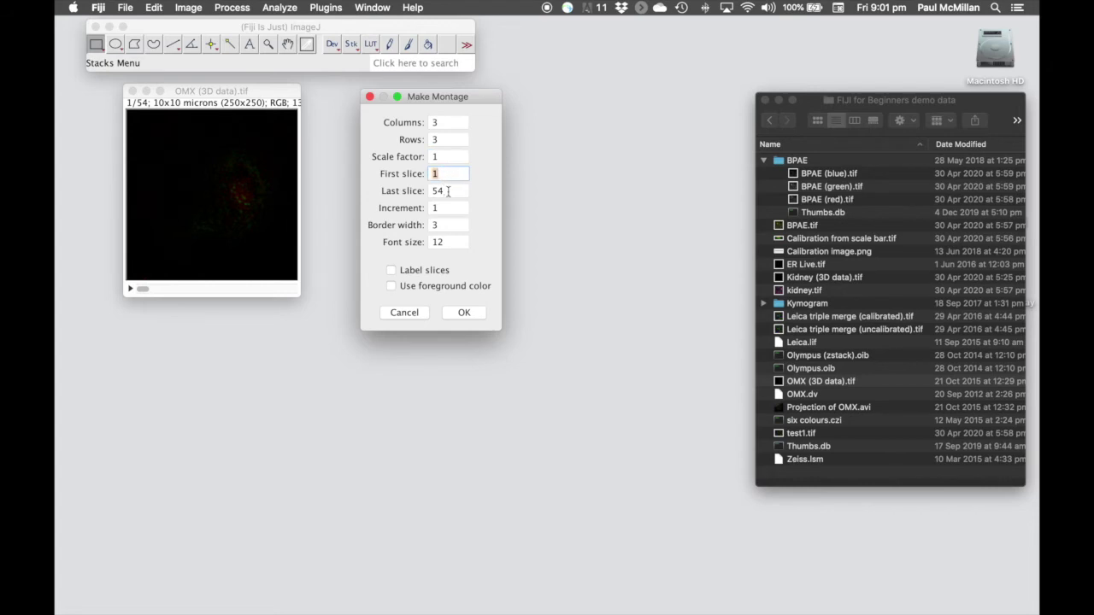
{"action": "left_click", "coordinate": [447, 191]}
{"action": "left_click", "coordinate": [446, 209]}
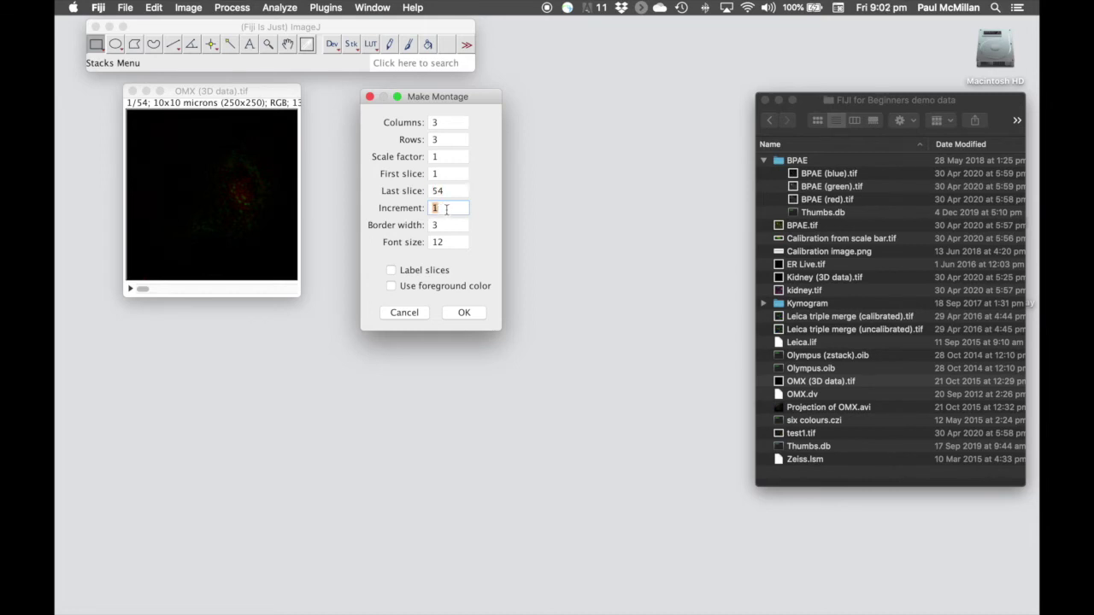
{"action": "type", "text": "5"}
{"action": "left_click", "coordinate": [464, 313]}
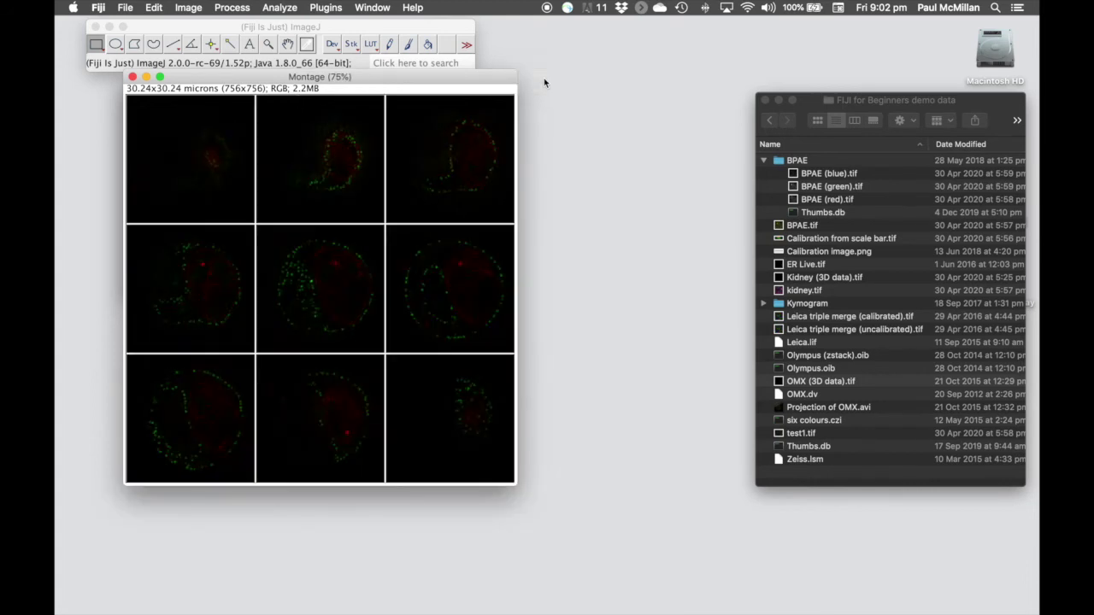
{"action": "key", "text": "minus"}
{"action": "left_click_drag", "start_coordinate": [481, 80], "coordinate": [663, 93]}
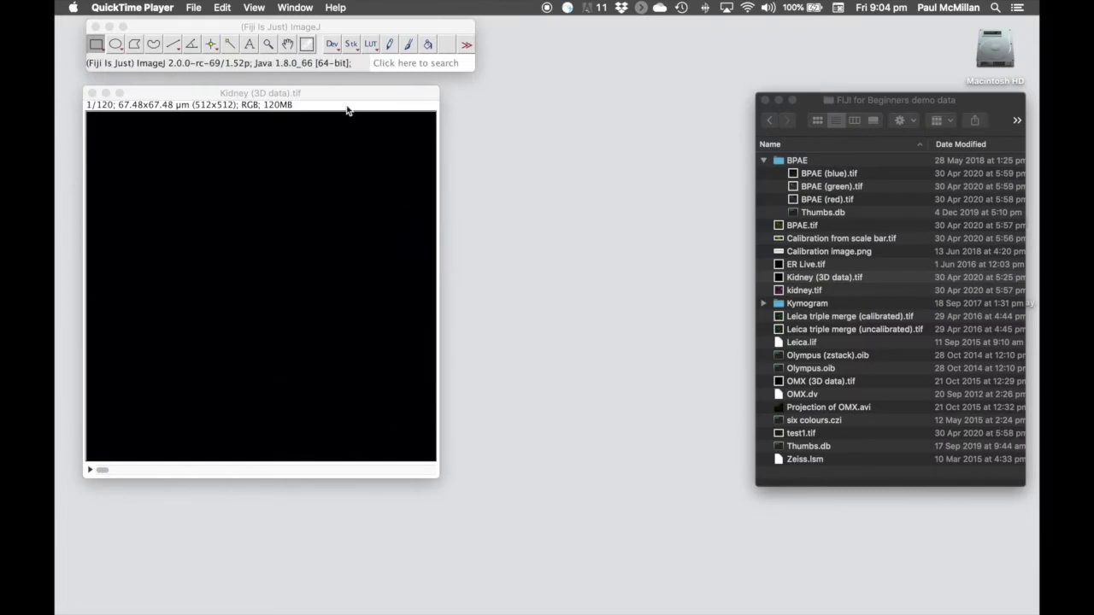
Step: Browse the Kidney (3D data).tif stack to slice 68, and play and stop its animation
{"action": "left_click", "coordinate": [342, 101]}
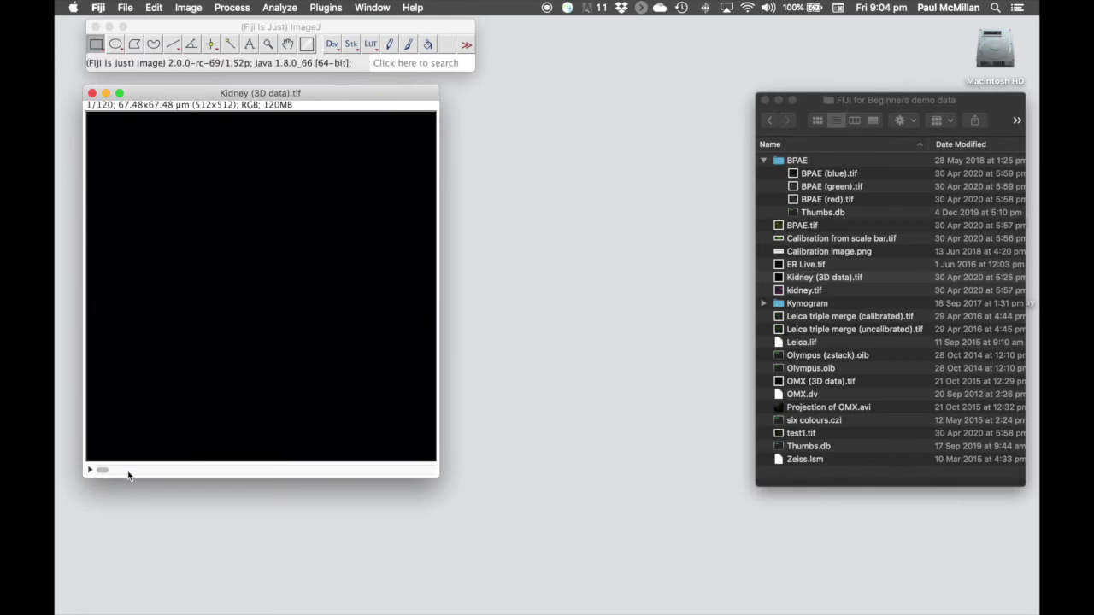
{"action": "left_click_drag", "start_coordinate": [101, 470], "coordinate": [288, 481]}
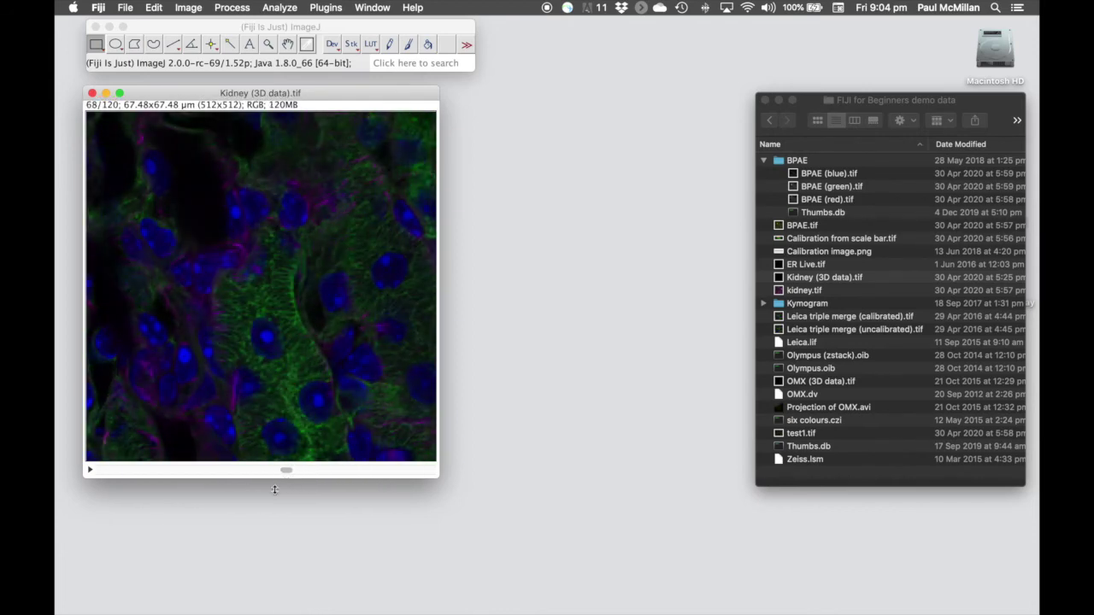
{"action": "left_click", "coordinate": [90, 471]}
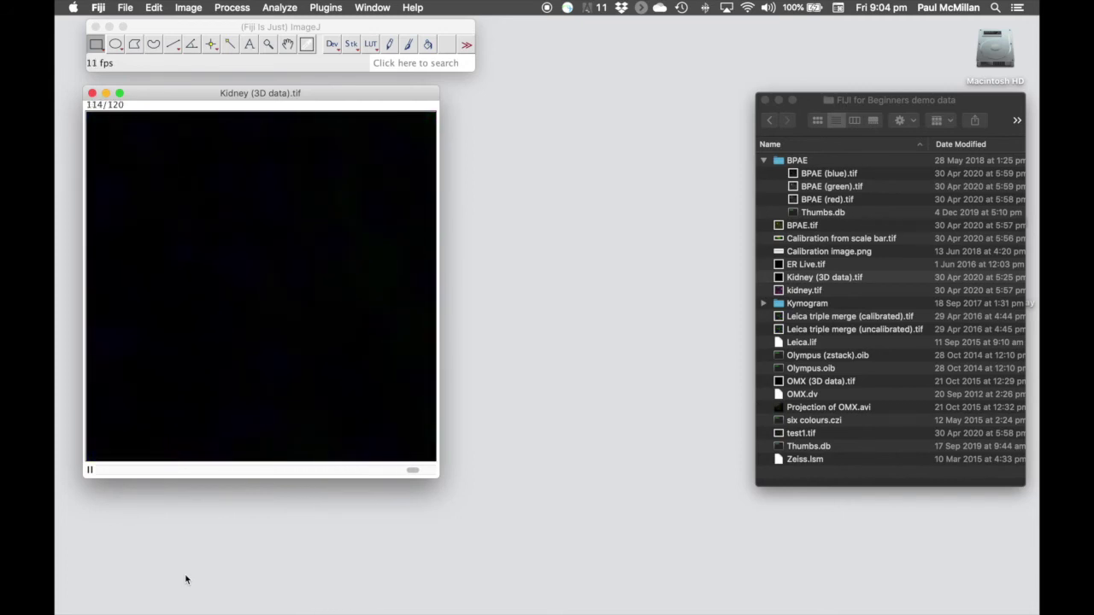
{"action": "left_click", "coordinate": [90, 470]}
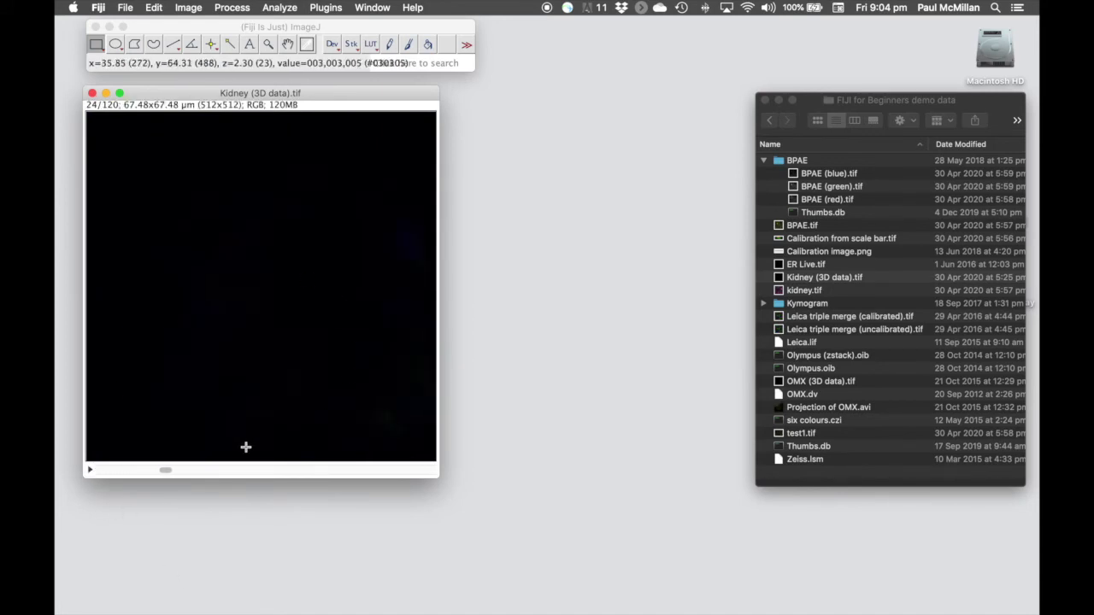
Step: Limit the kidney stack's animation to frames 27 through 110 at 10 fps, play it and stop it
{"action": "right_click", "coordinate": [90, 470]}
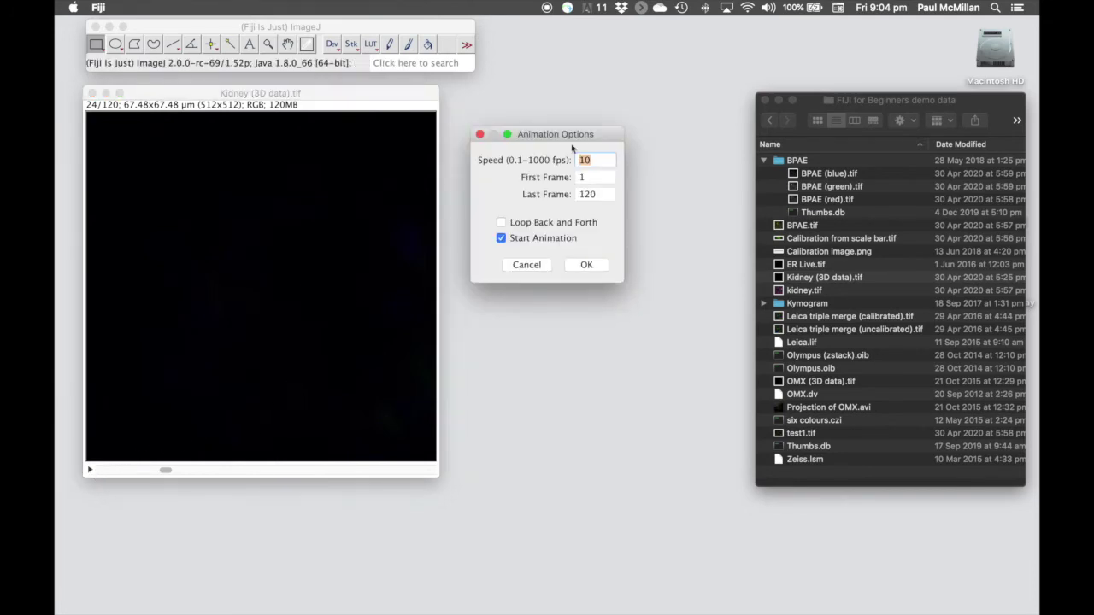
{"action": "left_click_drag", "start_coordinate": [573, 139], "coordinate": [560, 131]}
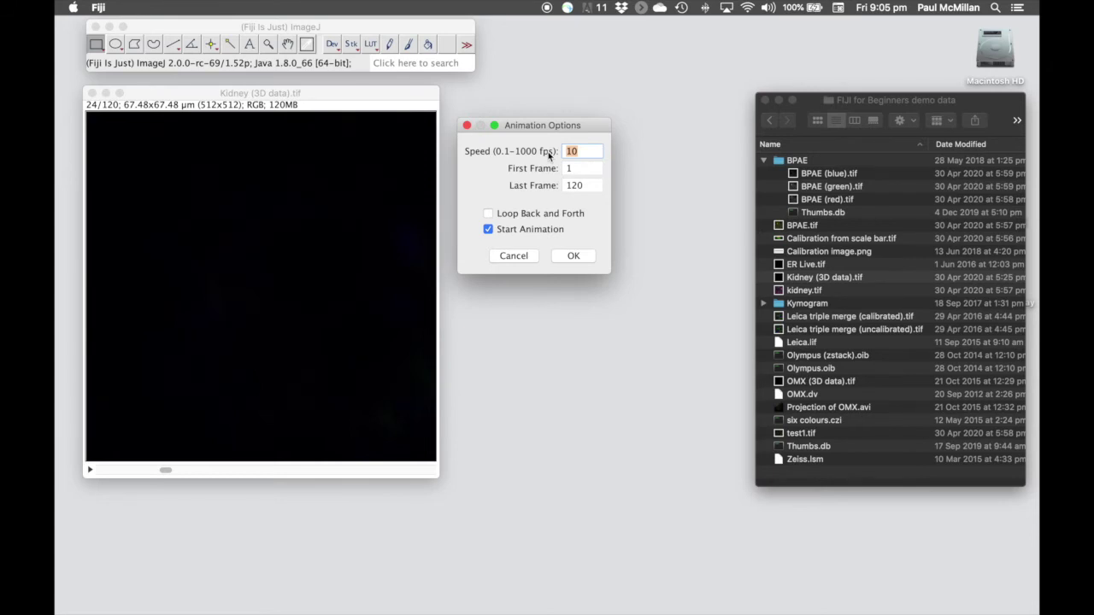
{"action": "left_click", "coordinate": [576, 168]}
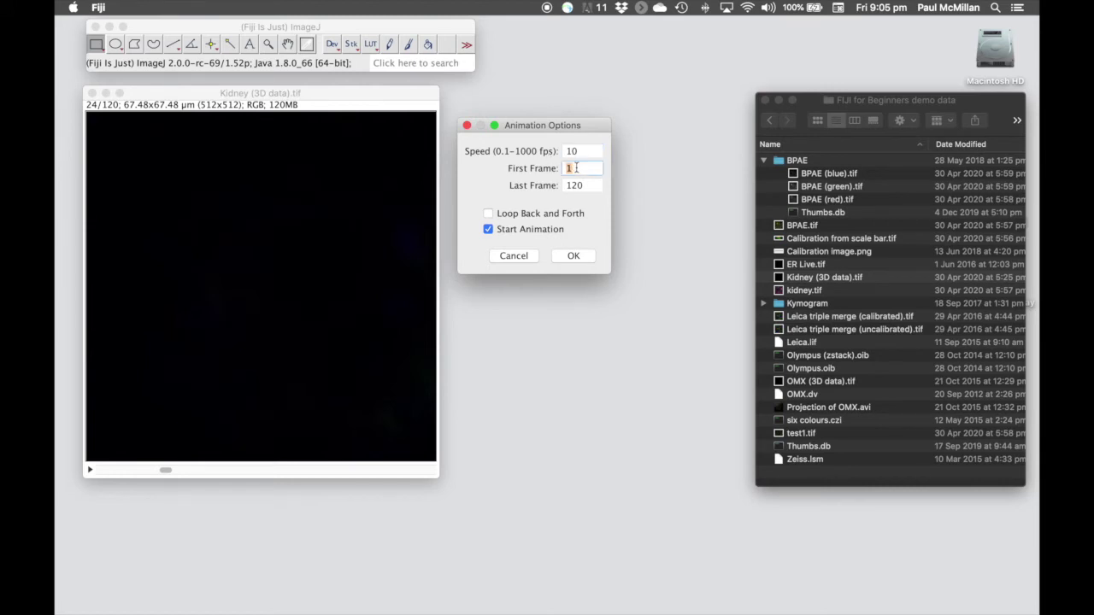
{"action": "type", "text": "27"}
{"action": "key", "text": "Tab"}
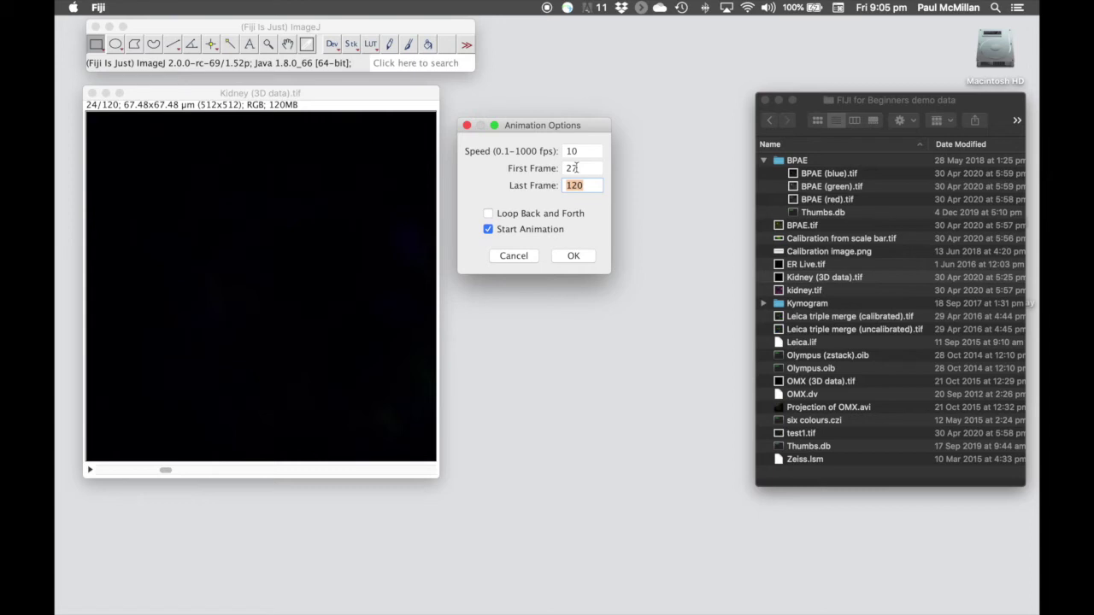
{"action": "type", "text": "110"}
{"action": "left_click", "coordinate": [581, 257]}
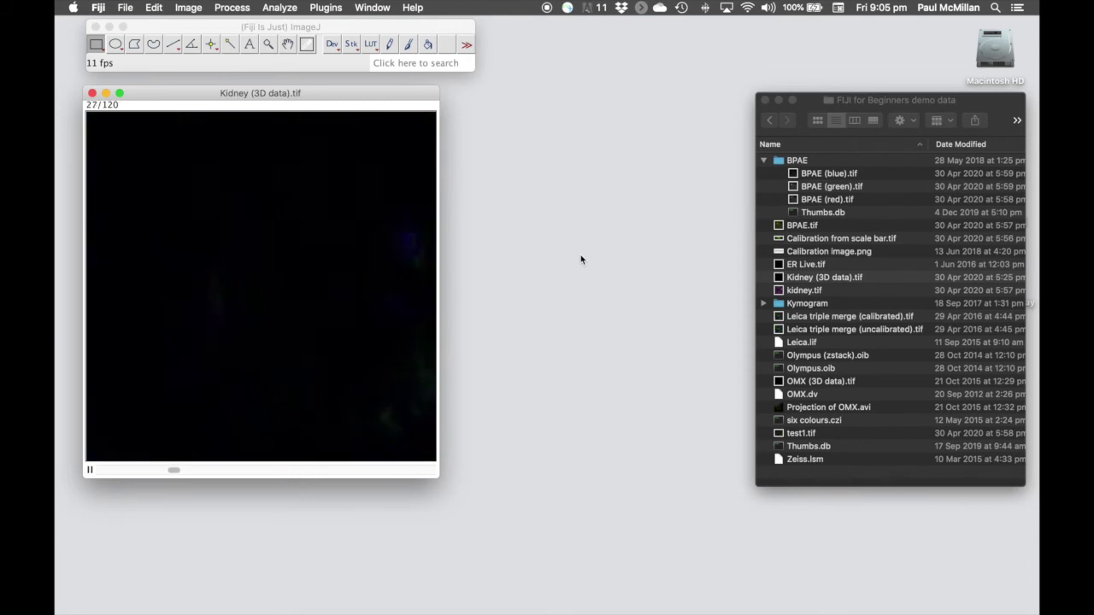
{"action": "left_click", "coordinate": [90, 471]}
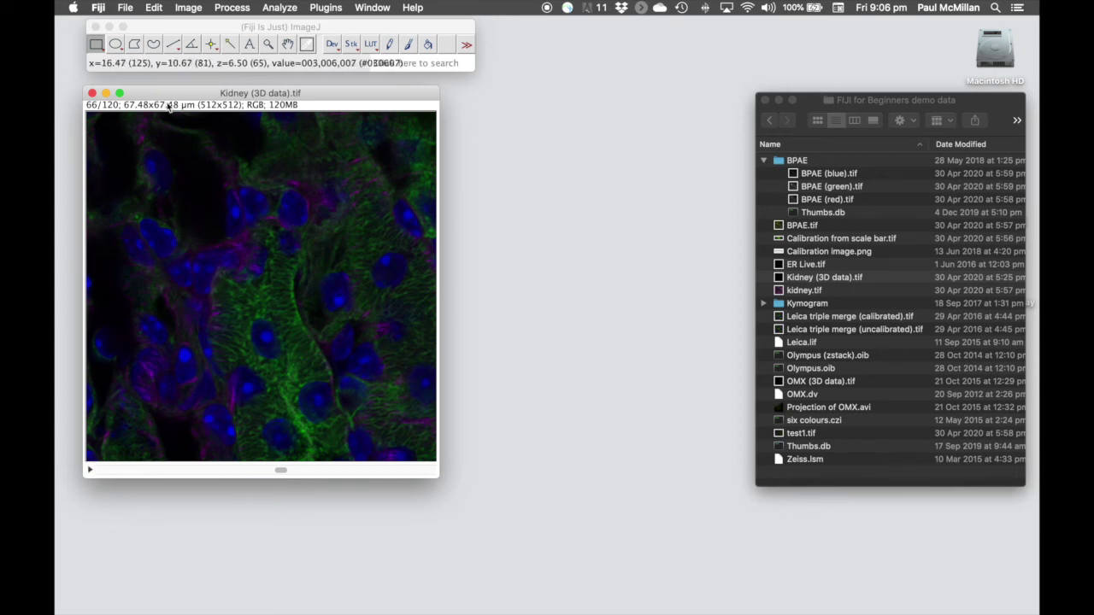
Step: Save the kidney stack in AVI format with compression set to None and a frame rate of 10 fps
{"action": "left_click", "coordinate": [132, 11]}
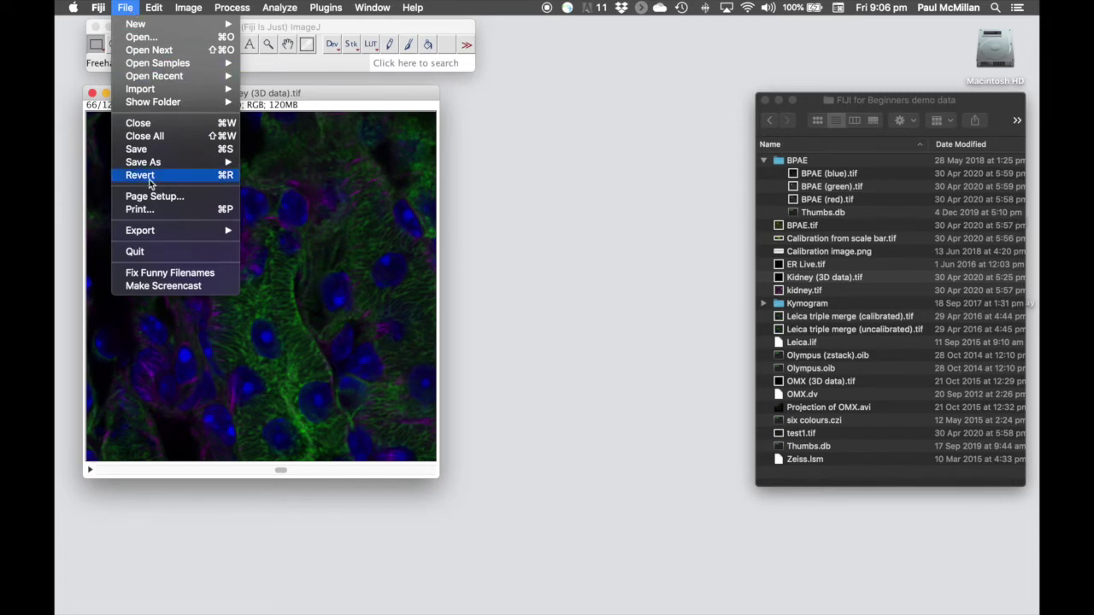
{"action": "mouse_move", "coordinate": [153, 166]}
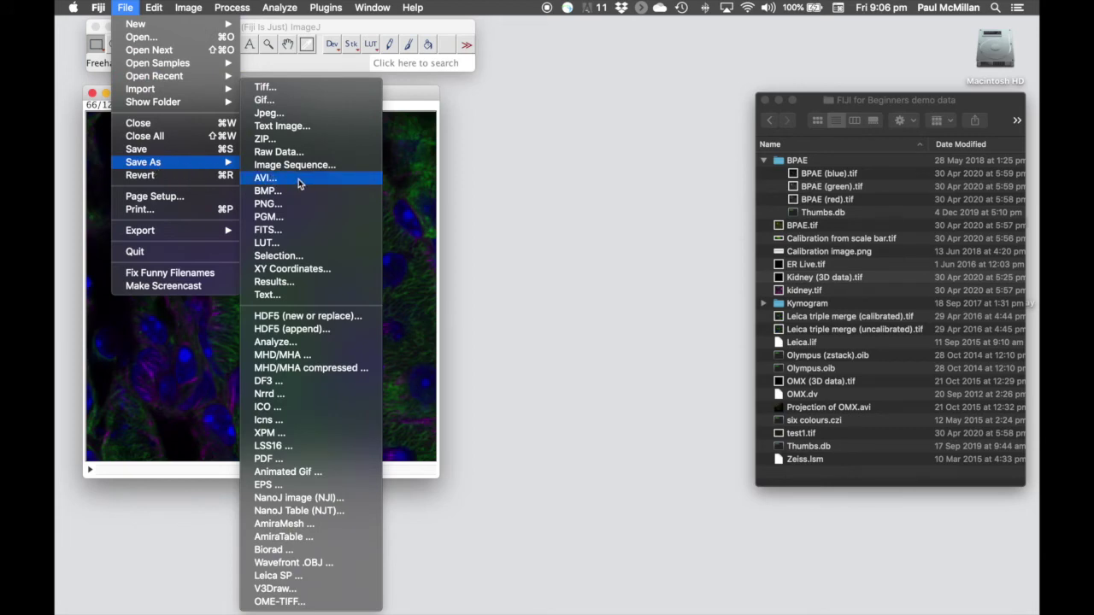
{"action": "left_click", "coordinate": [298, 178]}
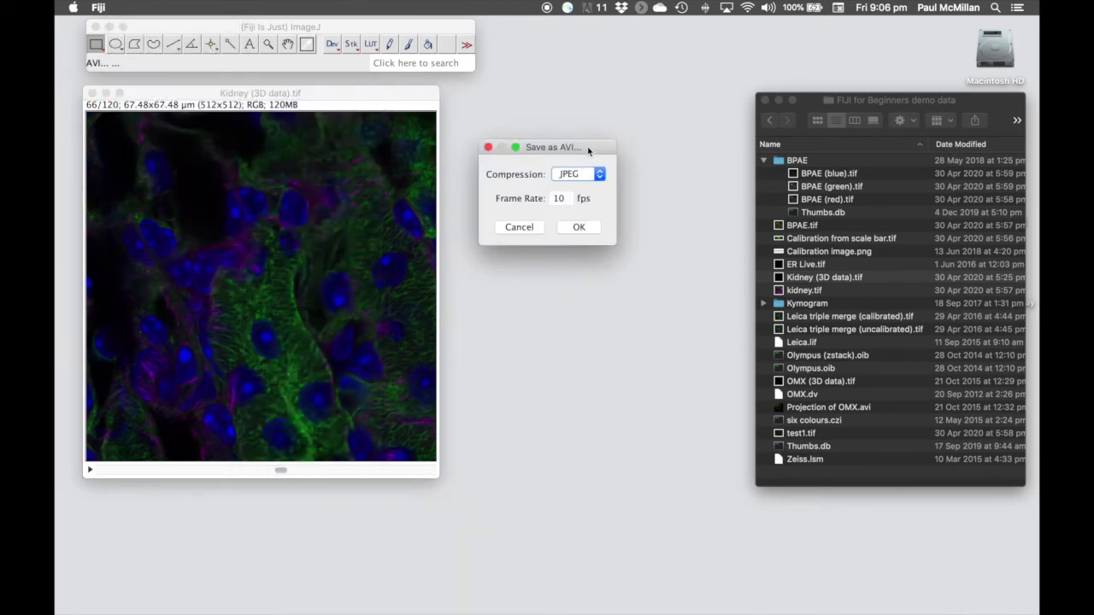
{"action": "left_click_drag", "start_coordinate": [588, 150], "coordinate": [560, 101]}
{"action": "left_click", "coordinate": [570, 126]}
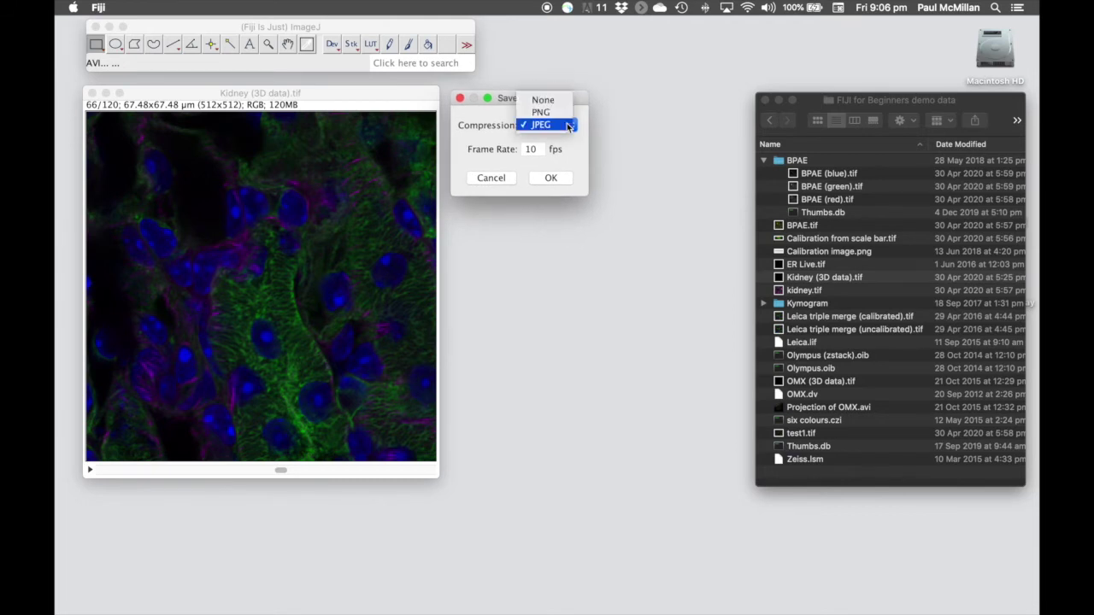
{"action": "left_click", "coordinate": [543, 100]}
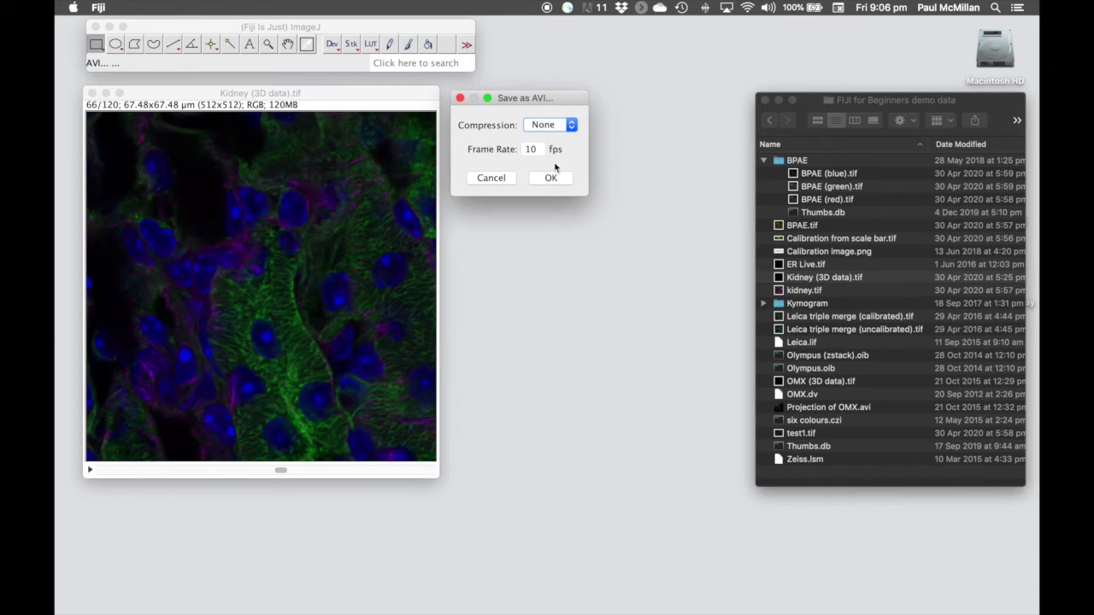
{"action": "left_click", "coordinate": [533, 149]}
{"action": "double_click", "coordinate": [528, 149]}
{"action": "left_click", "coordinate": [551, 178]}
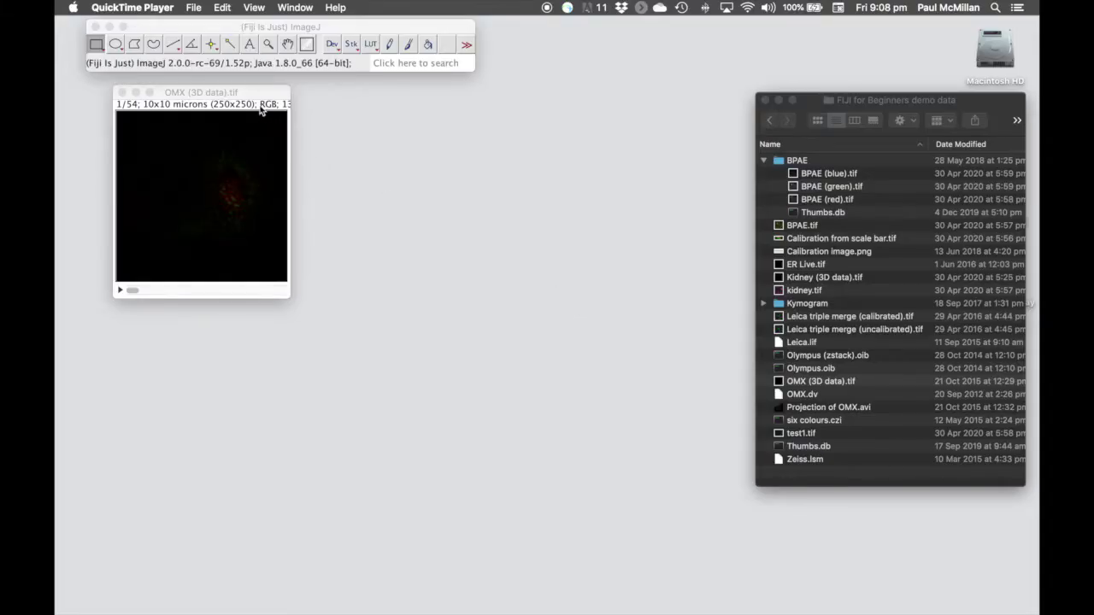
Step: Play the OMX (3D data).tif stack as an animation and stop it
{"action": "left_click", "coordinate": [257, 98]}
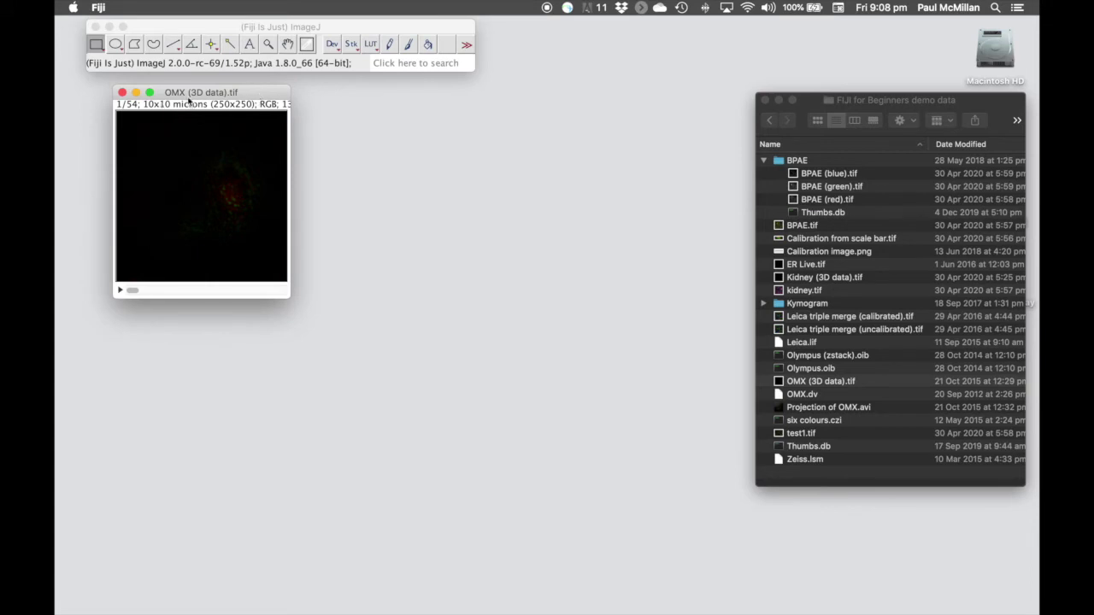
{"action": "left_click", "coordinate": [119, 291]}
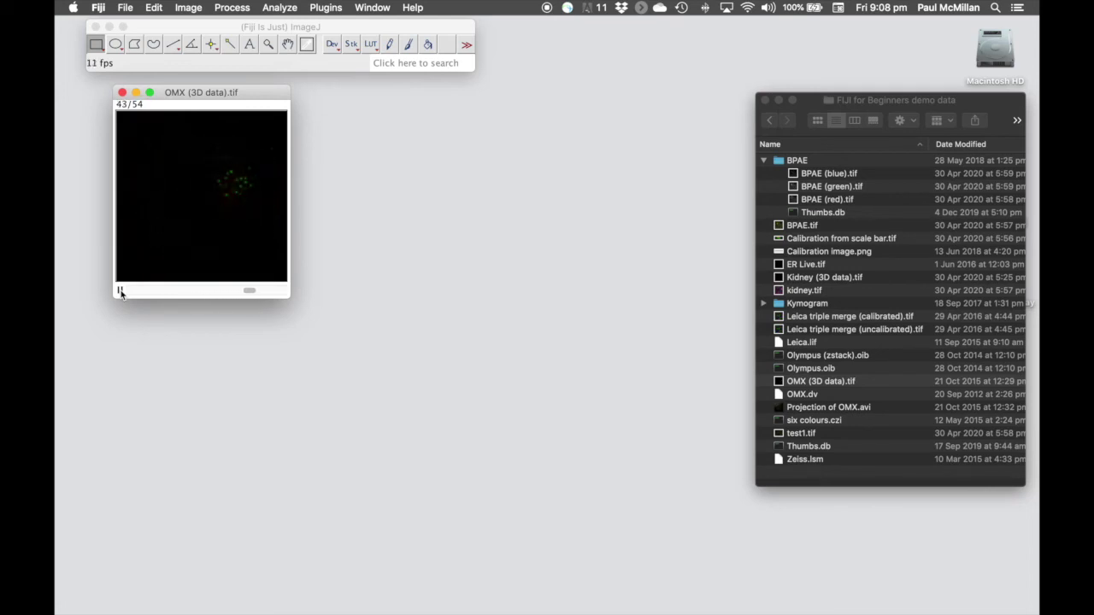
{"action": "left_click", "coordinate": [119, 291]}
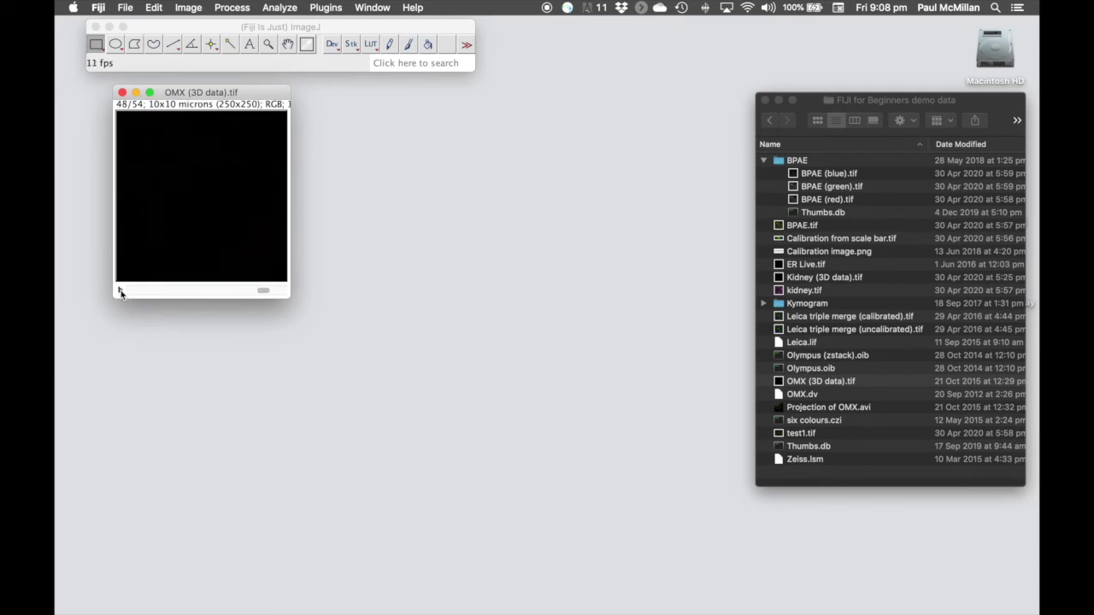
Step: Create a 3D projection of the OMX stack with Brightest Point, Y-Axis rotation, 0.12 micron slice spacing, 360 degrees total and 10 degree increments
{"action": "left_click", "coordinate": [353, 48]}
{"action": "left_click", "coordinate": [353, 48]}
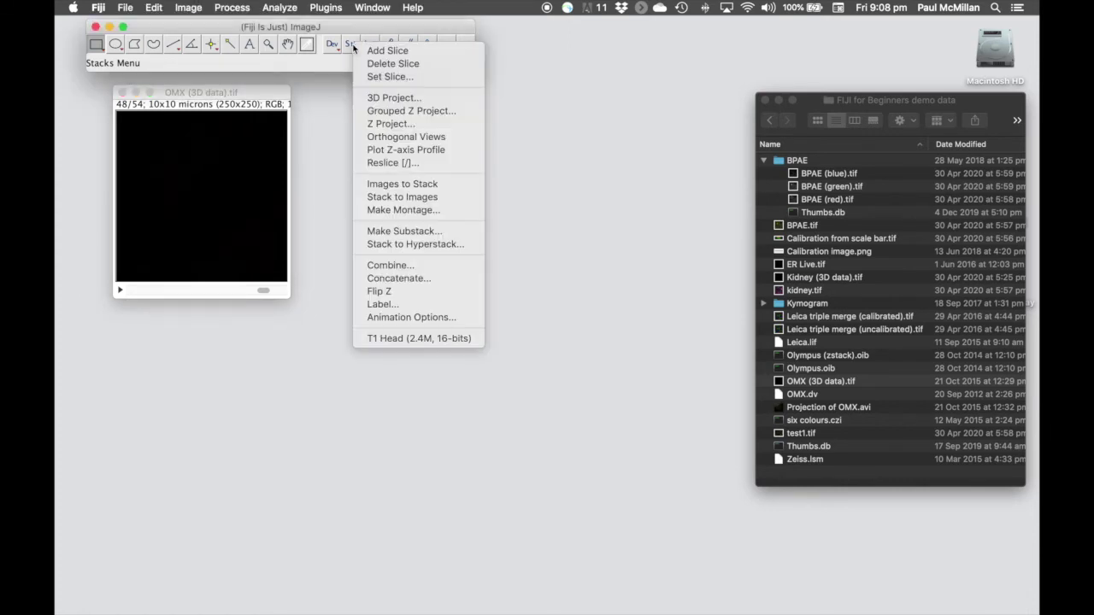
{"action": "left_click", "coordinate": [411, 99]}
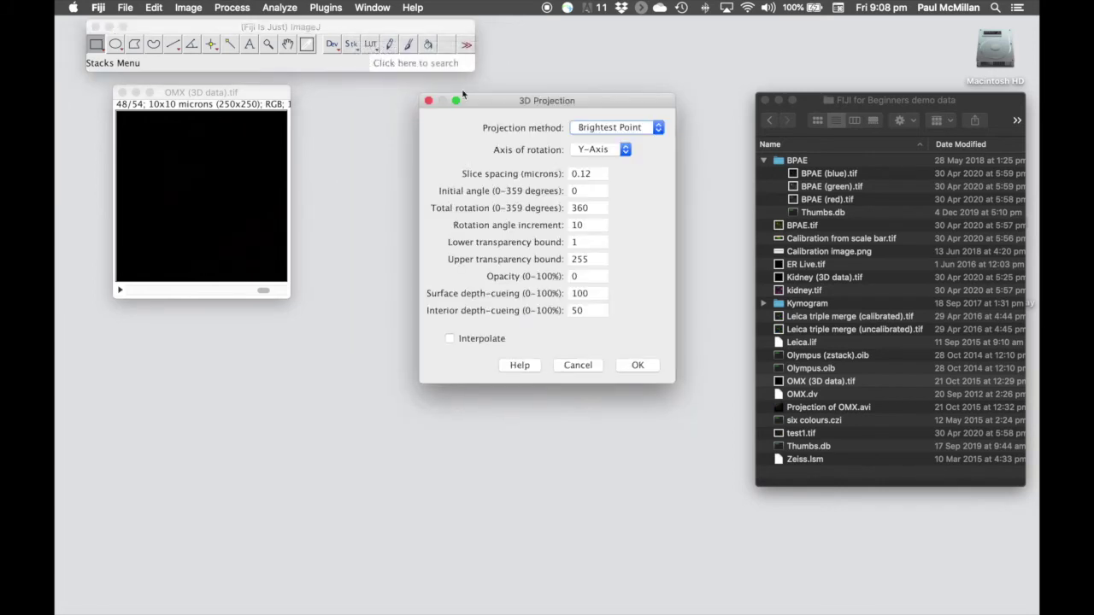
{"action": "left_click_drag", "start_coordinate": [508, 102], "coordinate": [425, 93]}
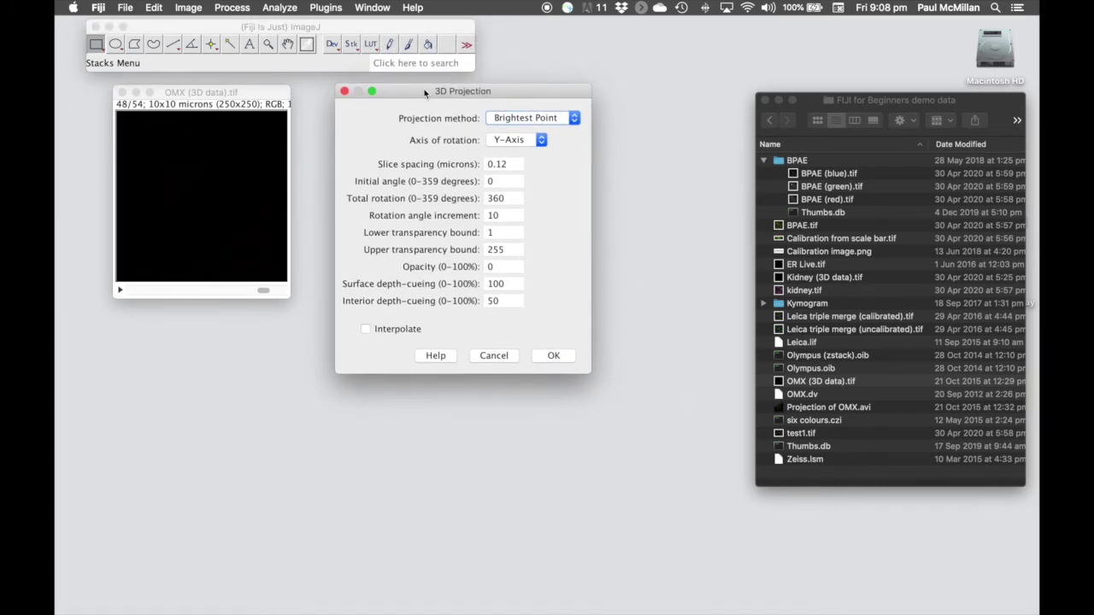
{"action": "left_click", "coordinate": [513, 141]}
{"action": "left_click", "coordinate": [561, 160]}
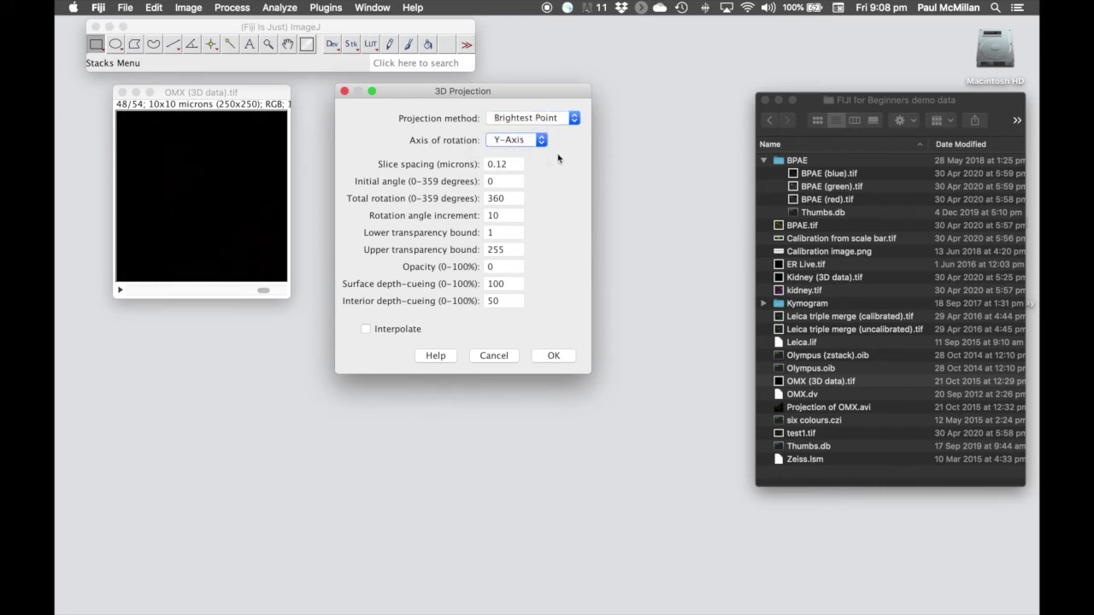
{"action": "left_click", "coordinate": [511, 164]}
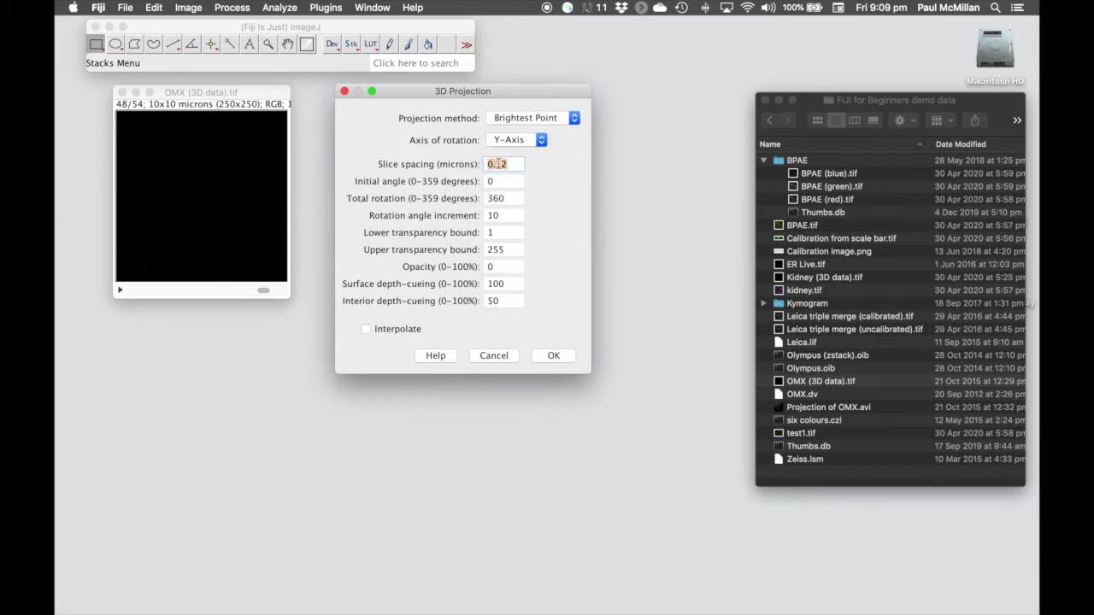
{"action": "left_click", "coordinate": [501, 181]}
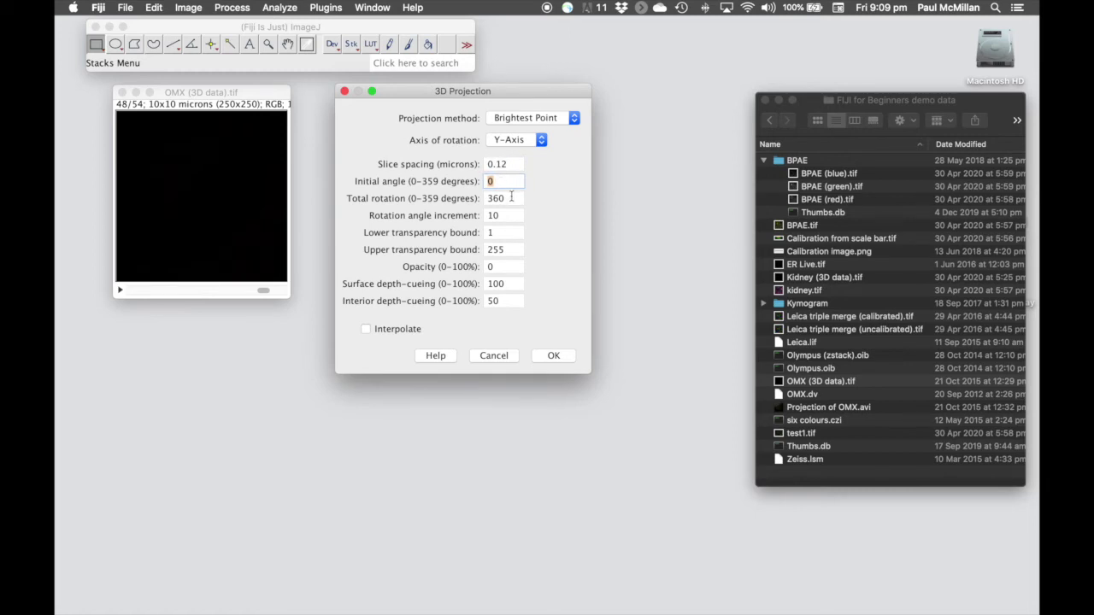
{"action": "left_click", "coordinate": [506, 214]}
{"action": "left_click", "coordinate": [553, 356]}
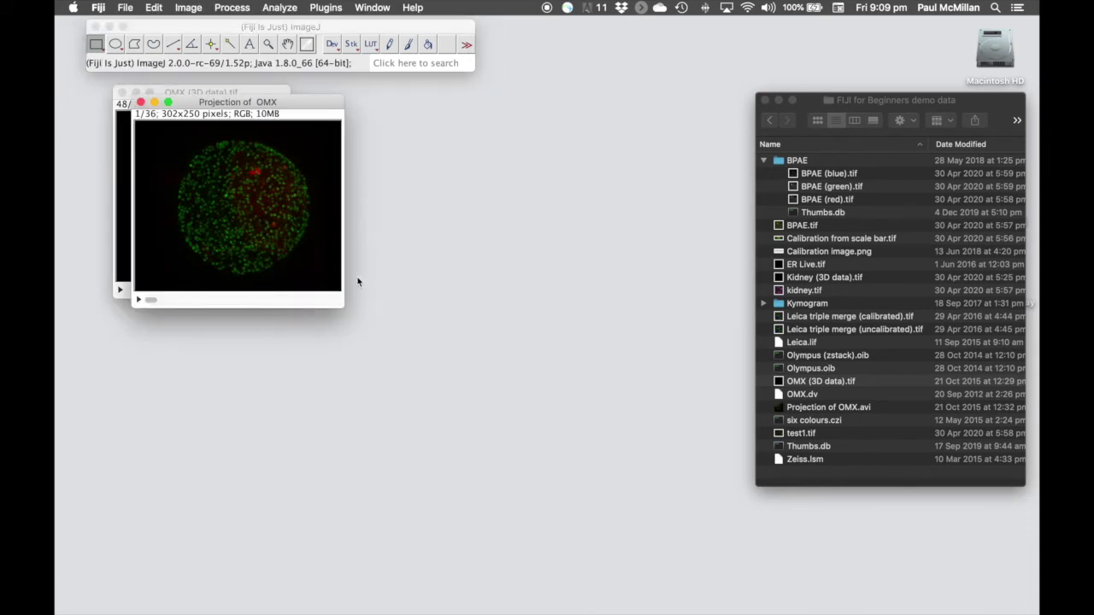
Step: Enlarge the OMX projection to 200%, play and stop its rotation animation, and close the projection
{"action": "key", "text": "plus"}
{"action": "key", "text": "plus"}
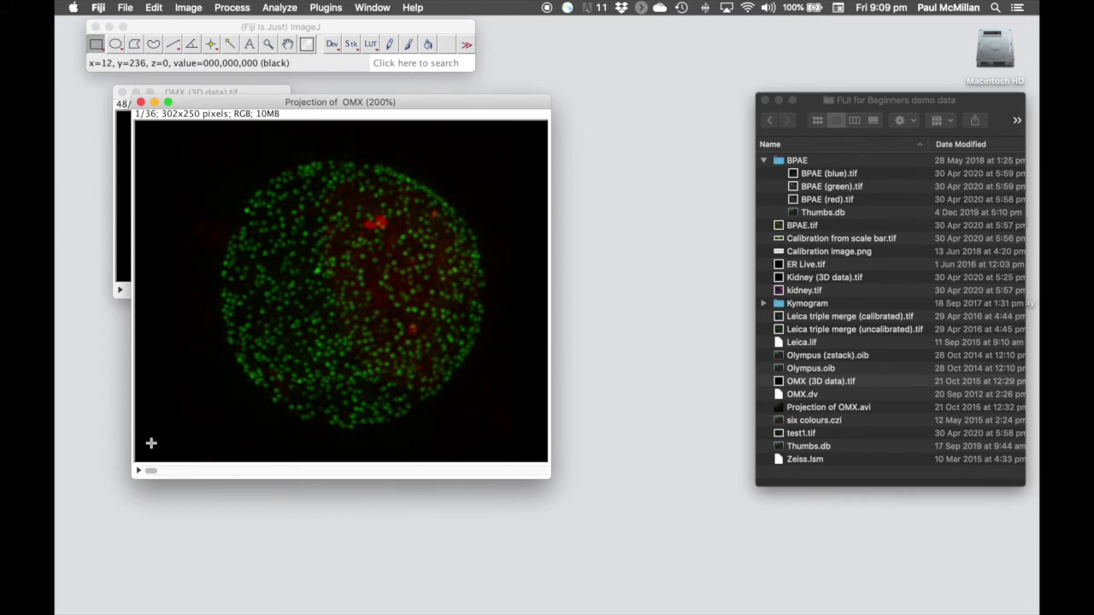
{"action": "left_click", "coordinate": [138, 471]}
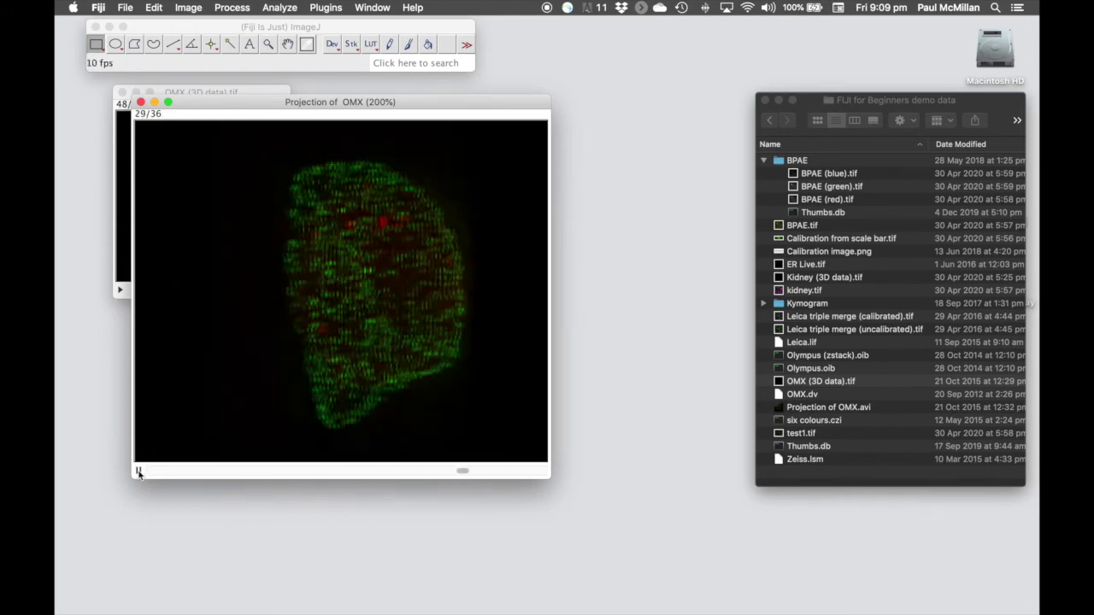
{"action": "left_click", "coordinate": [139, 471]}
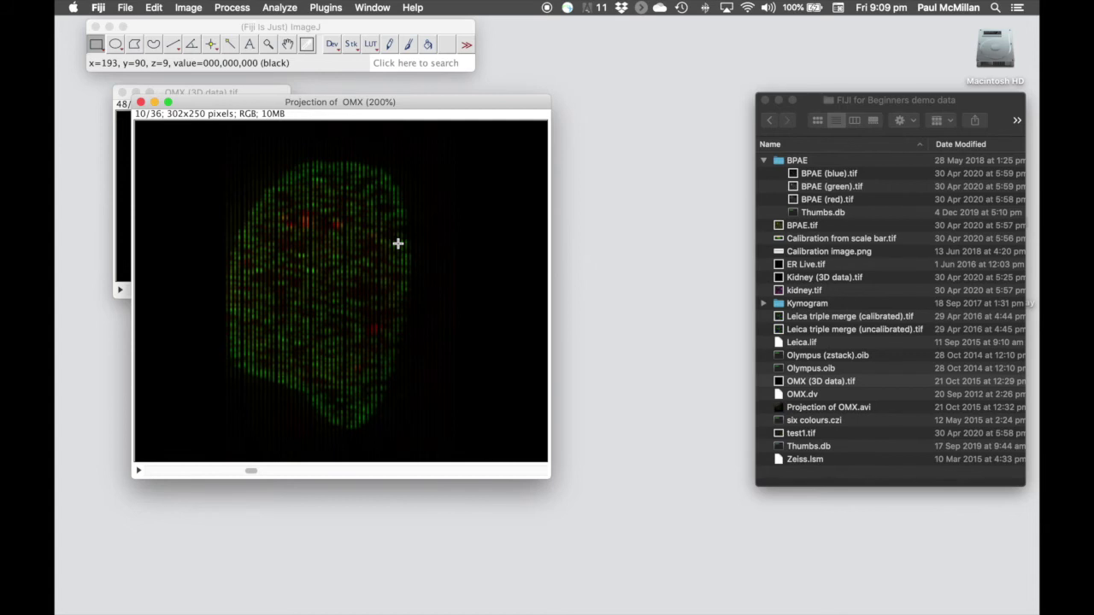
{"action": "left_click", "coordinate": [140, 103]}
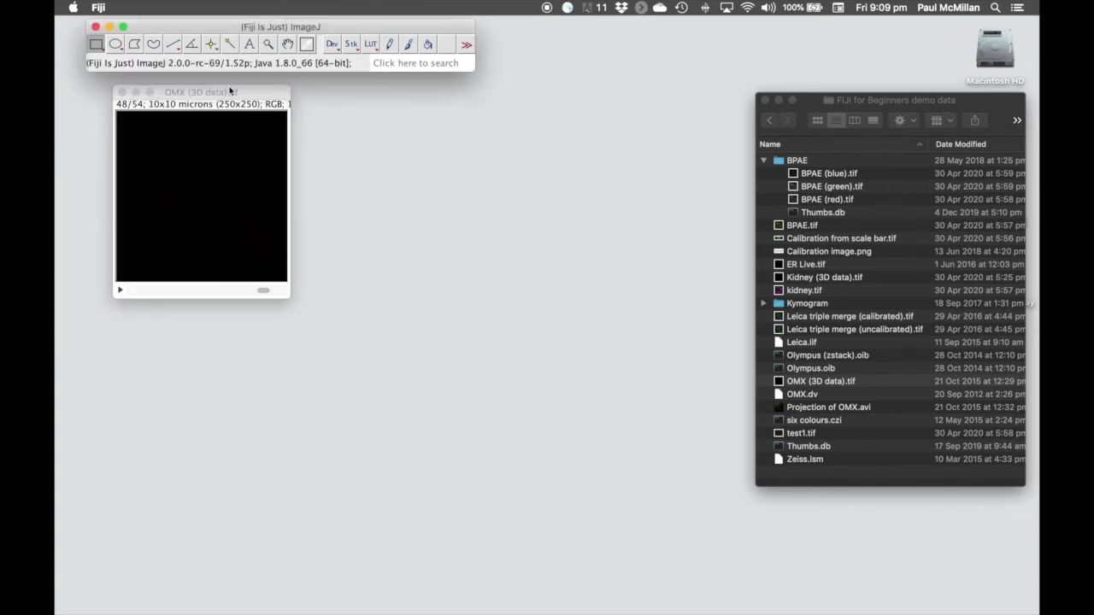
Step: Create a Brightest Point 3D projection of the OMX stack around the Y-Axis with Interpolate enabled
{"action": "left_click", "coordinate": [354, 51]}
{"action": "left_click", "coordinate": [355, 50]}
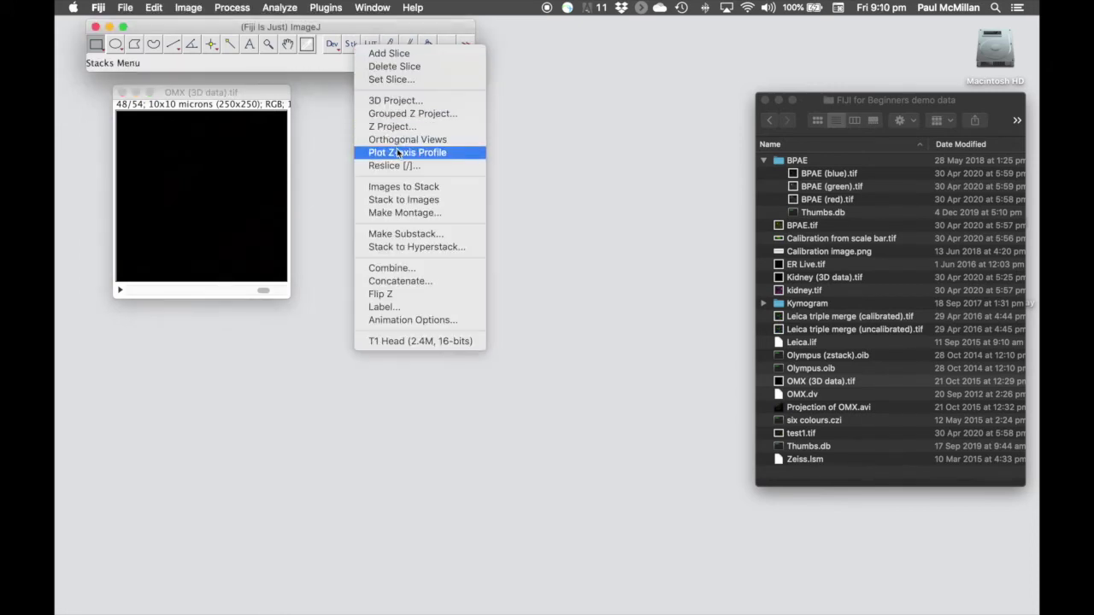
{"action": "left_click", "coordinate": [404, 102]}
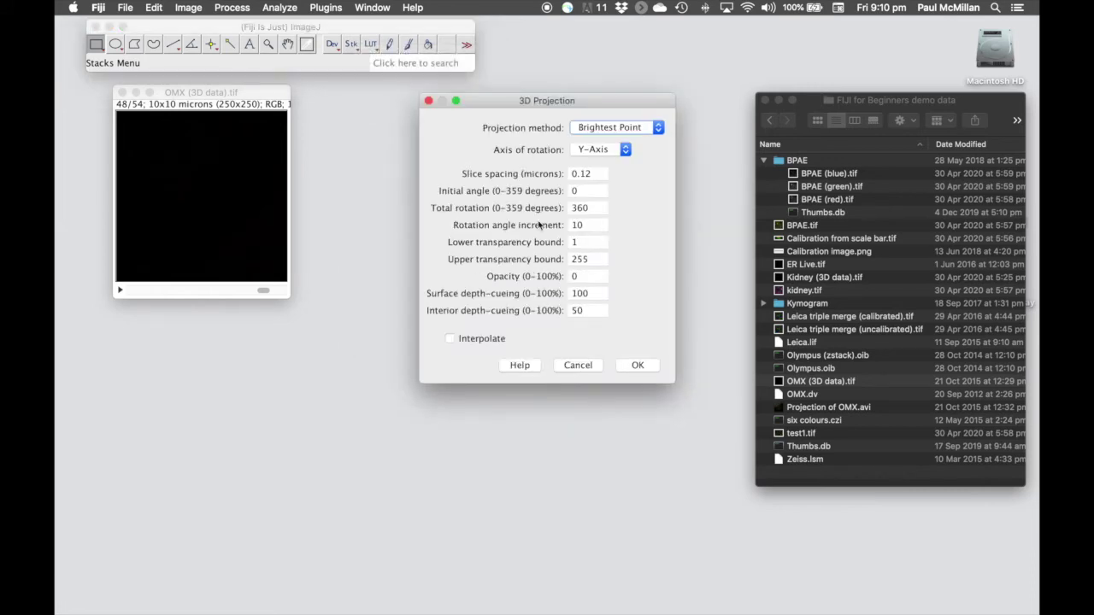
{"action": "left_click", "coordinate": [452, 341]}
{"action": "left_click", "coordinate": [637, 366]}
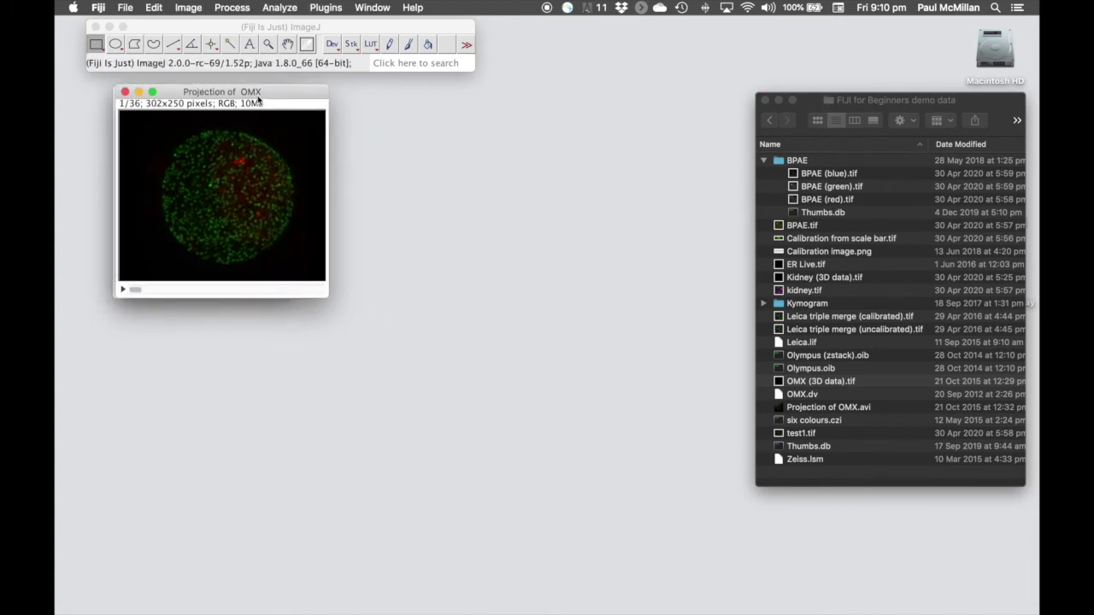
Step: Enlarge the interpolated OMX projection to 200% and play its rotation animation
{"action": "key", "text": "plus"}
{"action": "key", "text": "plus"}
{"action": "key", "text": "minus"}
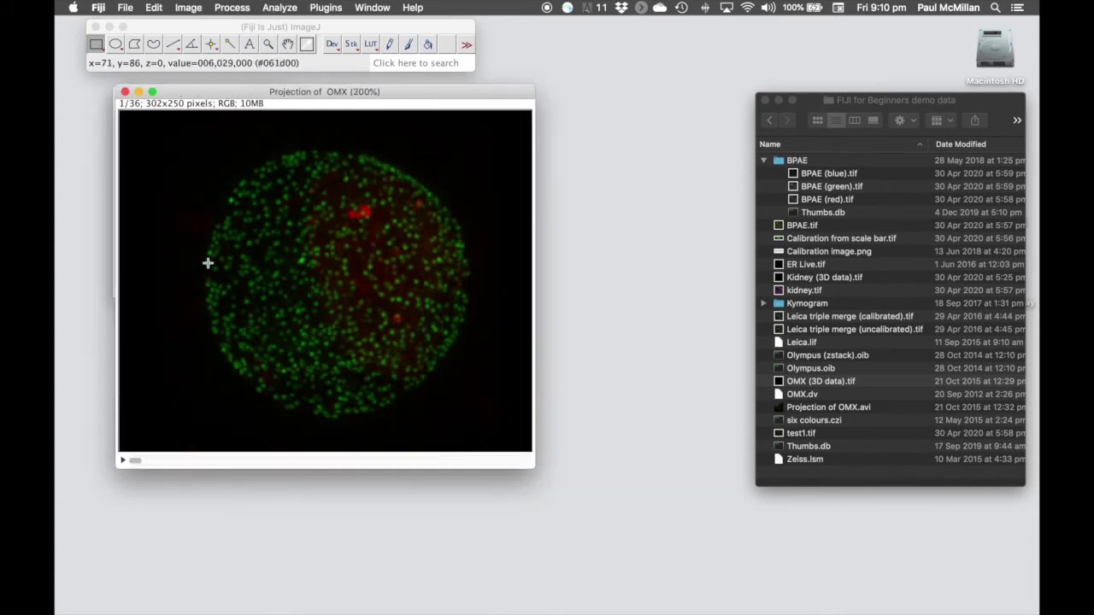
{"action": "left_click", "coordinate": [123, 461]}
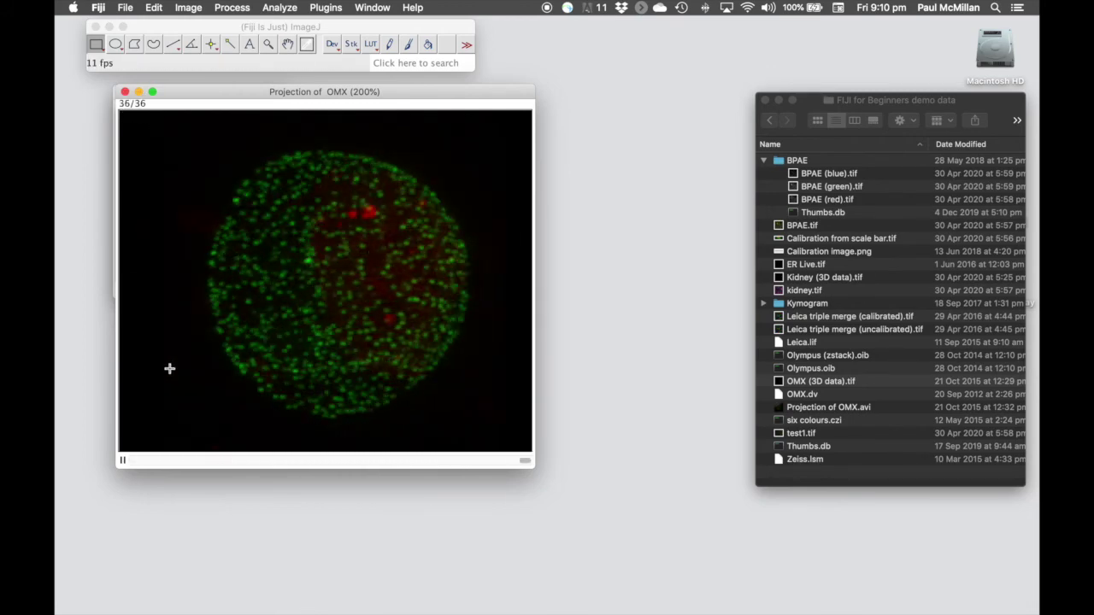
Step: Set the OMX projection's animation speed to 7 fps and stop the playback
{"action": "right_click", "coordinate": [123, 462]}
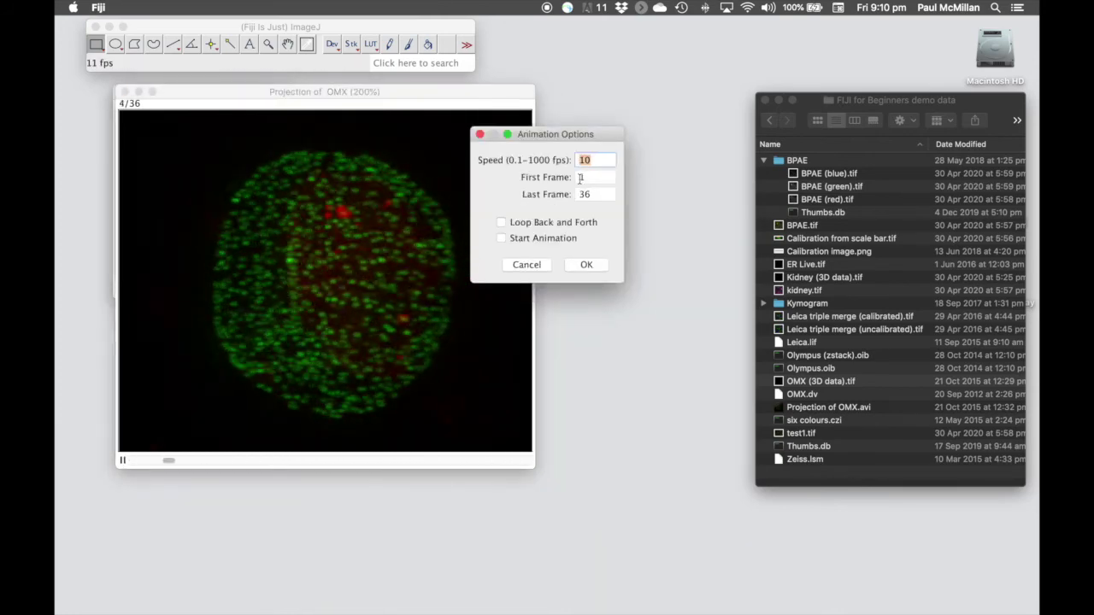
{"action": "type", "text": "7"}
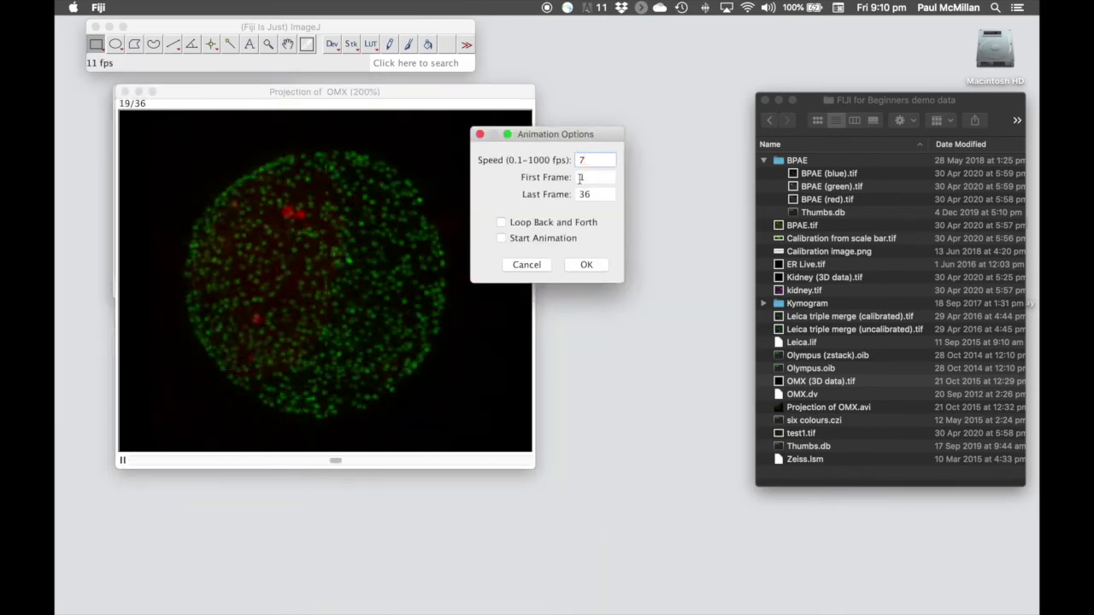
{"action": "left_click", "coordinate": [603, 269]}
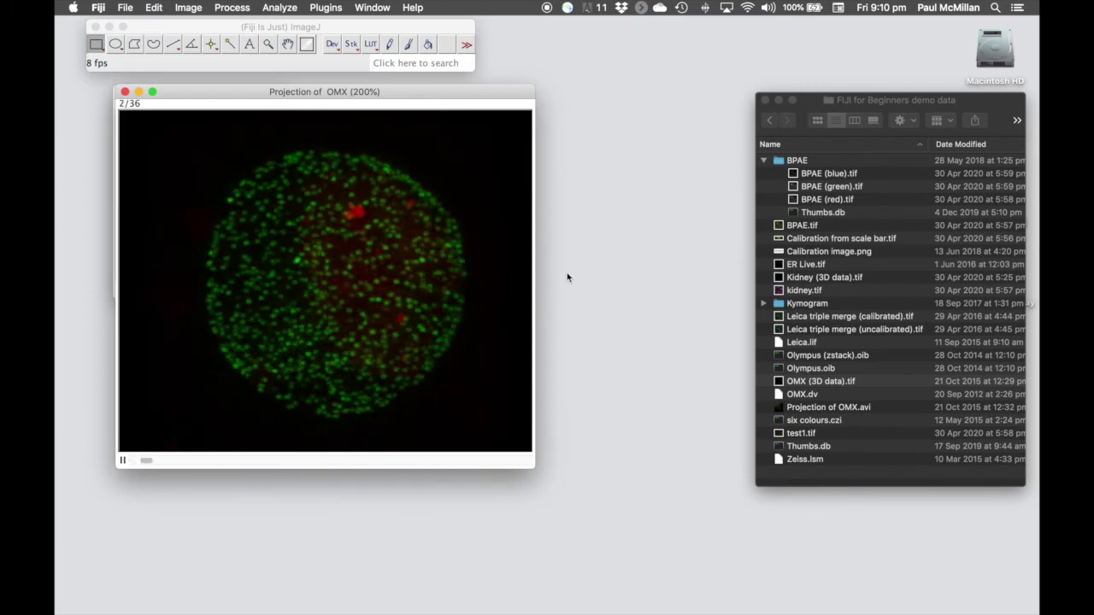
{"action": "left_click", "coordinate": [122, 461]}
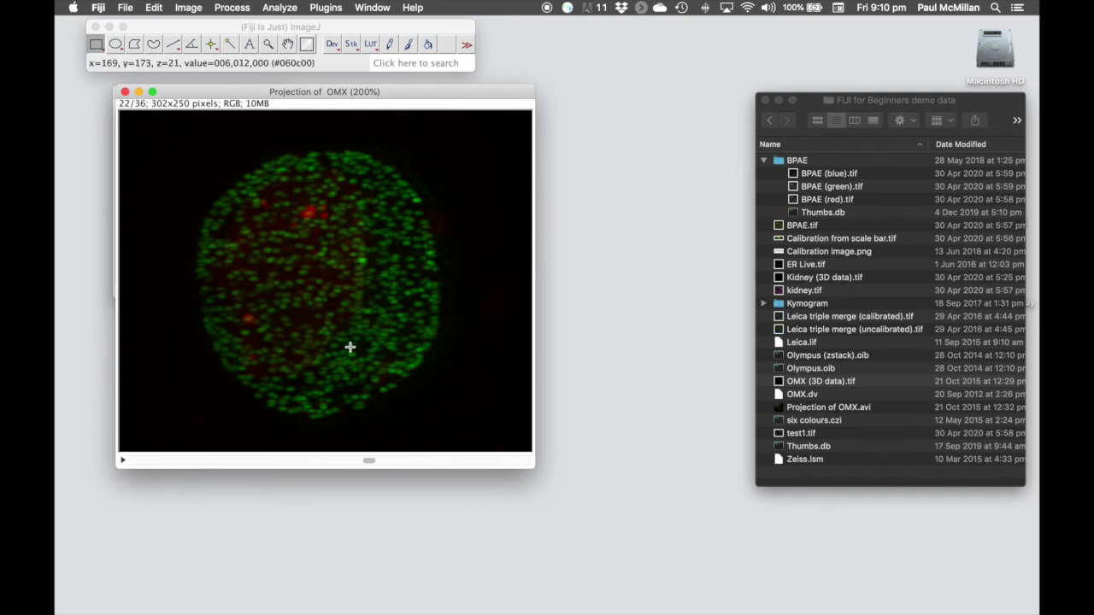
Step: Save the OMX projection in AVI format with compression set to None and a frame rate of 7 fps
{"action": "left_click", "coordinate": [128, 10]}
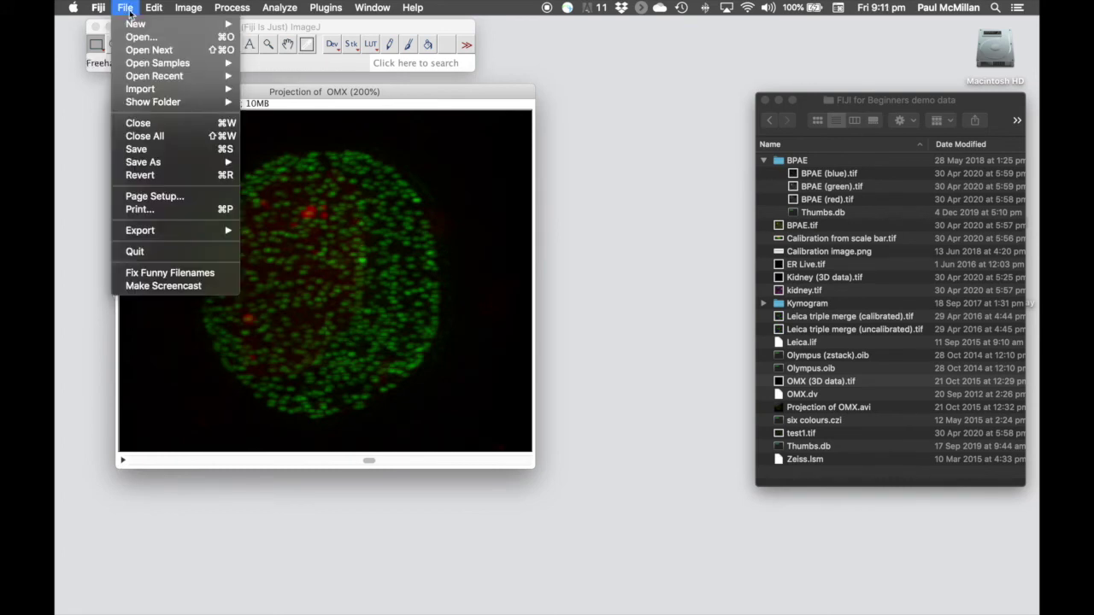
{"action": "mouse_move", "coordinate": [175, 164]}
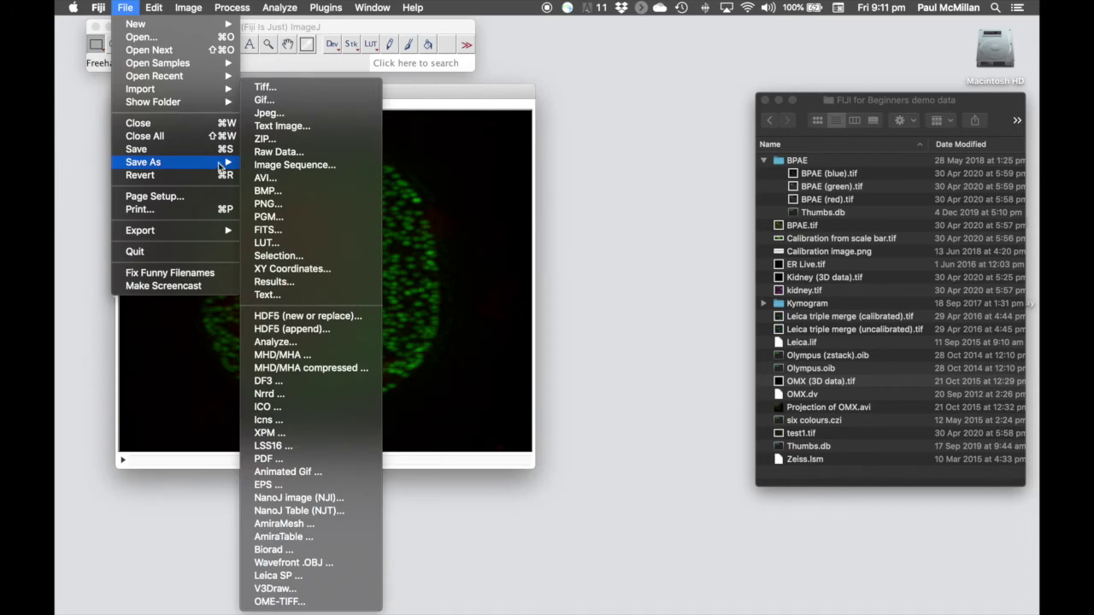
{"action": "left_click", "coordinate": [285, 179]}
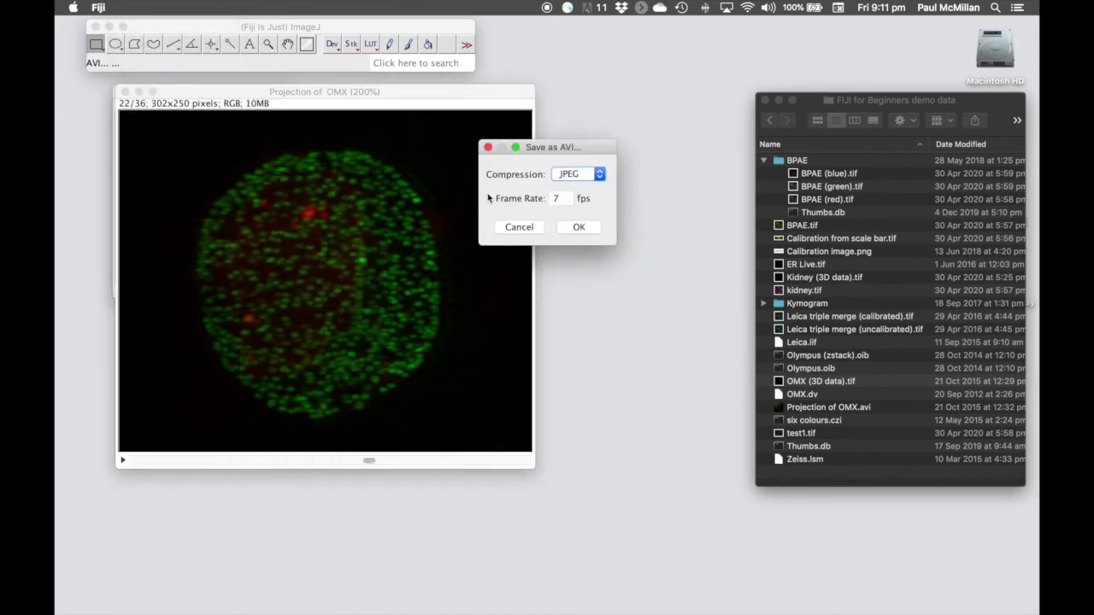
{"action": "left_click", "coordinate": [587, 176]}
{"action": "left_click", "coordinate": [577, 150]}
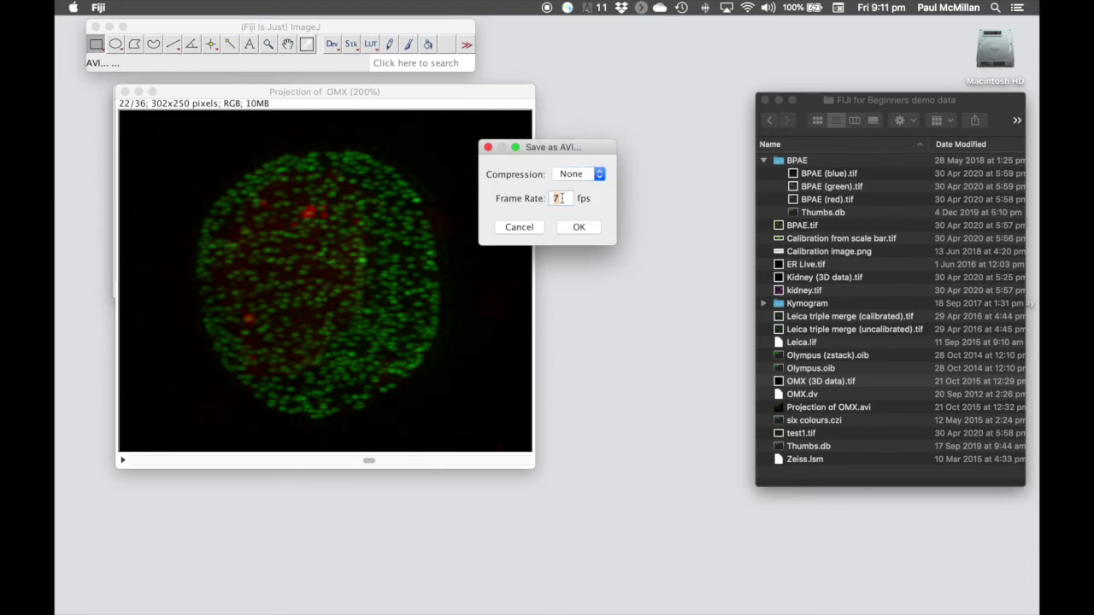
{"action": "left_click", "coordinate": [578, 226]}
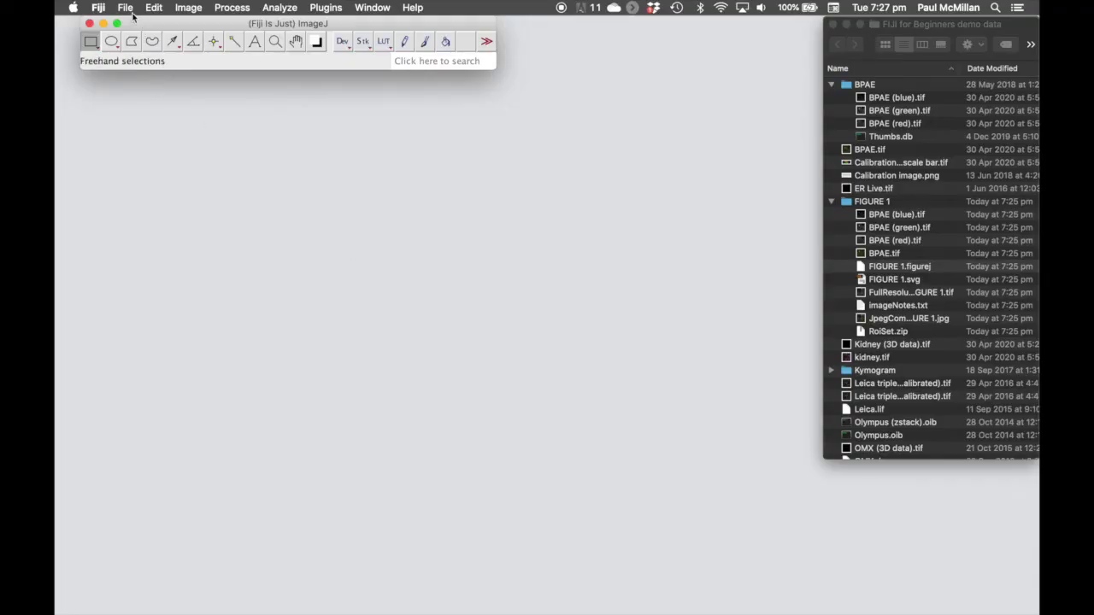
Step: Open the Fly Brain sample stack, play it as an animation and stop it
{"action": "left_click", "coordinate": [128, 8]}
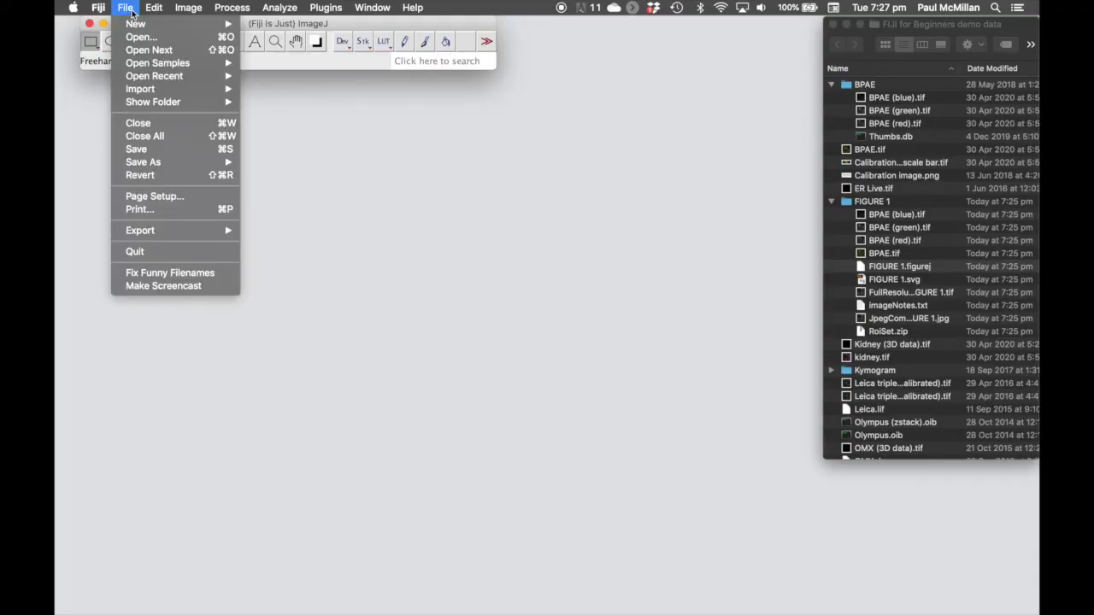
{"action": "mouse_move", "coordinate": [195, 67]}
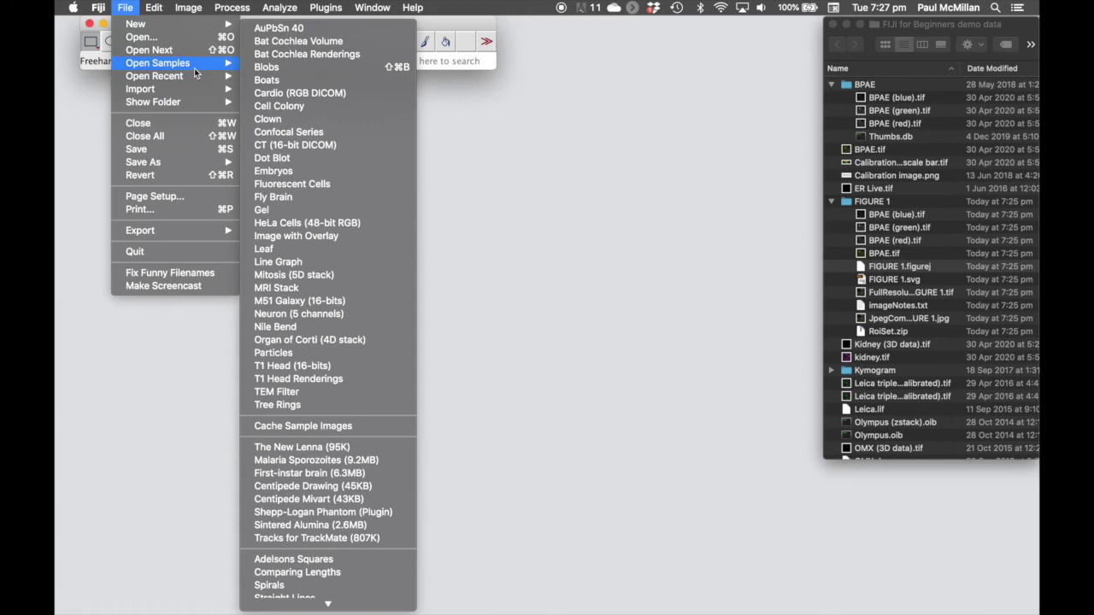
{"action": "left_click", "coordinate": [310, 197]}
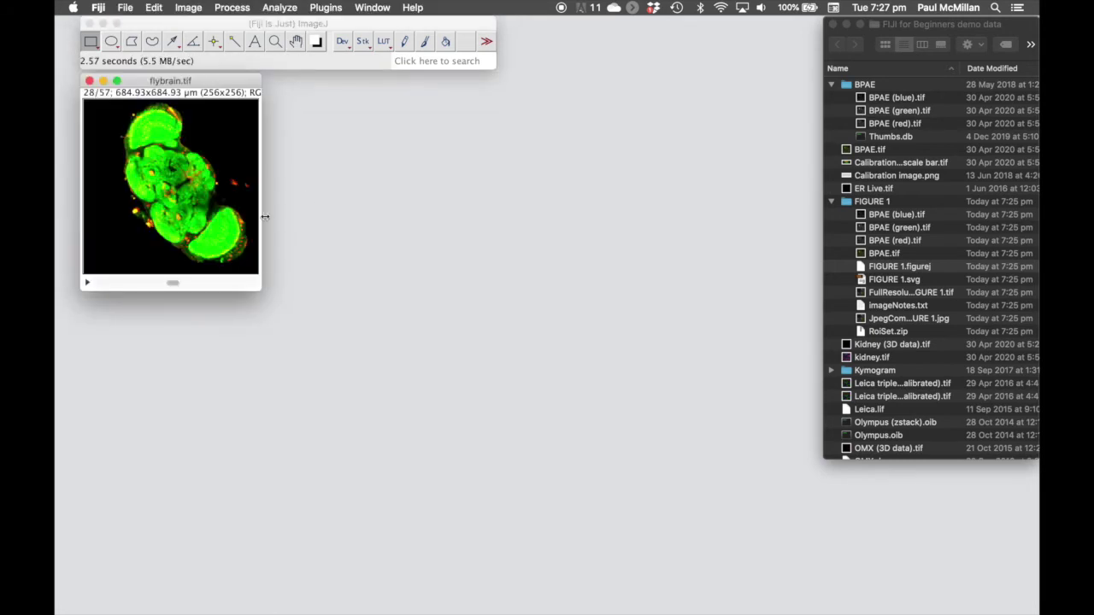
{"action": "left_click", "coordinate": [86, 283]}
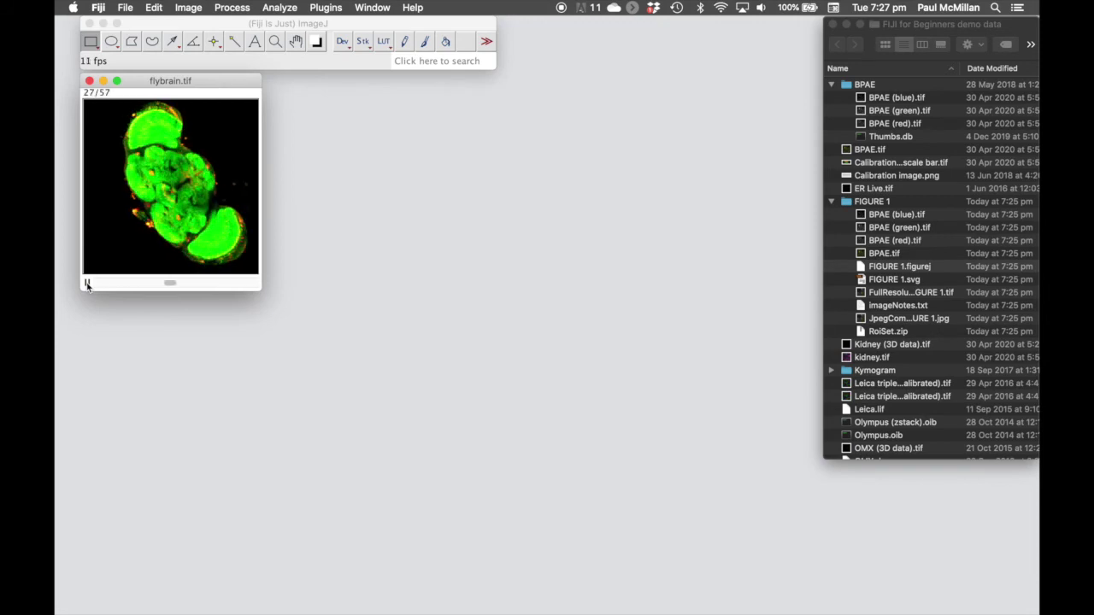
{"action": "left_click", "coordinate": [86, 283]}
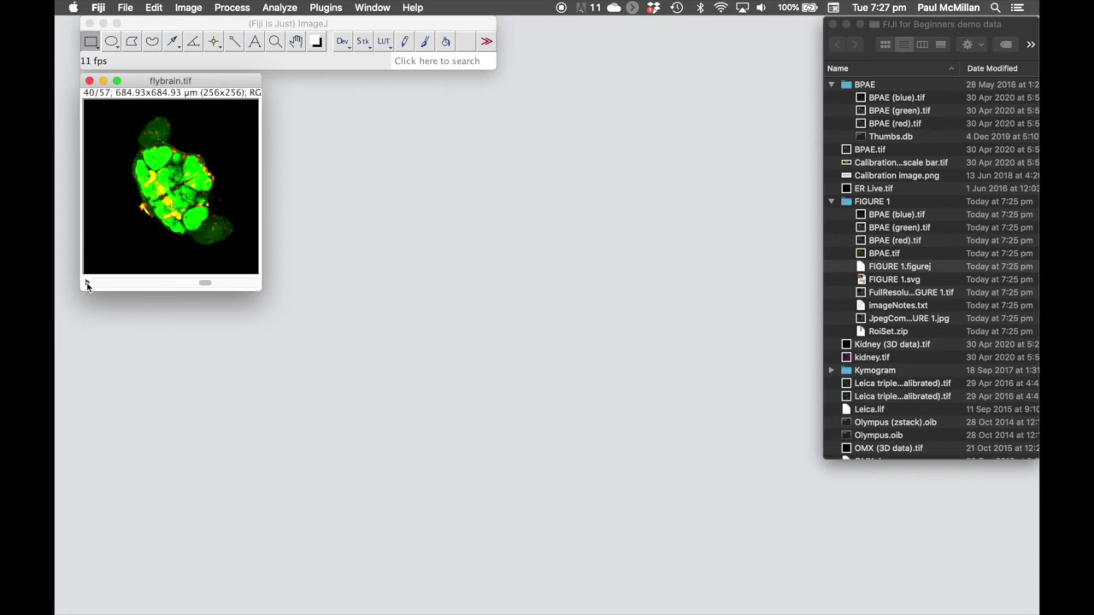
Step: Load flybrain.tif into the 3D Viewer, displayed as Volume with color None and a resampling factor of 1
{"action": "left_click", "coordinate": [326, 8]}
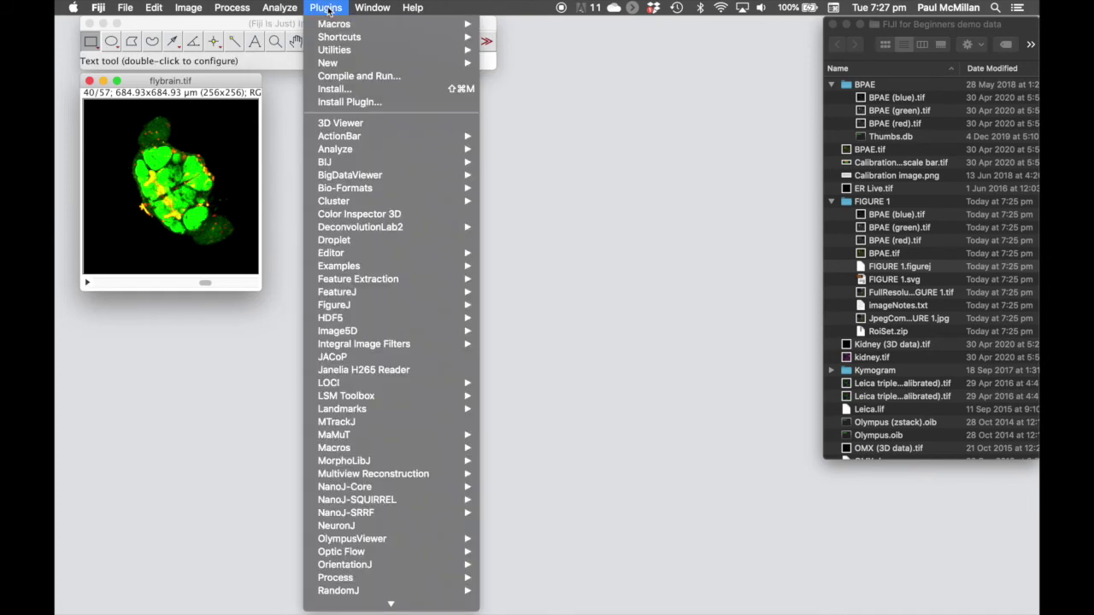
{"action": "left_click", "coordinate": [359, 125]}
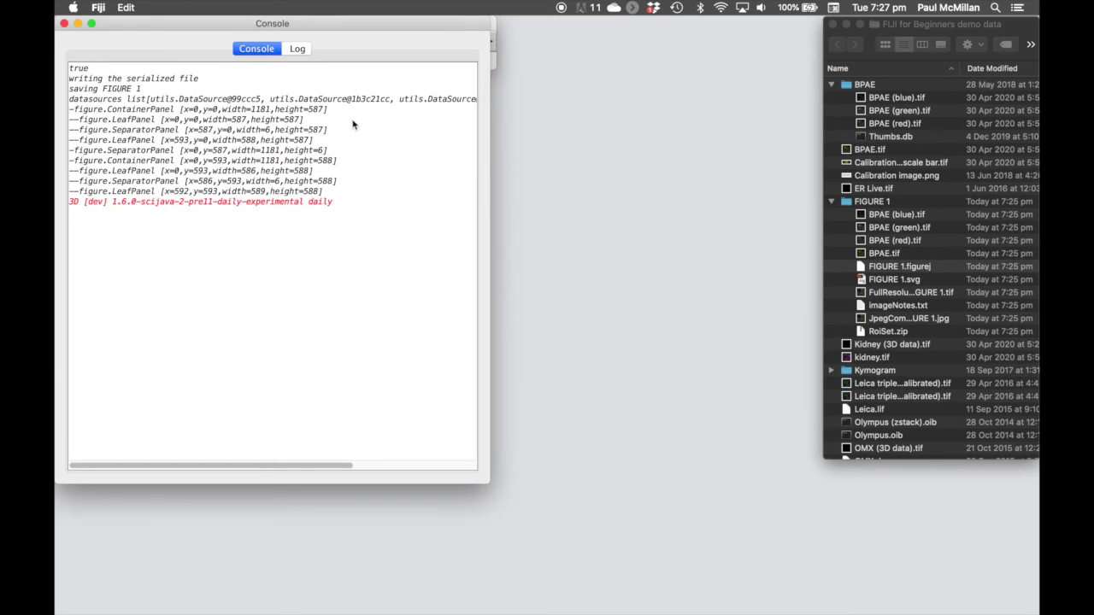
{"action": "left_click", "coordinate": [64, 23]}
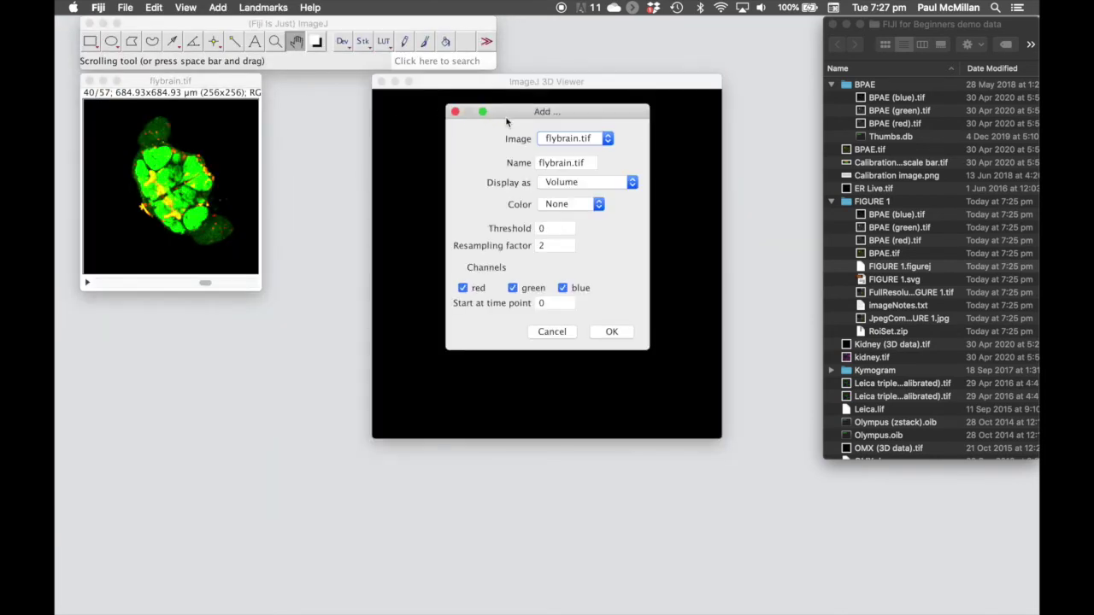
{"action": "left_click", "coordinate": [581, 141]}
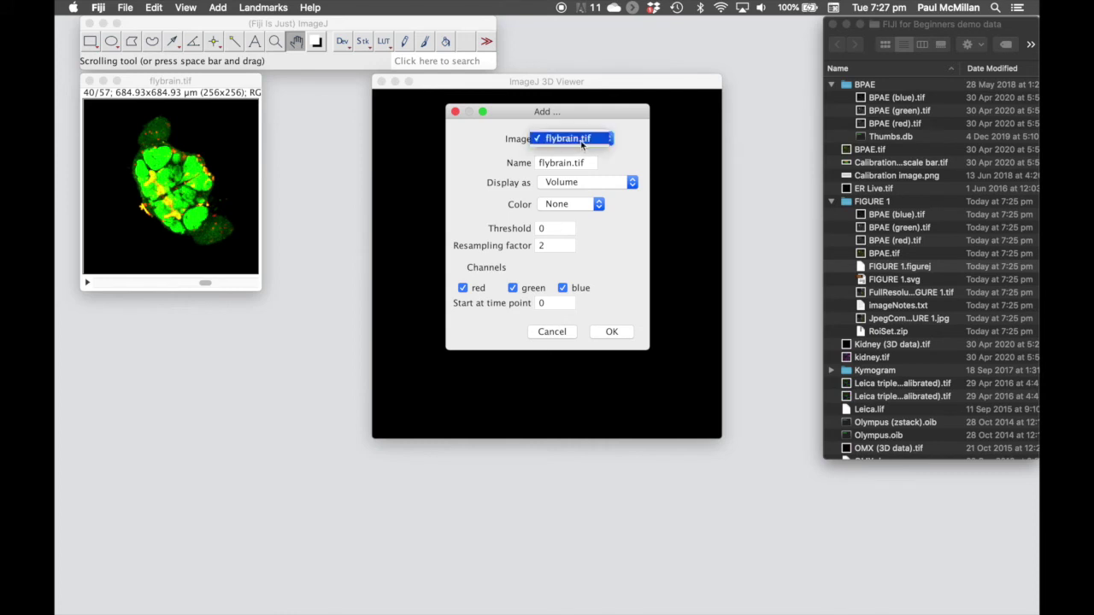
{"action": "left_click", "coordinate": [586, 163]}
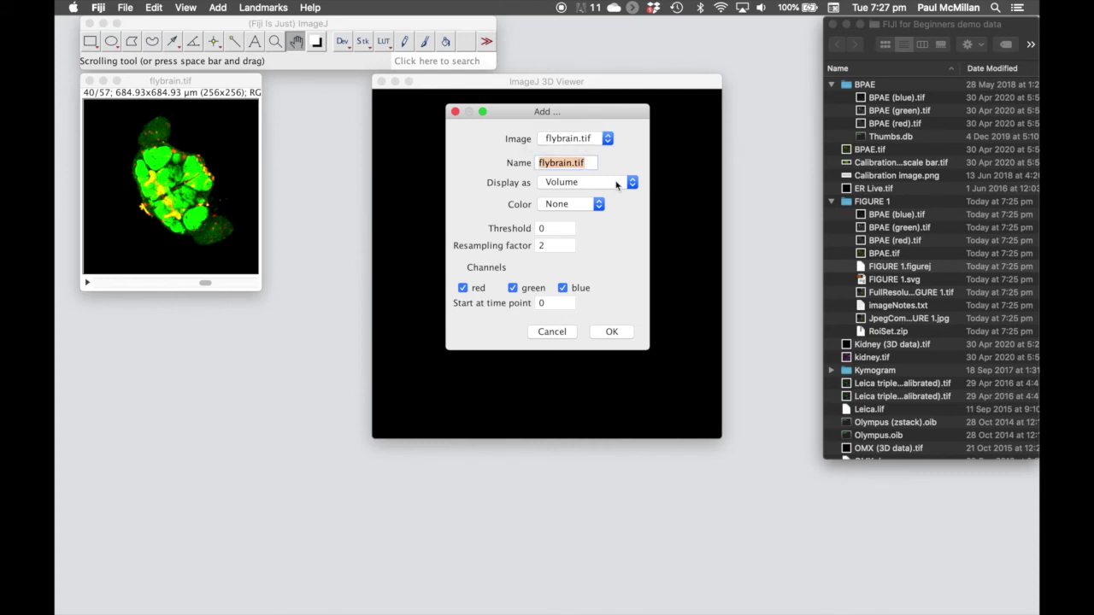
{"action": "left_click", "coordinate": [621, 184]}
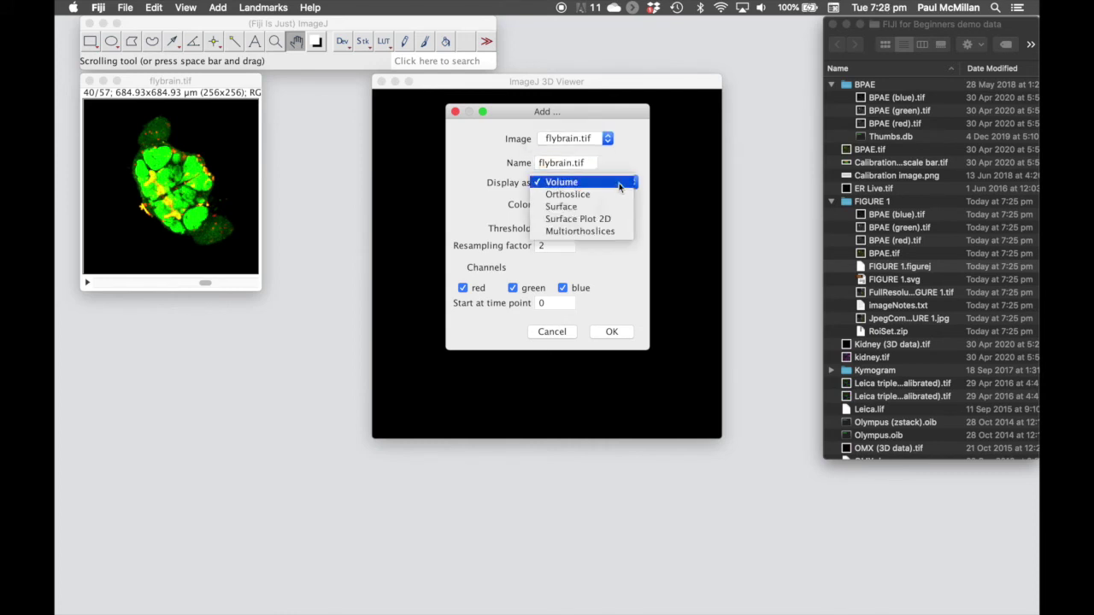
{"action": "left_click", "coordinate": [599, 187]}
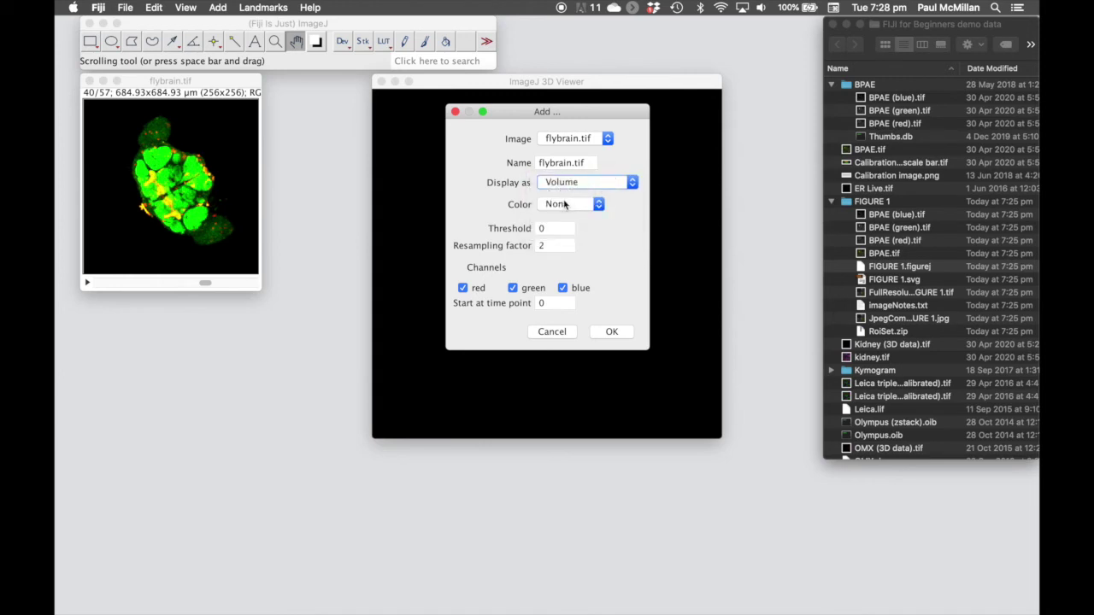
{"action": "left_click", "coordinate": [552, 249]}
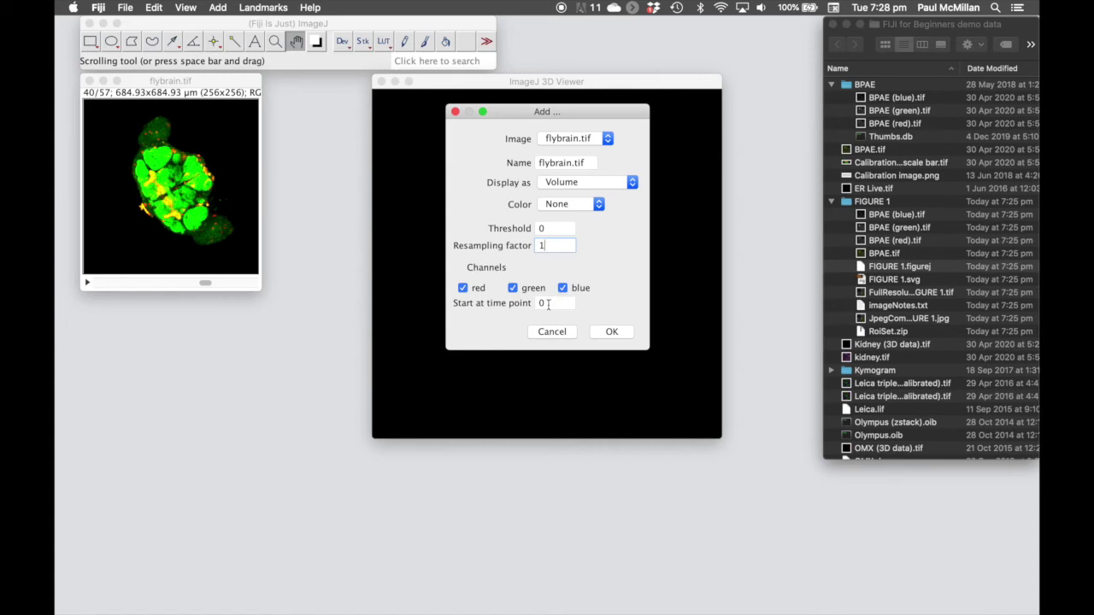
{"action": "left_click", "coordinate": [611, 334]}
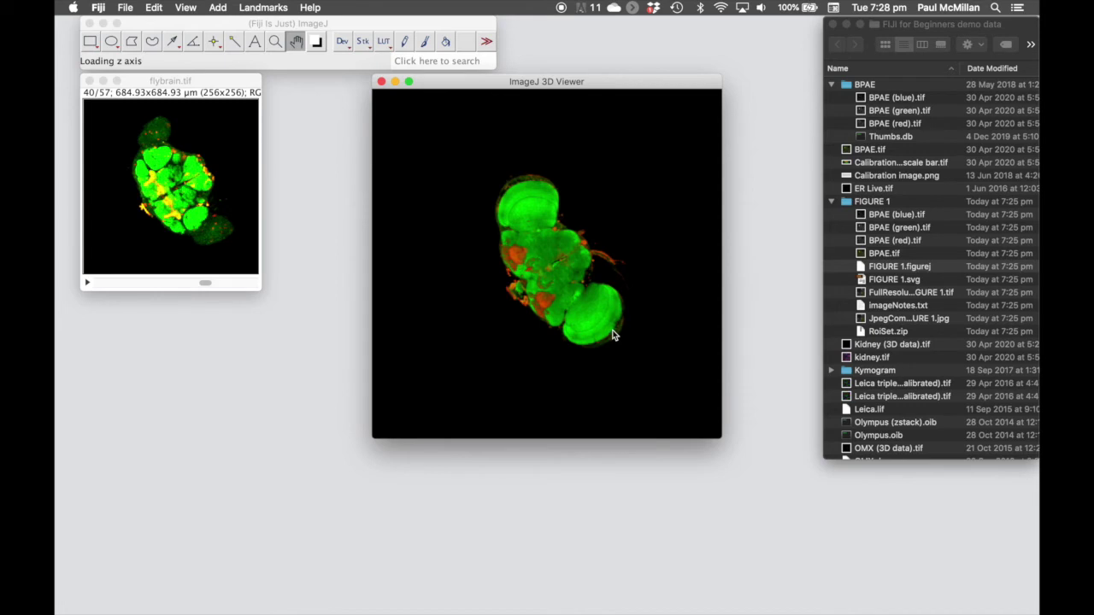
Step: Examine the fly brain volume in the 3D Viewer by rotating it and zooming in and out
{"action": "left_click_drag", "start_coordinate": [615, 273], "coordinate": [401, 256]}
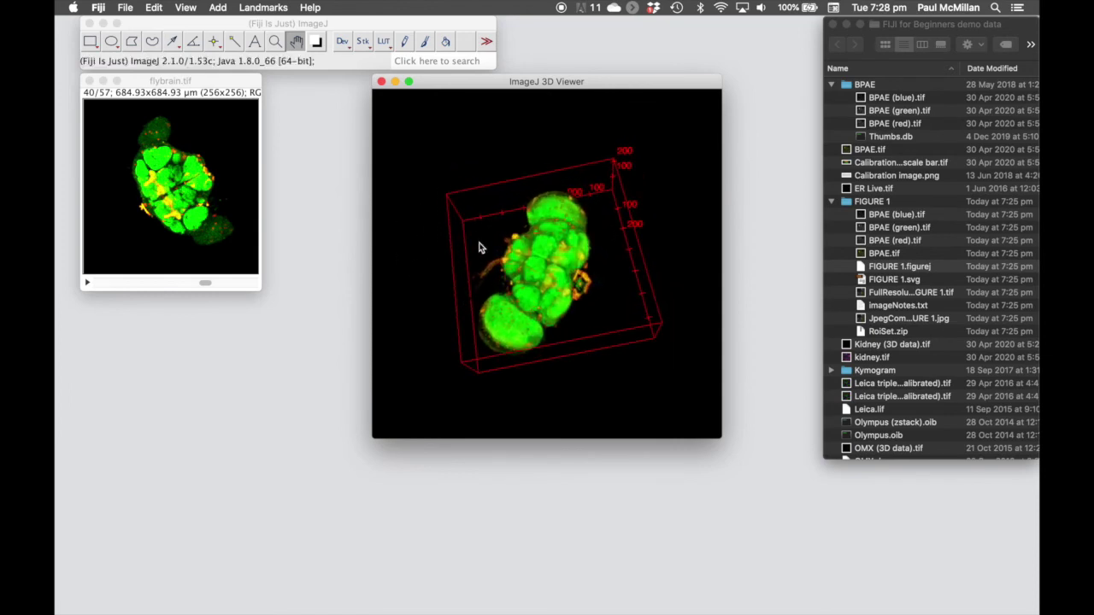
{"action": "mouse_move", "coordinate": [596, 308]}
{"action": "left_mouse_down"}
{"action": "mouse_move", "coordinate": [509, 262]}
{"action": "mouse_move", "coordinate": [629, 322]}
{"action": "mouse_move", "coordinate": [575, 295]}
{"action": "mouse_move", "coordinate": [595, 304]}
{"action": "left_mouse_up"}
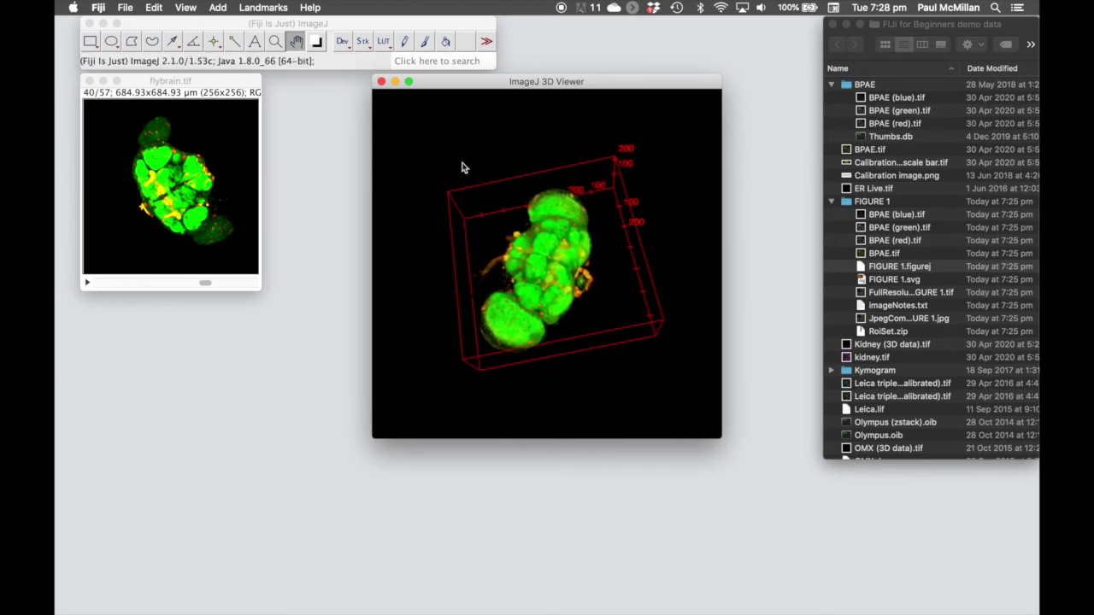
{"action": "left_click", "coordinate": [275, 43]}
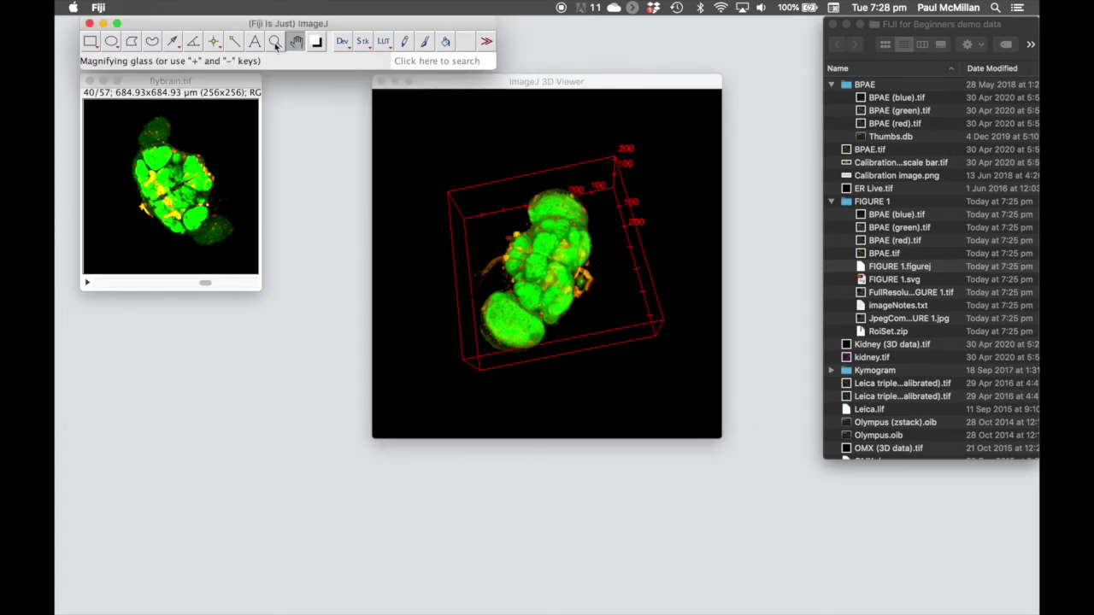
{"action": "scroll", "coordinate": [548, 236], "scroll_direction": "down", "scroll_amount": 3}
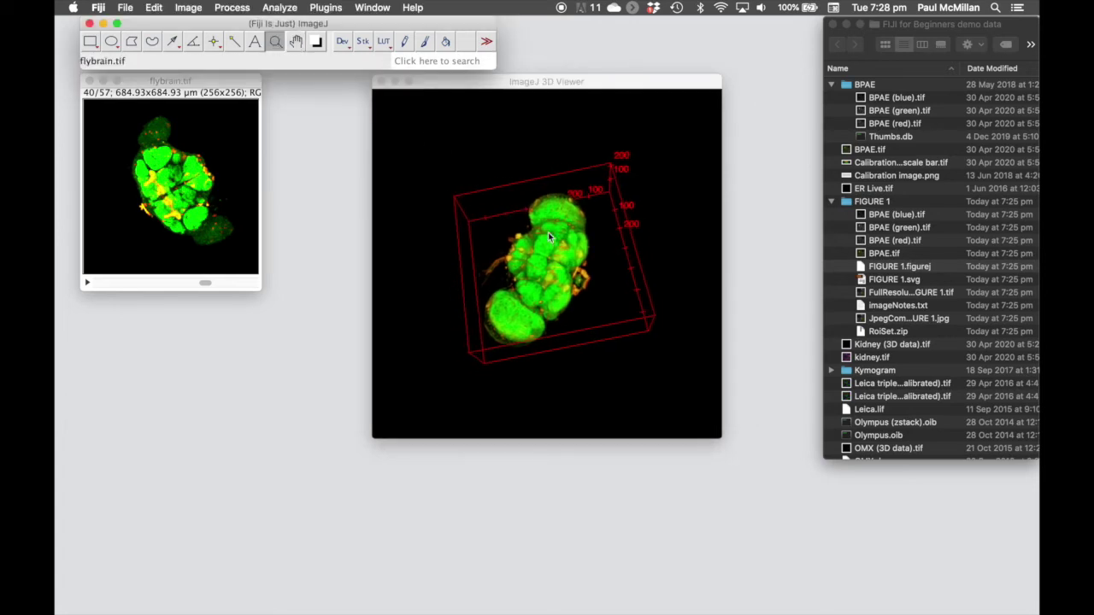
{"action": "scroll", "coordinate": [548, 233], "scroll_direction": "down", "scroll_amount": 3}
{"action": "scroll", "coordinate": [548, 232], "scroll_direction": "up", "scroll_amount": 5}
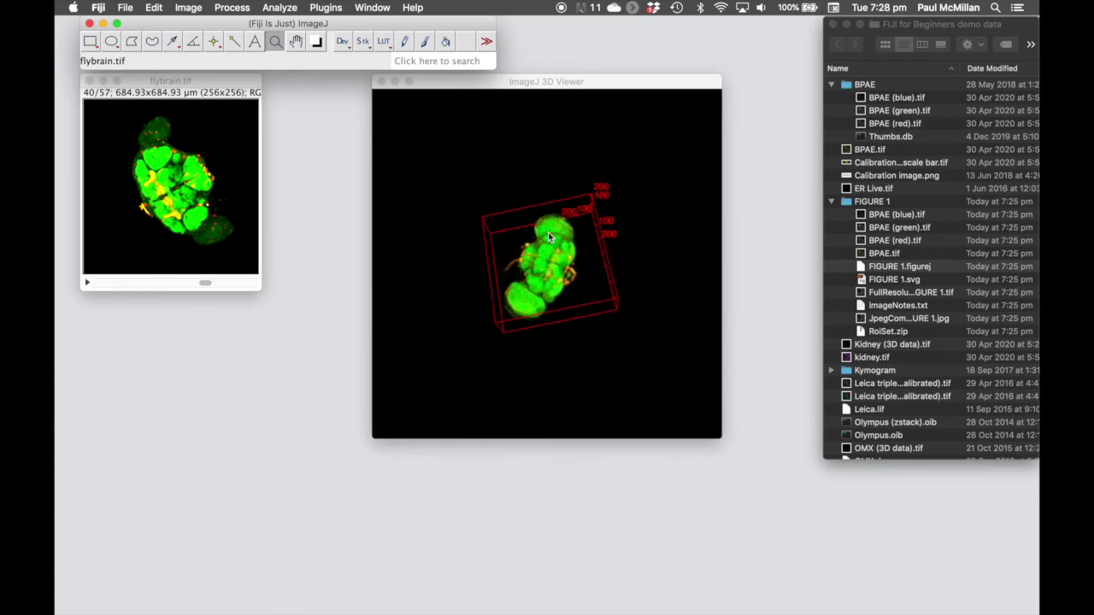
{"action": "scroll", "coordinate": [548, 231], "scroll_direction": "up", "scroll_amount": 5}
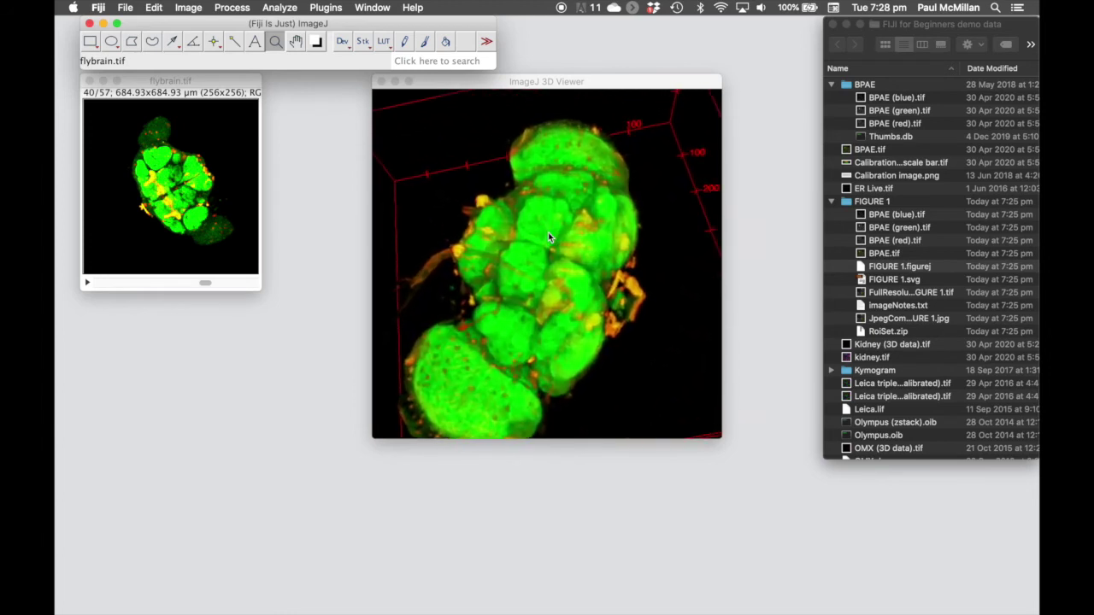
{"action": "scroll", "coordinate": [547, 231], "scroll_direction": "down", "scroll_amount": 3}
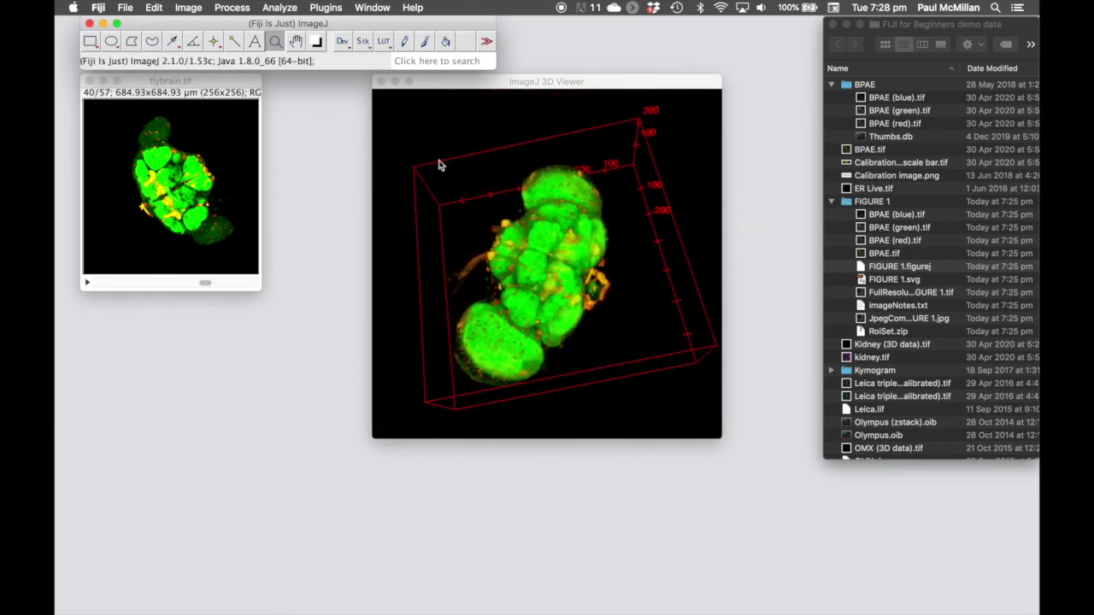
{"action": "left_click", "coordinate": [297, 41]}
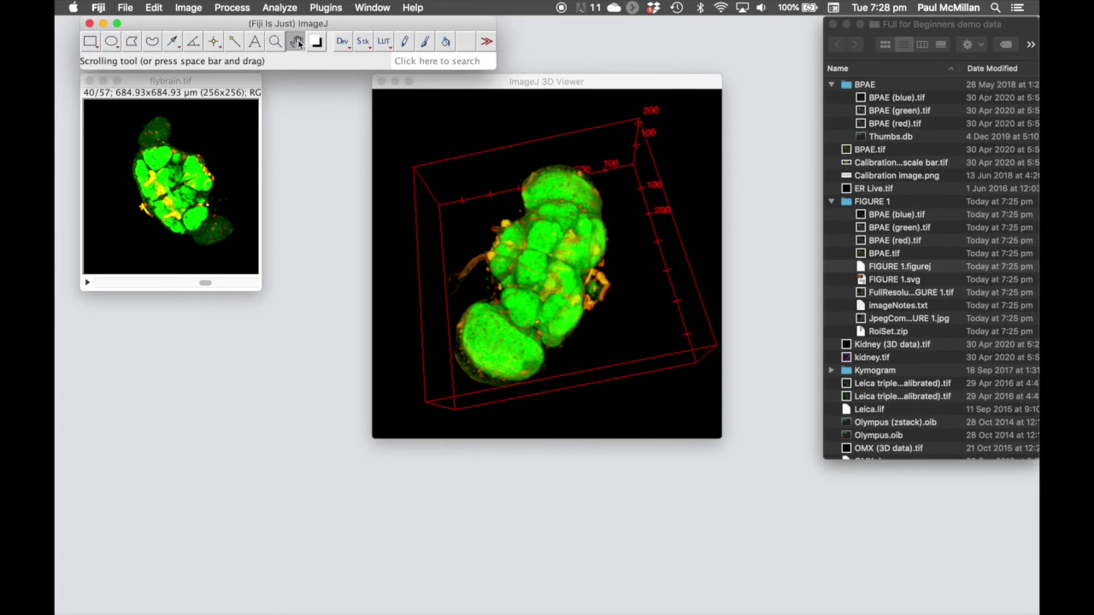
{"action": "left_click", "coordinate": [439, 87]}
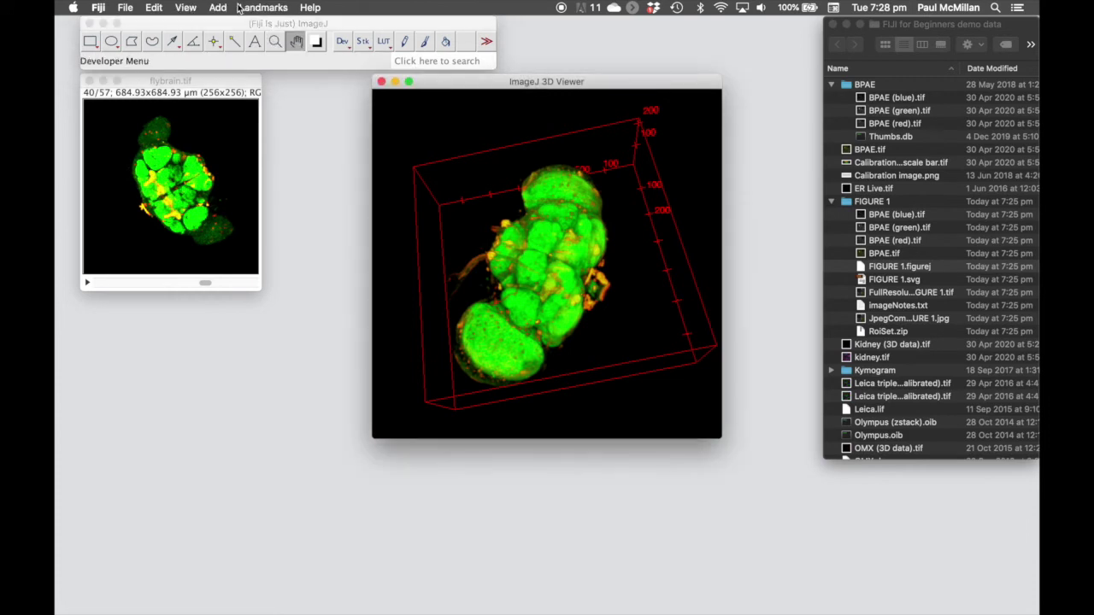
Step: Take a 512 × 512 snapshot of the 3D view, look through the save formats, and close the snapshot unsaved
{"action": "left_click", "coordinate": [186, 7]}
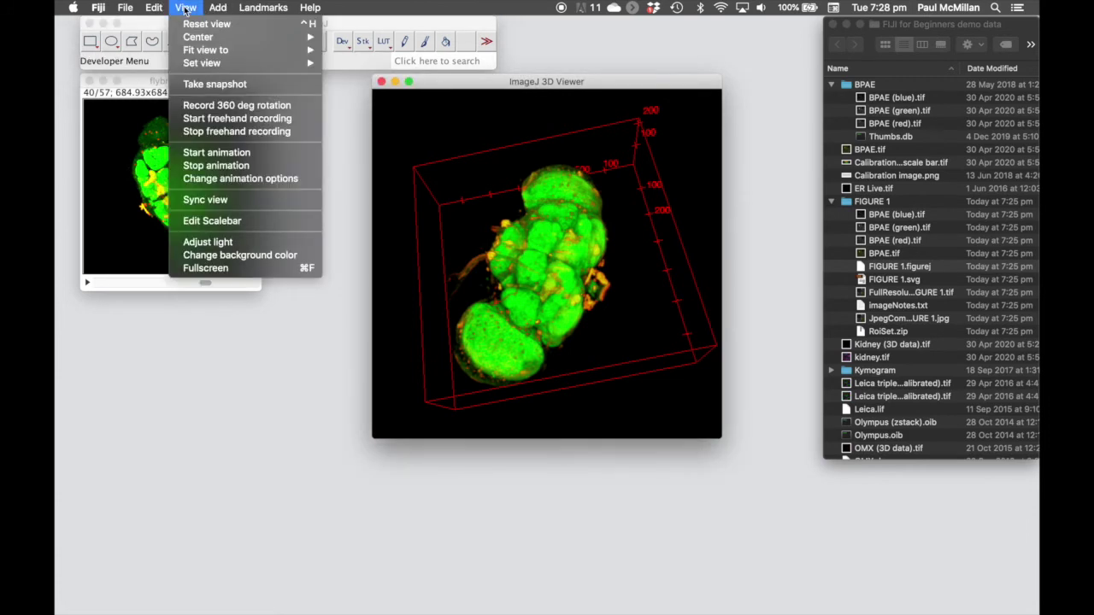
{"action": "left_click", "coordinate": [226, 86]}
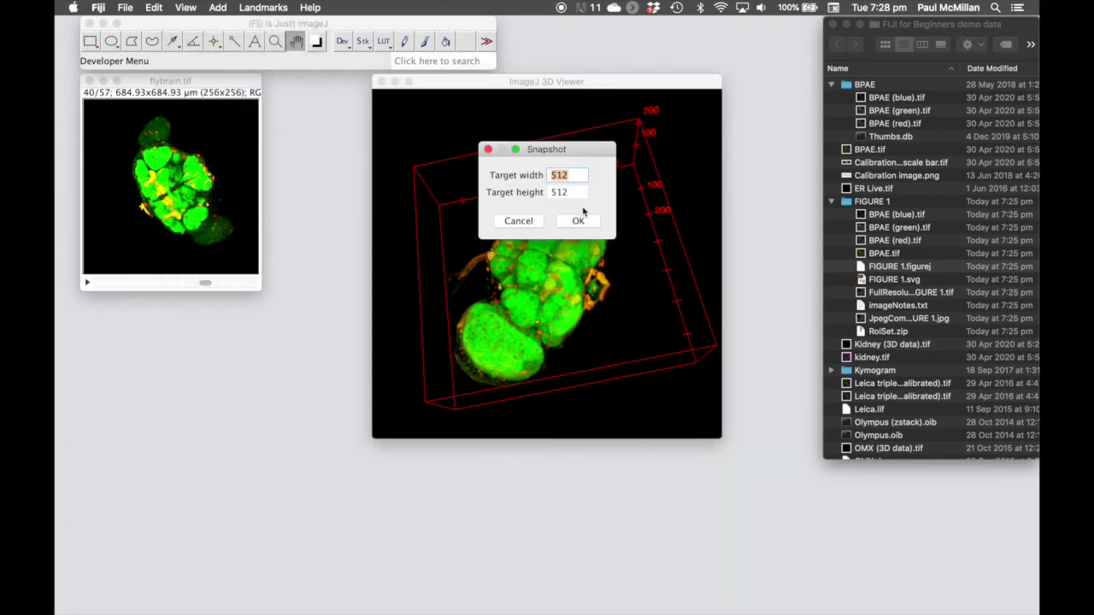
{"action": "left_click", "coordinate": [578, 221]}
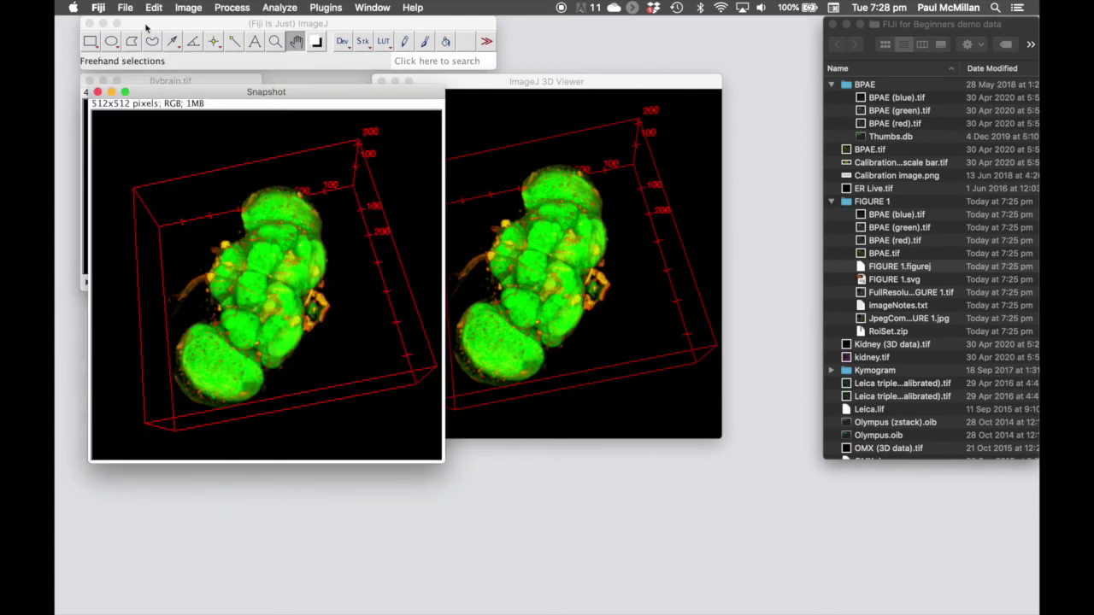
{"action": "left_click", "coordinate": [127, 9]}
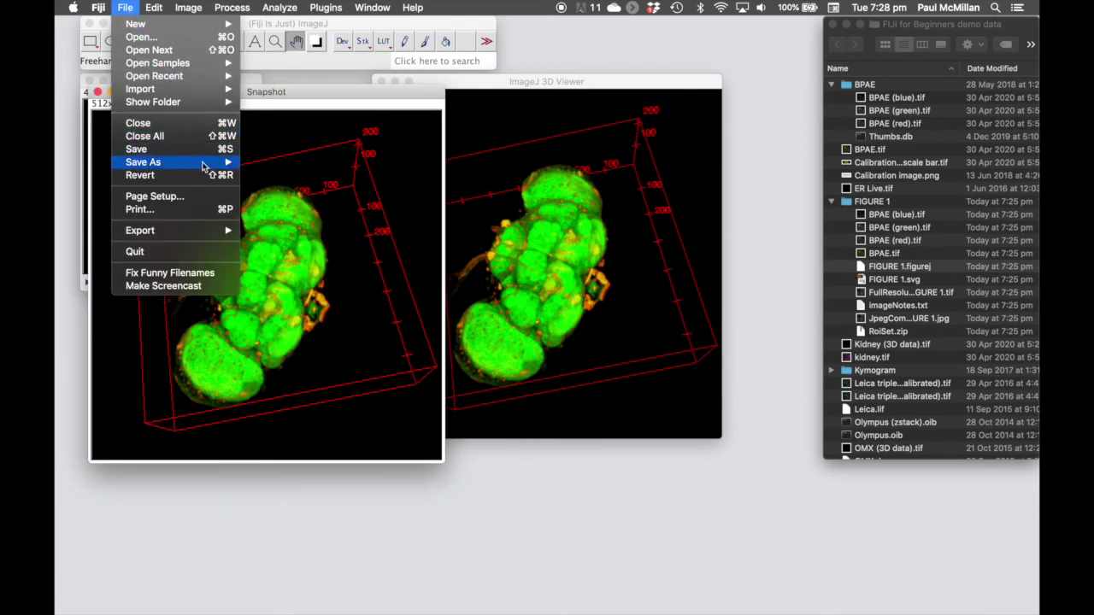
{"action": "mouse_move", "coordinate": [205, 163]}
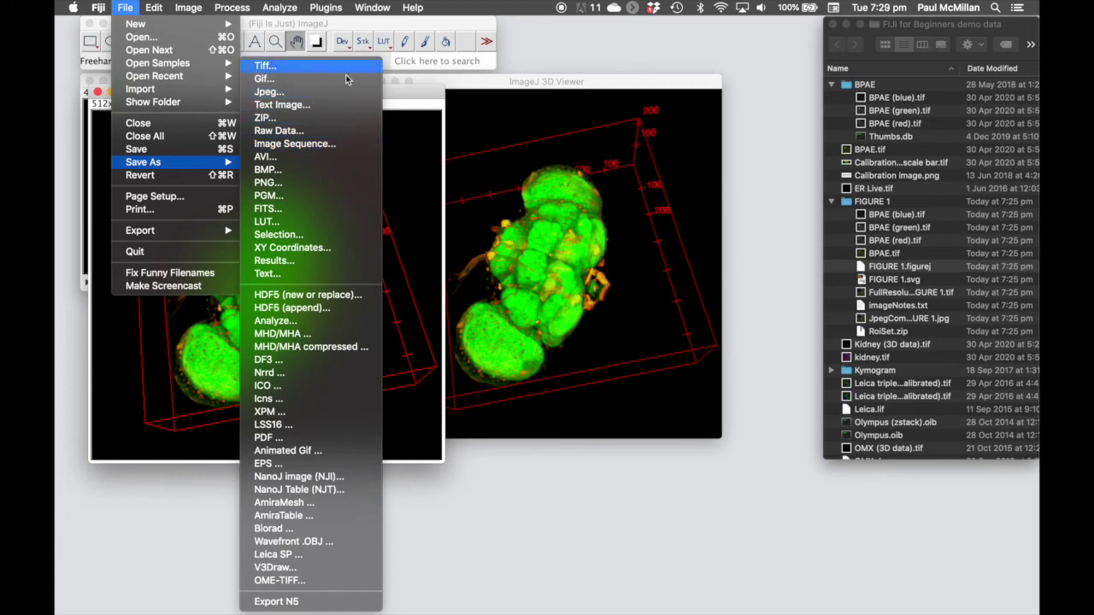
{"action": "left_click", "coordinate": [408, 95]}
{"action": "left_click", "coordinate": [97, 91]}
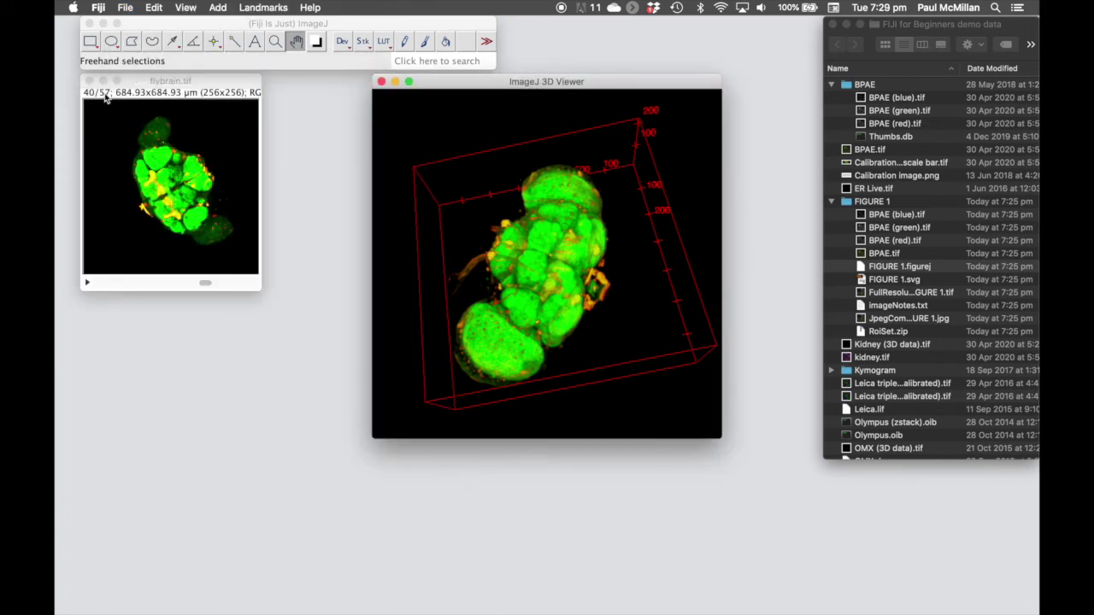
Step: Record a 360-degree rotation of the fly brain volume, play the resulting movie and stop it
{"action": "left_click", "coordinate": [184, 9]}
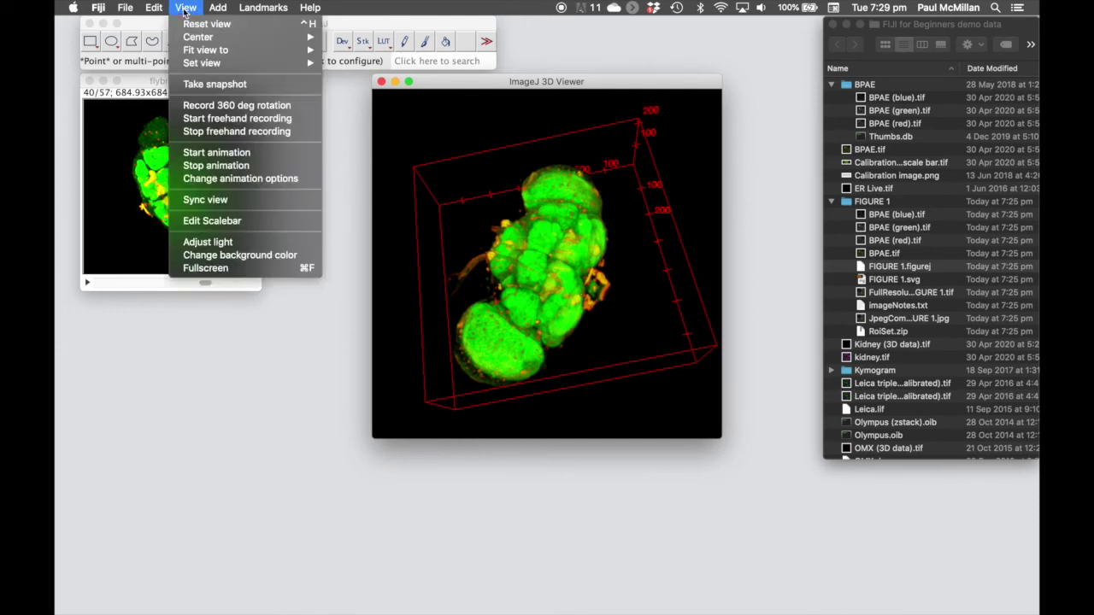
{"action": "left_click", "coordinate": [212, 106]}
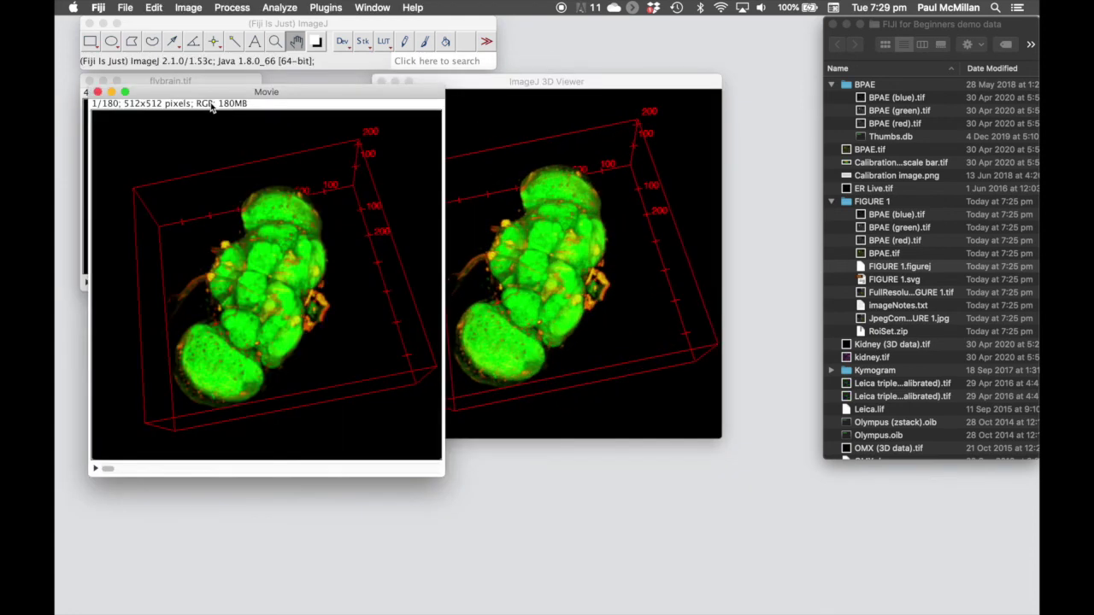
{"action": "left_click", "coordinate": [96, 468]}
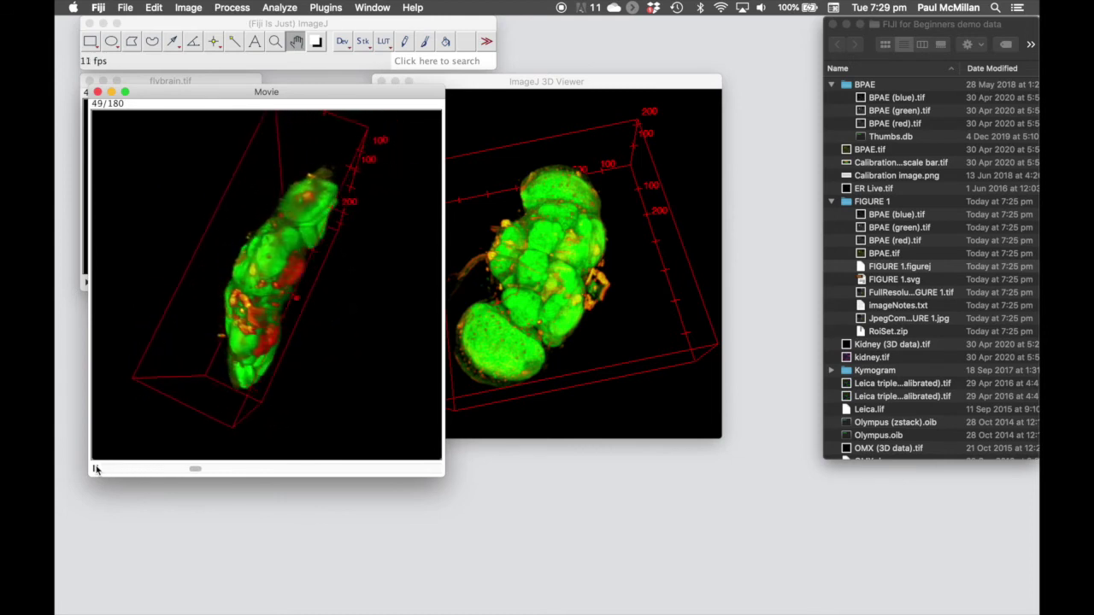
{"action": "left_click", "coordinate": [96, 468]}
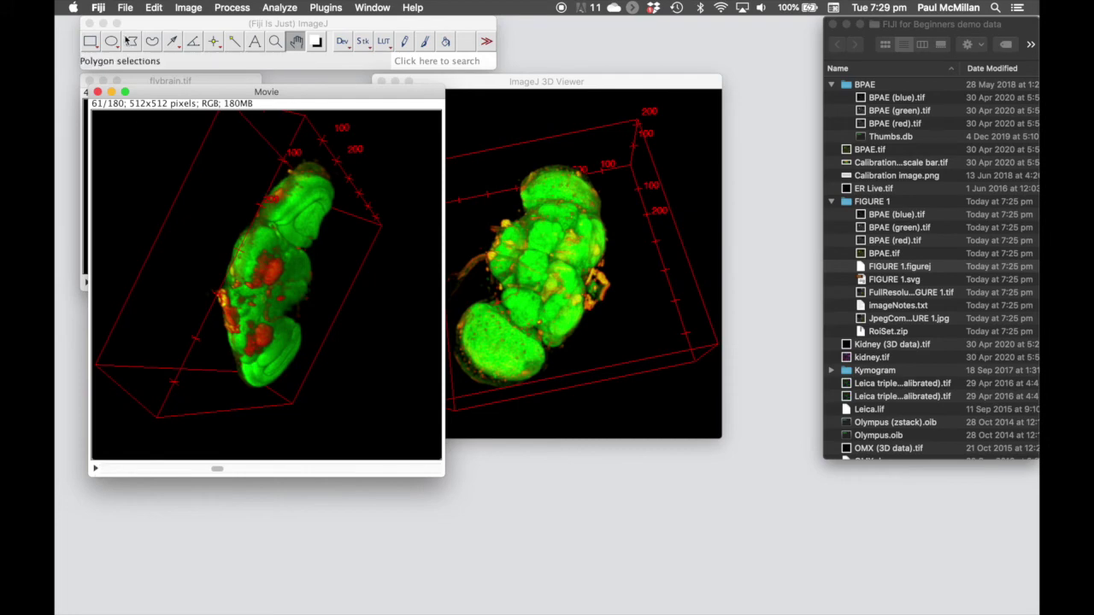
Step: Set compression to None for an AVI export of the rotation movie, cancel the export and close the movie
{"action": "left_click", "coordinate": [124, 7]}
{"action": "mouse_move", "coordinate": [170, 166]}
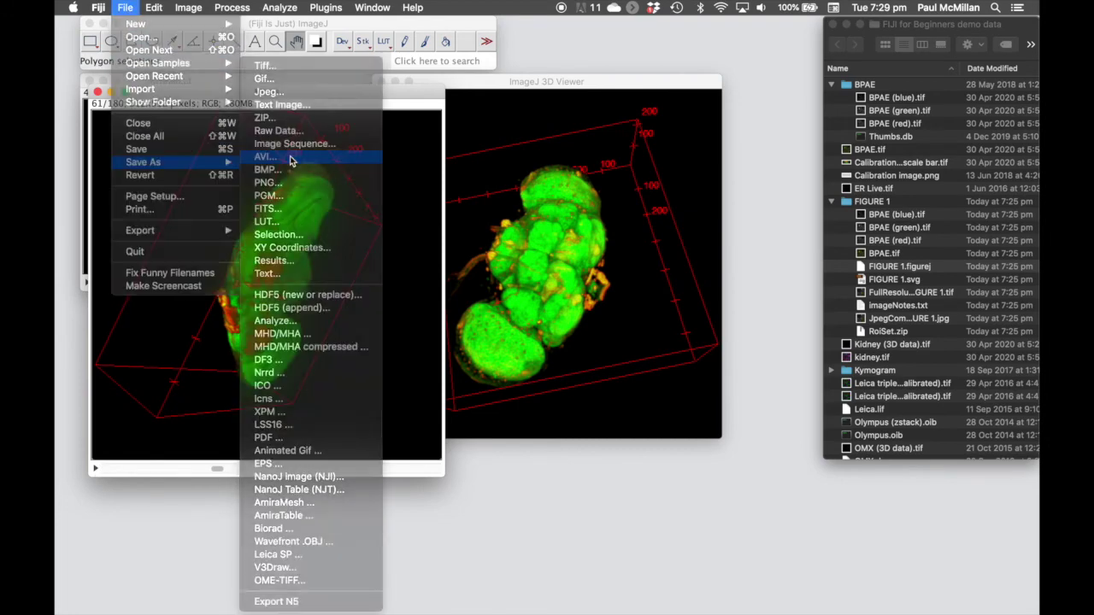
{"action": "left_click", "coordinate": [290, 158]}
{"action": "left_click", "coordinate": [592, 175]}
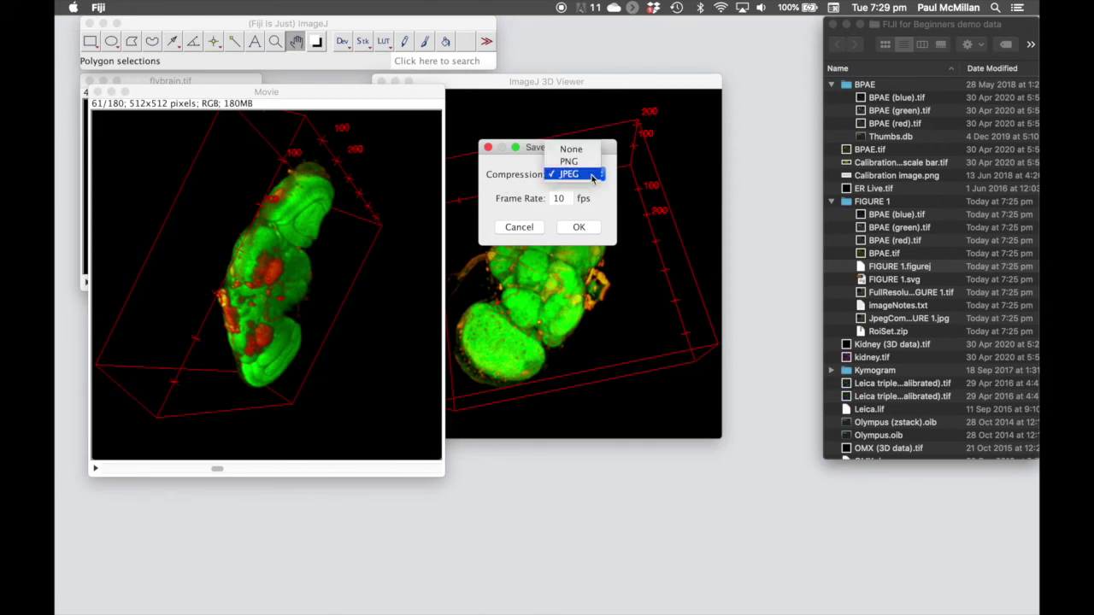
{"action": "left_click", "coordinate": [587, 154]}
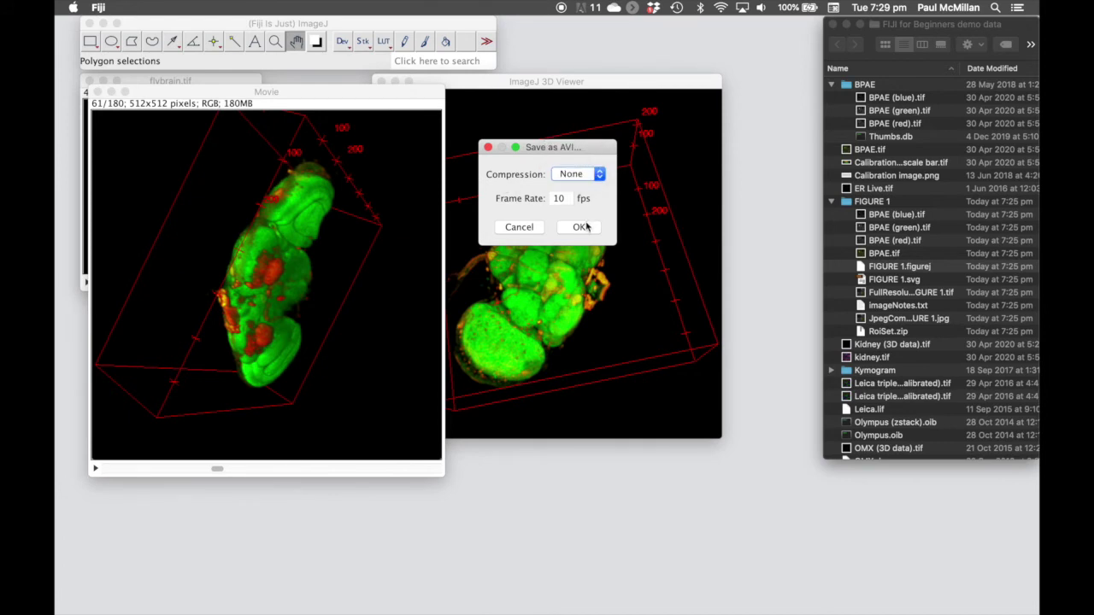
{"action": "left_click", "coordinate": [541, 227]}
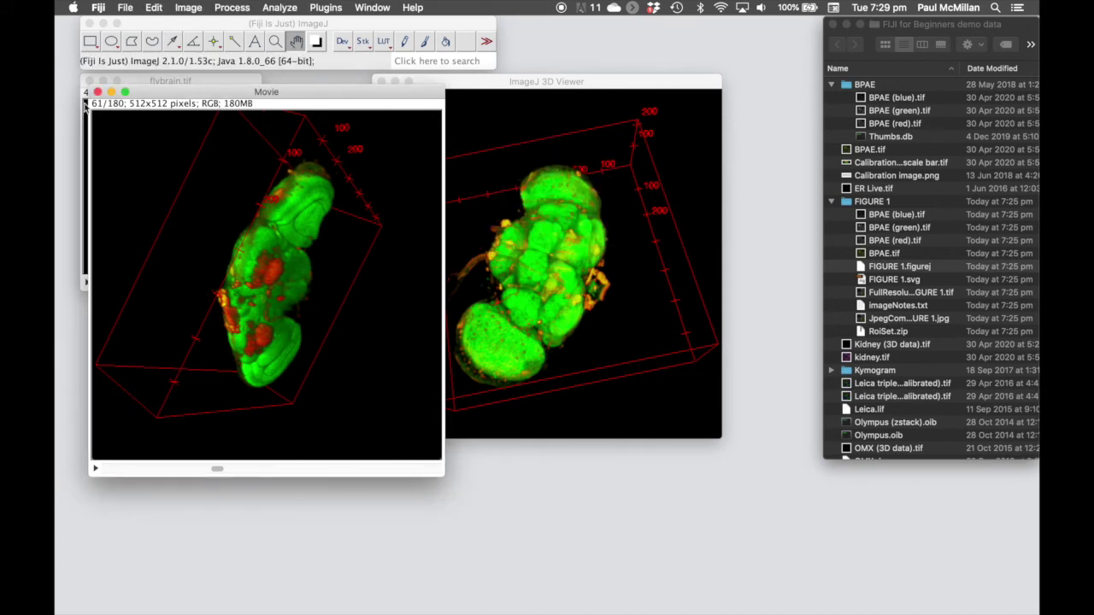
{"action": "left_click", "coordinate": [98, 91]}
{"action": "left_click", "coordinate": [187, 7]}
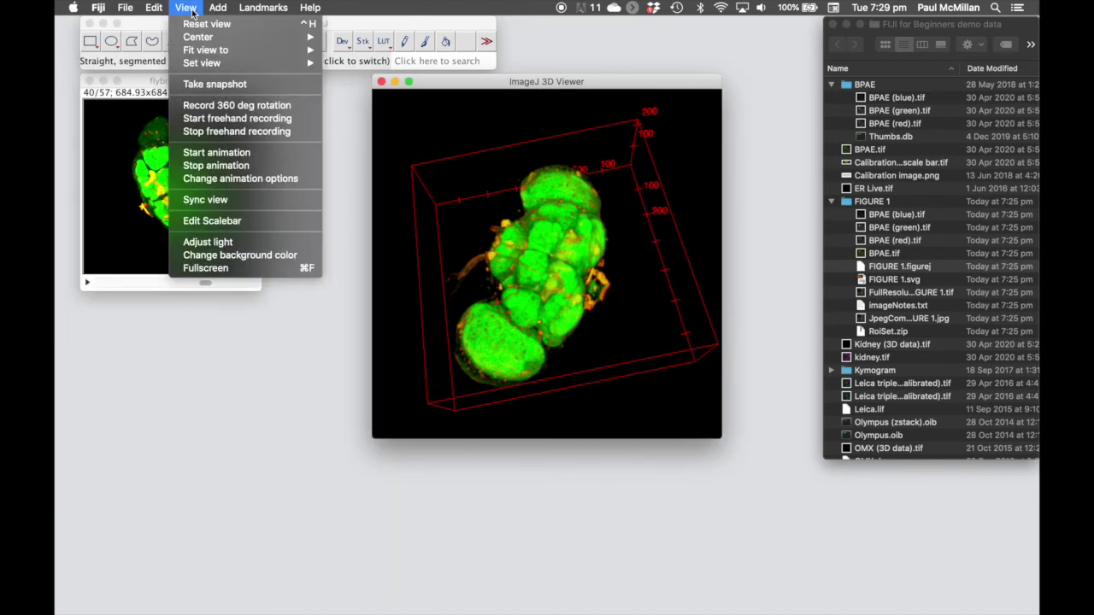
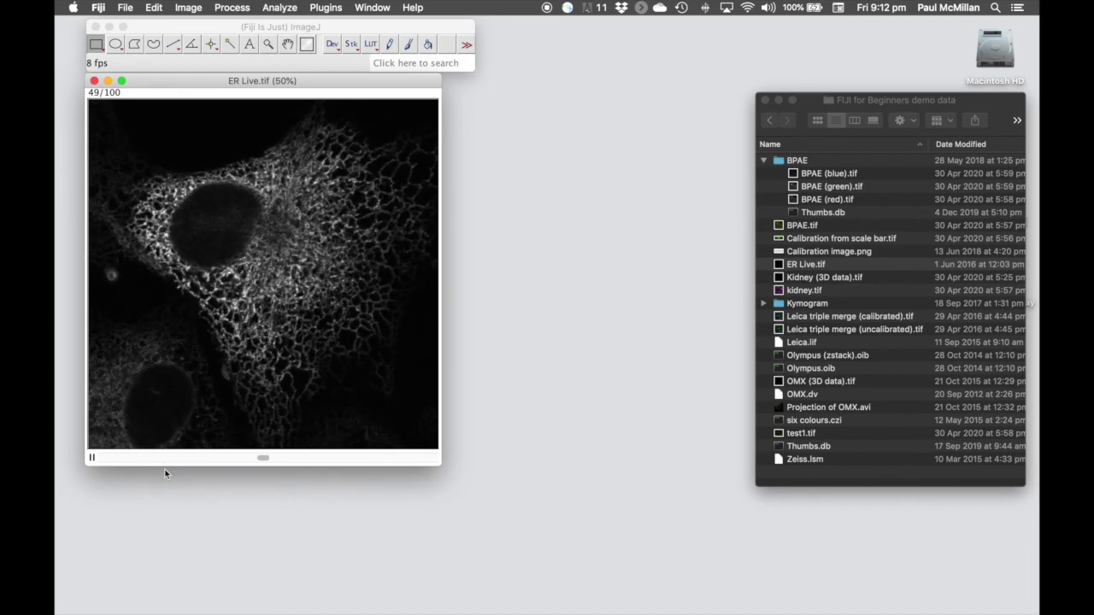
Step: Stop the animation playback of the ER Live.tif stack
{"action": "left_click", "coordinate": [92, 458]}
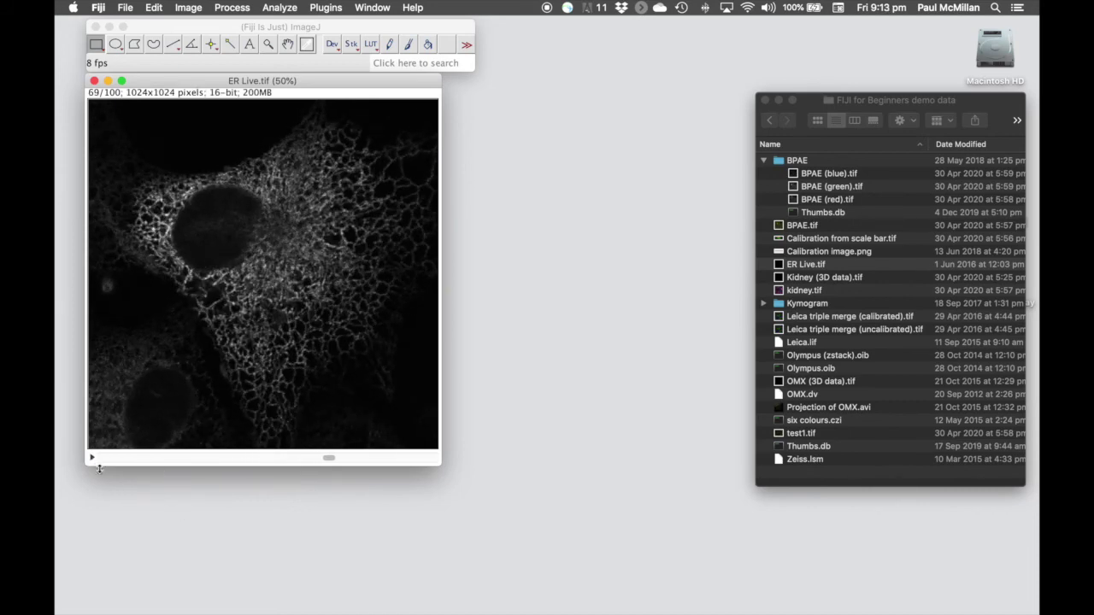
Step: Set the animation speed of the ER Live.tif stack to 10 fps, play it and stop the playback
{"action": "right_click", "coordinate": [92, 460]}
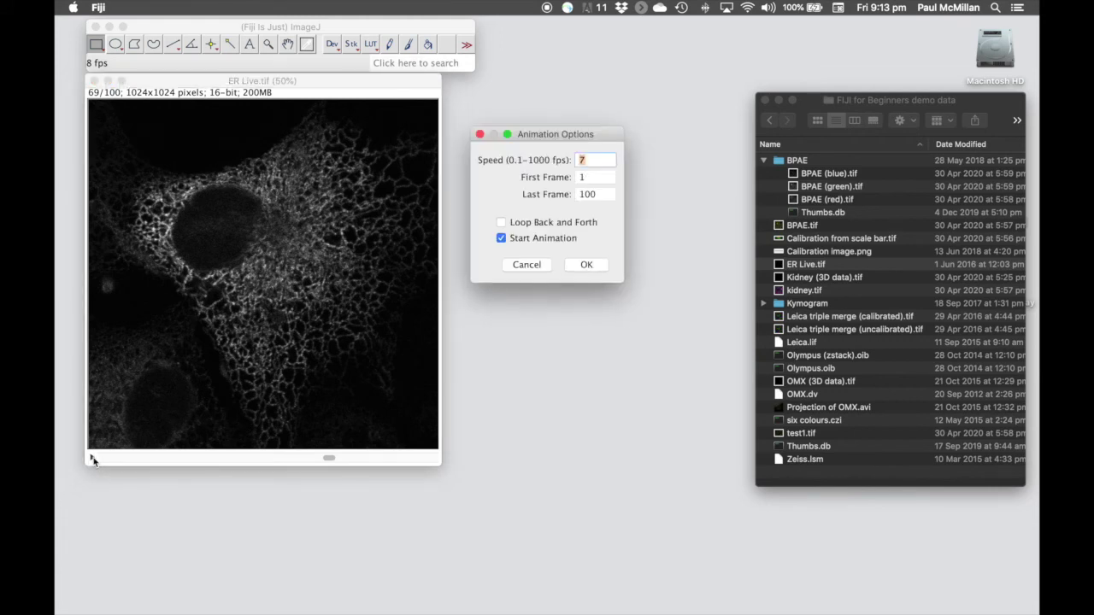
{"action": "left_click_drag", "start_coordinate": [589, 139], "coordinate": [575, 141]}
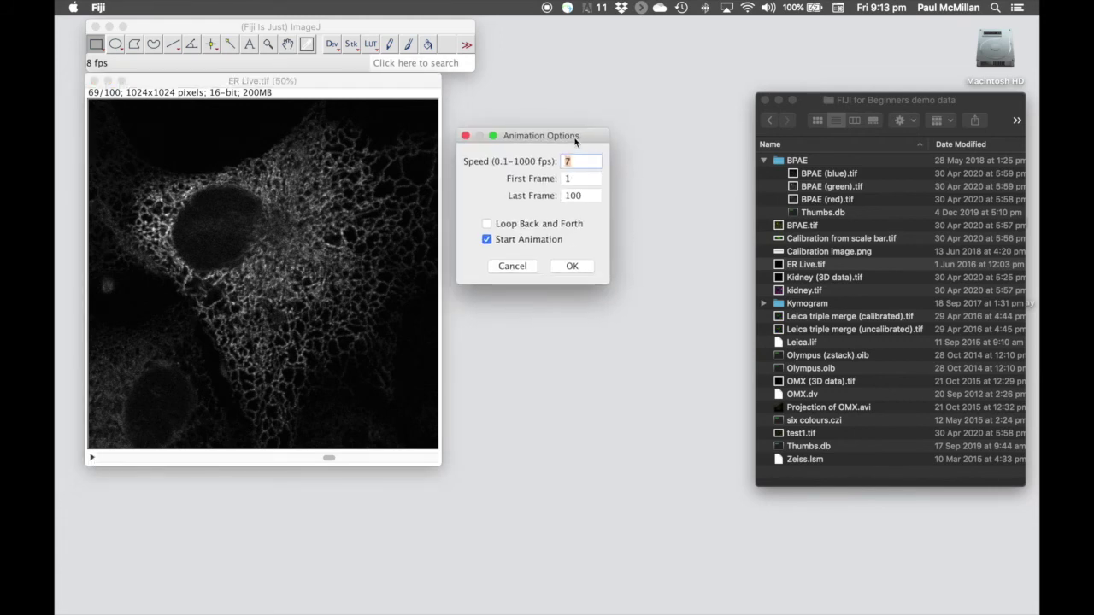
{"action": "type", "text": "10"}
{"action": "left_click", "coordinate": [586, 267]}
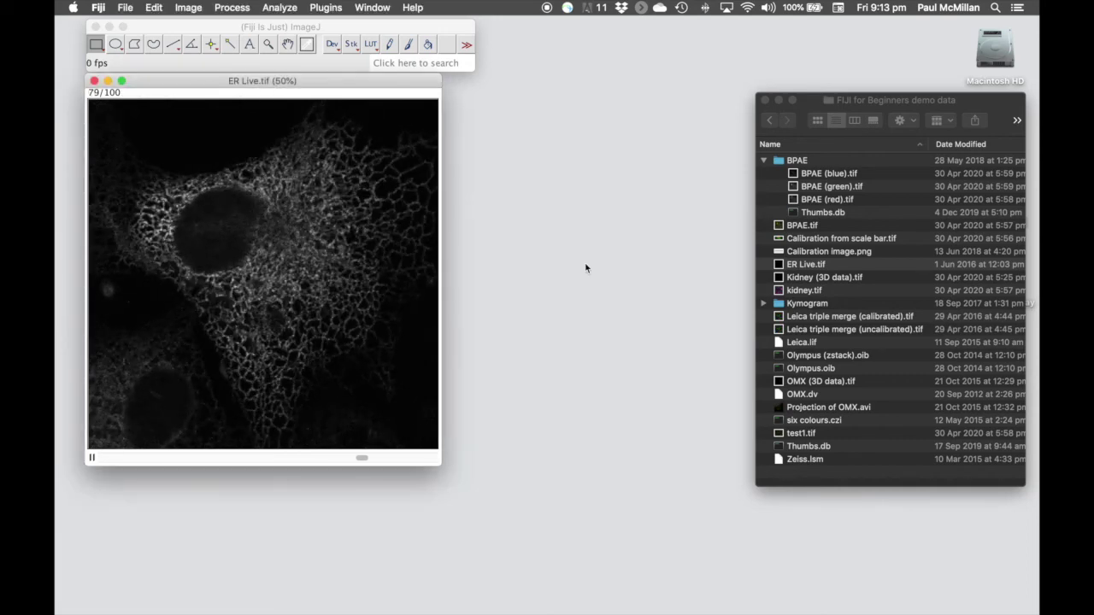
{"action": "left_click", "coordinate": [93, 458]}
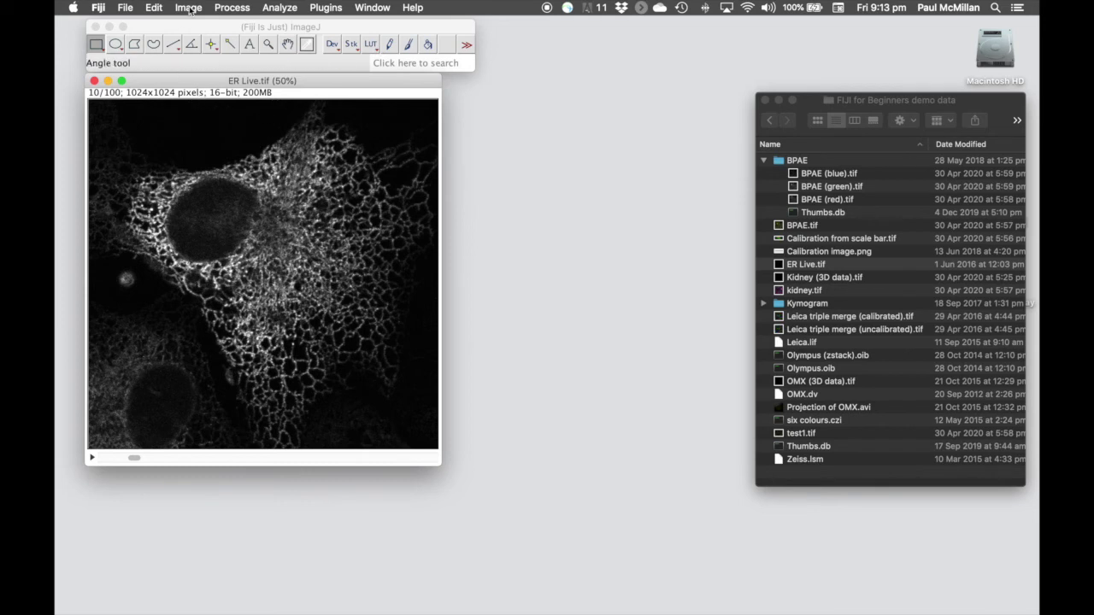
Step: Export the ER Live.tif stack as an AVI with compression None at 10 fps and replay the stack
{"action": "left_click", "coordinate": [125, 8]}
{"action": "mouse_move", "coordinate": [163, 165]}
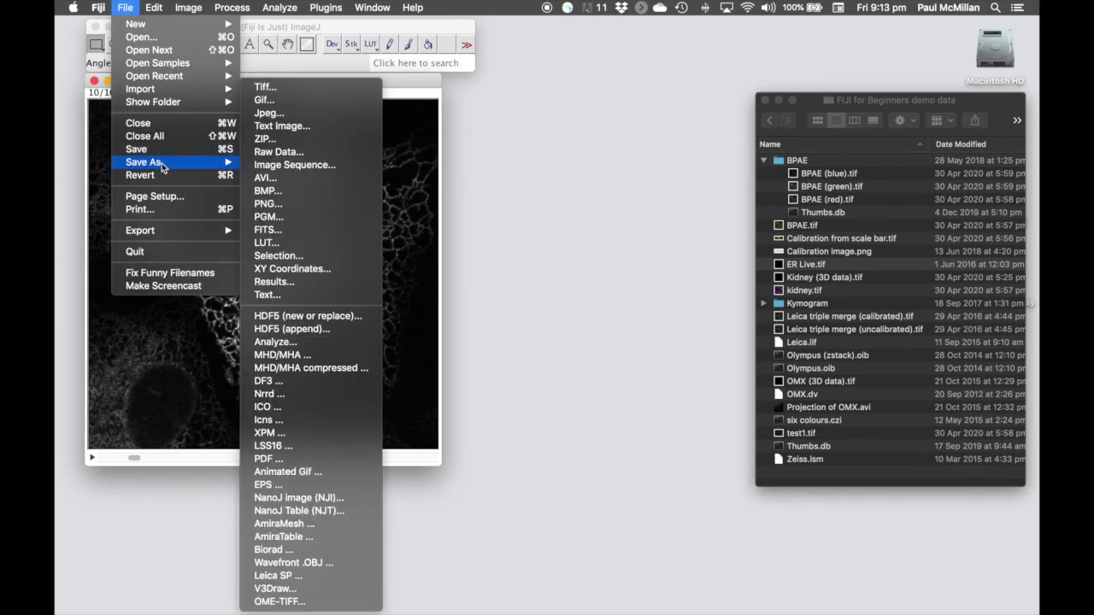
{"action": "left_click", "coordinate": [289, 178]}
{"action": "left_click", "coordinate": [579, 176]}
{"action": "left_click", "coordinate": [572, 151]}
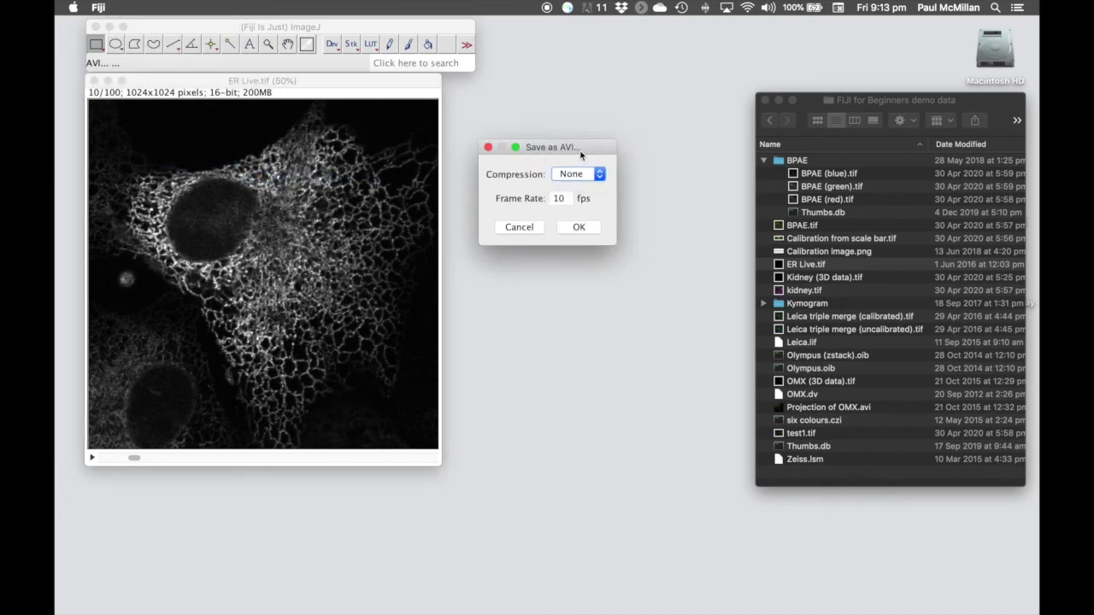
{"action": "left_click", "coordinate": [581, 226]}
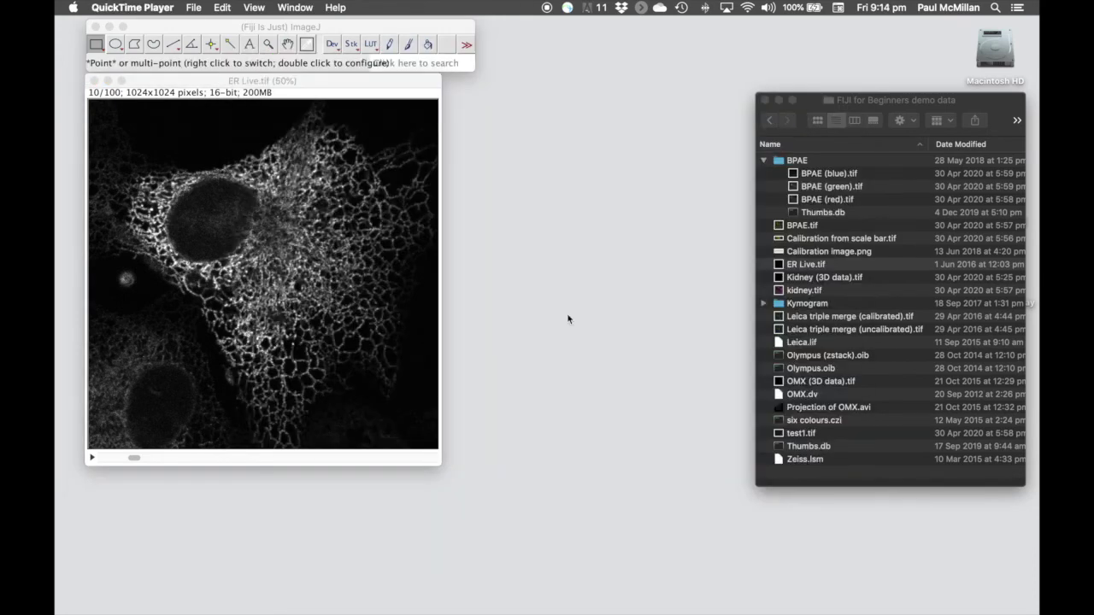
{"action": "left_click", "coordinate": [317, 90]}
{"action": "left_click", "coordinate": [92, 457]}
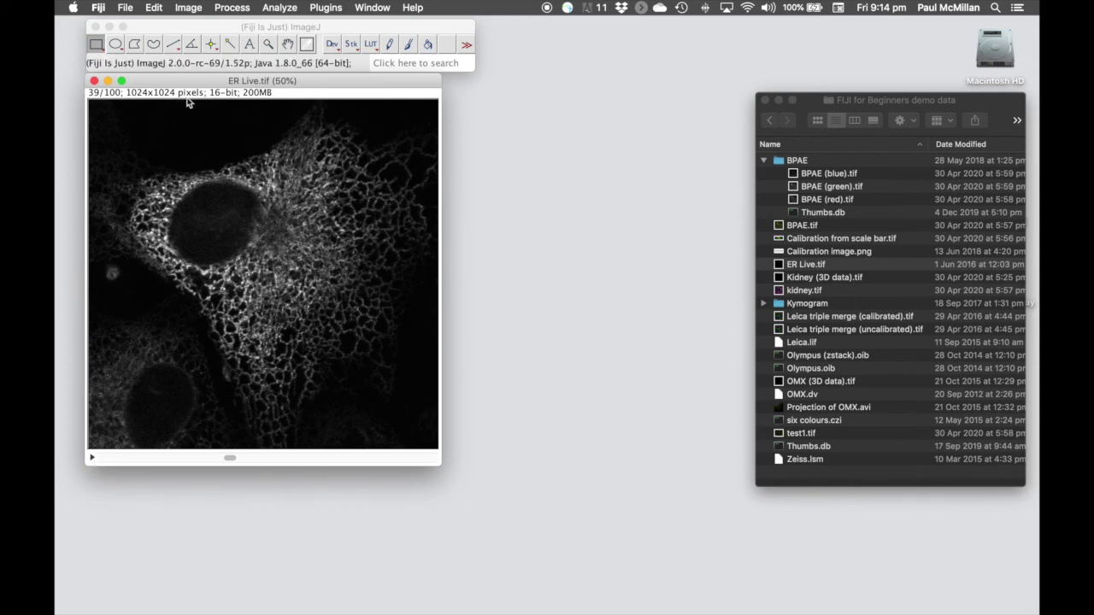
Step: Set up stack labels for ER Live.tif with number format 0 and an interval of 4
{"action": "left_click", "coordinate": [189, 9]}
{"action": "mouse_move", "coordinate": [239, 100]}
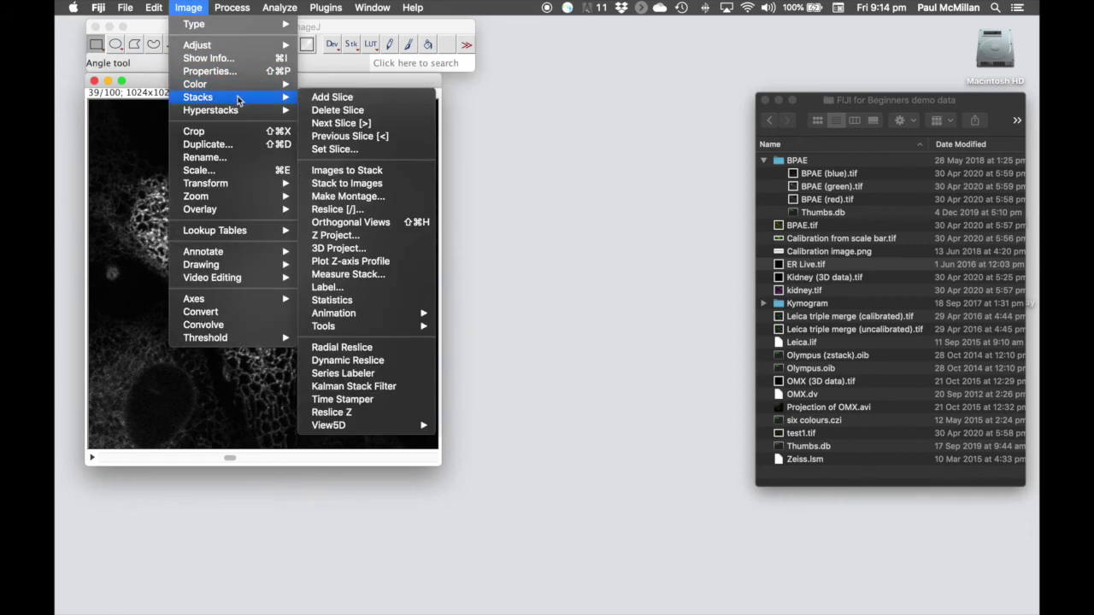
{"action": "left_click", "coordinate": [357, 288]}
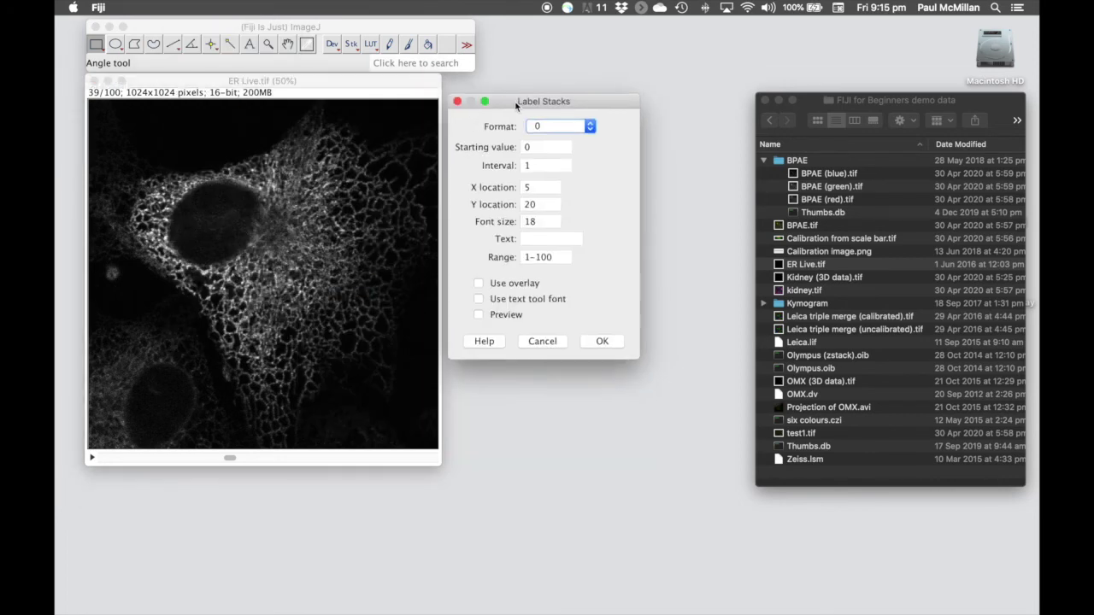
{"action": "left_click", "coordinate": [562, 126]}
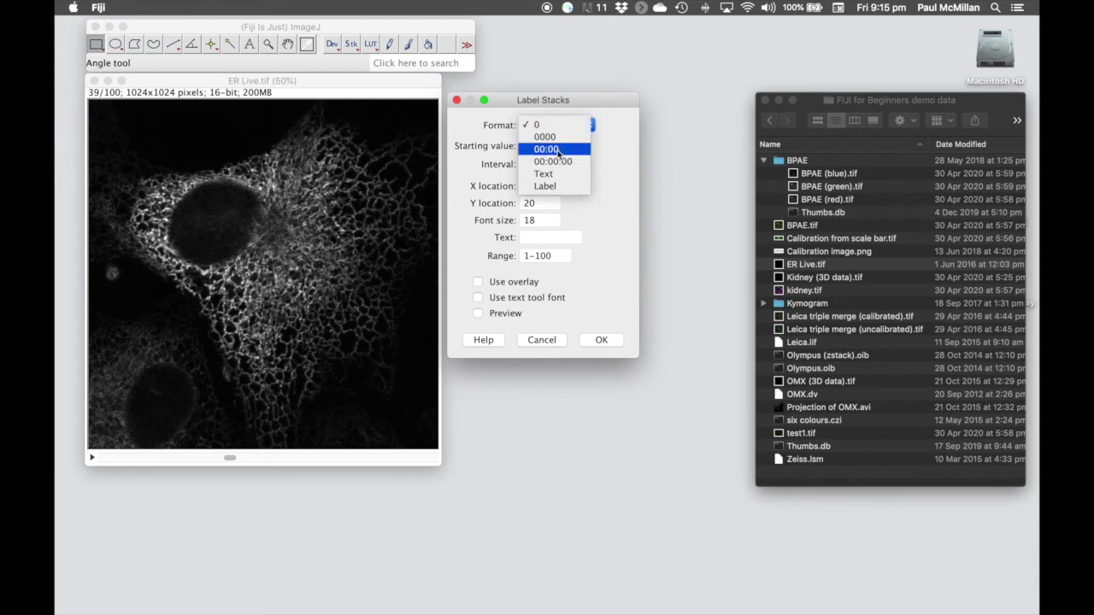
{"action": "left_click", "coordinate": [558, 151]}
{"action": "left_click", "coordinate": [533, 163]}
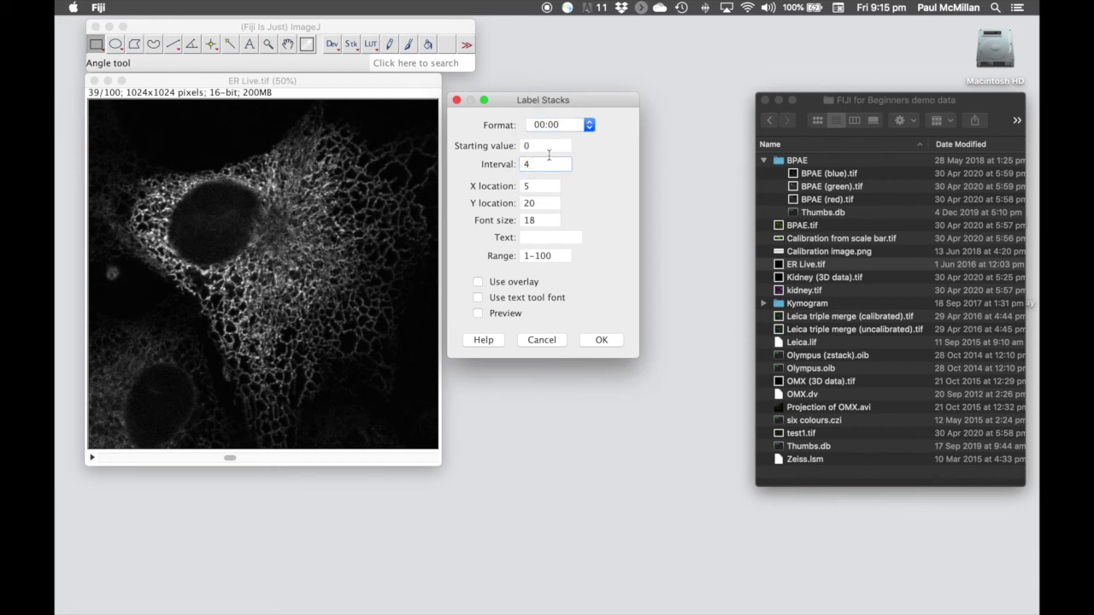
{"action": "left_click", "coordinate": [578, 132]}
{"action": "left_click", "coordinate": [556, 100]}
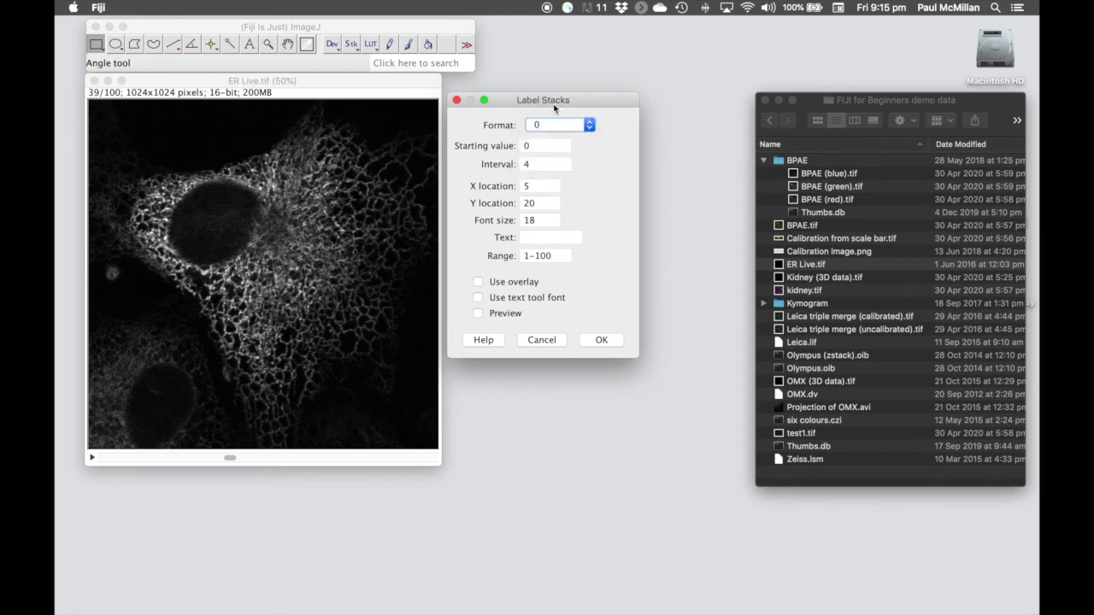
Step: Apply the labels with the text "secs" over frames 1-100 and play the stack to check them
{"action": "left_click", "coordinate": [530, 238]}
{"action": "type", "text": "secs"}
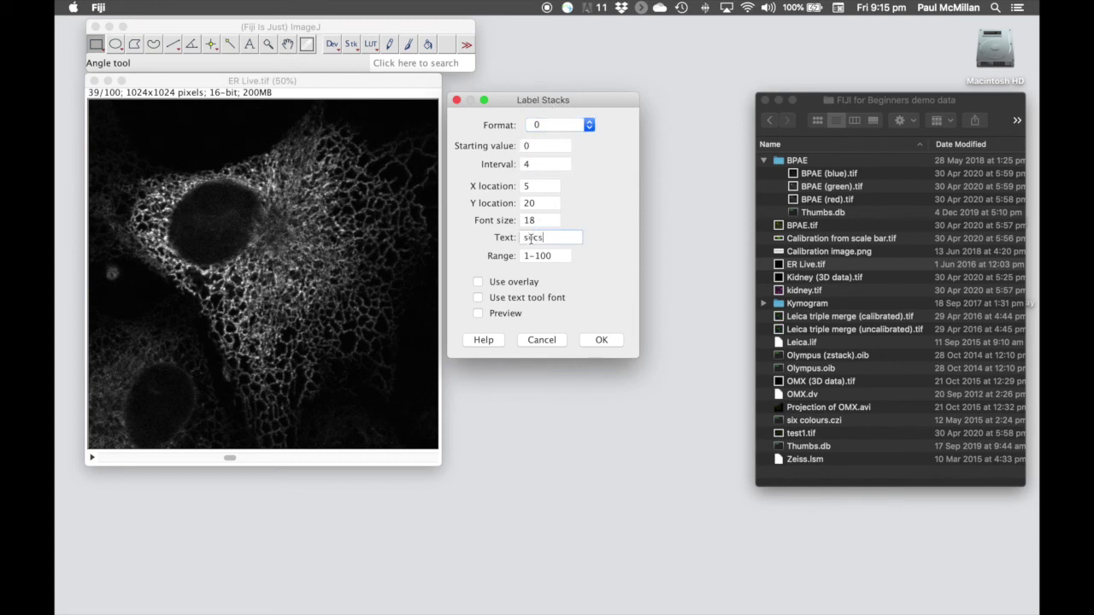
{"action": "left_click", "coordinate": [555, 257]}
{"action": "double_click", "coordinate": [555, 256]}
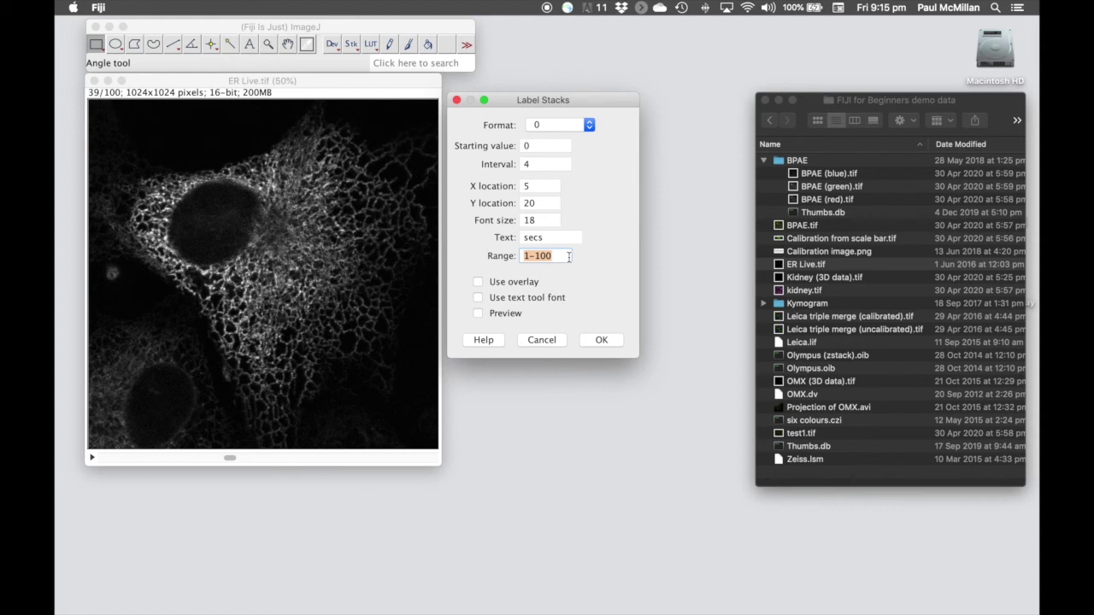
{"action": "left_click", "coordinate": [600, 340]}
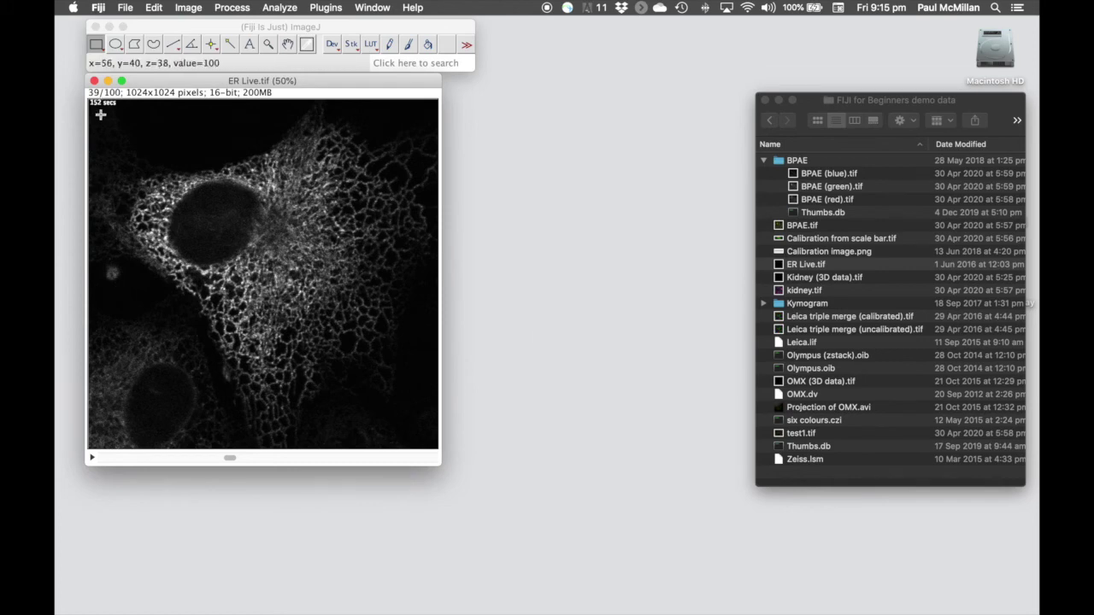
{"action": "left_click", "coordinate": [92, 457]}
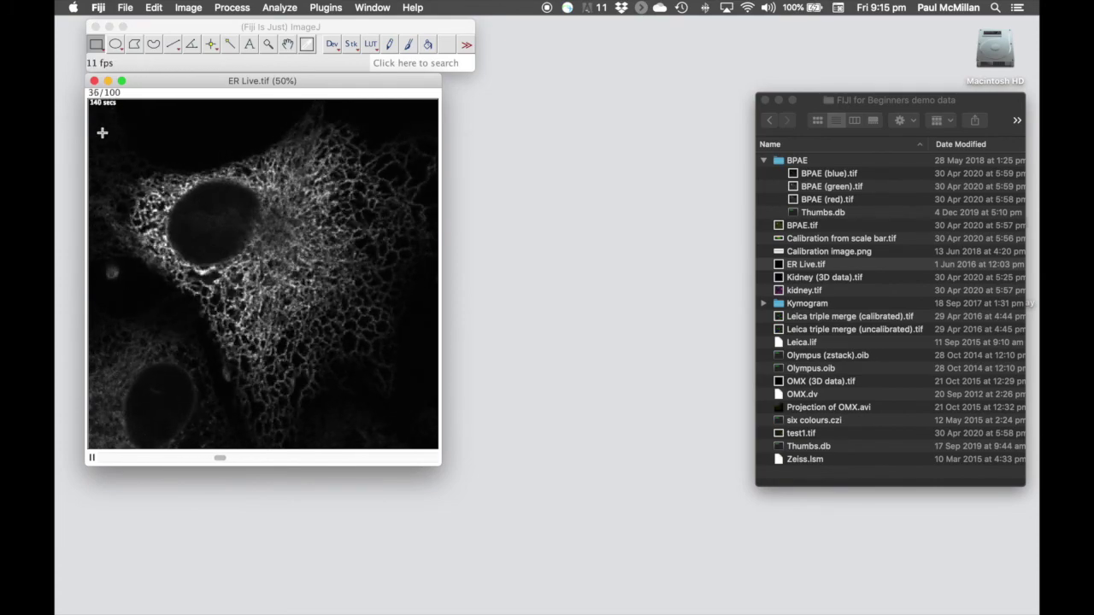
{"action": "left_click", "coordinate": [92, 457]}
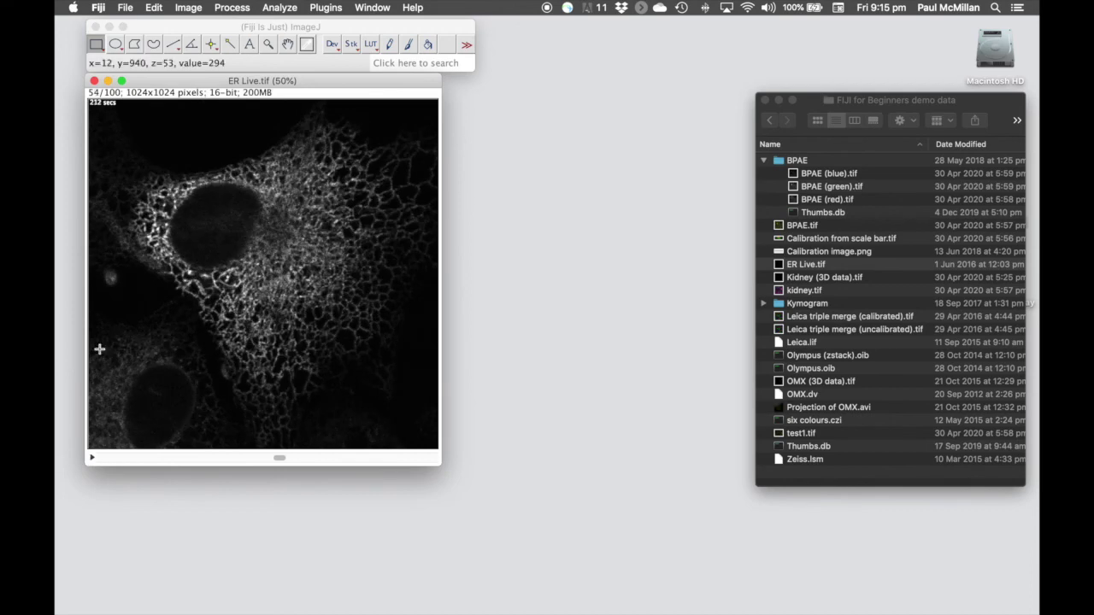
Step: Export the time-labelled ER Live.tif stack as an uncompressed AVI
{"action": "left_click", "coordinate": [125, 8]}
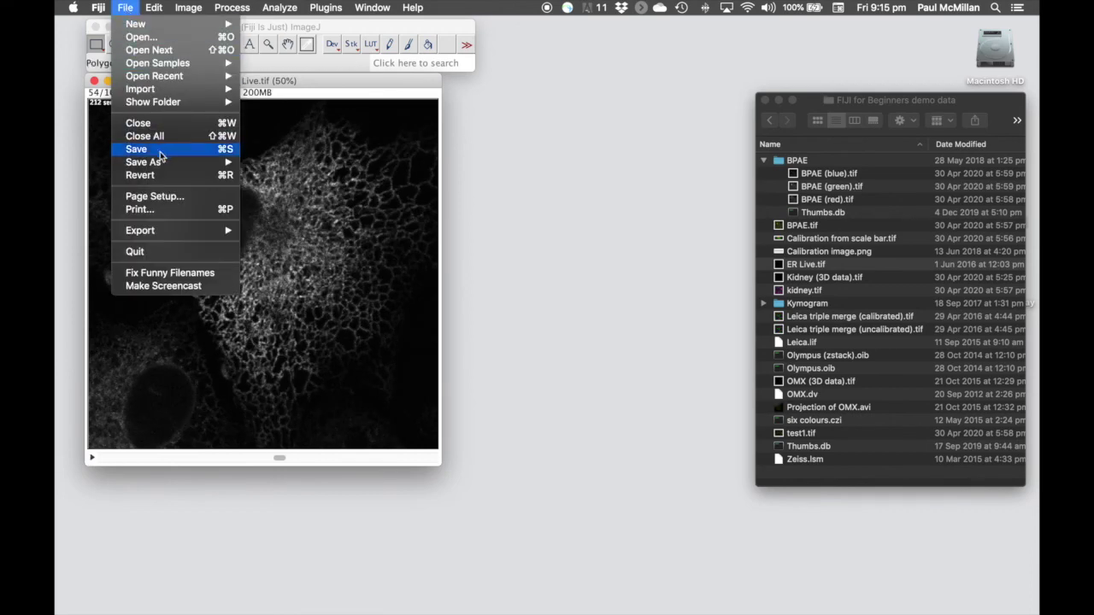
{"action": "mouse_move", "coordinate": [166, 162]}
{"action": "left_click", "coordinate": [266, 178]}
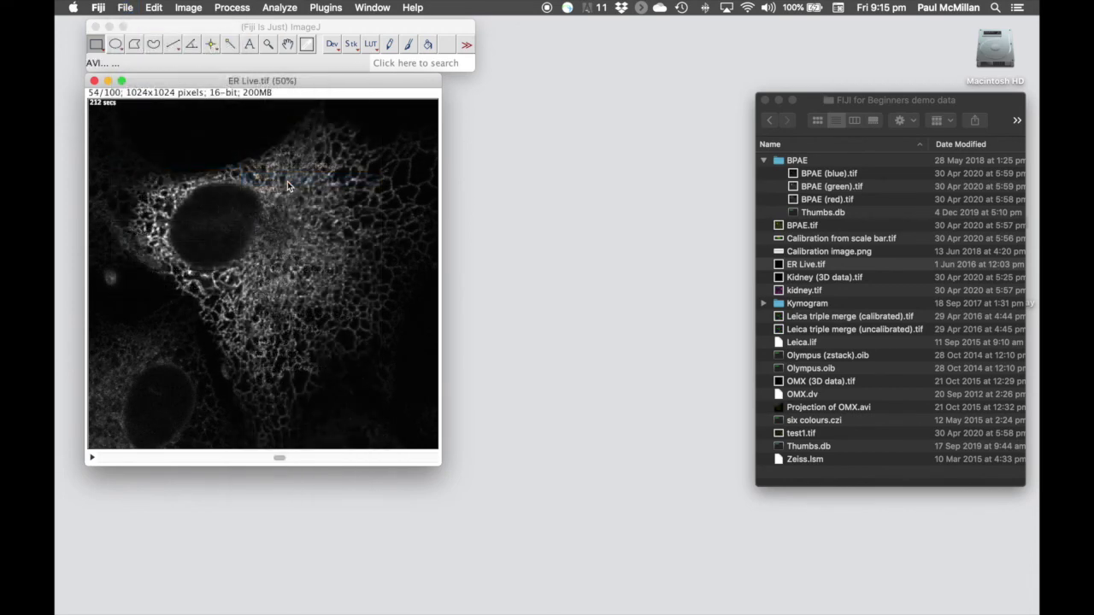
{"action": "left_click", "coordinate": [574, 175]}
{"action": "left_click", "coordinate": [571, 148]}
{"action": "left_click", "coordinate": [578, 227]}
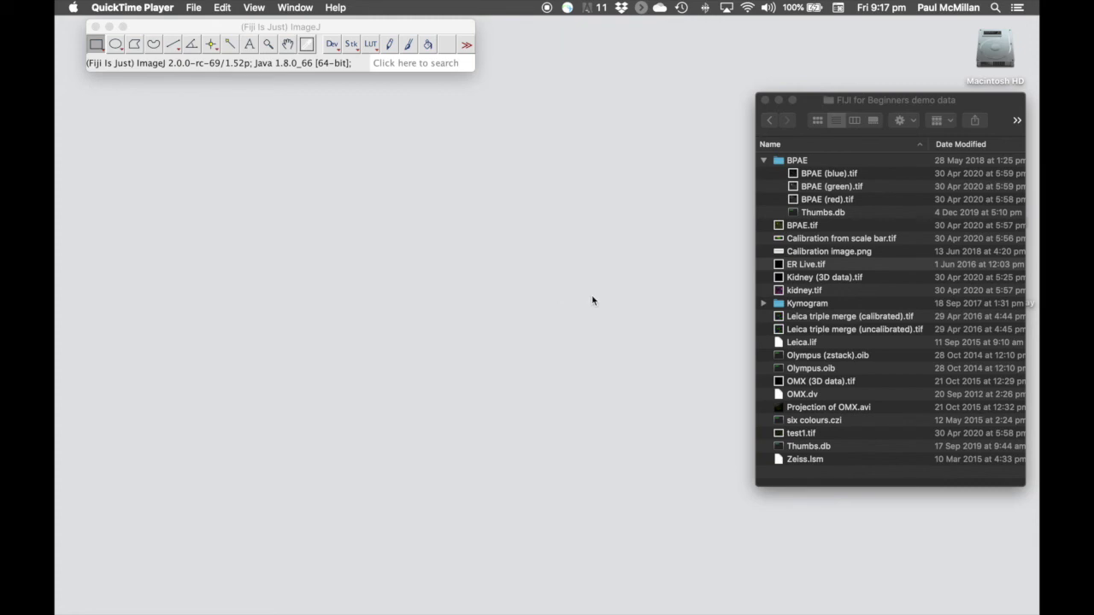
Step: Open Tracking.tif from the Kymogram folder in Fiji and enlarge its view to 150%
{"action": "left_click", "coordinate": [765, 304]}
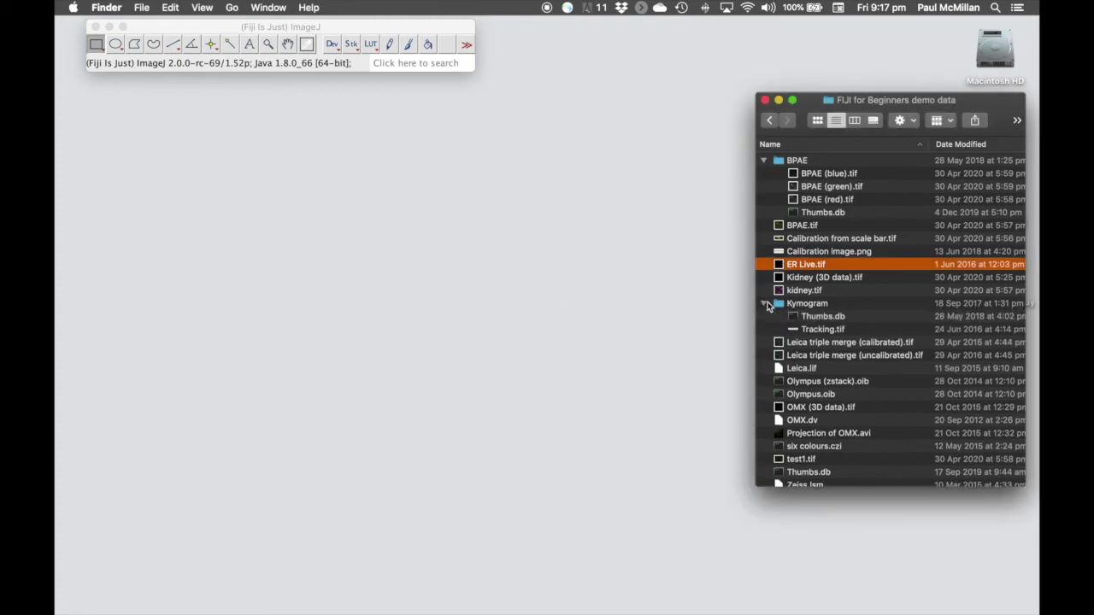
{"action": "left_click", "coordinate": [812, 332]}
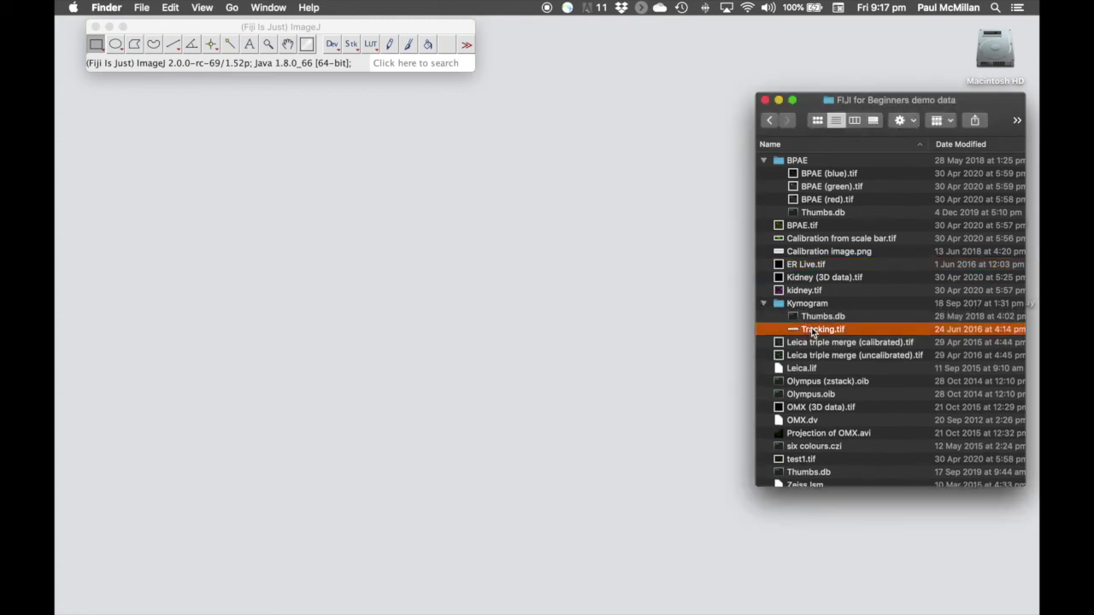
{"action": "left_click_drag", "start_coordinate": [812, 332], "coordinate": [297, 70]}
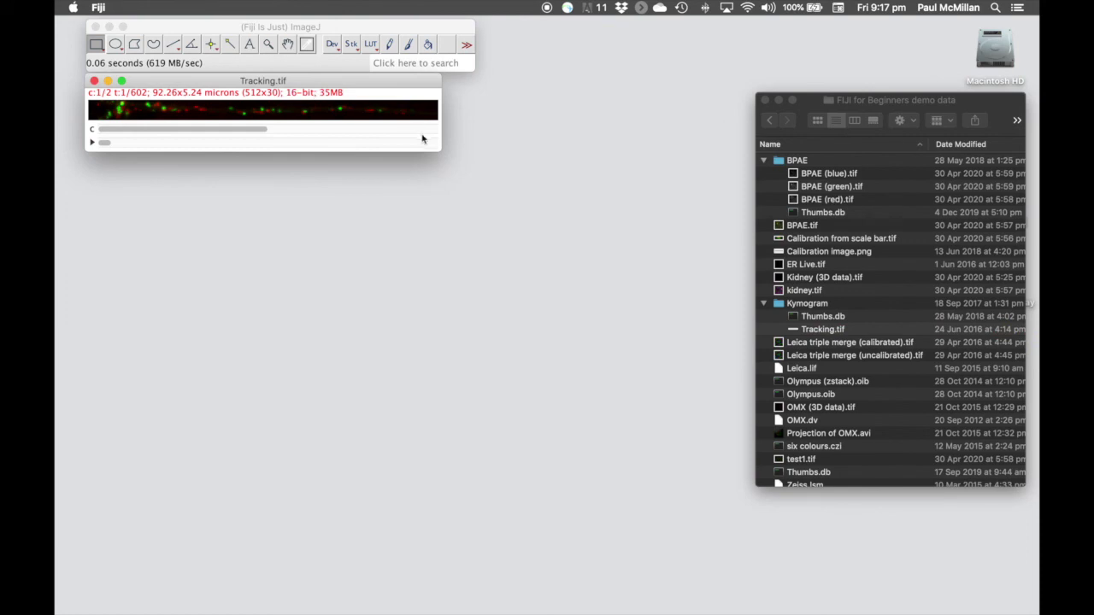
{"action": "left_click_drag", "start_coordinate": [438, 149], "coordinate": [439, 151]}
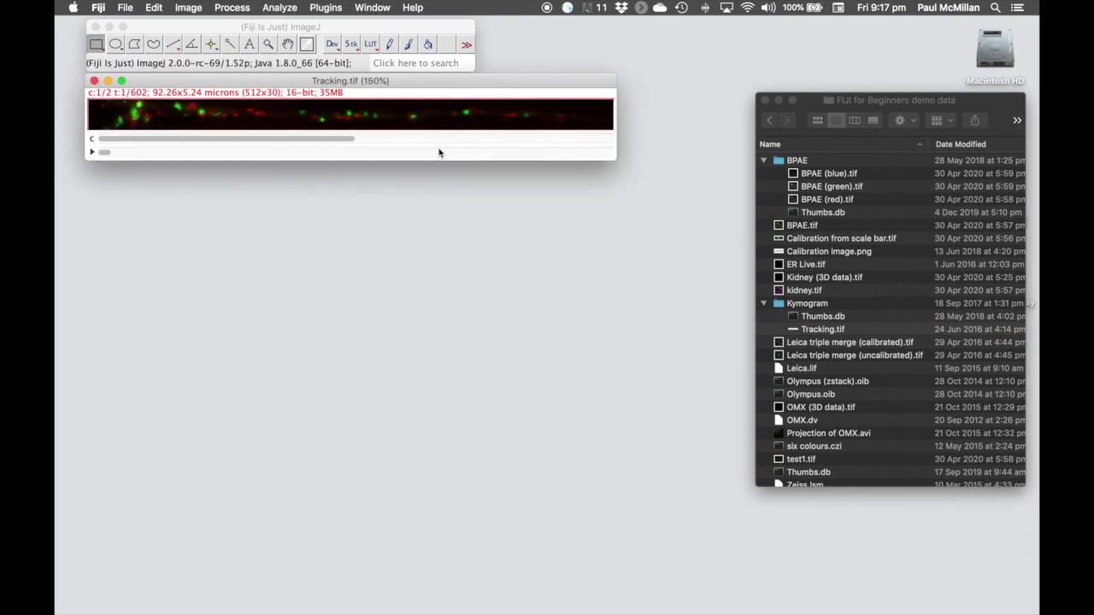
Step: Play the Tracking.tif time series to view the moving particles and stop the playback
{"action": "left_click", "coordinate": [92, 152]}
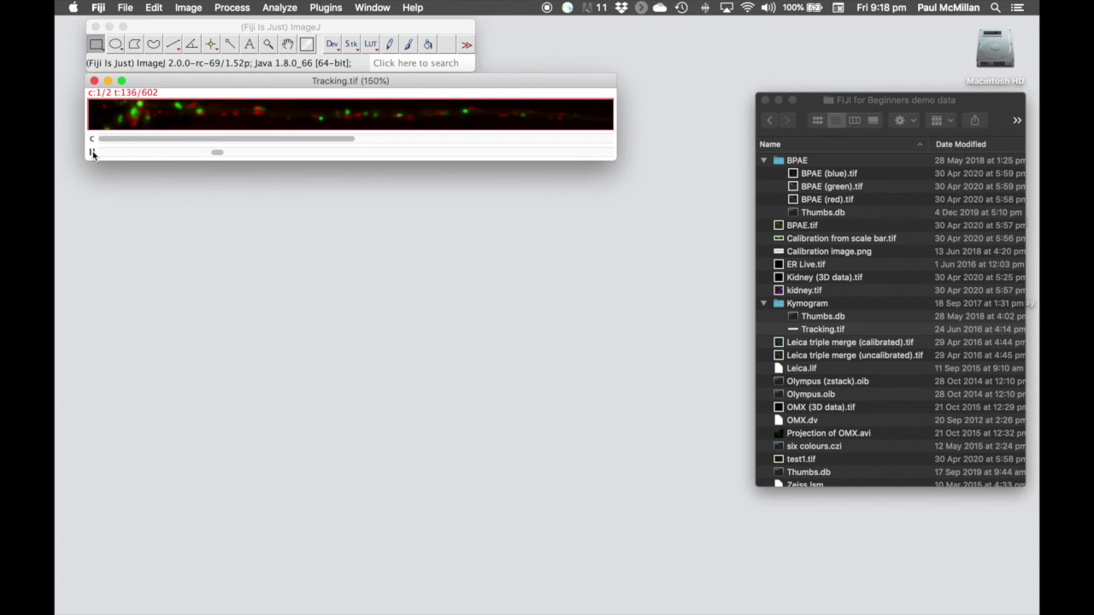
{"action": "left_click", "coordinate": [92, 153]}
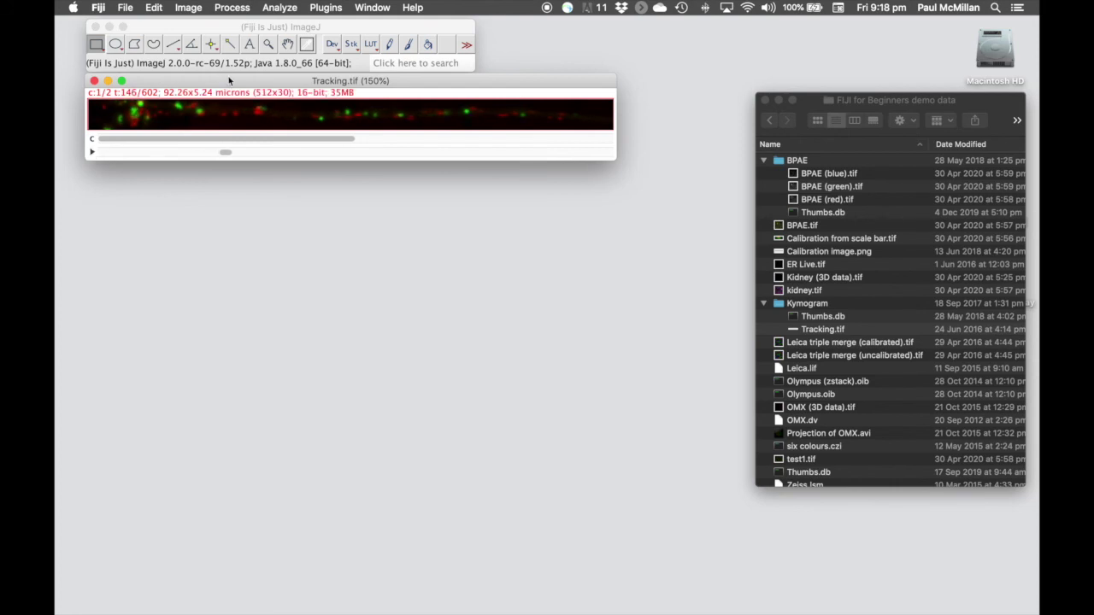
{"action": "left_click_drag", "start_coordinate": [226, 82], "coordinate": [223, 87]}
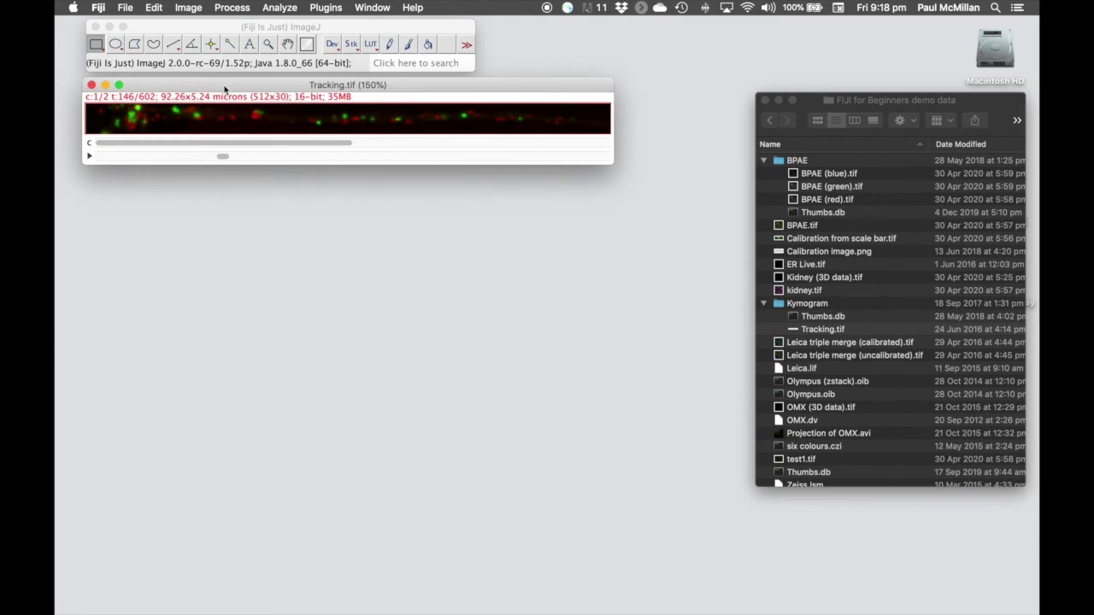
Step: Split the Tracking.tif channels and place the C1 and C2 image windows side by side
{"action": "left_click", "coordinate": [200, 9]}
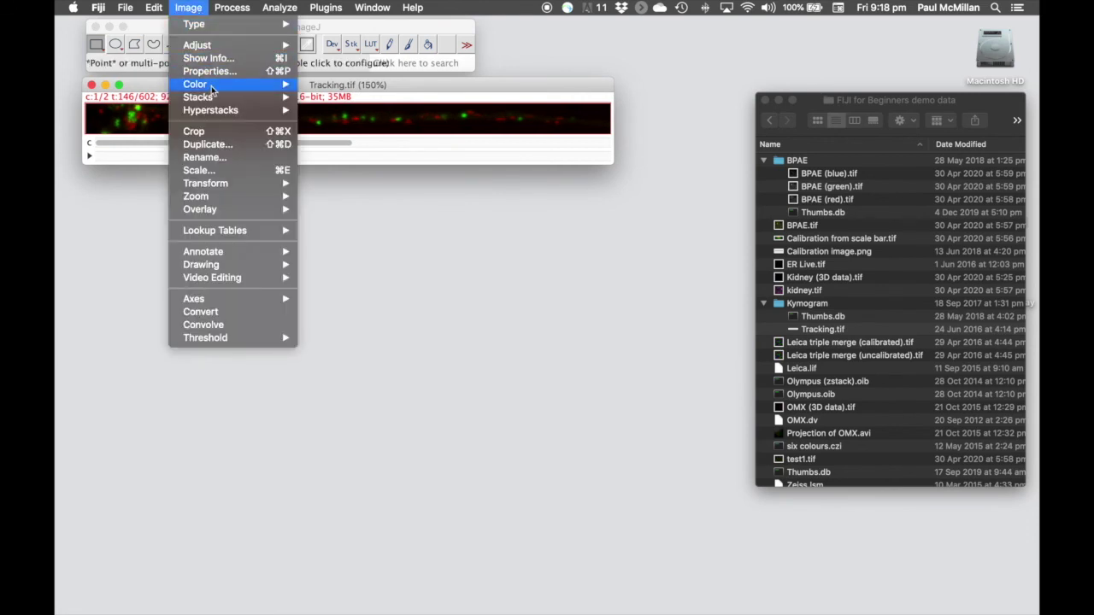
{"action": "mouse_move", "coordinate": [209, 84]}
{"action": "left_click", "coordinate": [334, 84]}
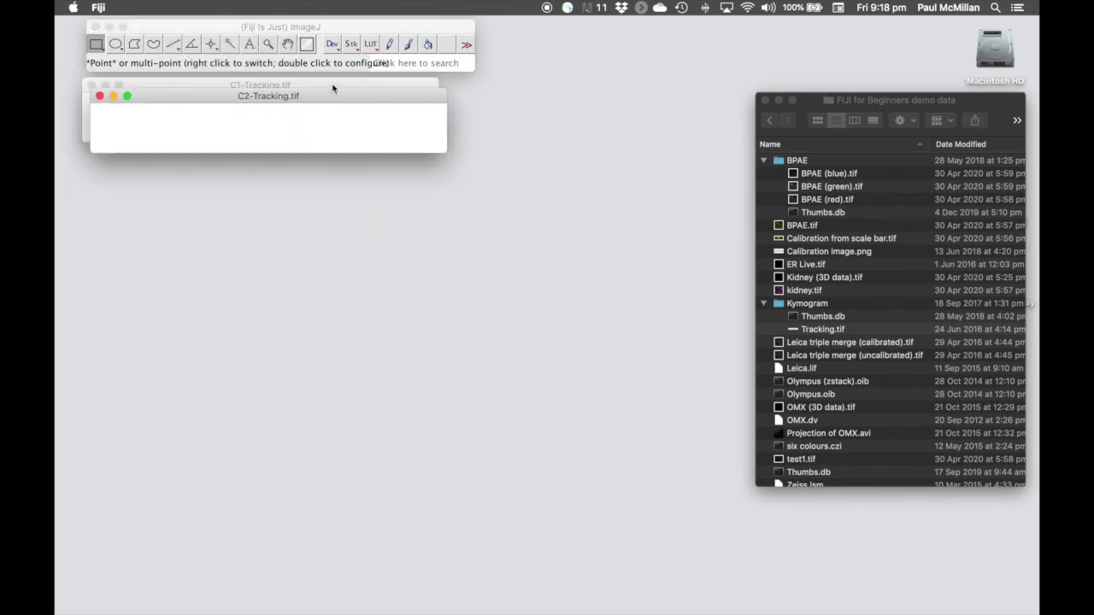
{"action": "left_click_drag", "start_coordinate": [324, 99], "coordinate": [675, 89]}
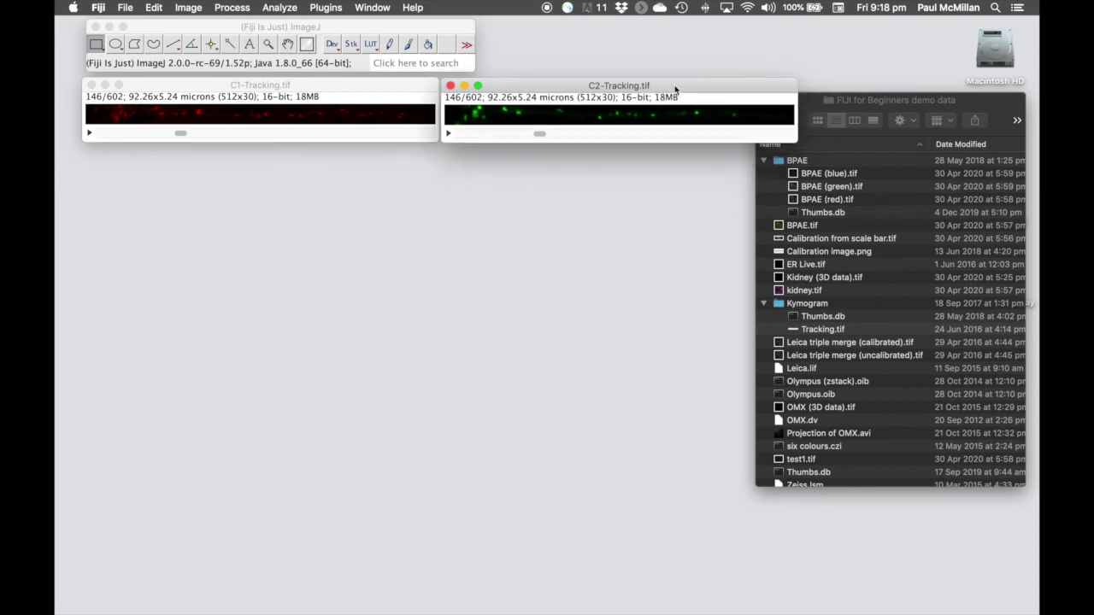
{"action": "left_click", "coordinate": [313, 90]}
{"action": "left_click_drag", "start_coordinate": [313, 90], "coordinate": [301, 93]}
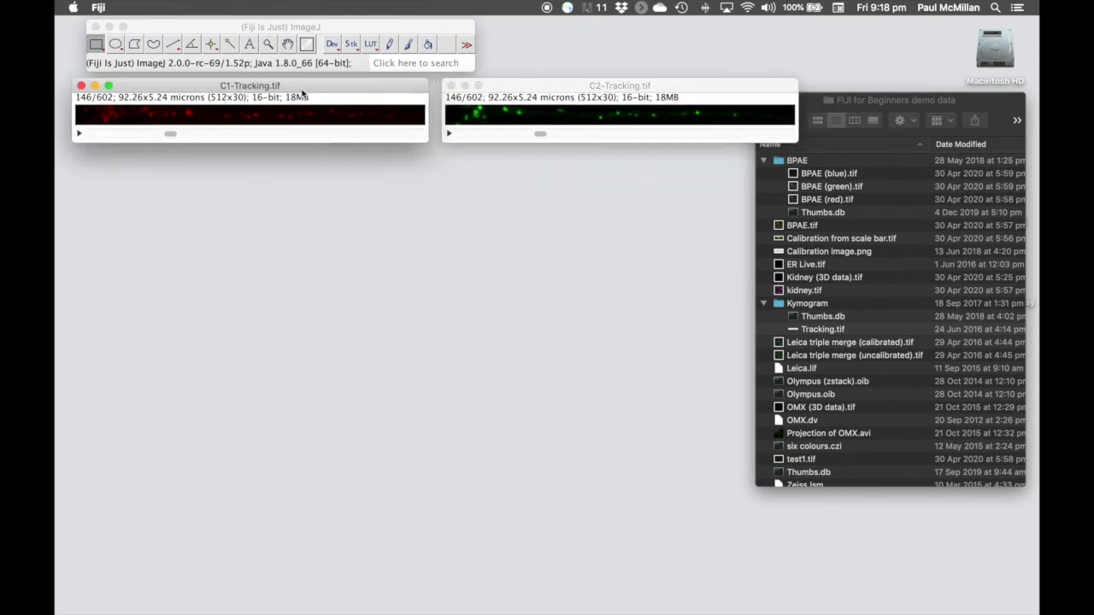
{"action": "left_click", "coordinate": [522, 89]}
{"action": "left_click_drag", "start_coordinate": [522, 89], "coordinate": [512, 90]}
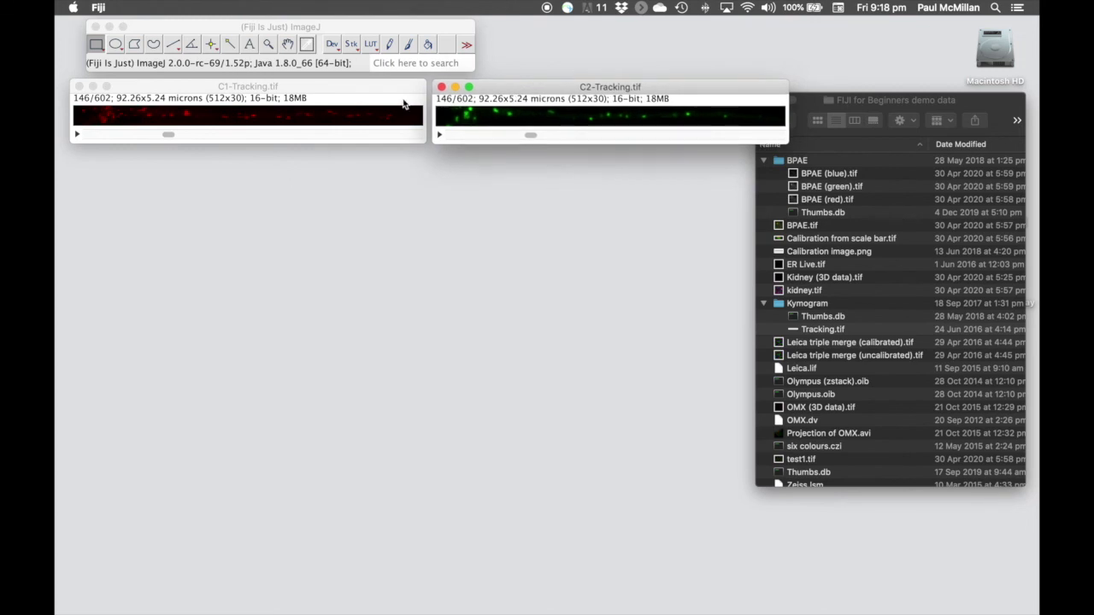
Step: Draw a straight line selection along the full length of the C1-Tracking.tif image with the line tool
{"action": "left_click", "coordinate": [172, 47]}
{"action": "double_click", "coordinate": [172, 46]}
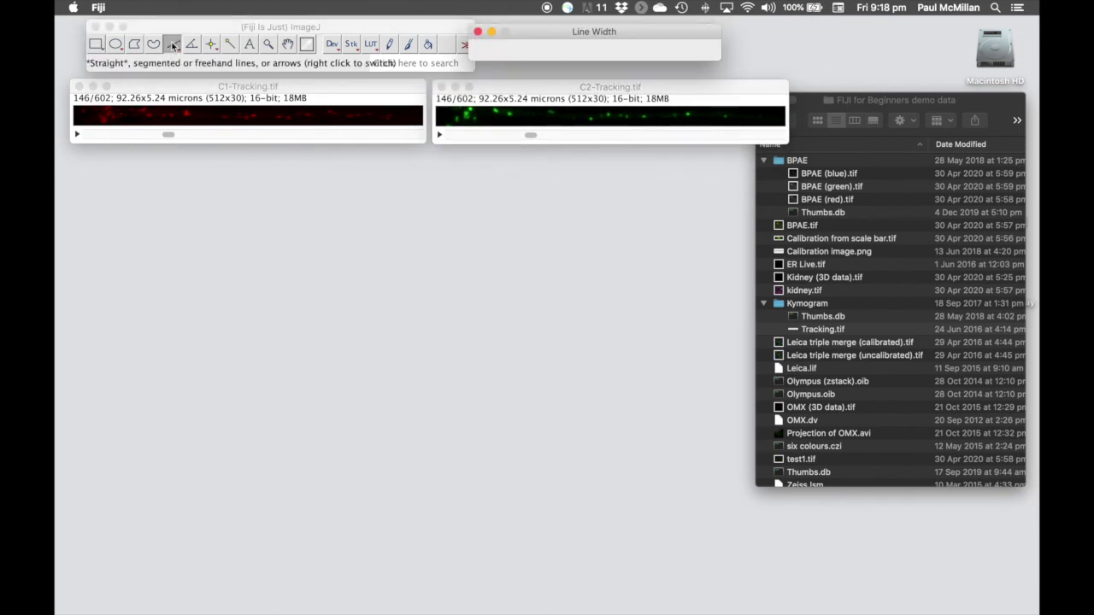
{"action": "left_click", "coordinate": [478, 34]}
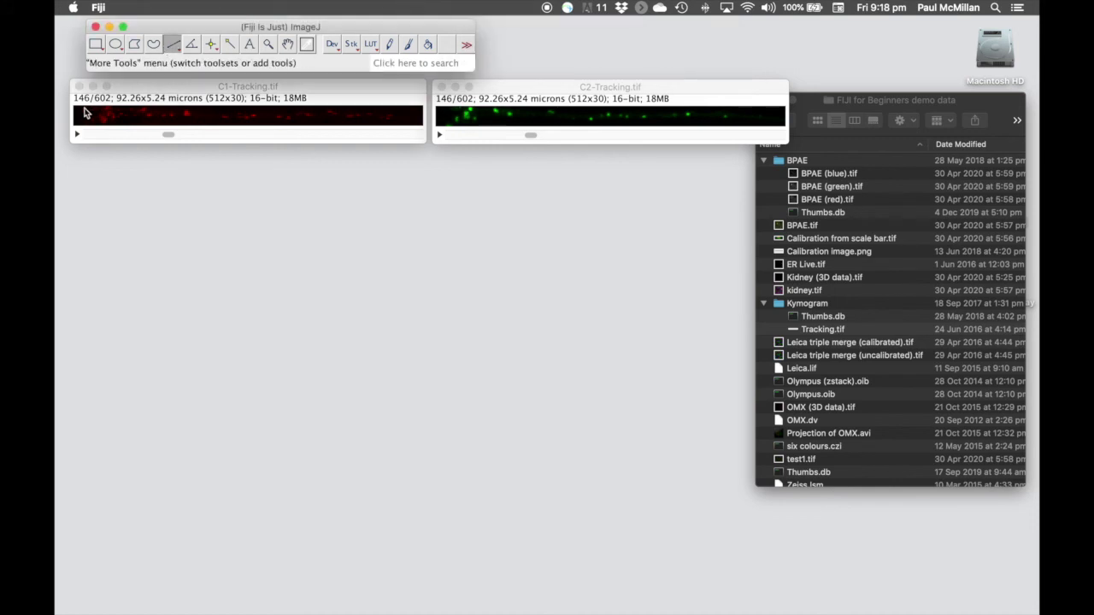
{"action": "left_click", "coordinate": [75, 117]}
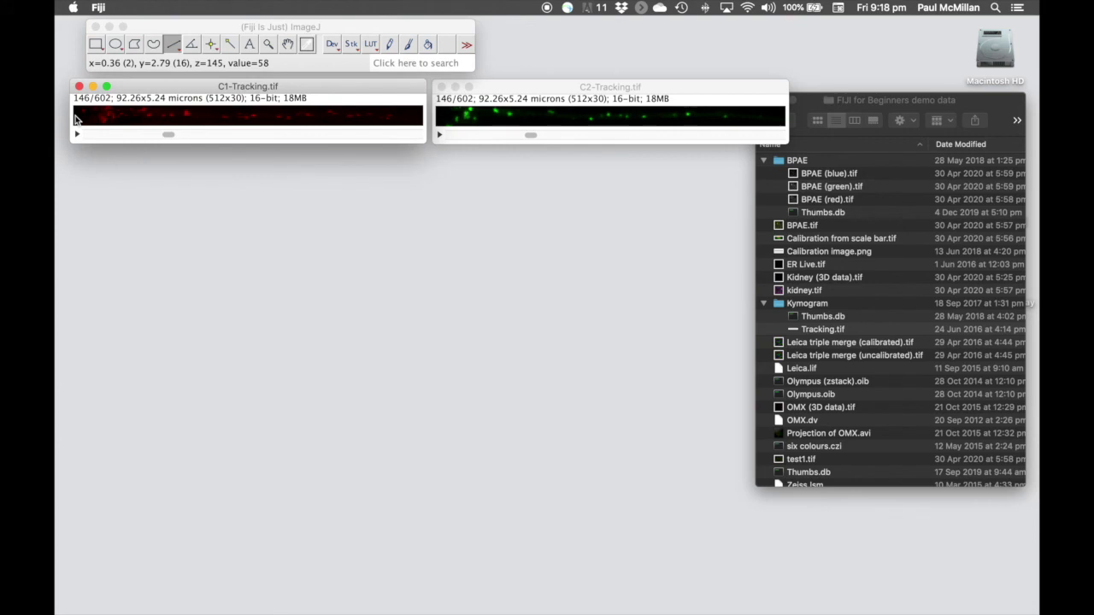
{"action": "left_click_drag", "start_coordinate": [75, 119], "coordinate": [422, 145]}
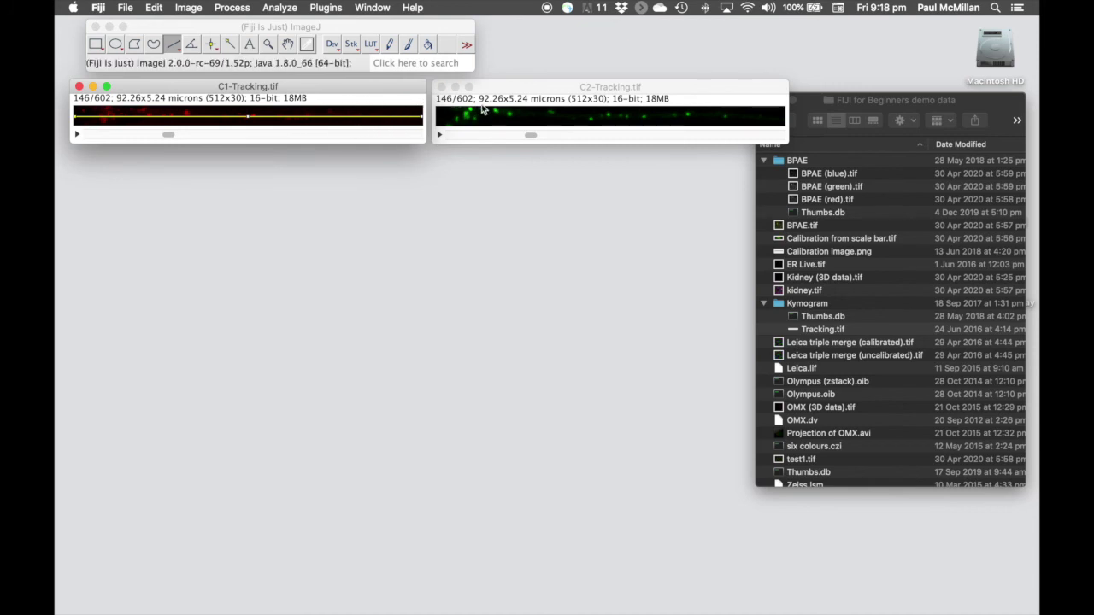
Step: Restore the same line selection on the C2-Tracking.tif image
{"action": "left_click", "coordinate": [543, 89]}
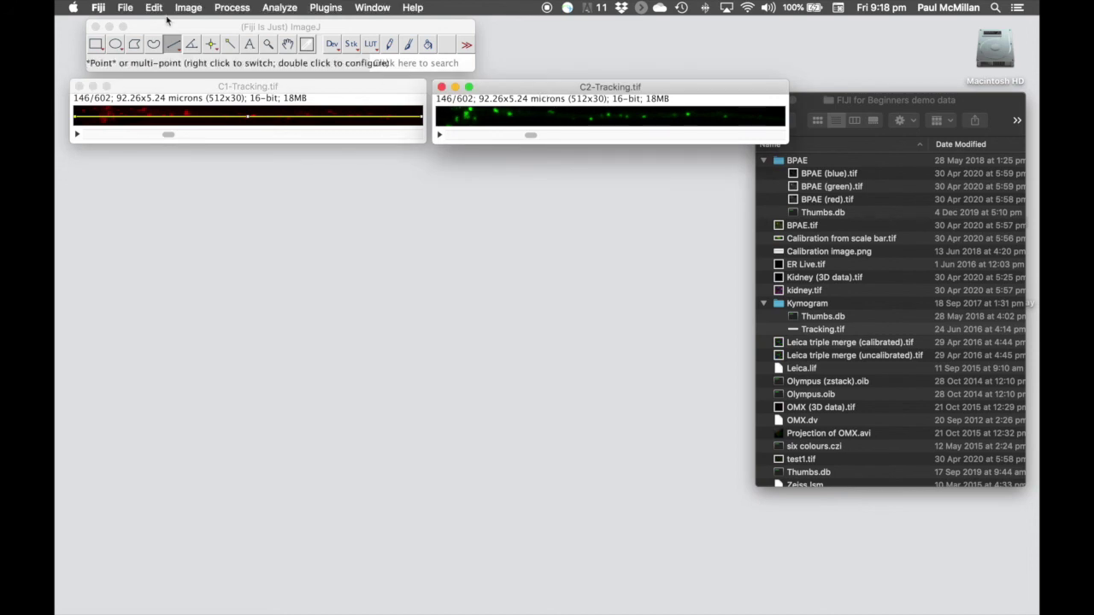
{"action": "left_click", "coordinate": [159, 8]}
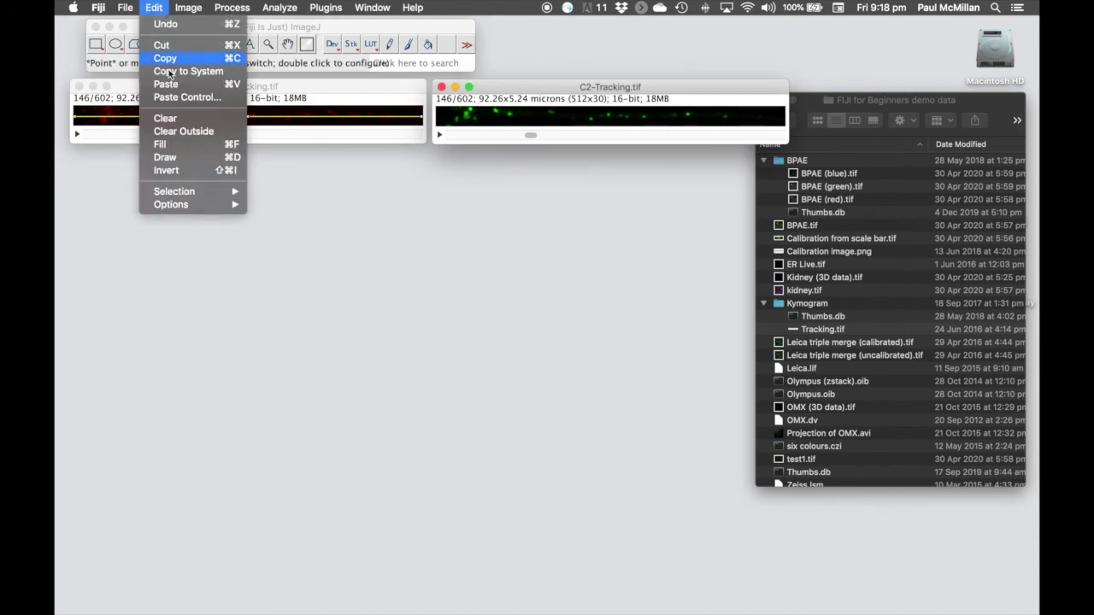
{"action": "mouse_move", "coordinate": [207, 195]}
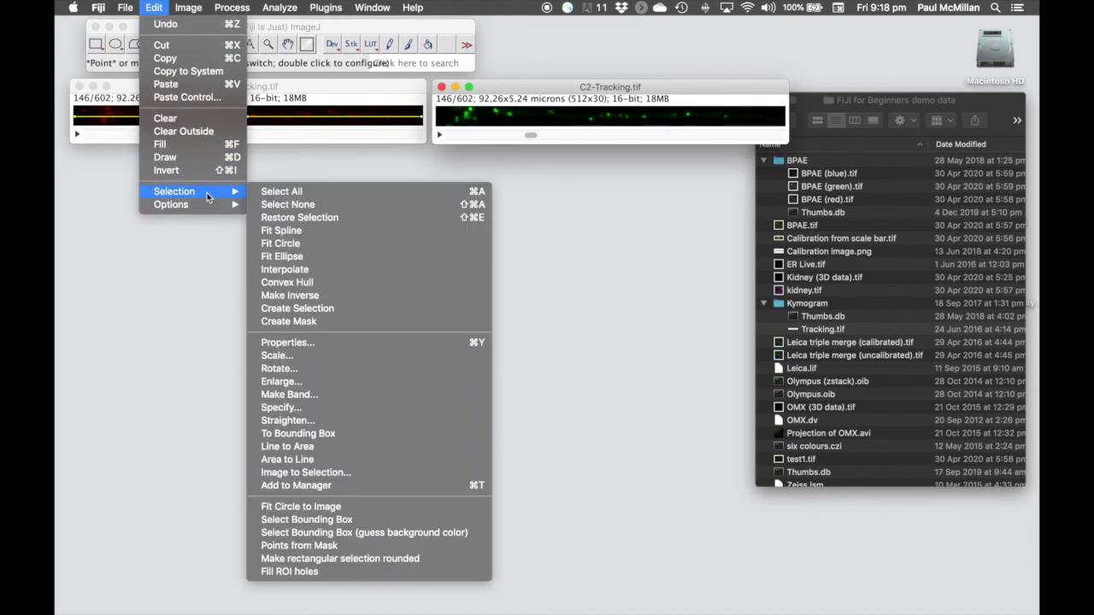
{"action": "left_click", "coordinate": [401, 217]}
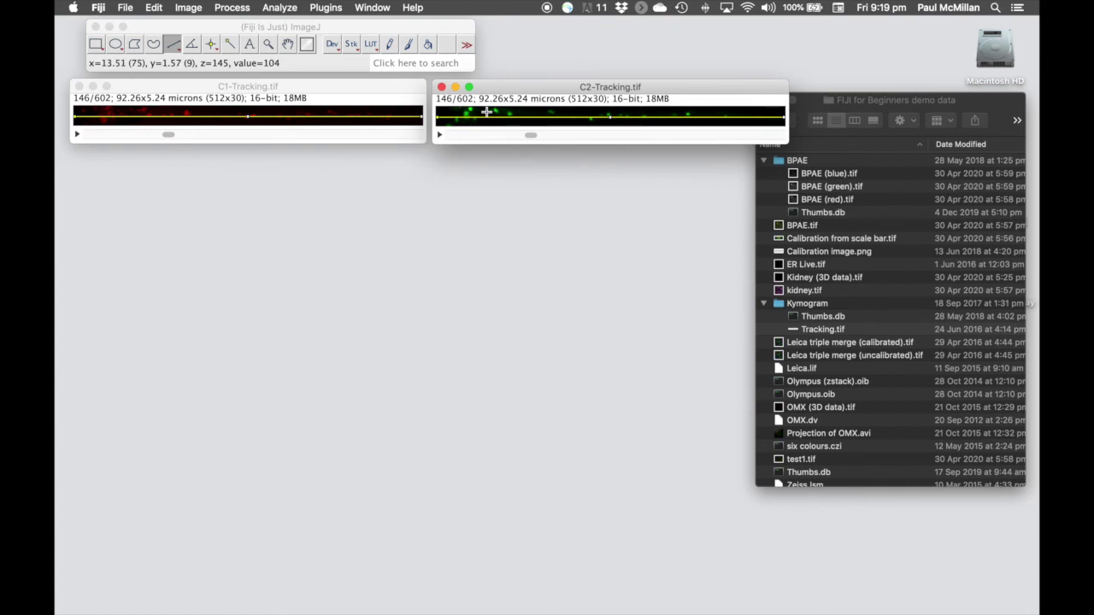
Step: Generate a Multi Kymograph from the line on C1-Tracking.tif with a linewidth of 29
{"action": "left_click", "coordinate": [343, 94]}
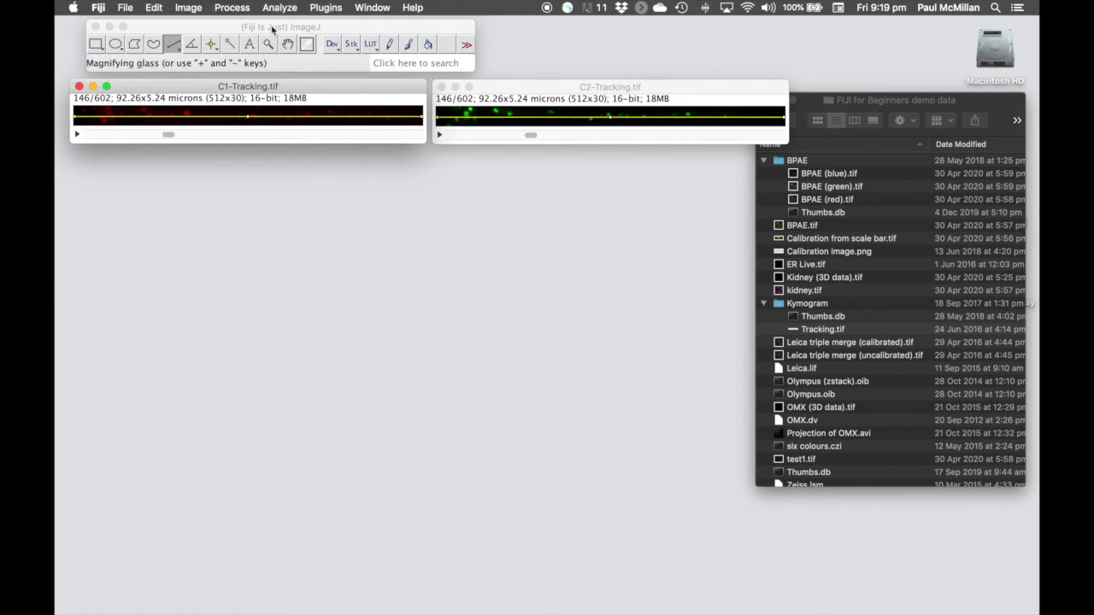
{"action": "left_click", "coordinate": [278, 10]}
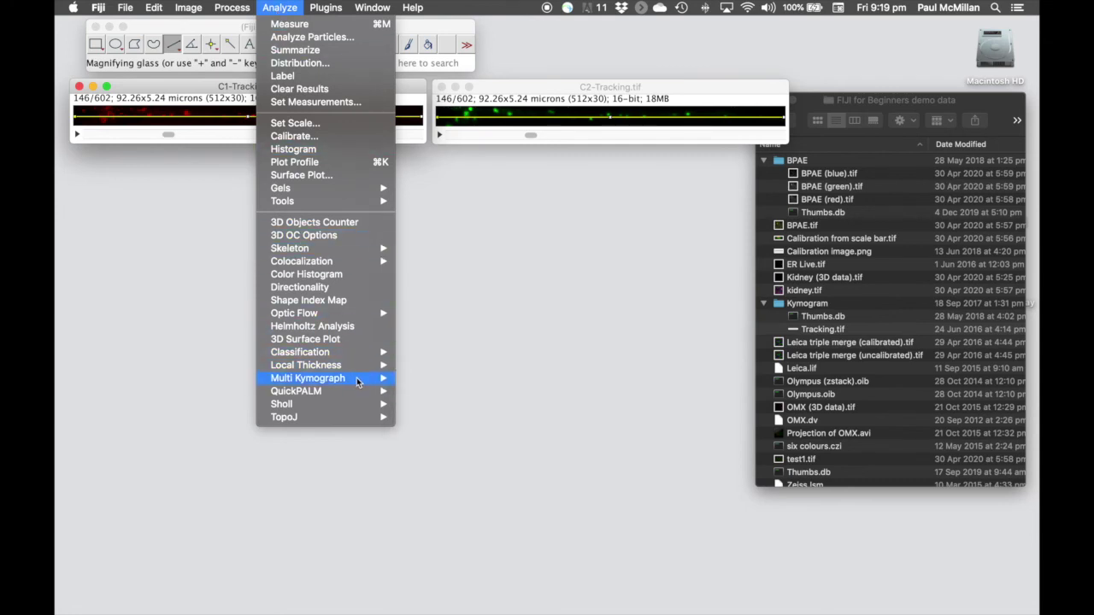
{"action": "mouse_move", "coordinate": [356, 378]}
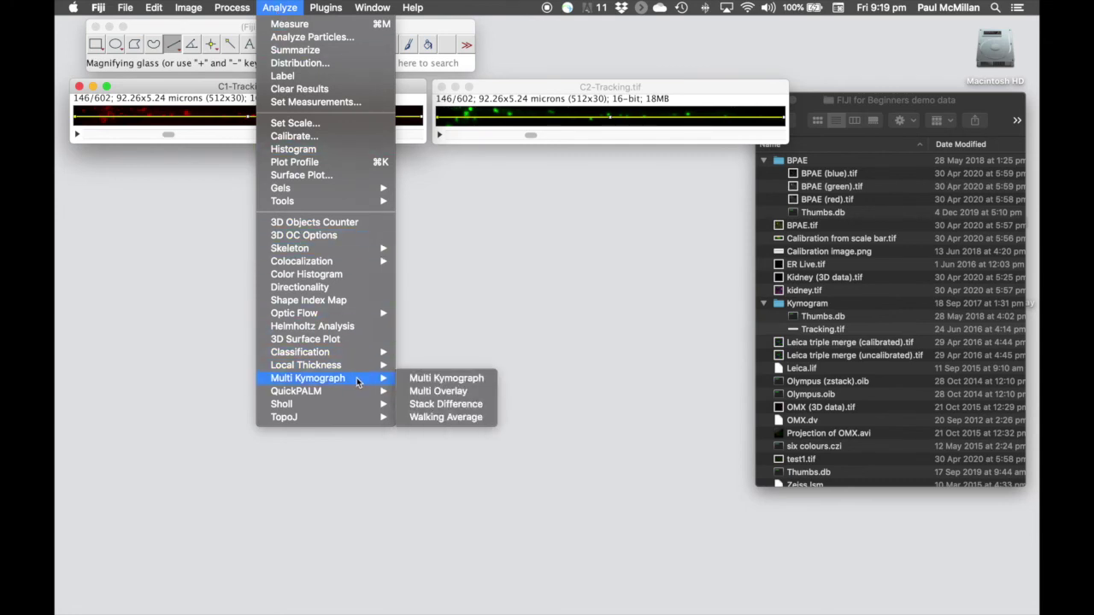
{"action": "left_click", "coordinate": [434, 382]}
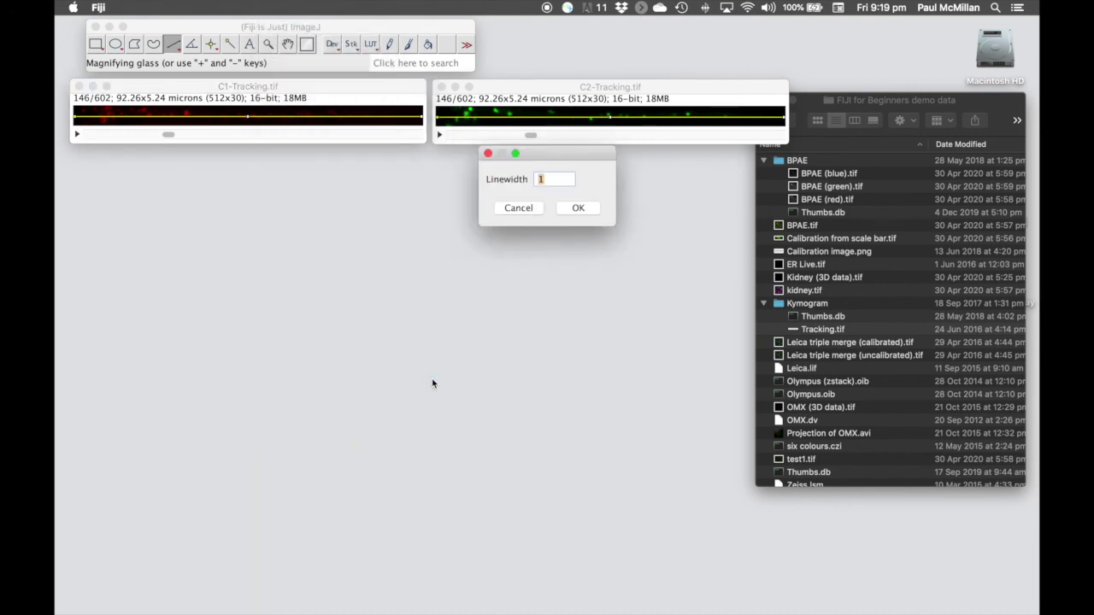
{"action": "left_click_drag", "start_coordinate": [554, 163], "coordinate": [467, 189]}
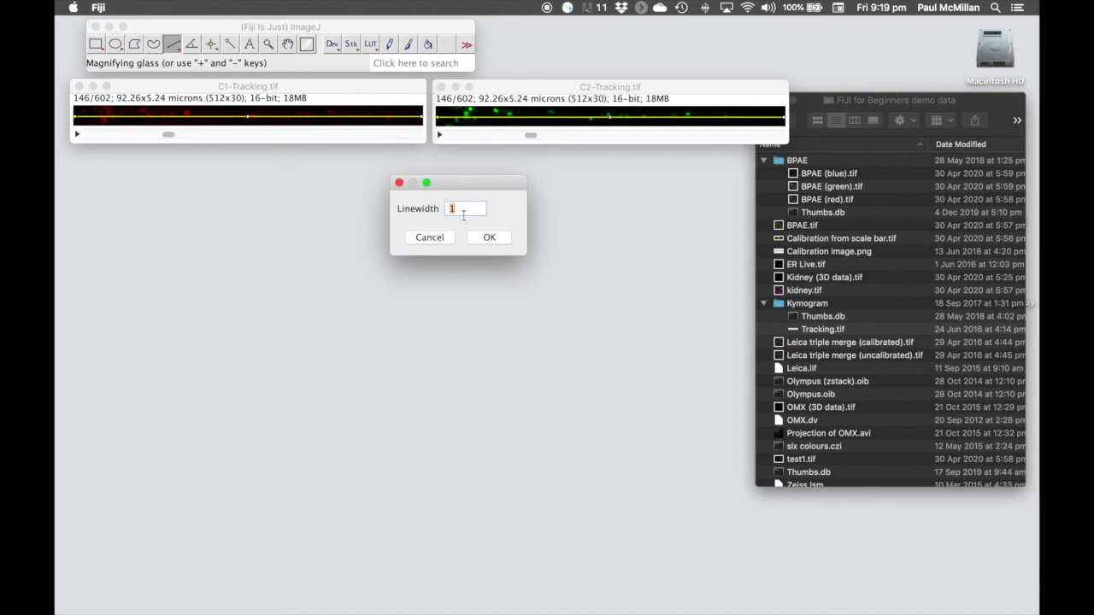
{"action": "type", "text": "29"}
{"action": "left_click", "coordinate": [489, 237]}
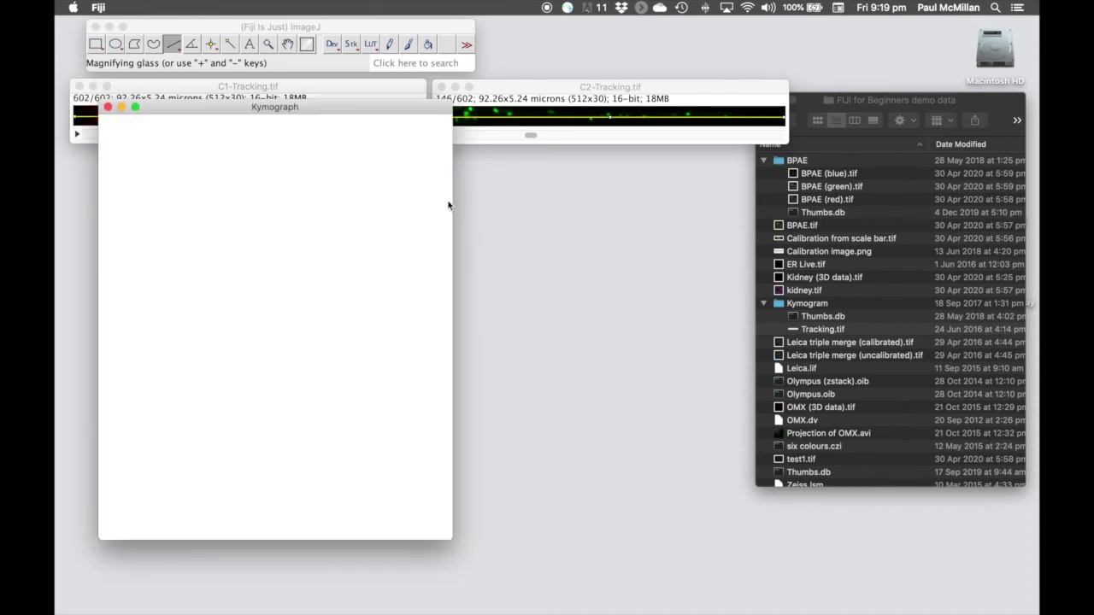
Step: Rename the C1 kymograph as Red and place its window below the C1-Tracking.tif image
{"action": "left_click_drag", "start_coordinate": [374, 110], "coordinate": [332, 141]}
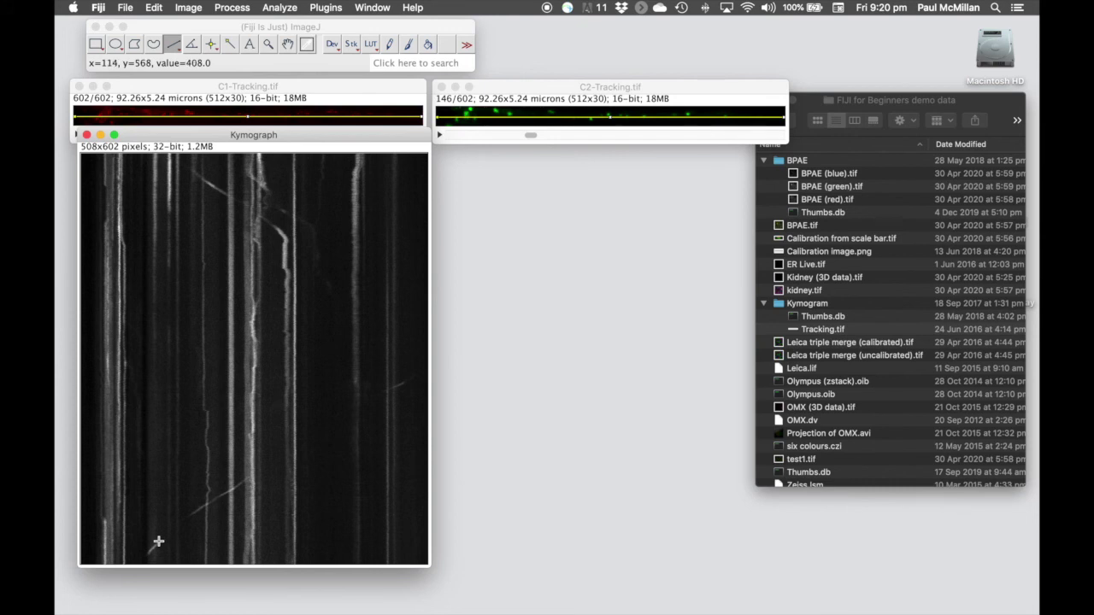
{"action": "left_click_drag", "start_coordinate": [305, 138], "coordinate": [295, 146]}
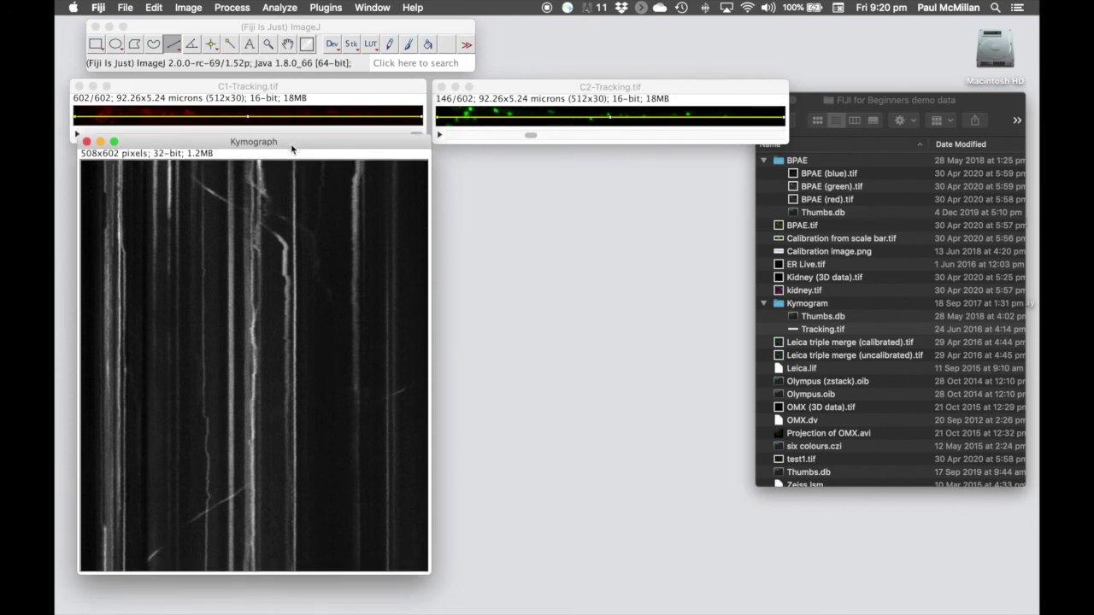
{"action": "right_click", "coordinate": [254, 267]}
{"action": "left_click", "coordinate": [288, 287]}
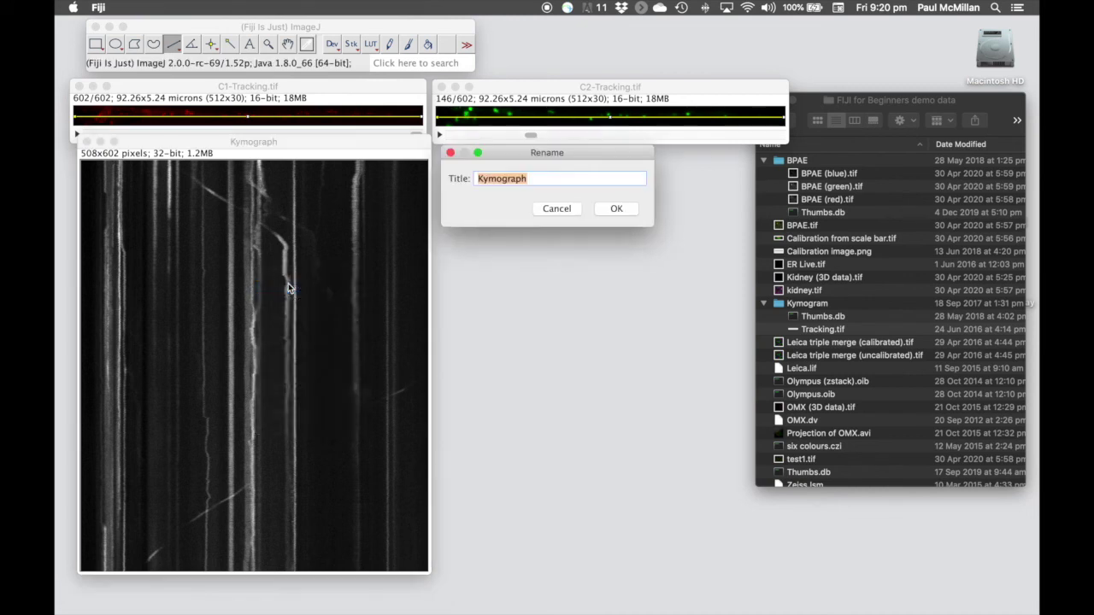
{"action": "type", "text": "Red"}
{"action": "key", "text": "Return"}
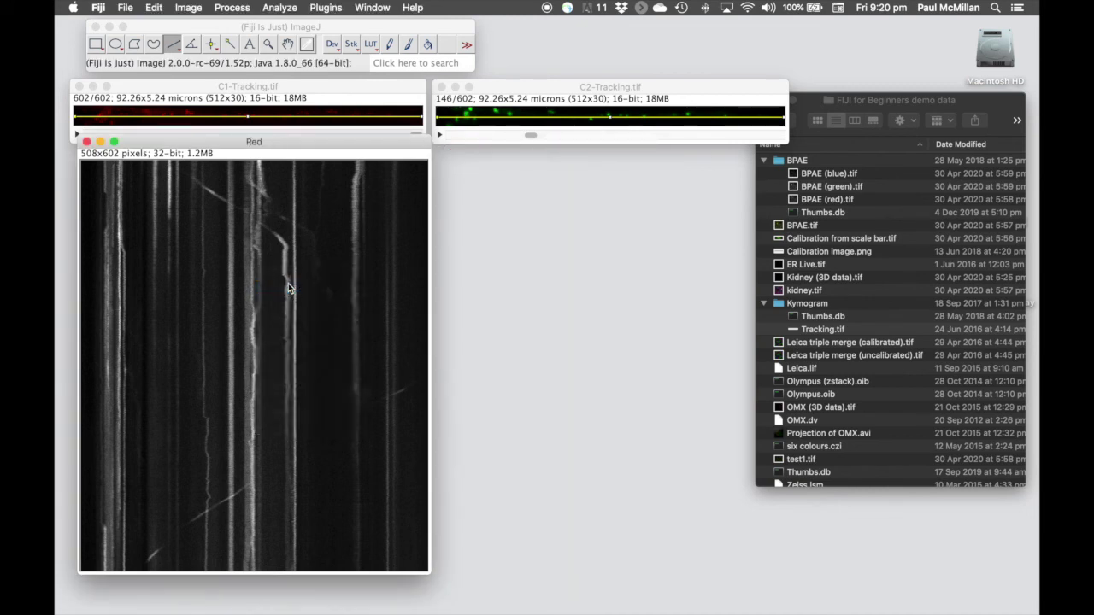
{"action": "left_click_drag", "start_coordinate": [295, 146], "coordinate": [288, 156]}
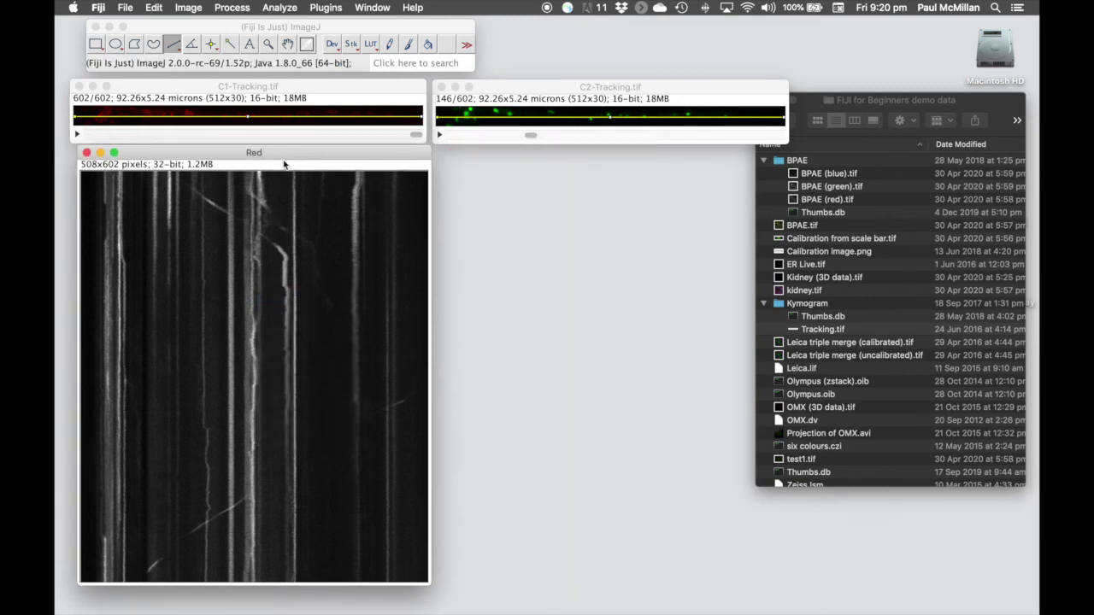
Step: Generate a Multi Kymograph from the line on C2-Tracking.tif with a linewidth of 29
{"action": "left_click", "coordinate": [602, 88]}
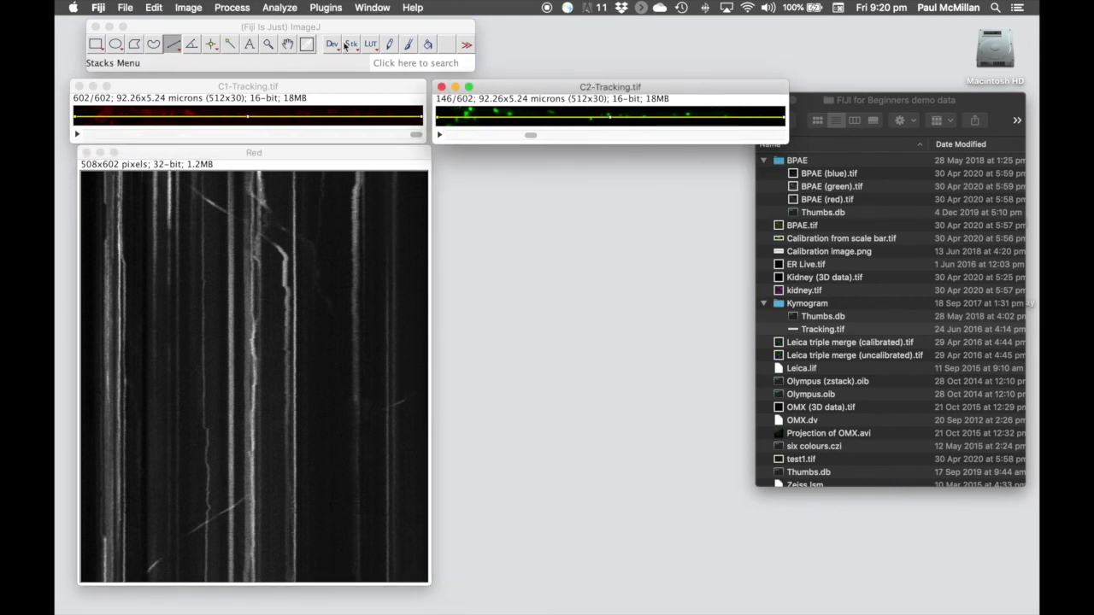
{"action": "left_click", "coordinate": [287, 10]}
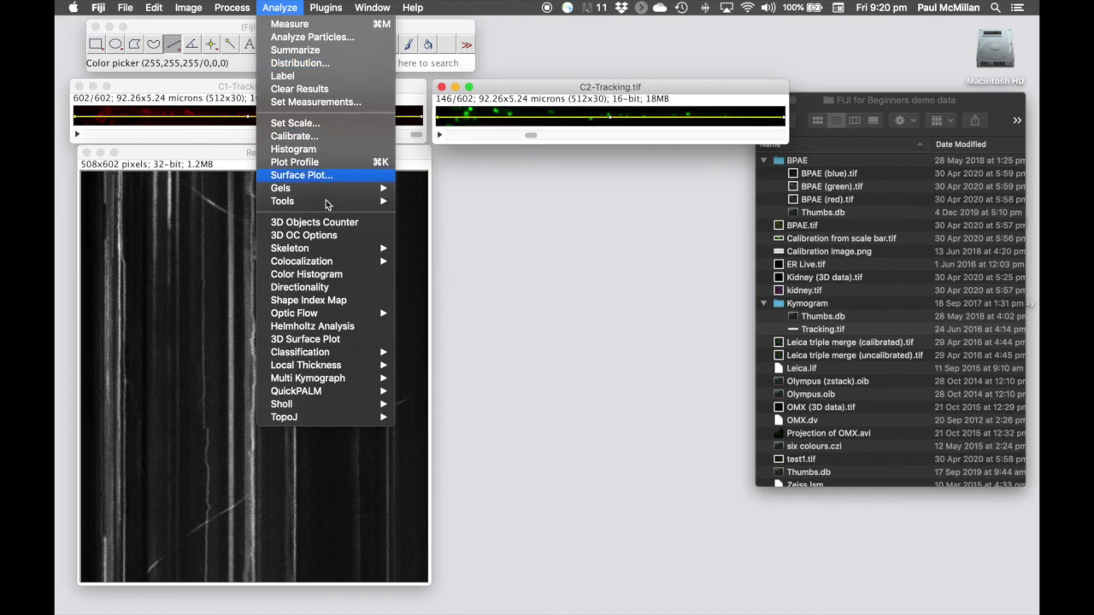
{"action": "mouse_move", "coordinate": [363, 378]}
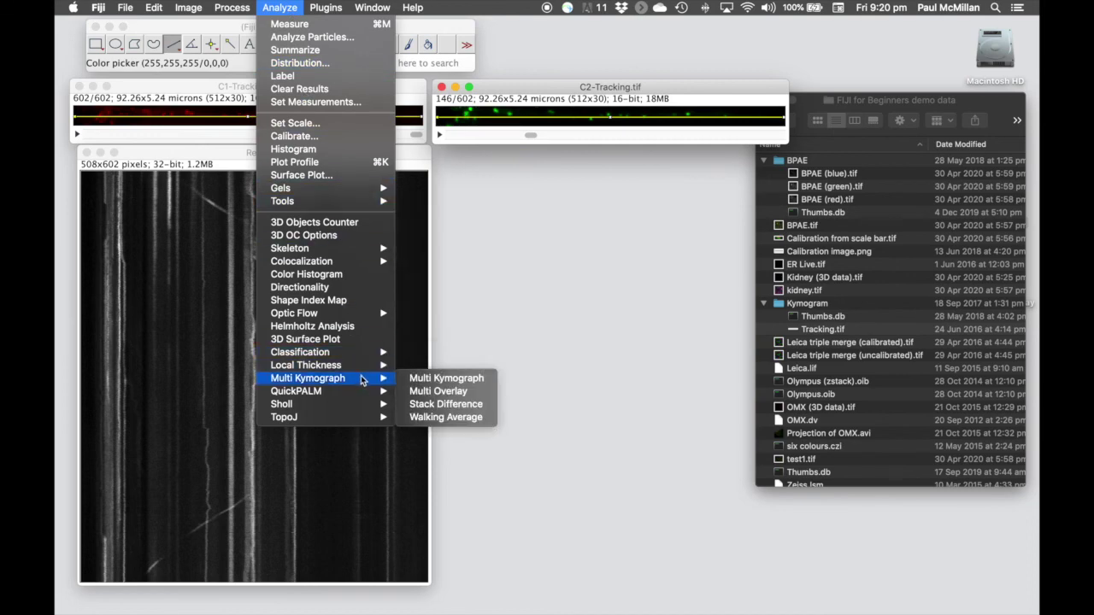
{"action": "left_click", "coordinate": [436, 382]}
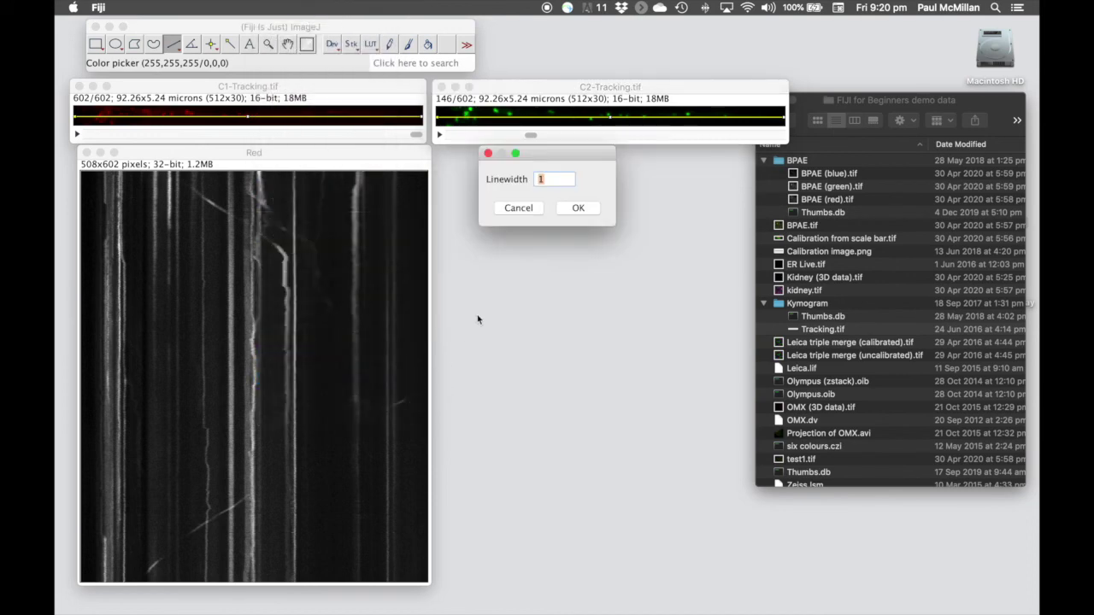
{"action": "type", "text": "29"}
{"action": "left_click", "coordinate": [579, 209]}
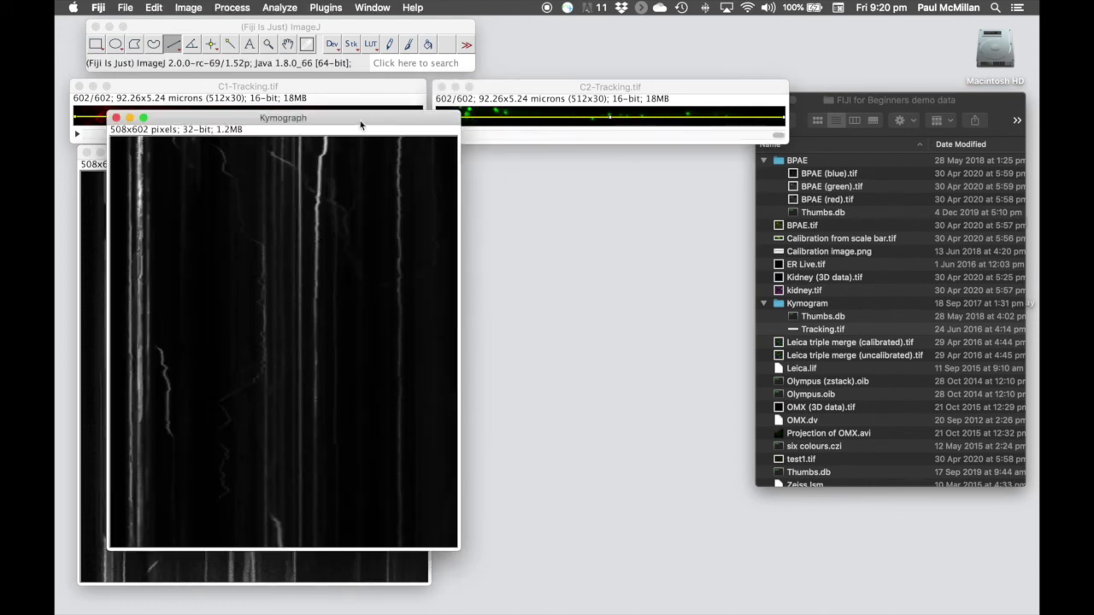
Step: Place the C2 kymograph beside the Red kymograph and rename it as Green
{"action": "left_click_drag", "start_coordinate": [361, 125], "coordinate": [689, 158]}
{"action": "right_click", "coordinate": [638, 251]}
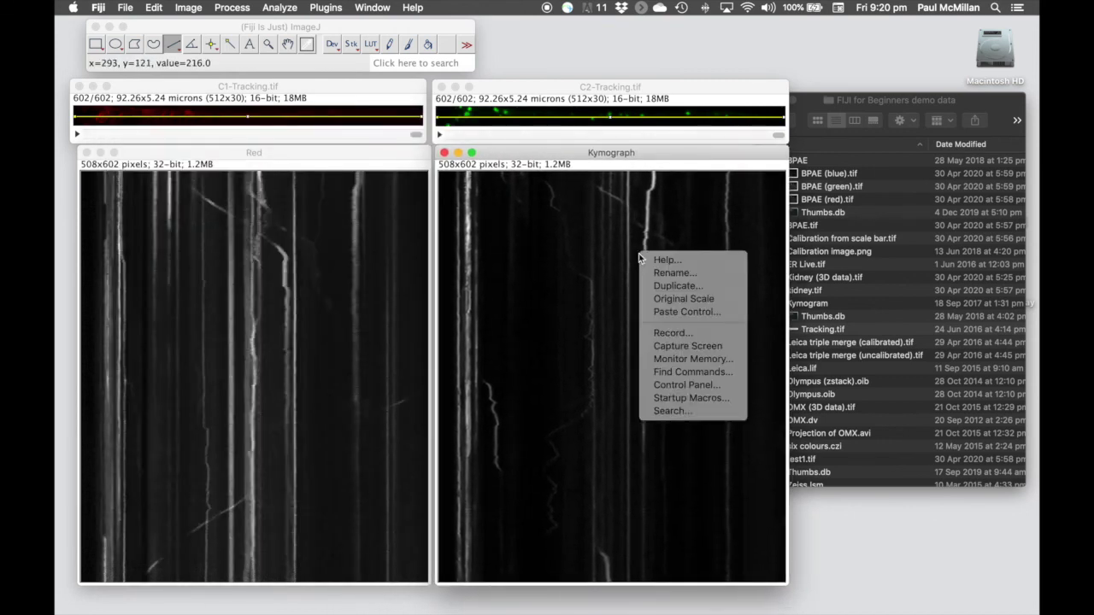
{"action": "left_click", "coordinate": [663, 272]}
{"action": "type", "text": "Green"}
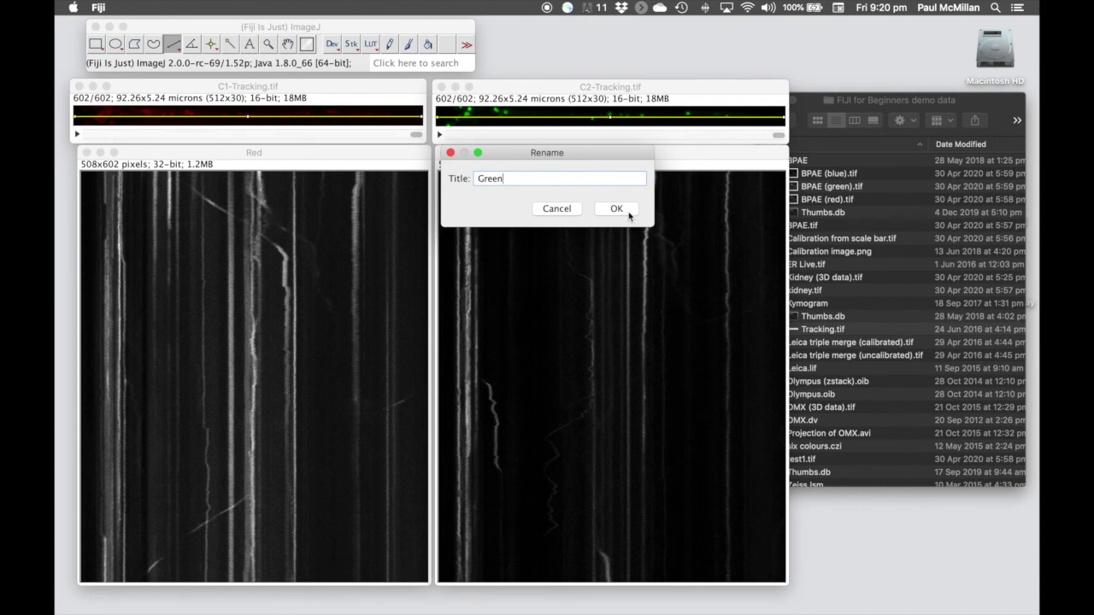
{"action": "left_click", "coordinate": [628, 213]}
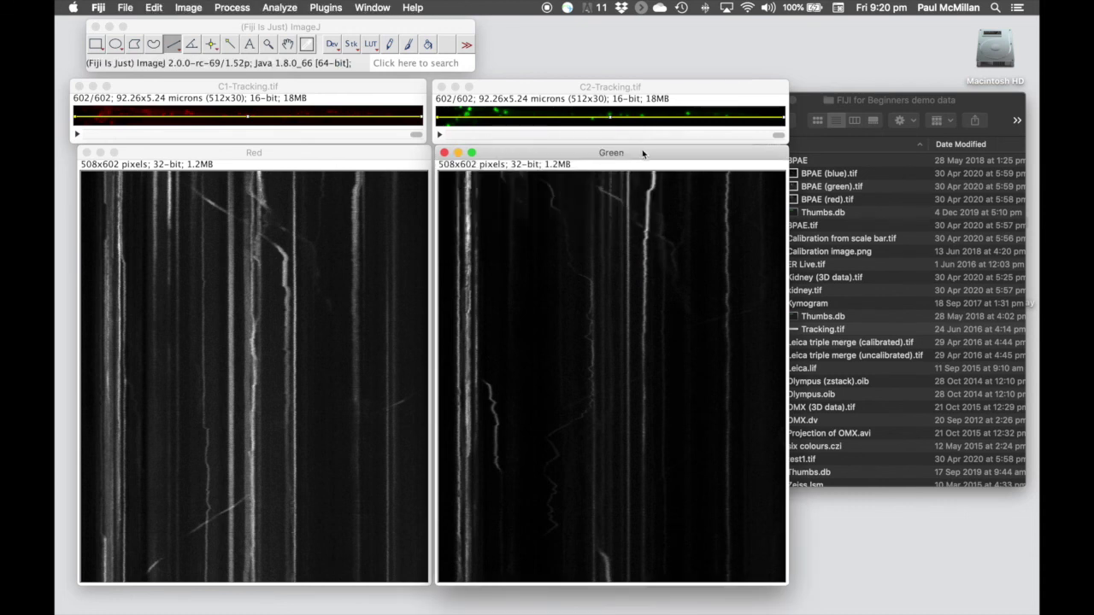
{"action": "left_click_drag", "start_coordinate": [643, 153], "coordinate": [642, 156]}
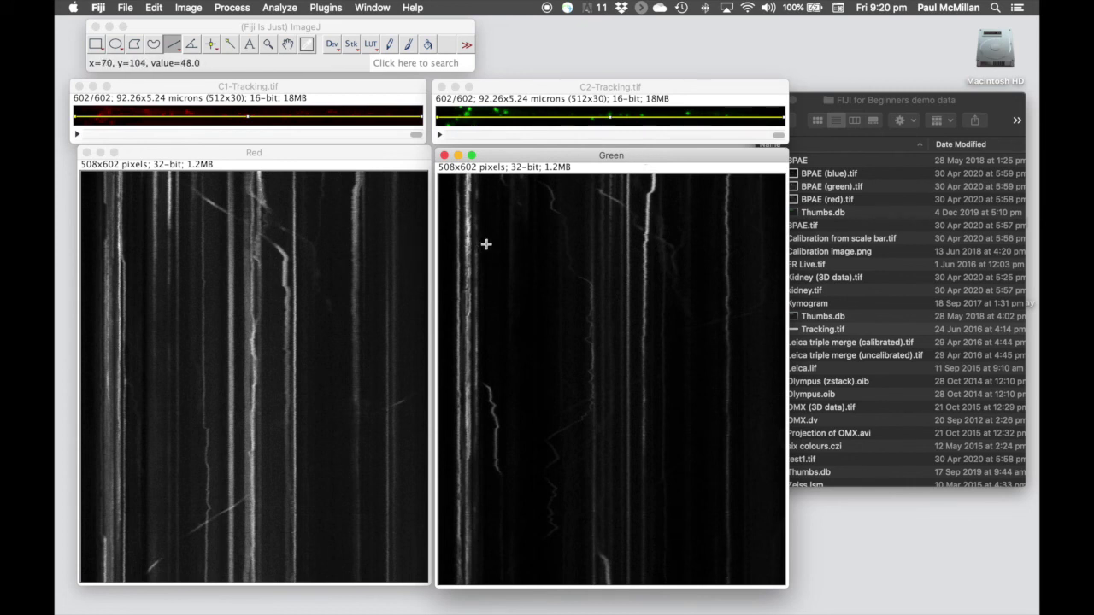
Step: Merge the Red and Green kymographs as the C1 red and C2 green channels, with Create composite off and the source images kept
{"action": "left_click", "coordinate": [199, 12]}
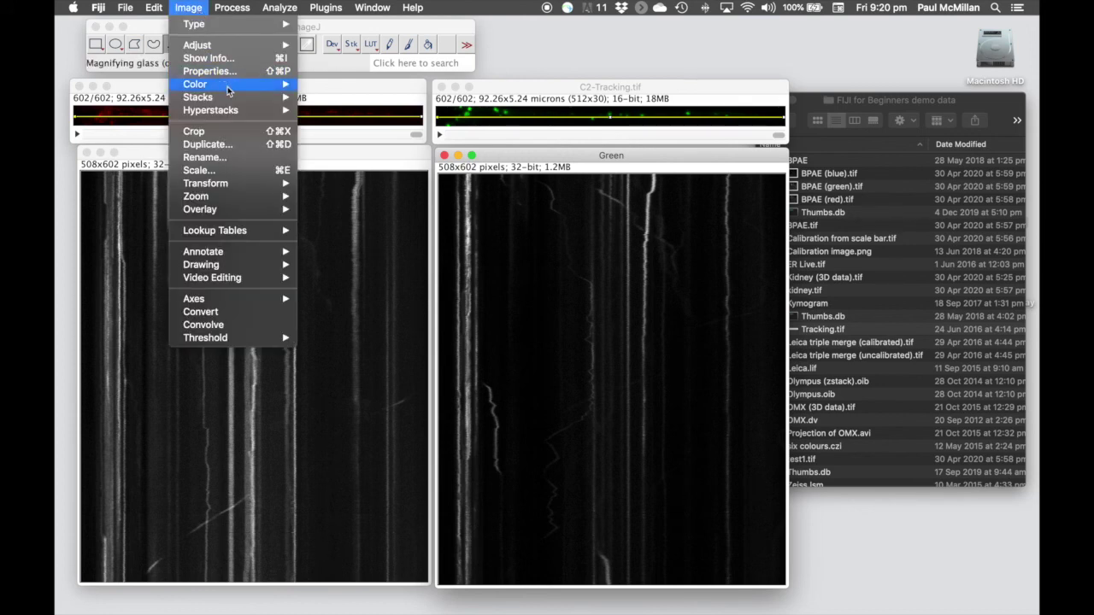
{"action": "mouse_move", "coordinate": [233, 86]}
{"action": "left_click", "coordinate": [354, 101]}
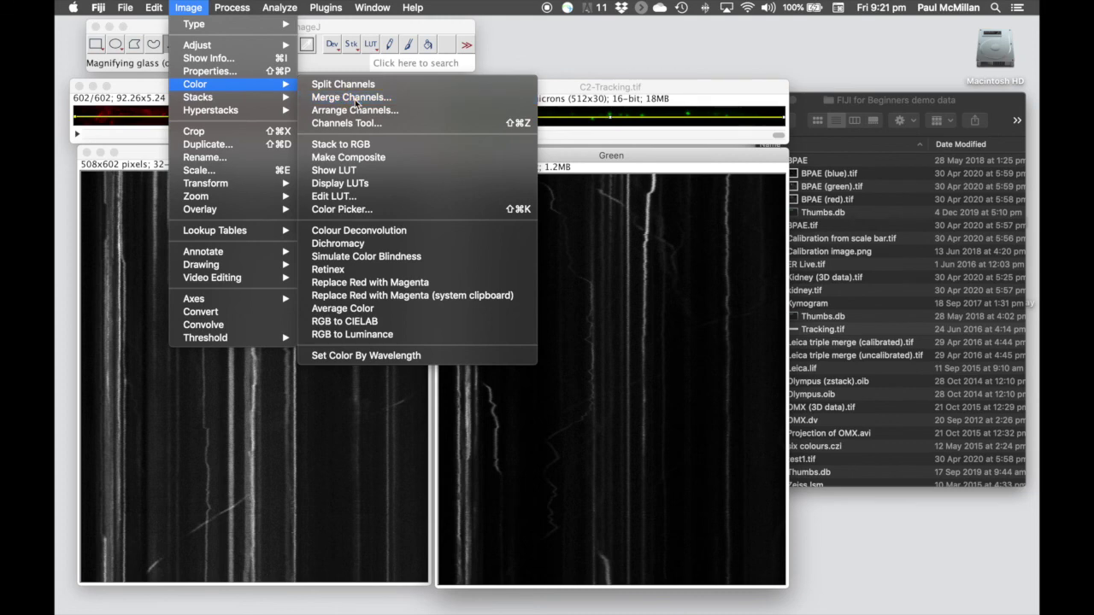
{"action": "left_click", "coordinate": [594, 153]}
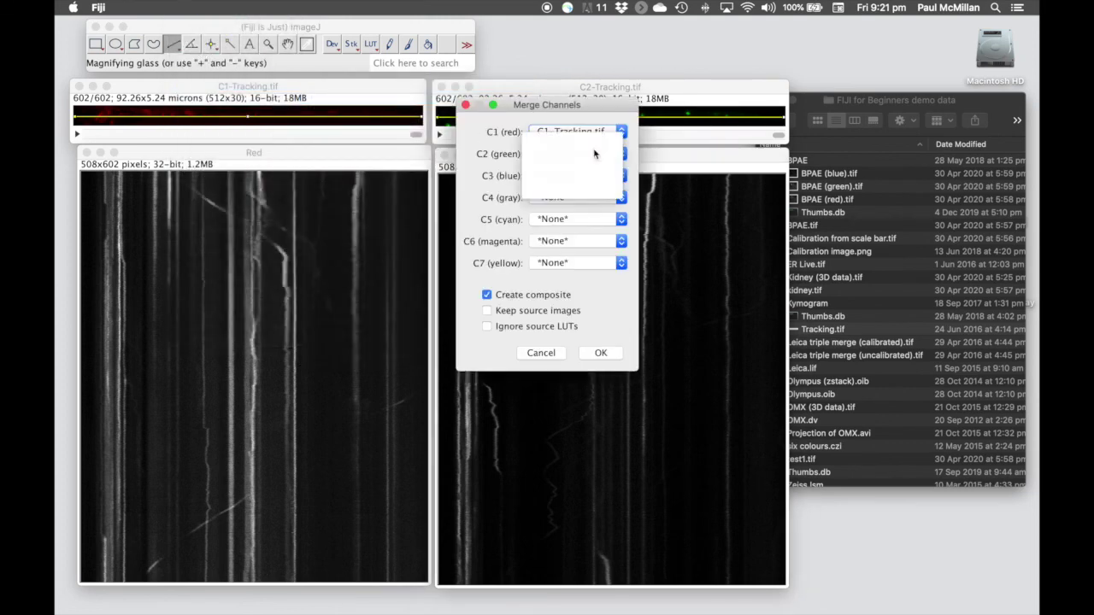
{"action": "left_click", "coordinate": [583, 177]}
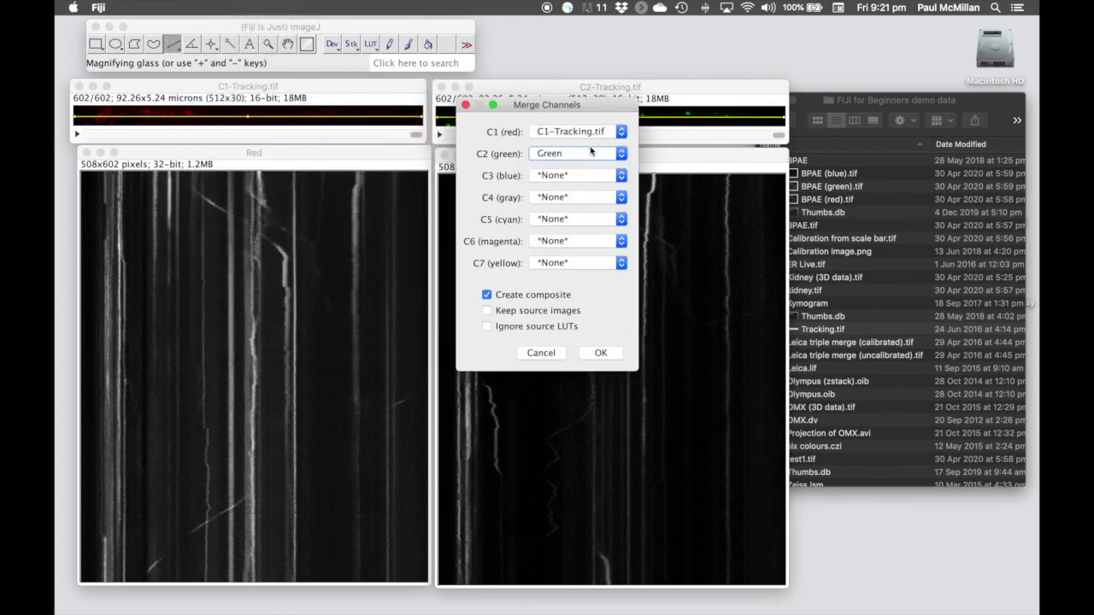
{"action": "left_click", "coordinate": [589, 132]}
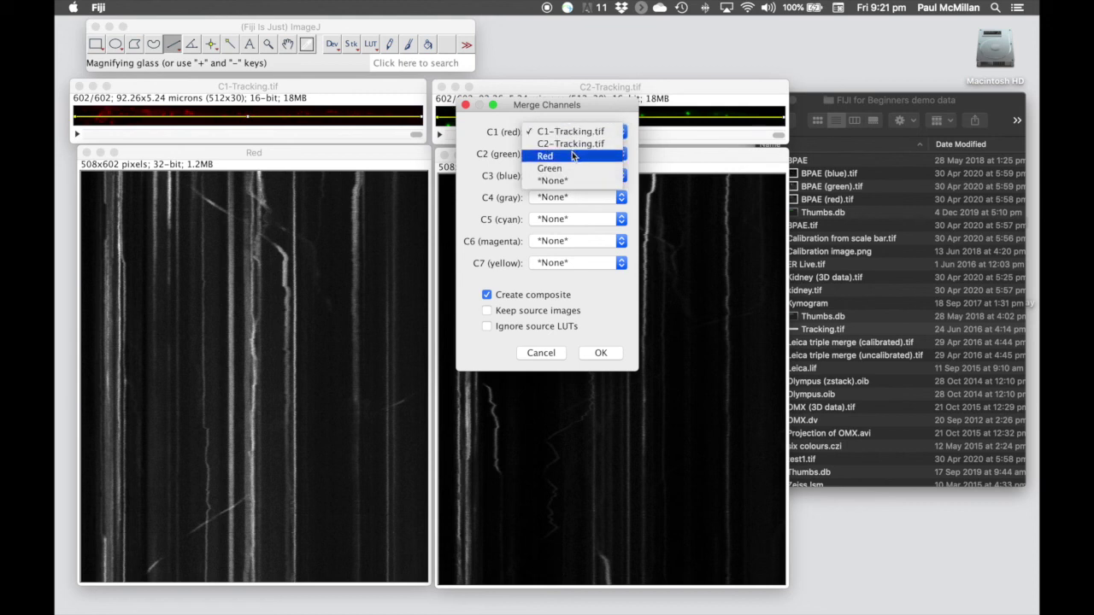
{"action": "left_click", "coordinate": [572, 157]}
{"action": "left_click", "coordinate": [487, 295]}
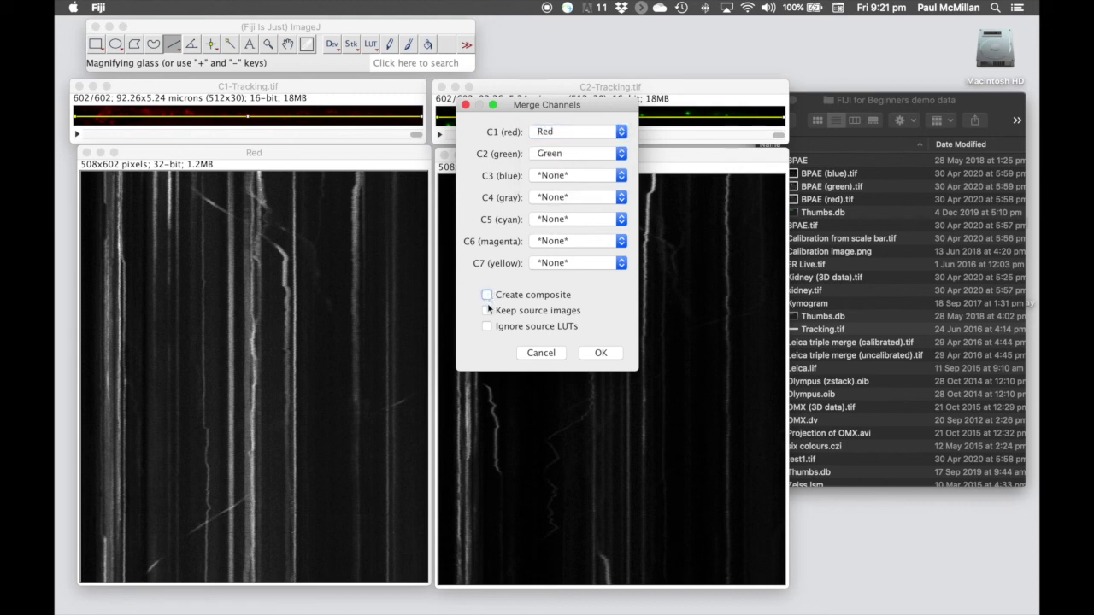
{"action": "left_click", "coordinate": [486, 311]}
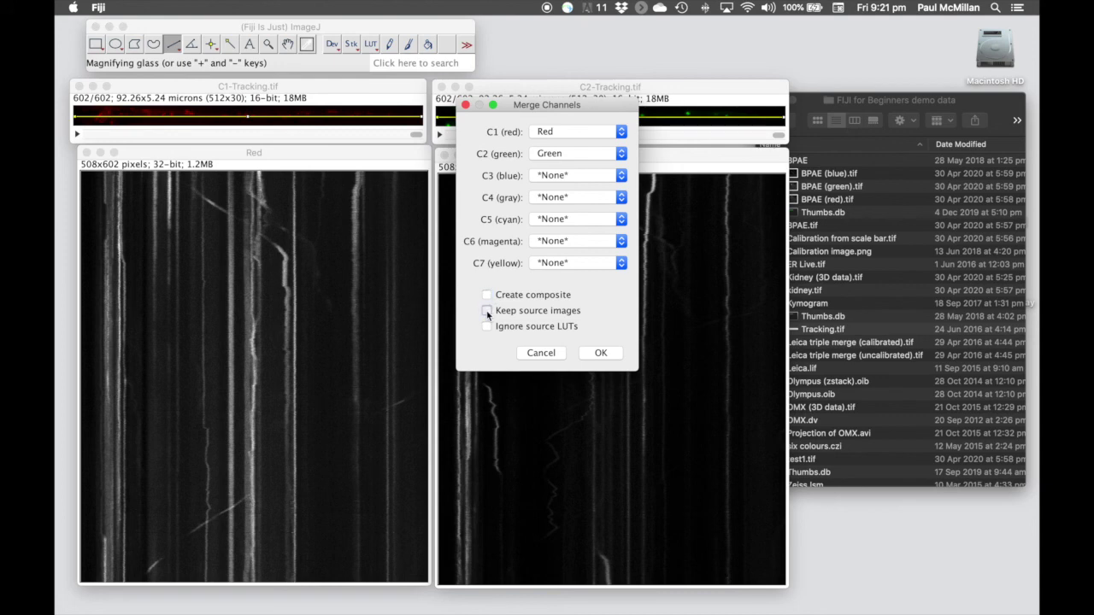
{"action": "left_click", "coordinate": [602, 354]}
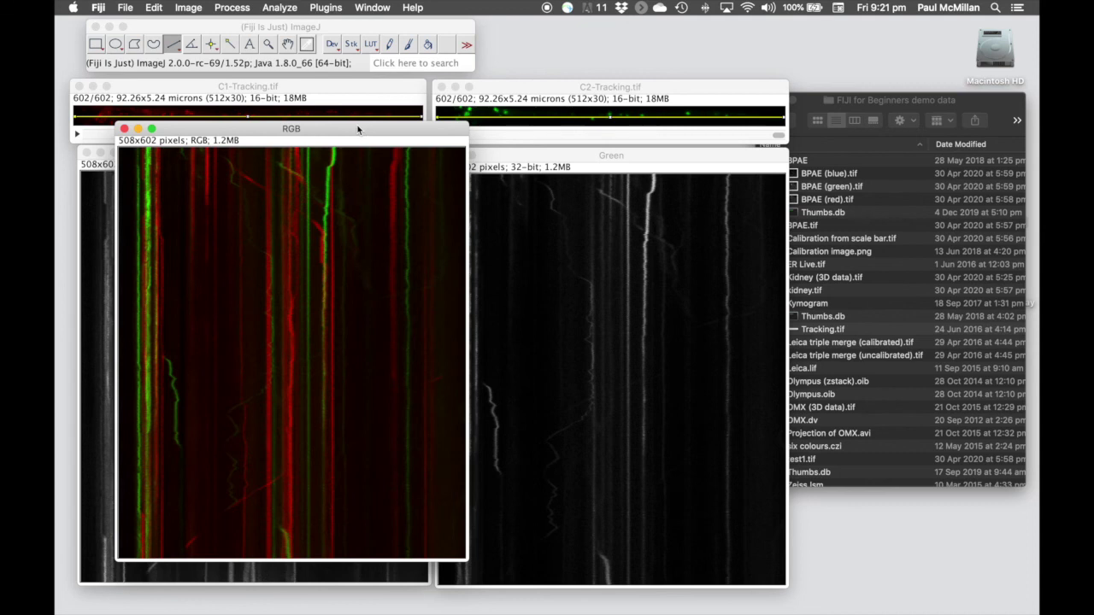
{"action": "left_click_drag", "start_coordinate": [360, 129], "coordinate": [475, 129]}
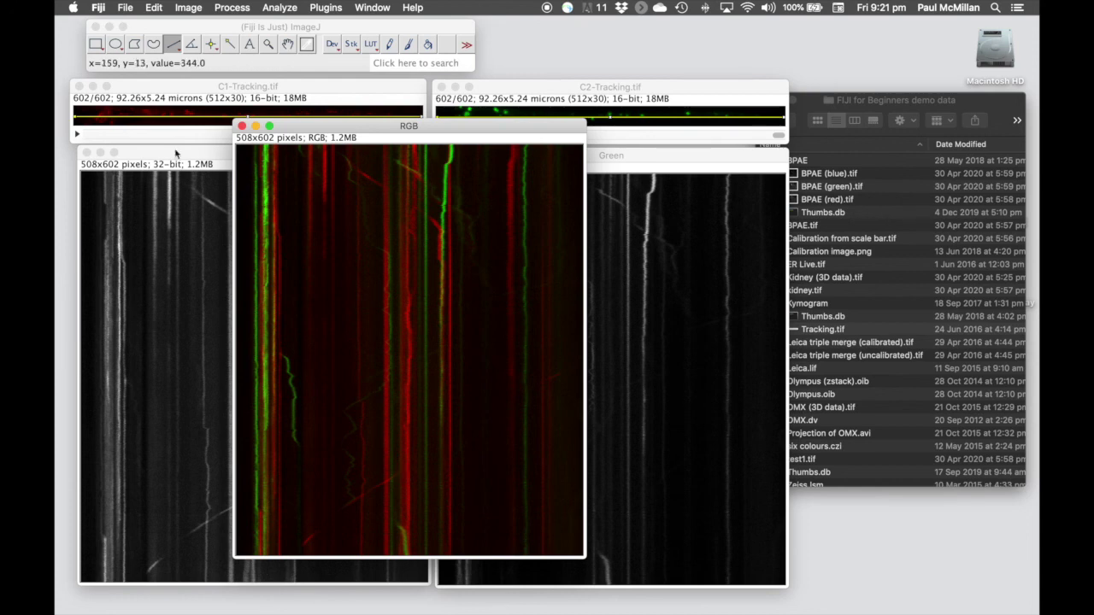
Step: Save the merged RGB kymograph in TIFF format
{"action": "left_click", "coordinate": [124, 8]}
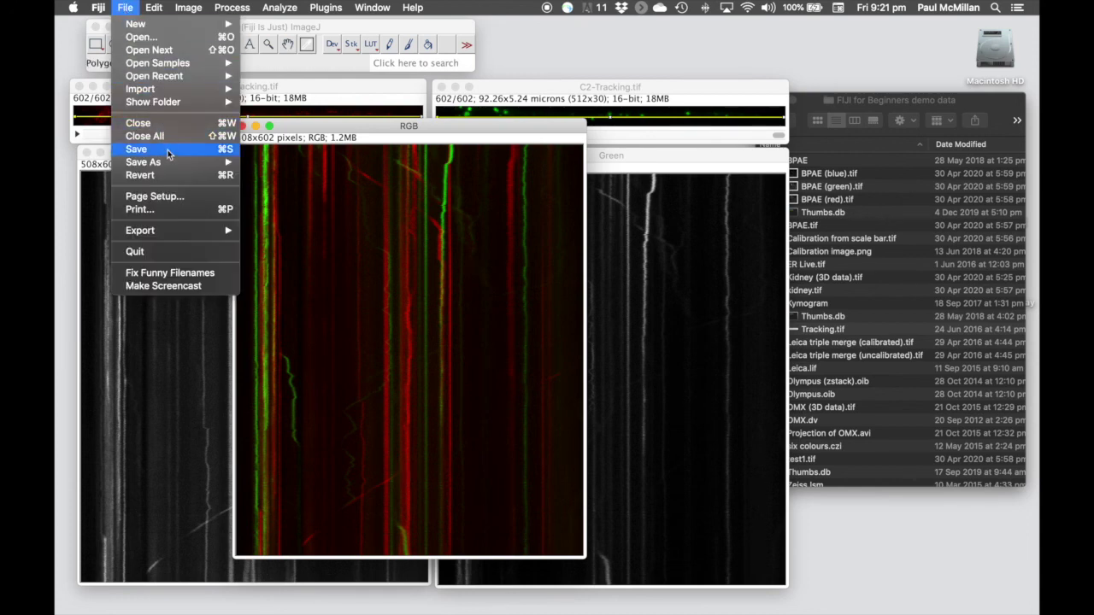
{"action": "mouse_move", "coordinate": [176, 162]}
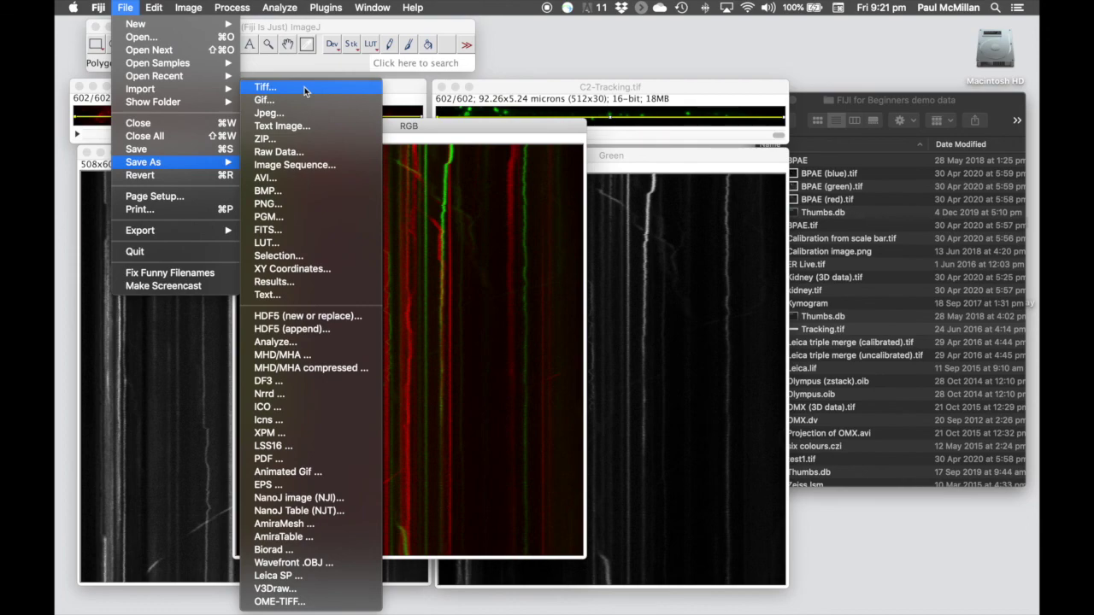